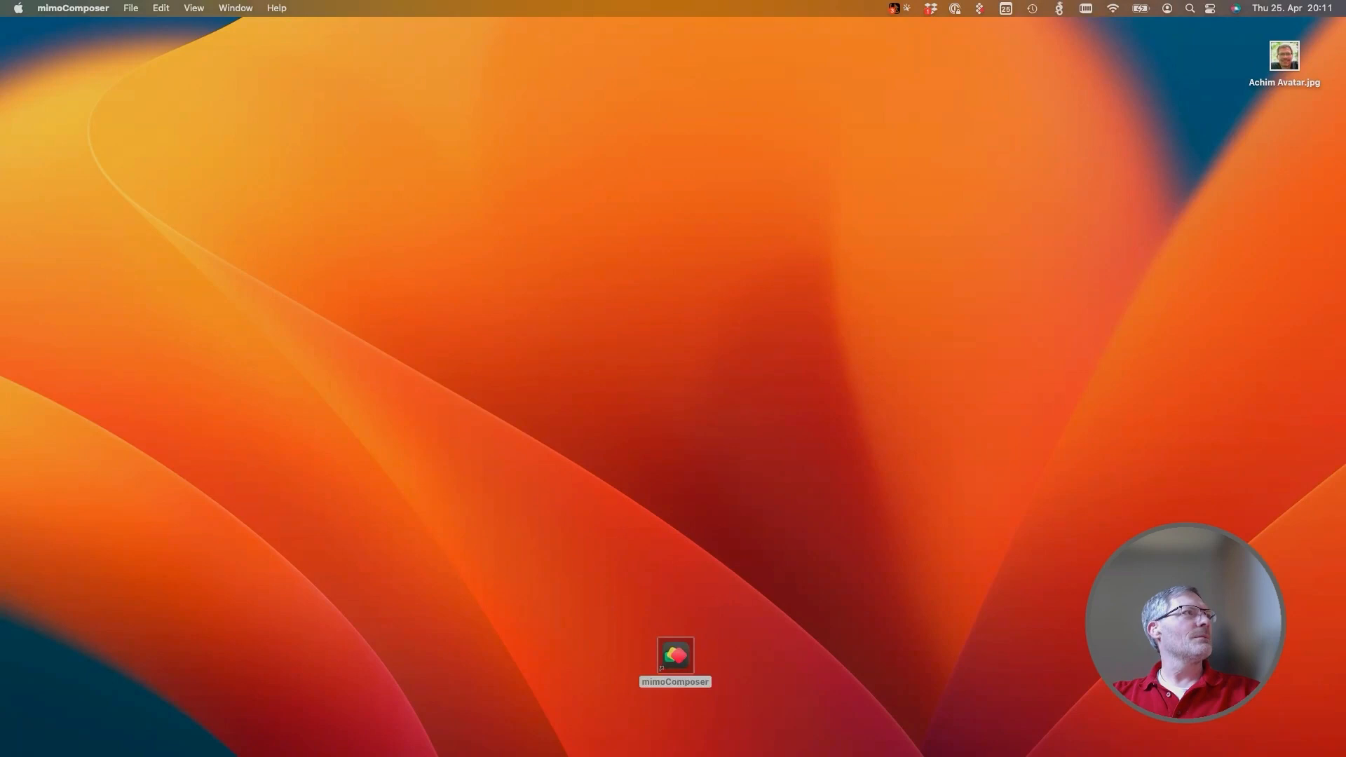
Create a new, empty composition
{"action": "left_click", "coordinate": [131, 7]}
{"action": "mouse_move", "coordinate": [140, 29]}
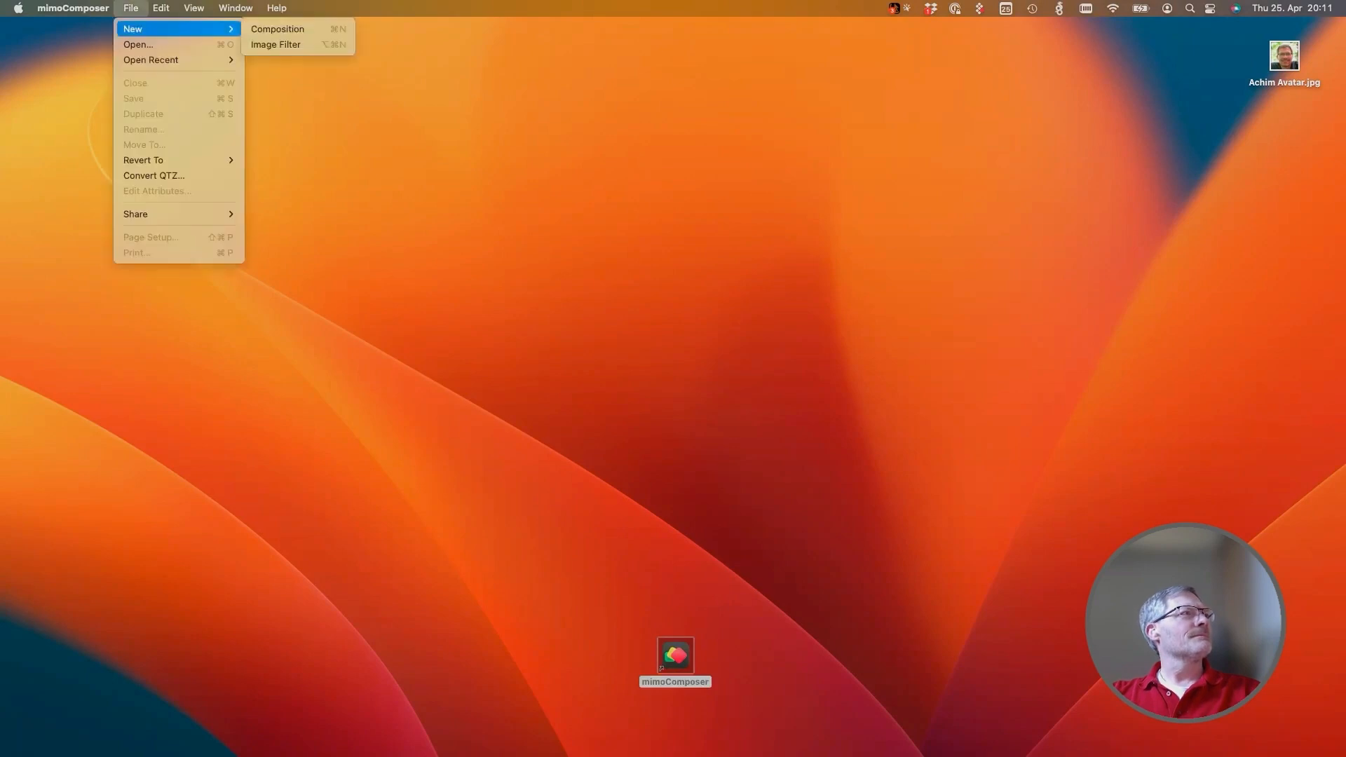
{"action": "mouse_move", "coordinate": [277, 8]}
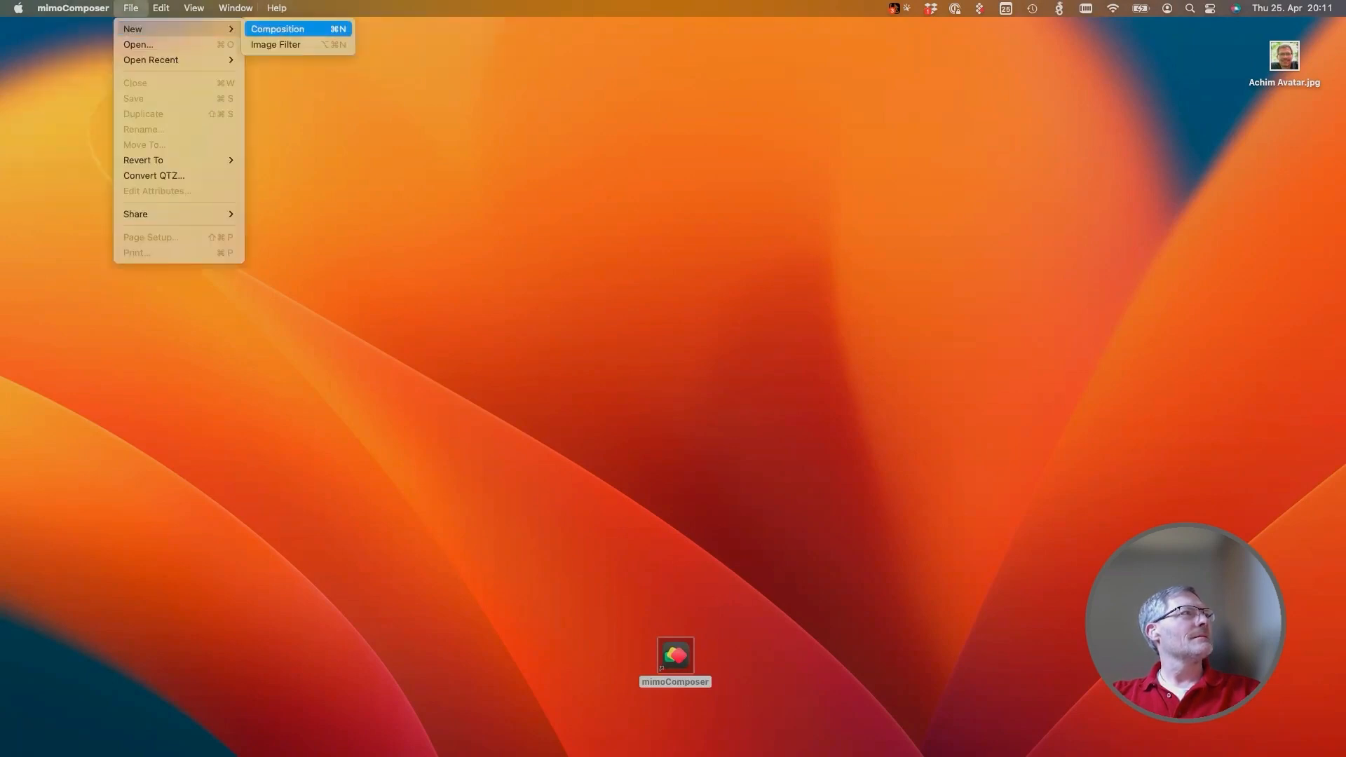
{"action": "left_click", "coordinate": [278, 29]}
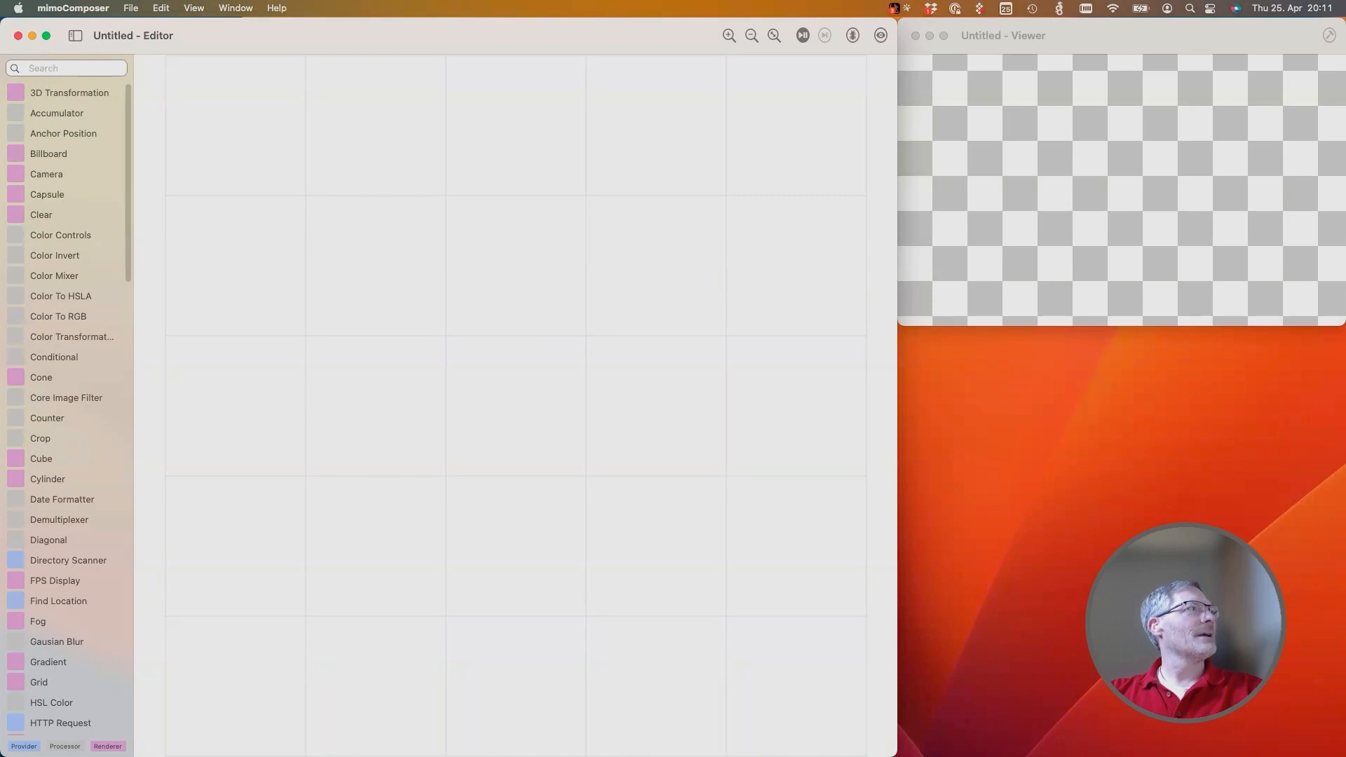
Look through the patch library from 3D Transformation down to XML Importer and return to its beginning
{"action": "key", "text": "F1"}
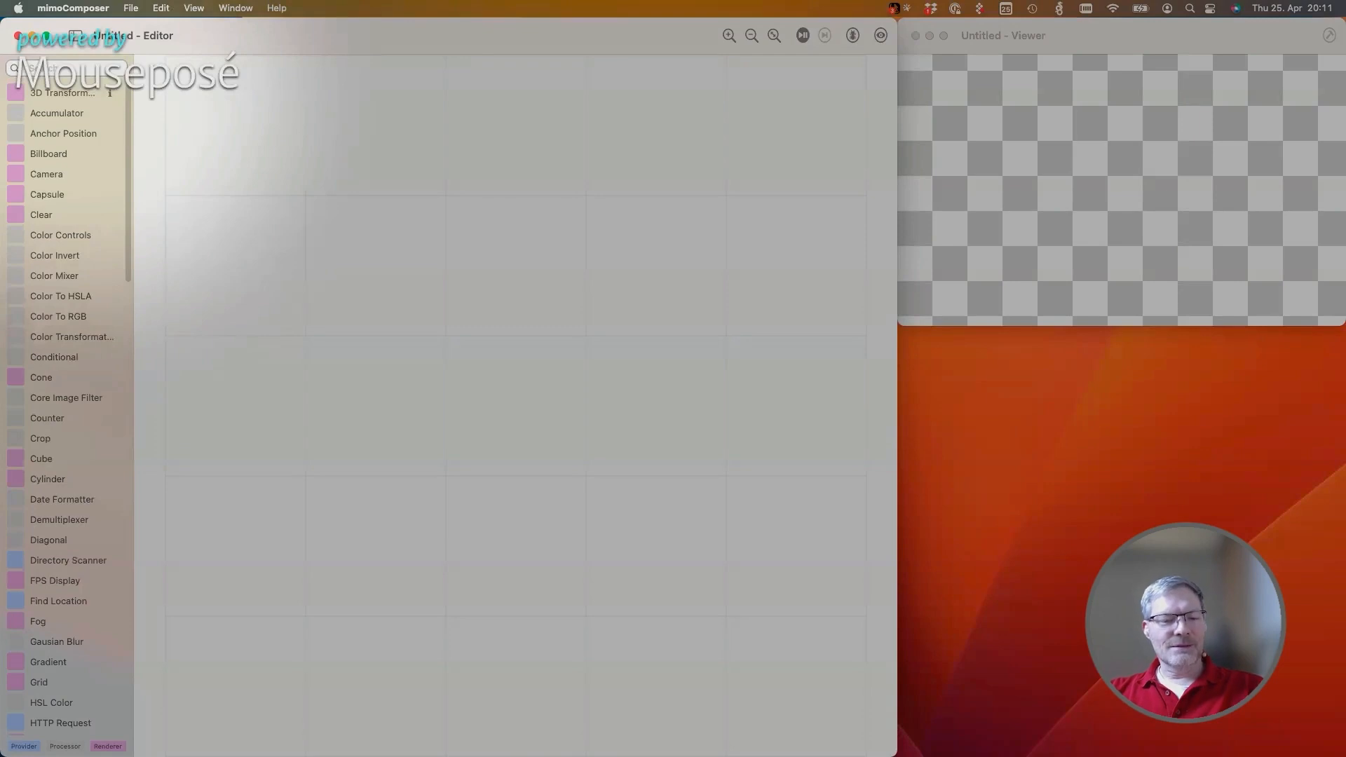
{"action": "key", "text": "F1"}
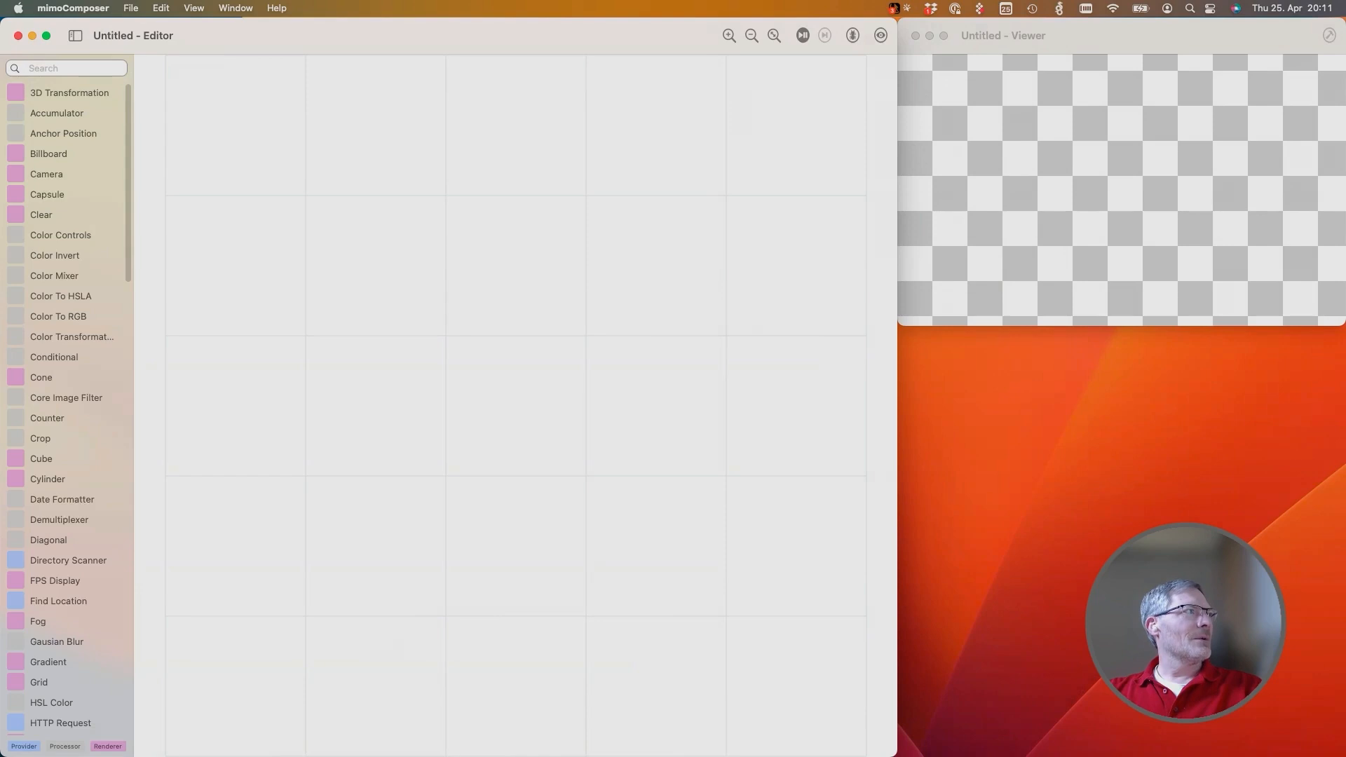
{"action": "scroll", "coordinate": [70, 338], "scroll_direction": "down", "scroll_amount": 5}
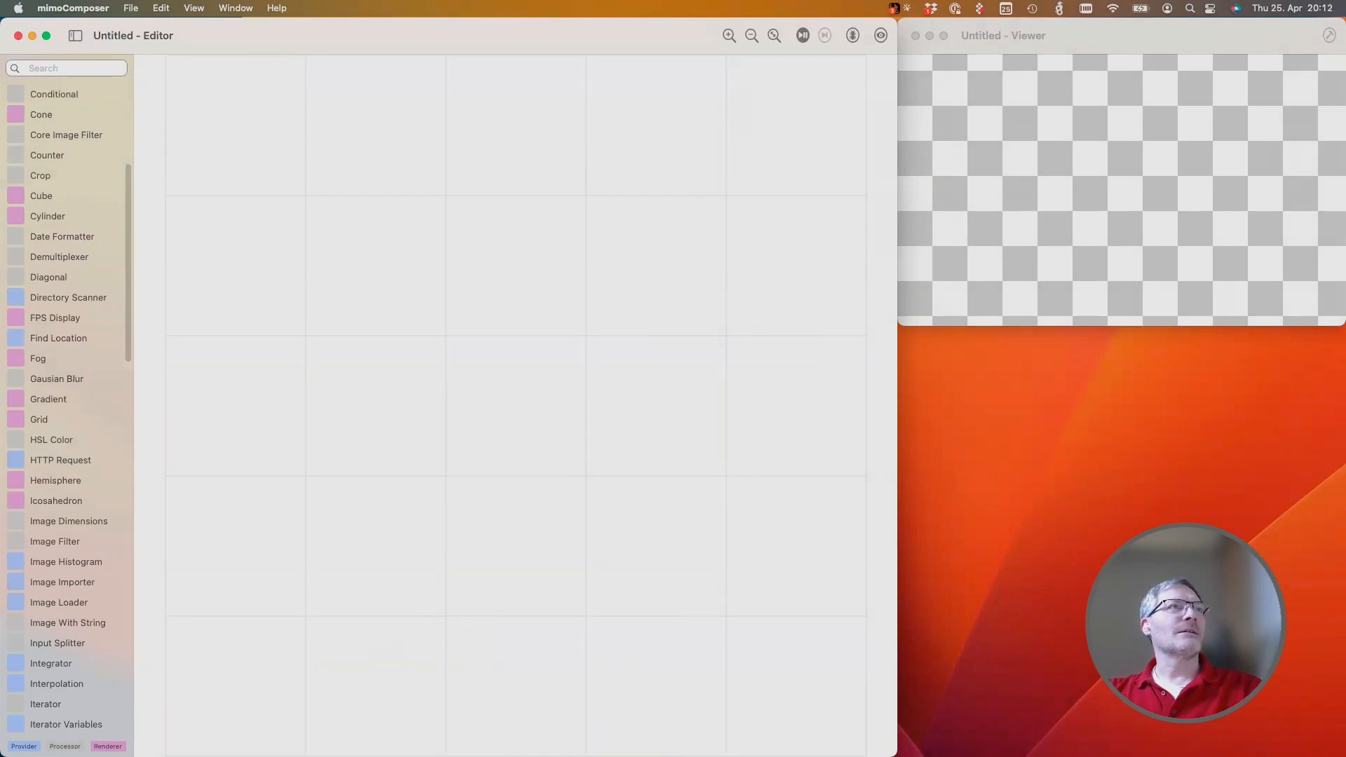
{"action": "left_click", "coordinate": [1121, 189]}
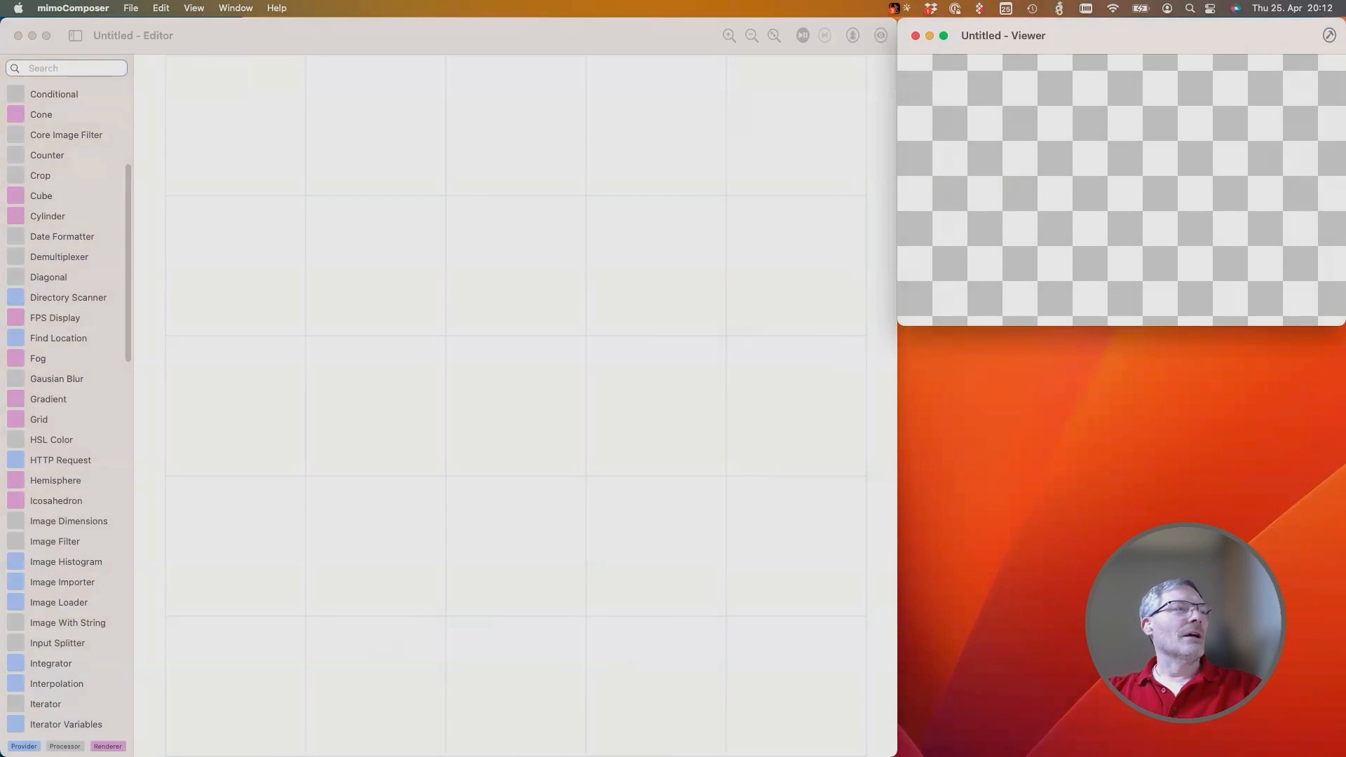
{"action": "scroll", "coordinate": [66, 406], "scroll_direction": "down", "scroll_amount": 10}
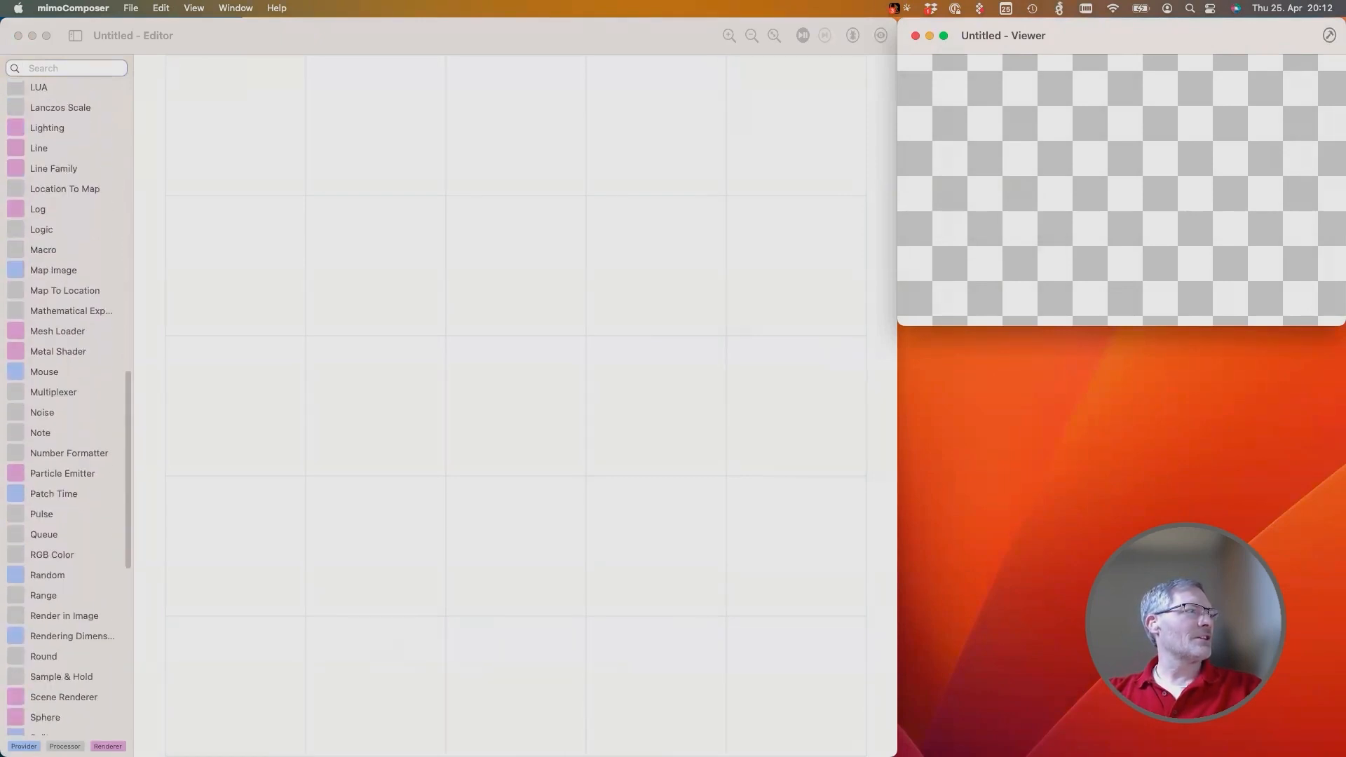
{"action": "scroll", "coordinate": [66, 406], "scroll_direction": "down", "scroll_amount": 5}
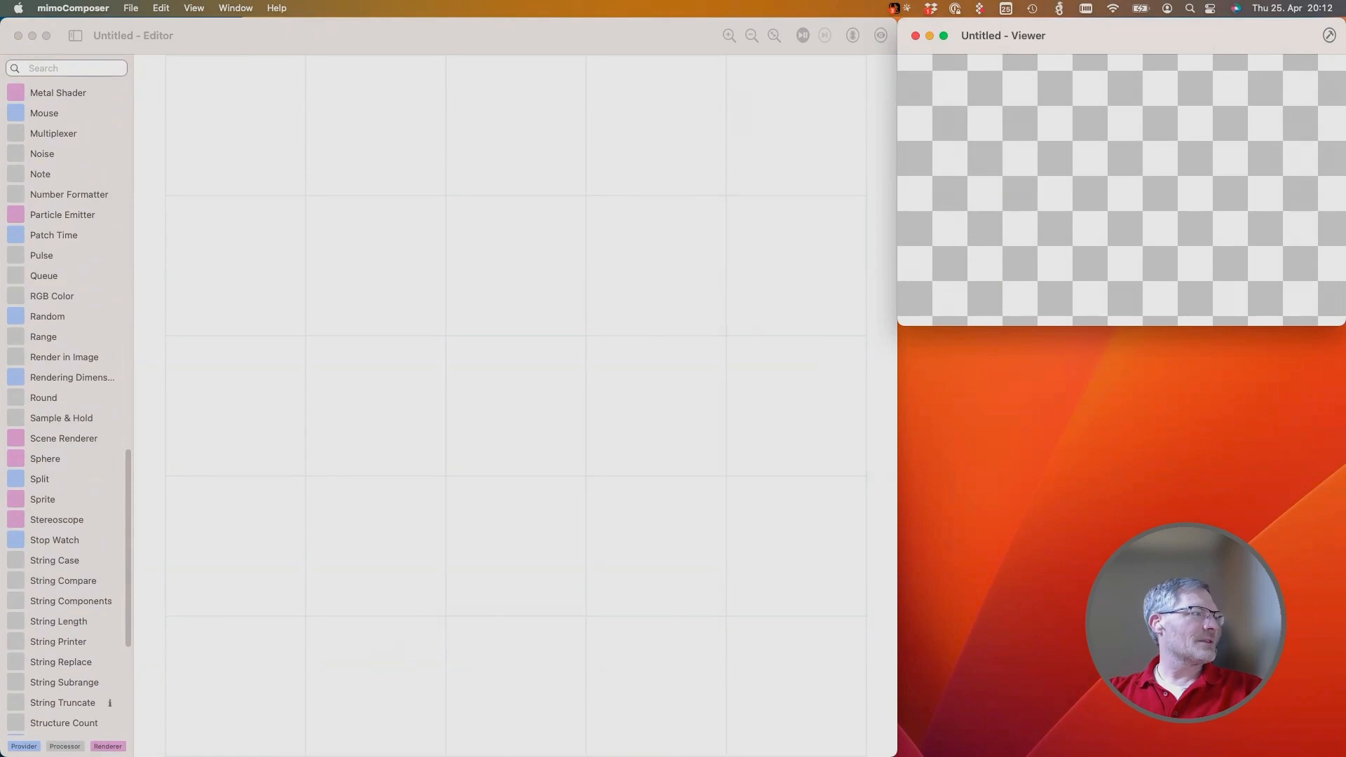
{"action": "scroll", "coordinate": [98, 543], "scroll_direction": "down", "scroll_amount": 5}
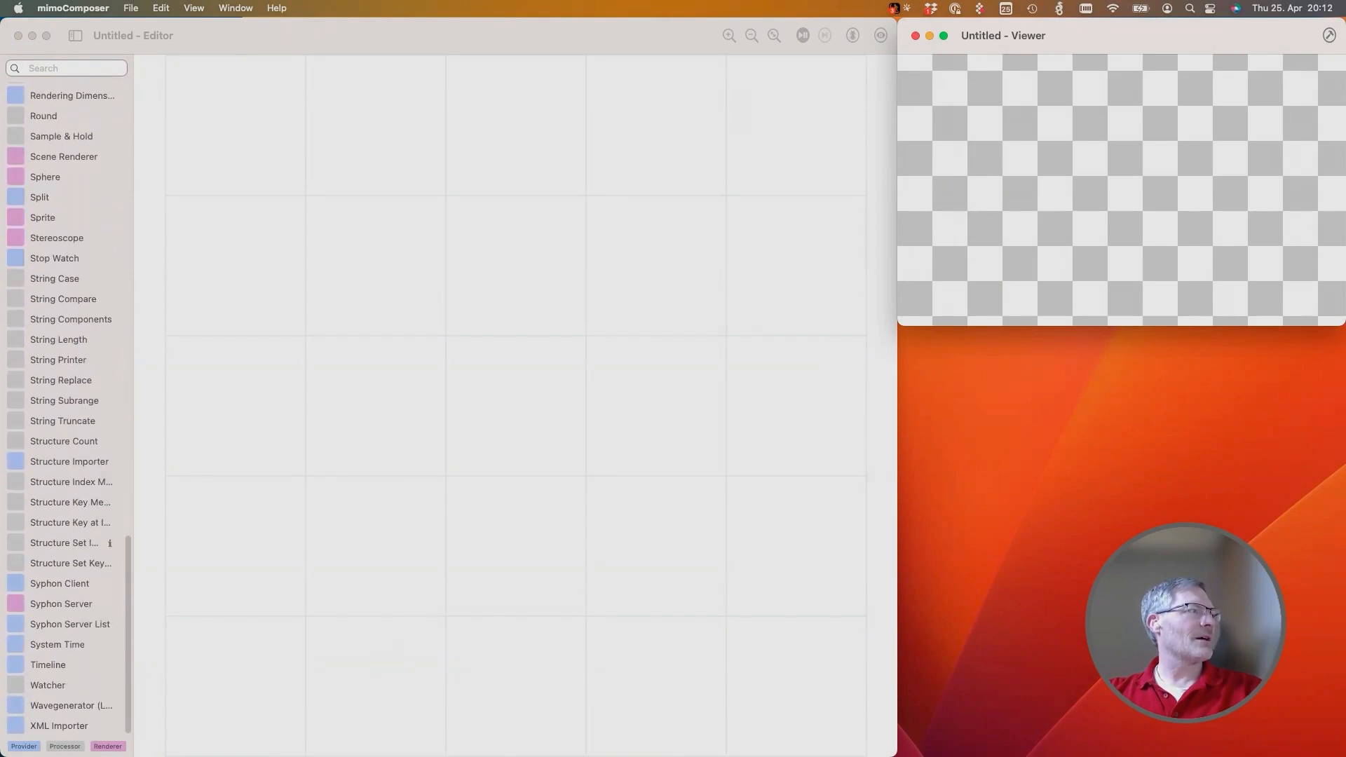
{"action": "scroll", "coordinate": [98, 547], "scroll_direction": "up", "scroll_amount": 6}
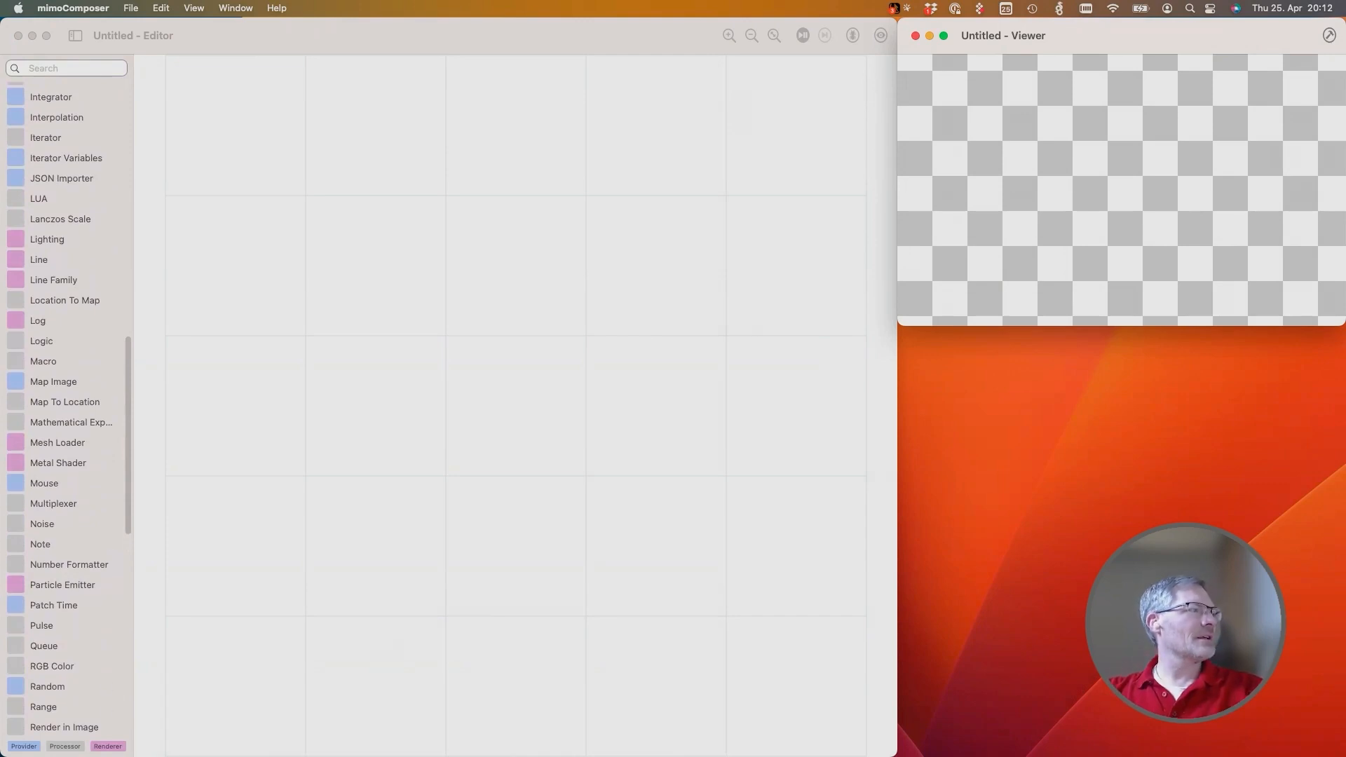
{"action": "scroll", "coordinate": [98, 490], "scroll_direction": "up", "scroll_amount": 4}
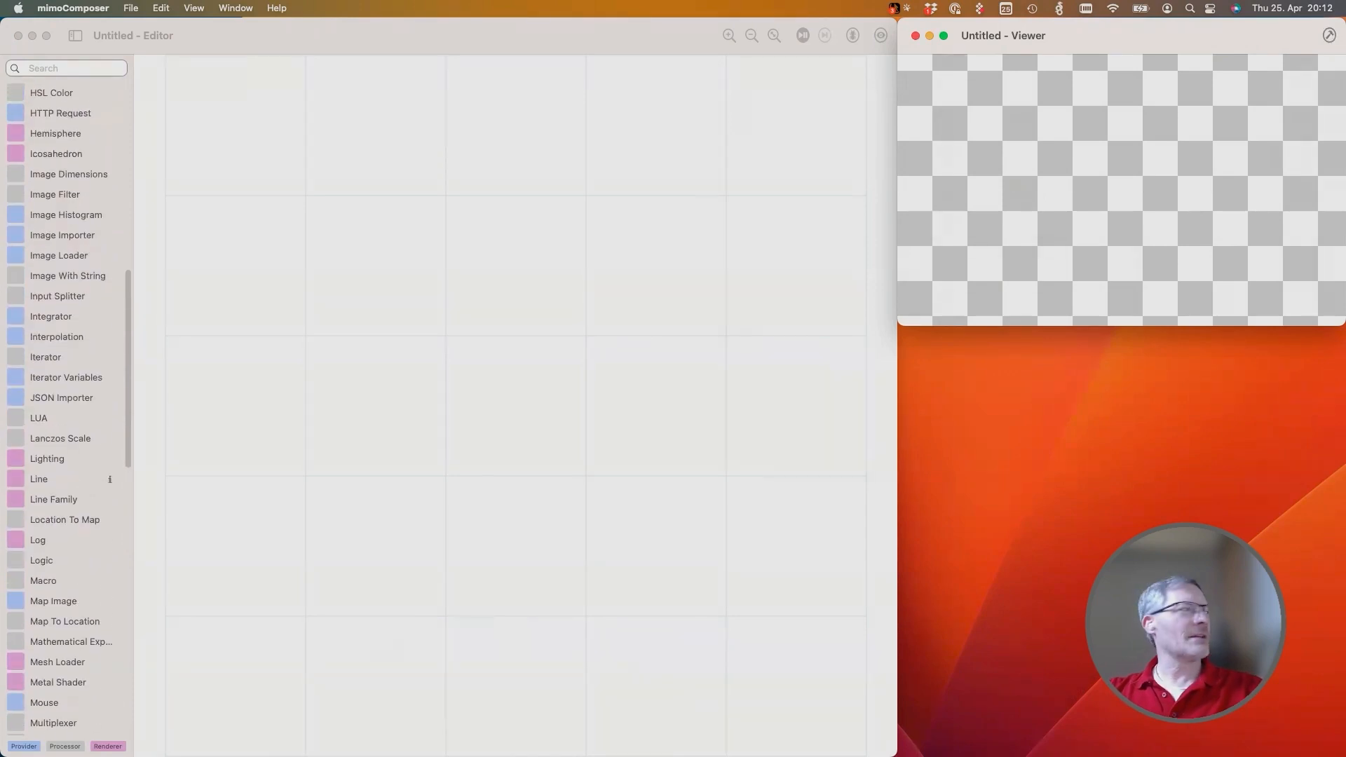
{"action": "scroll", "coordinate": [70, 490], "scroll_direction": "up", "scroll_amount": 1}
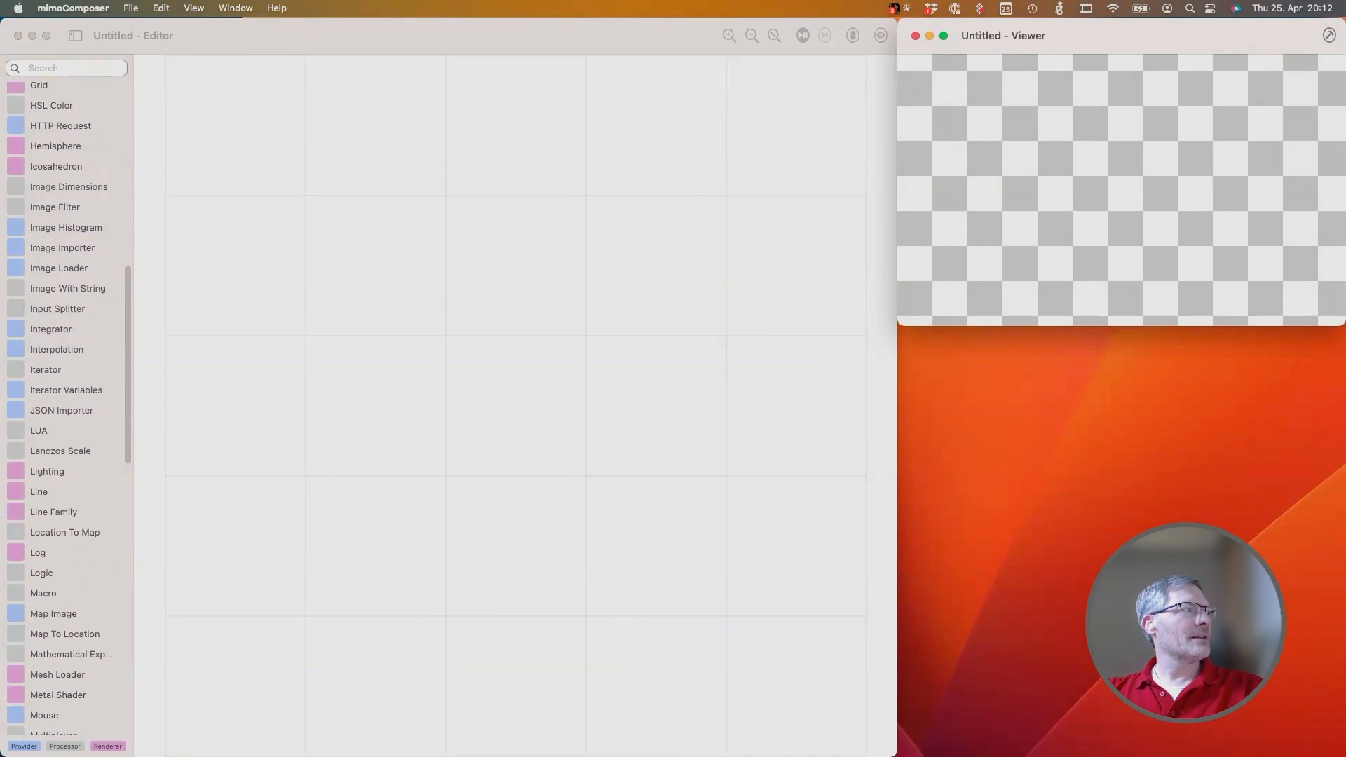
{"action": "scroll", "coordinate": [98, 284], "scroll_direction": "up", "scroll_amount": 5}
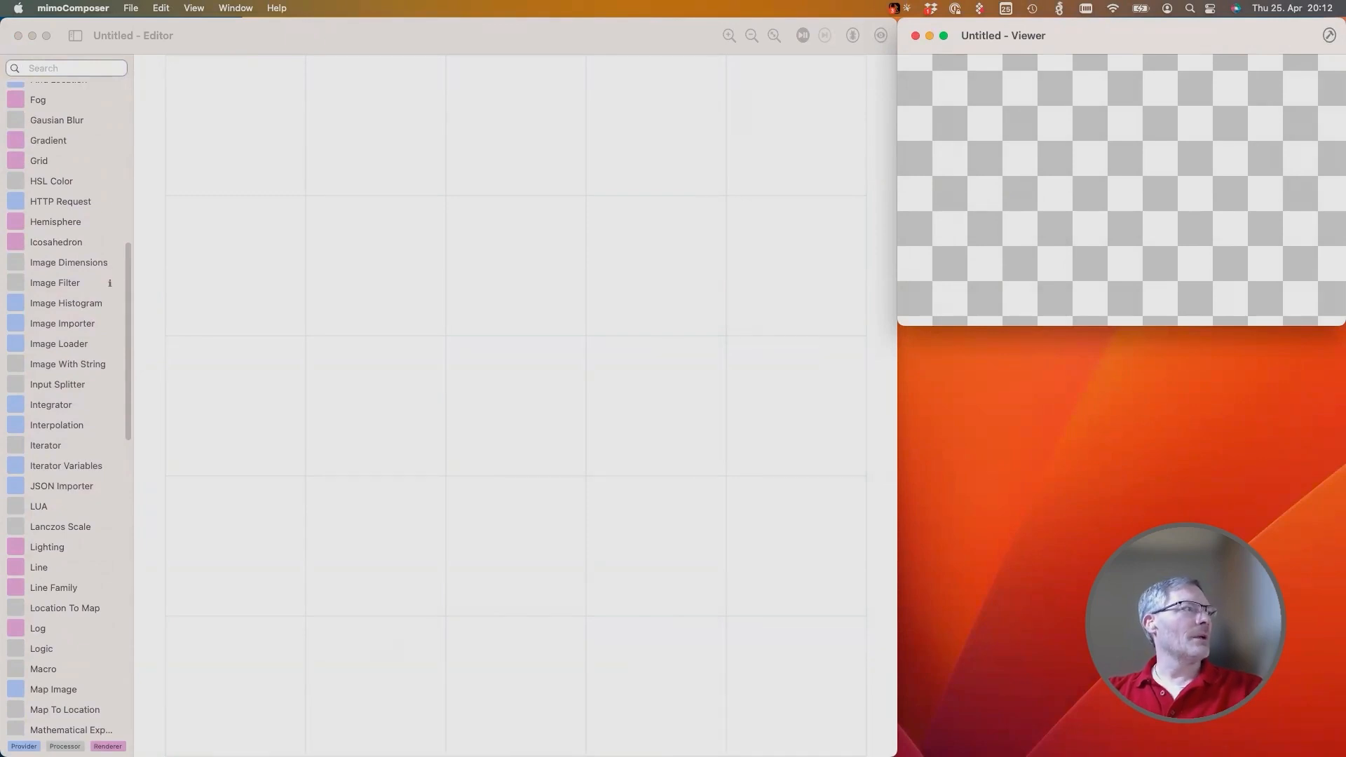
{"action": "scroll", "coordinate": [98, 273], "scroll_direction": "up", "scroll_amount": 15}
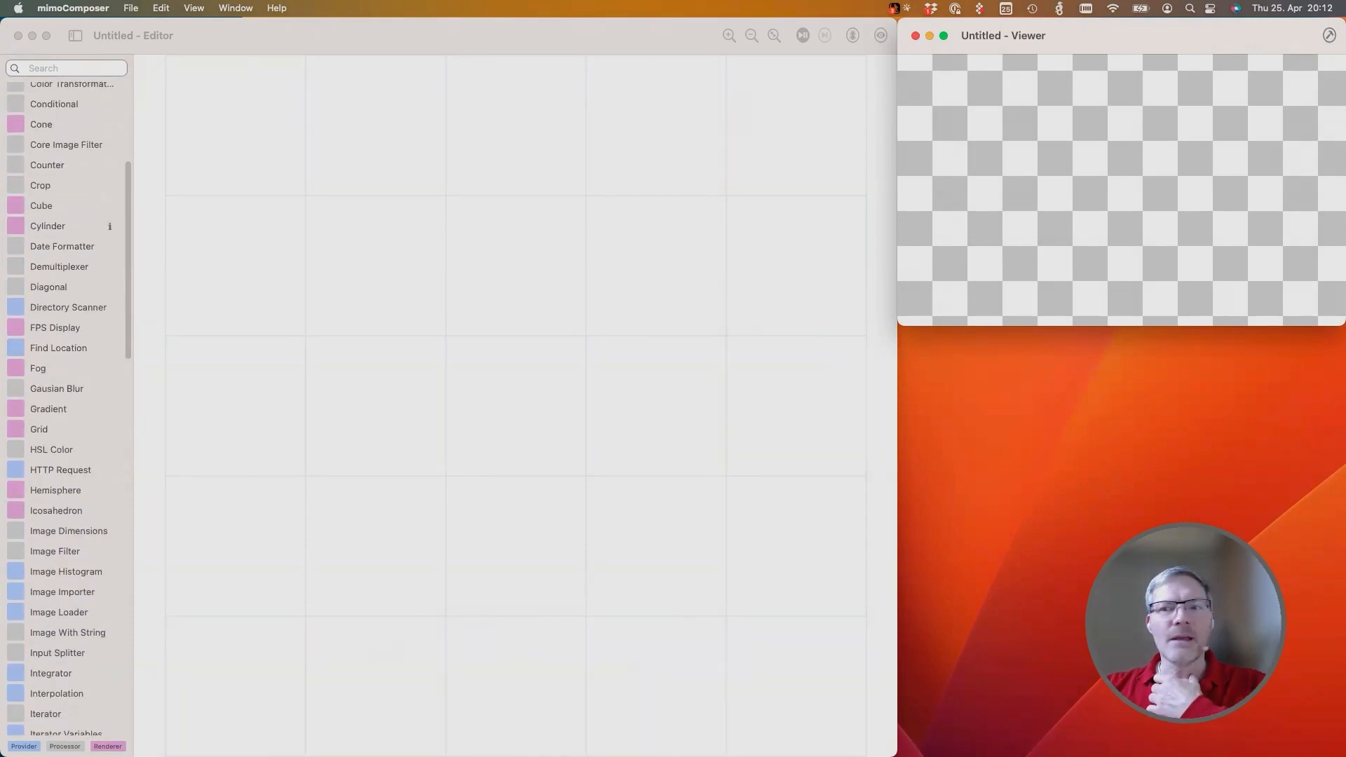
{"action": "scroll", "coordinate": [99, 226], "scroll_direction": "up", "scroll_amount": 14}
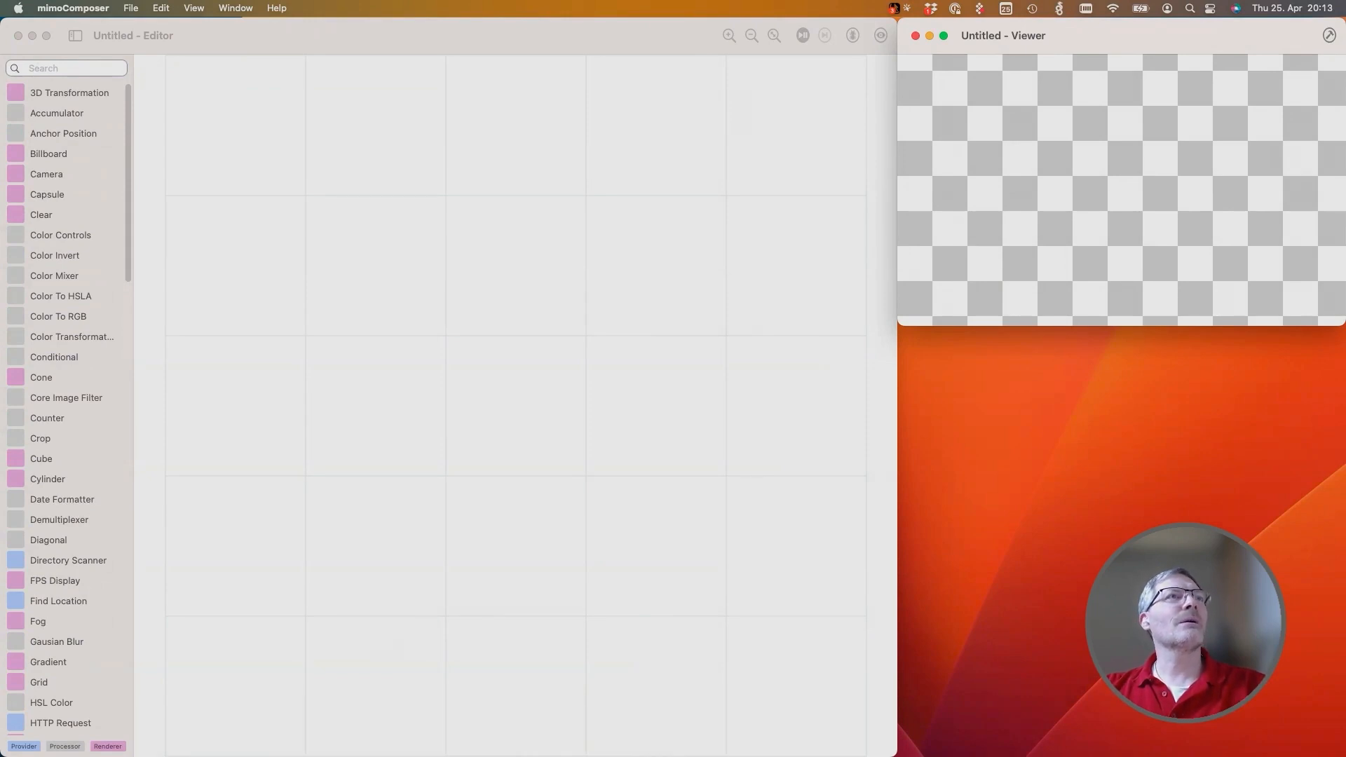
Bring the avatar JPG from the desktop into the lower part of the editor as an image patch
{"action": "left_click_drag", "start_coordinate": [1283, 60], "coordinate": [313, 575]}
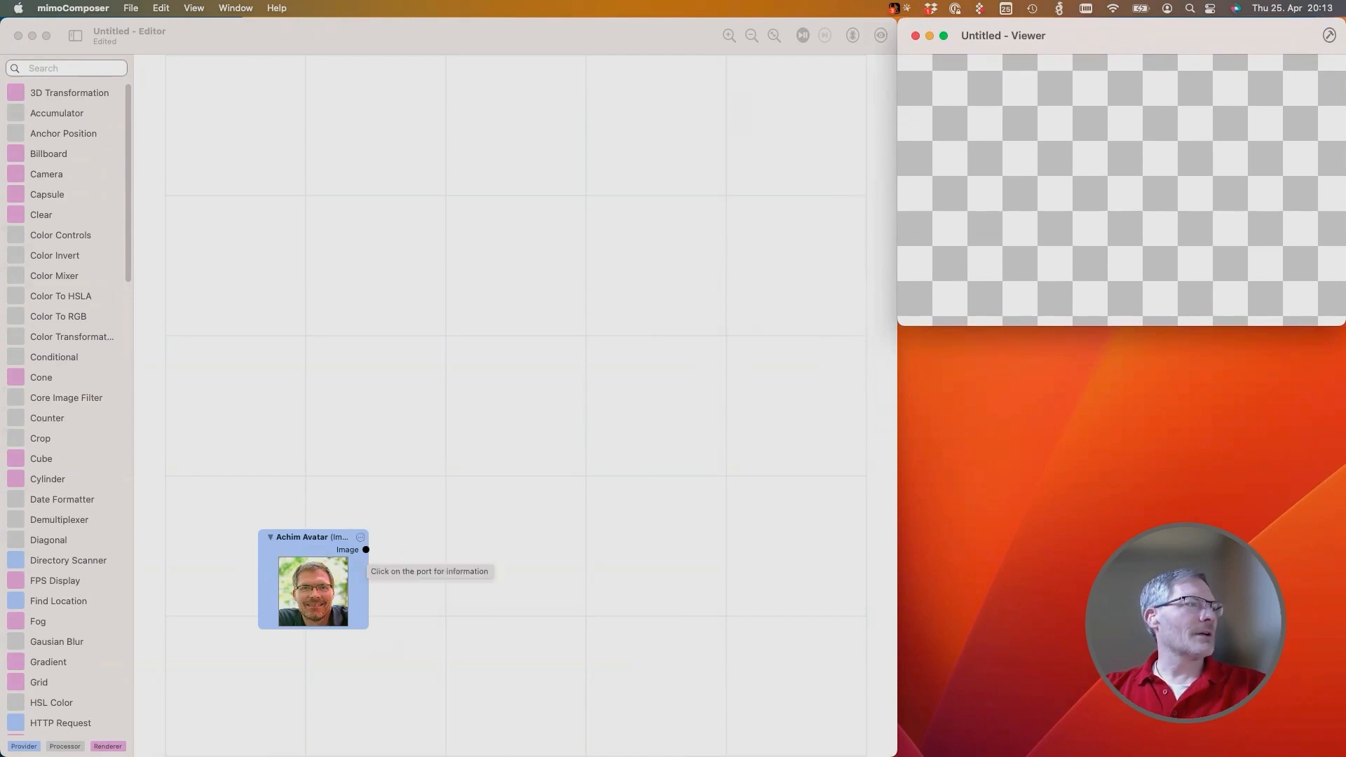
{"action": "left_click", "coordinate": [366, 550]}
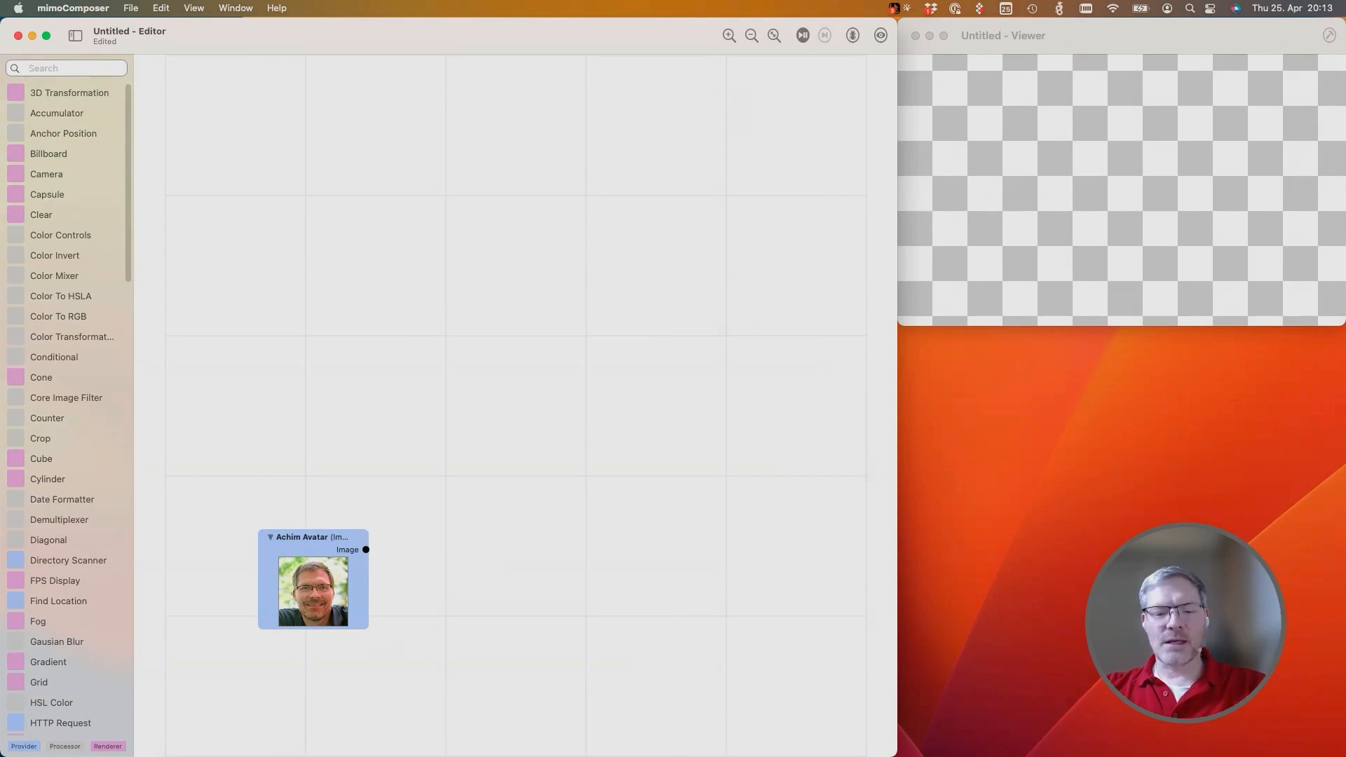
Add a Sprite patch beside the avatar patch, connect the avatar's Image output to the Sprite's Image input, and straighten the connection
{"action": "type", "text": "p"}
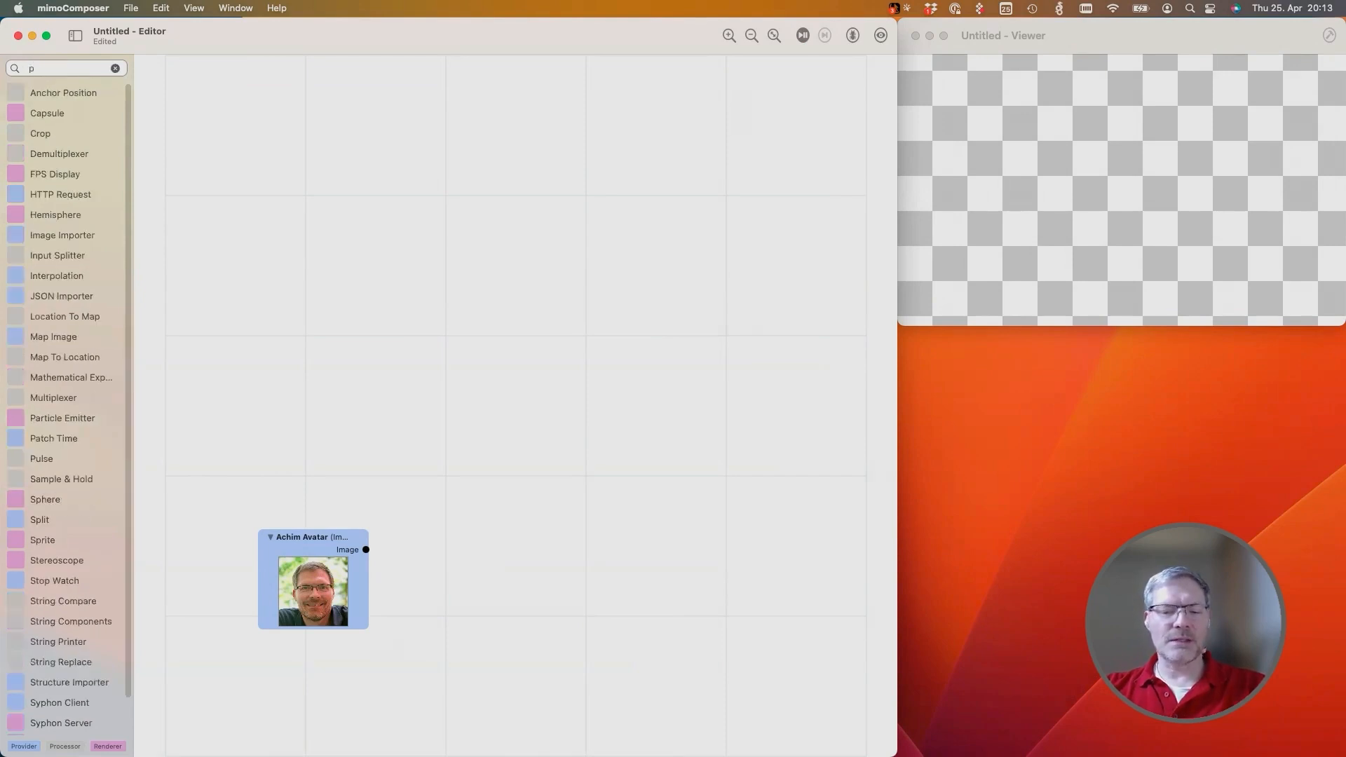
{"action": "type", "text": "r"}
{"action": "left_click_drag", "start_coordinate": [43, 113], "coordinate": [667, 474]}
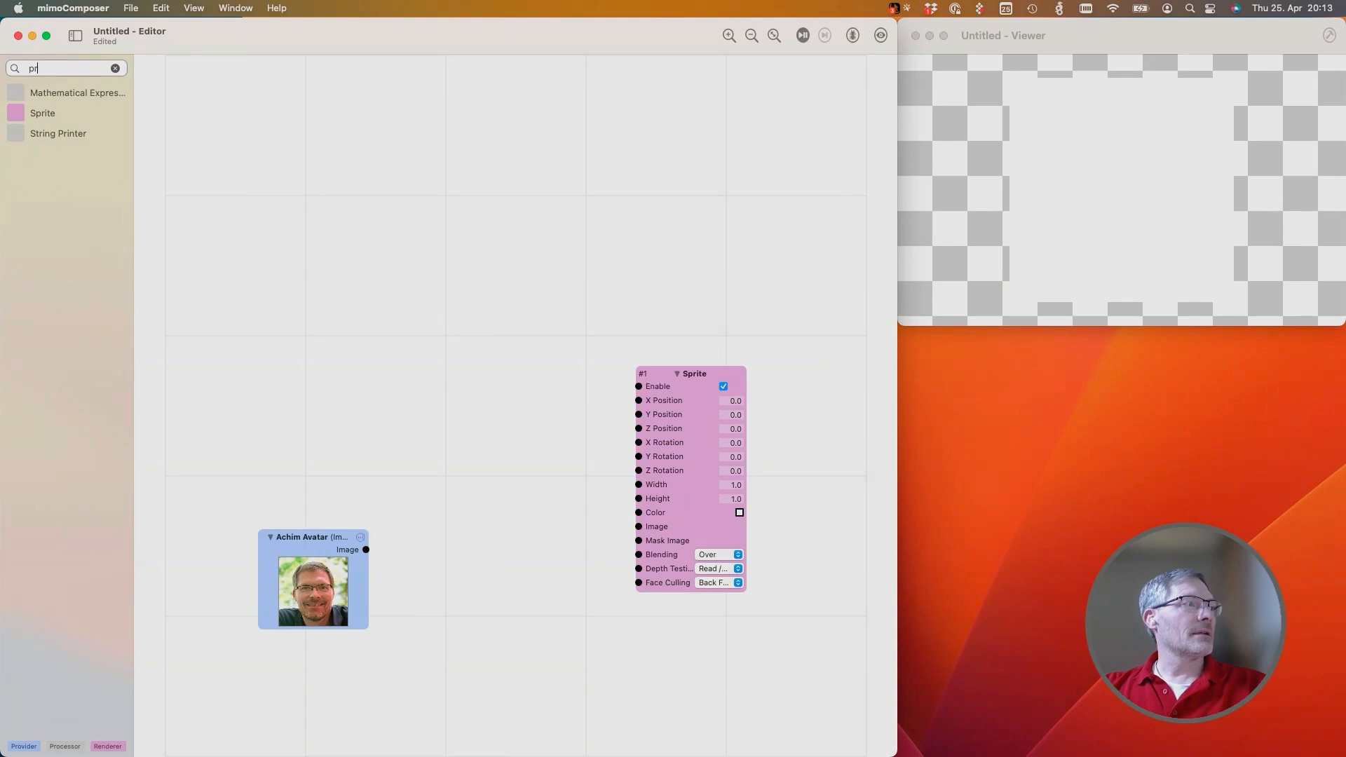
{"action": "left_click_drag", "start_coordinate": [365, 549], "coordinate": [638, 526]}
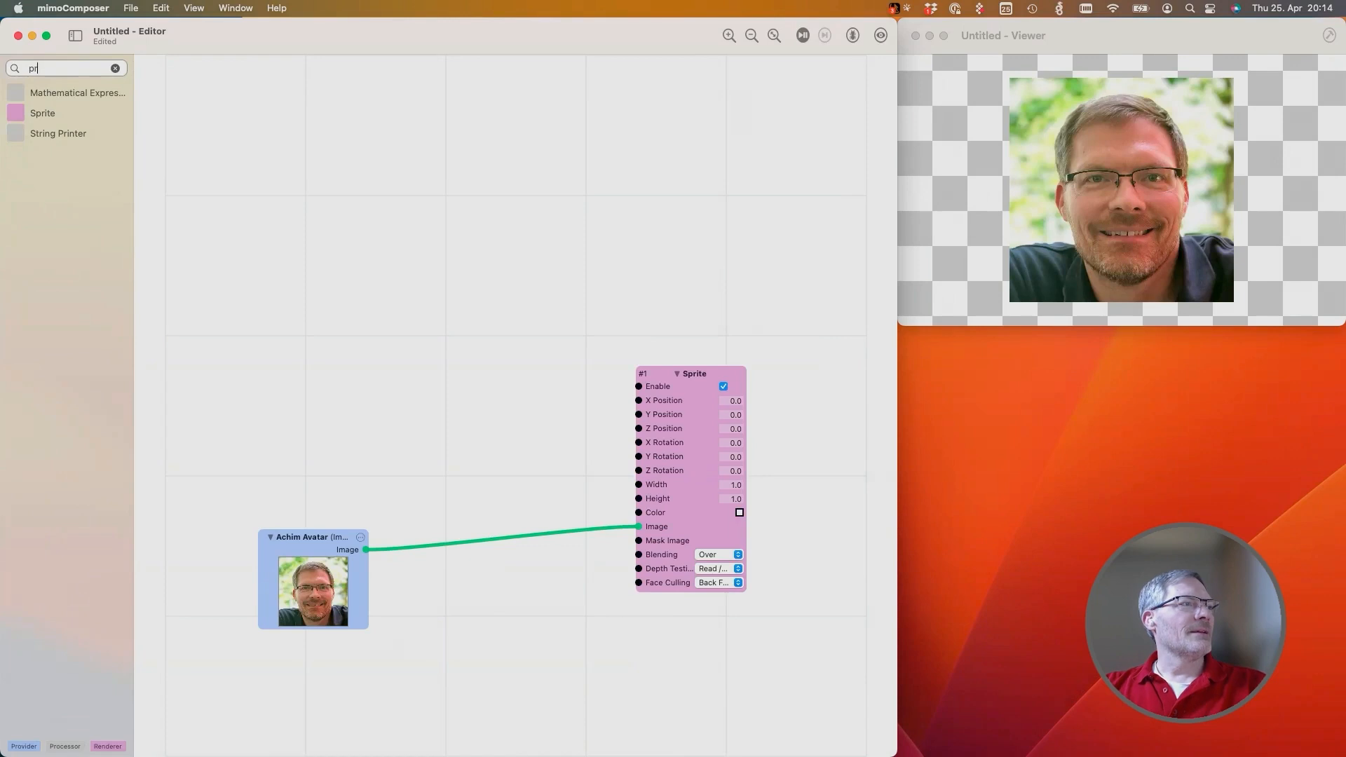
{"action": "left_click_drag", "start_coordinate": [315, 537], "coordinate": [312, 512]}
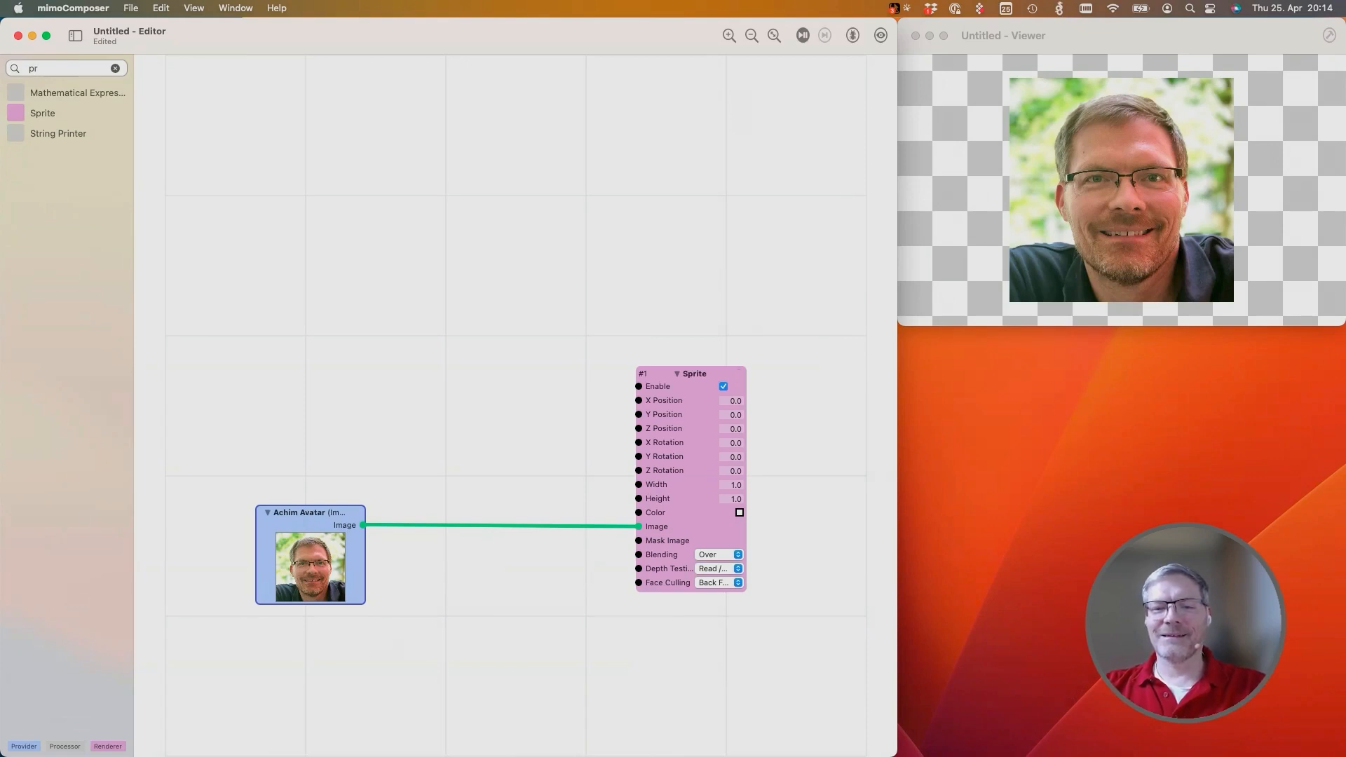
Find the Mouse patch in the library by searching for "mouse" and add it above the avatar patch
{"action": "key", "text": "super+Tab"}
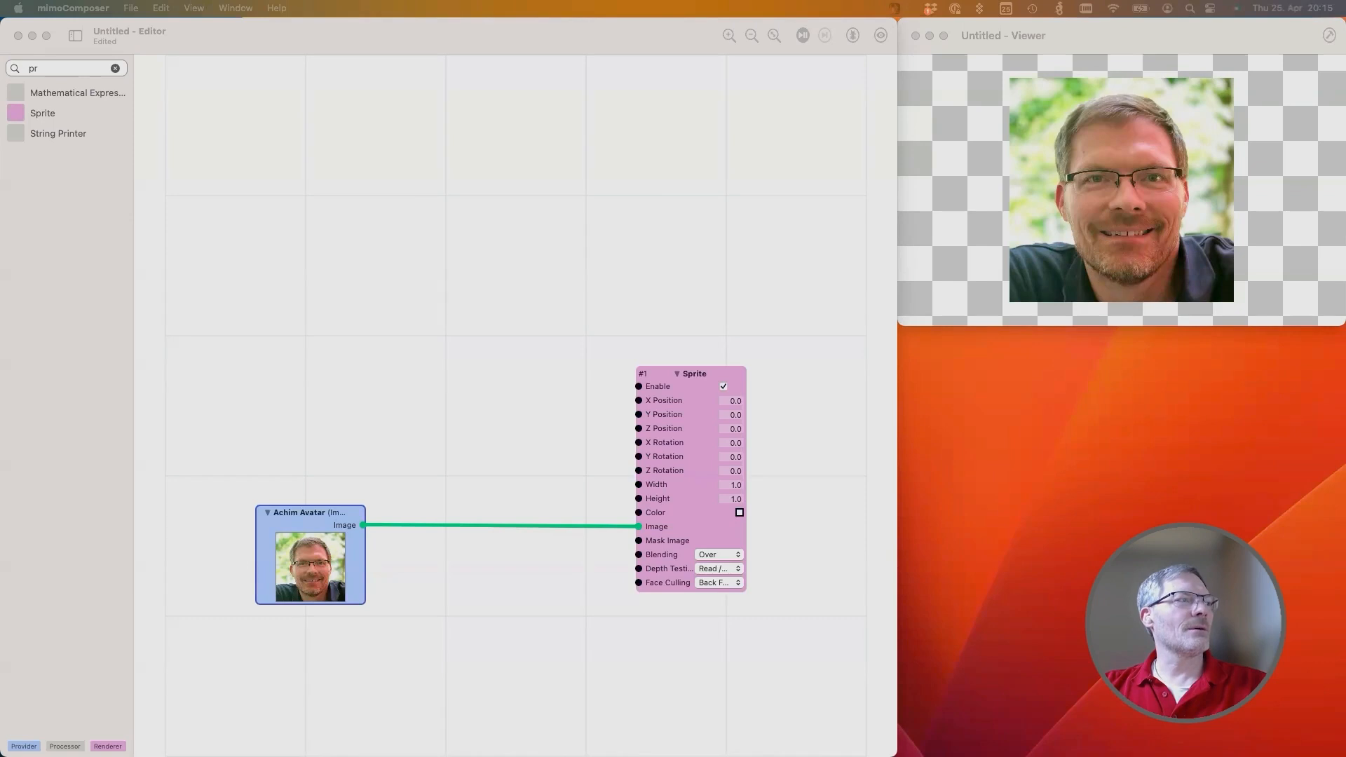
{"action": "left_click", "coordinate": [310, 513]}
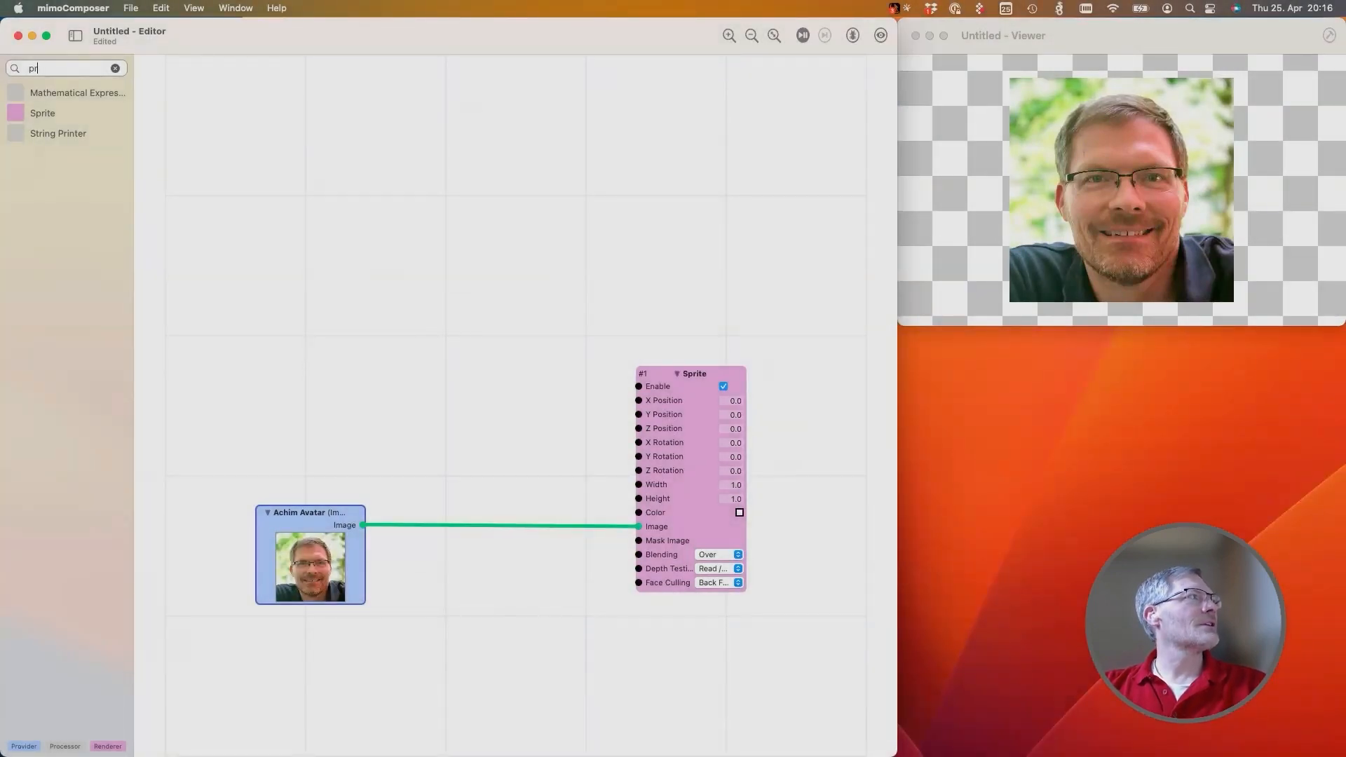
{"action": "key", "text": "Escape"}
{"action": "type", "text": "mouse"}
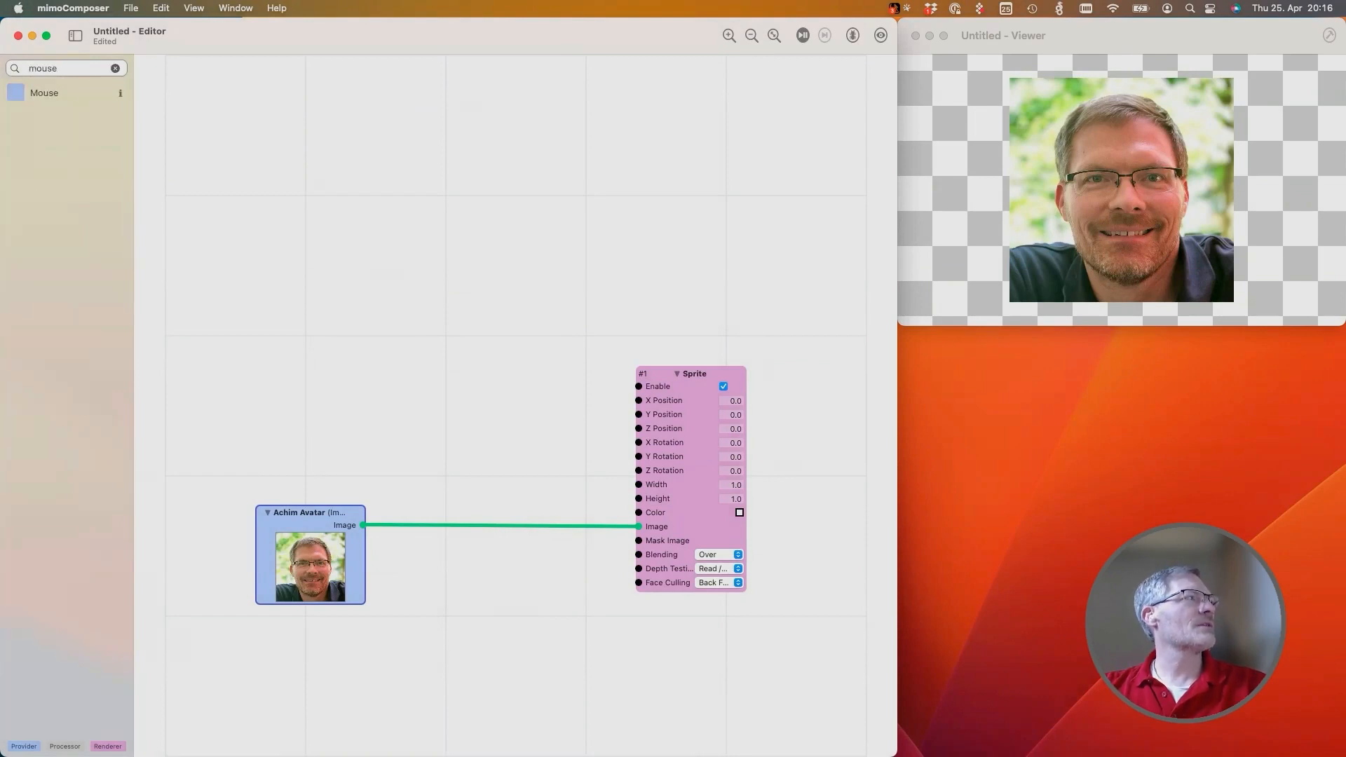
{"action": "key", "text": "Return"}
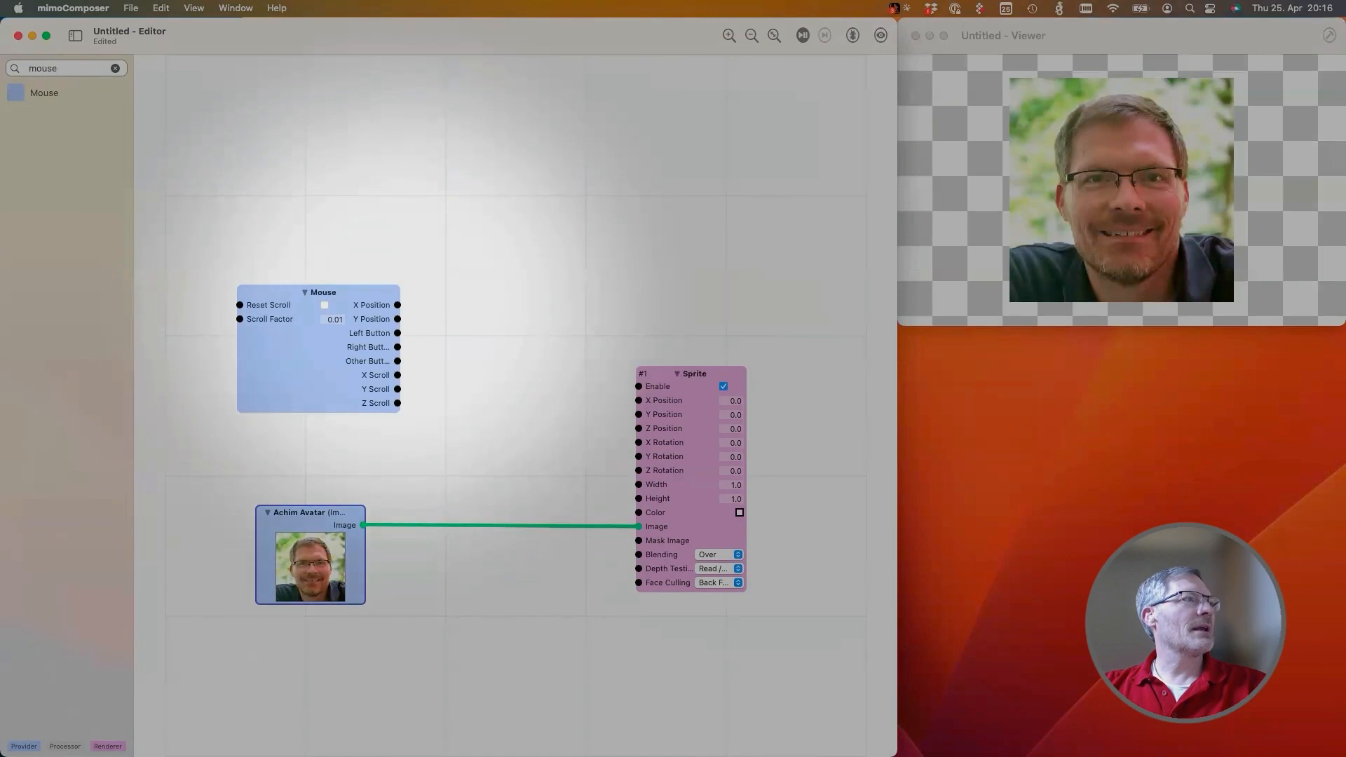
Connect the Mouse patch's X Position and Y Position outputs to the Sprite's matching position inputs
{"action": "left_click_drag", "start_coordinate": [398, 305], "coordinate": [639, 401]}
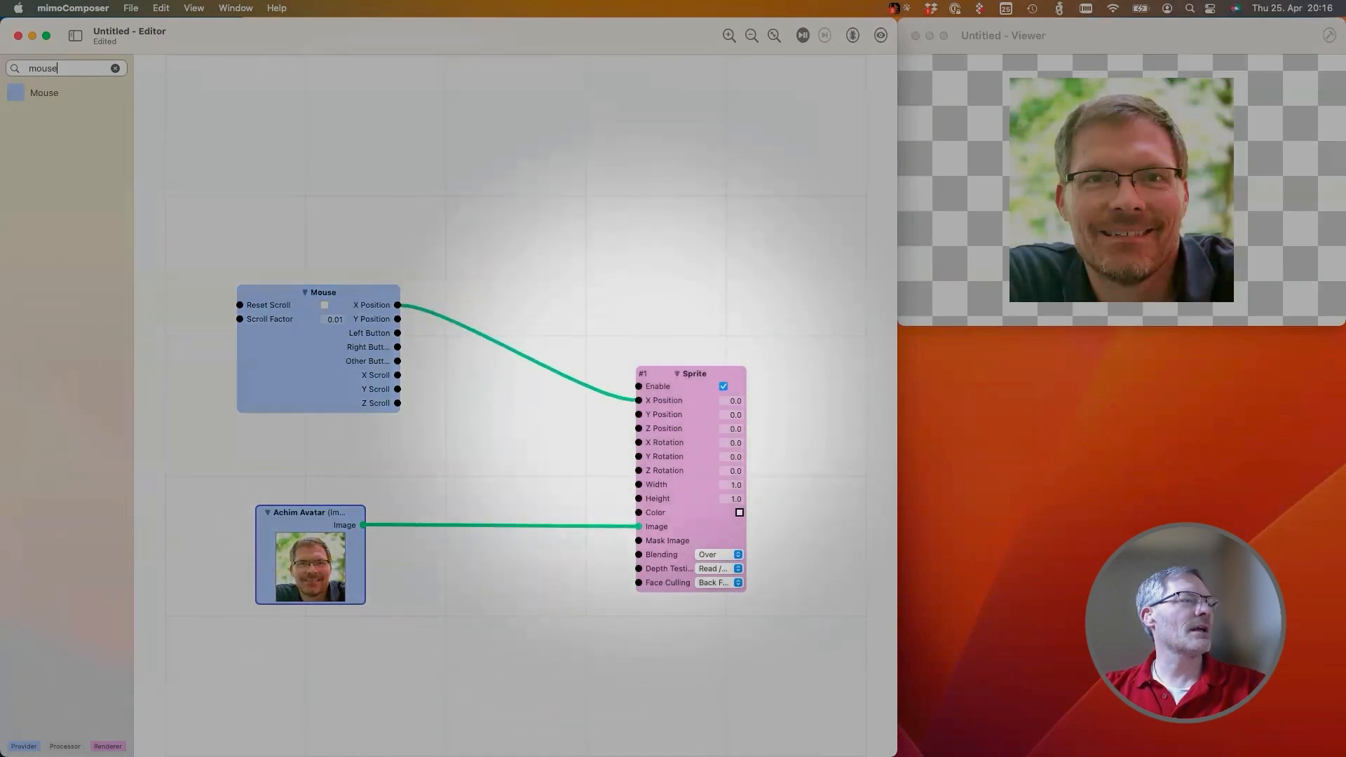
{"action": "left_click_drag", "start_coordinate": [397, 319], "coordinate": [638, 415]}
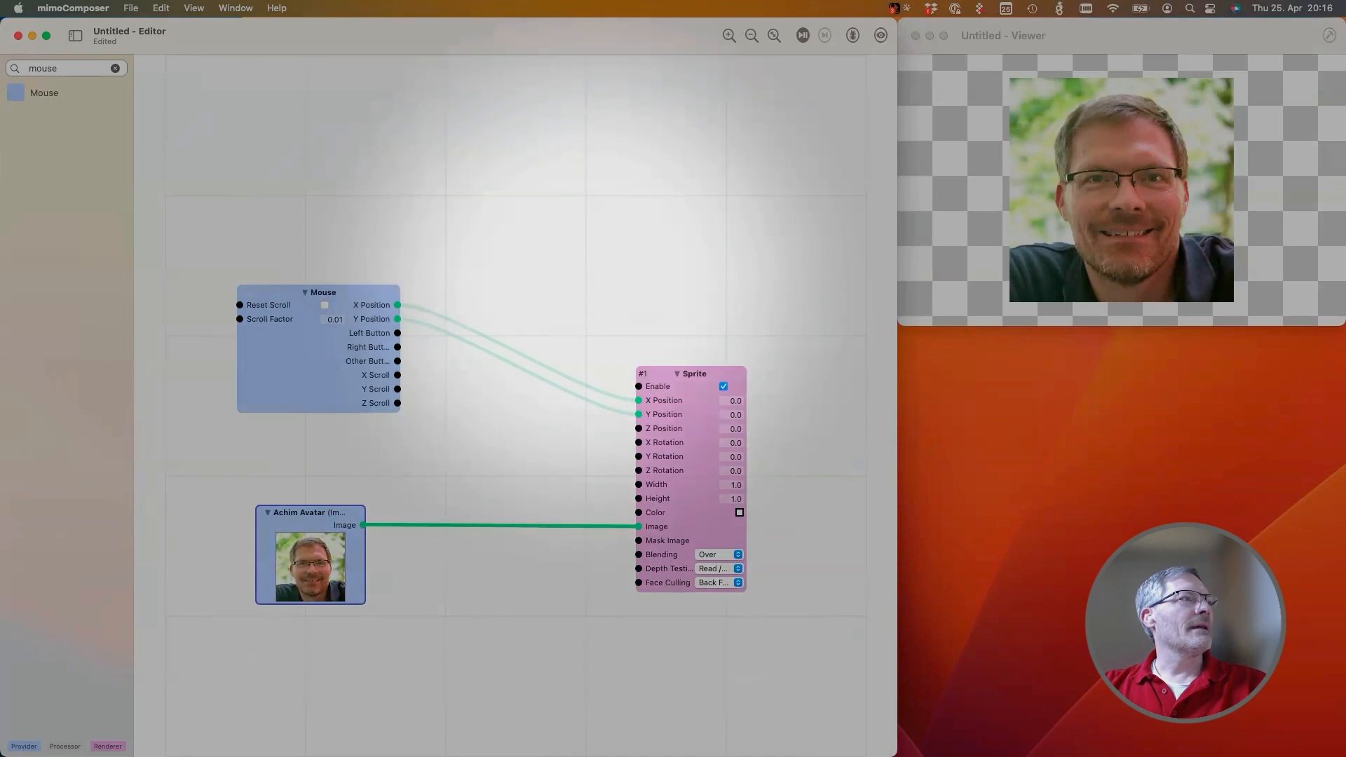
{"action": "left_click", "coordinate": [366, 293]}
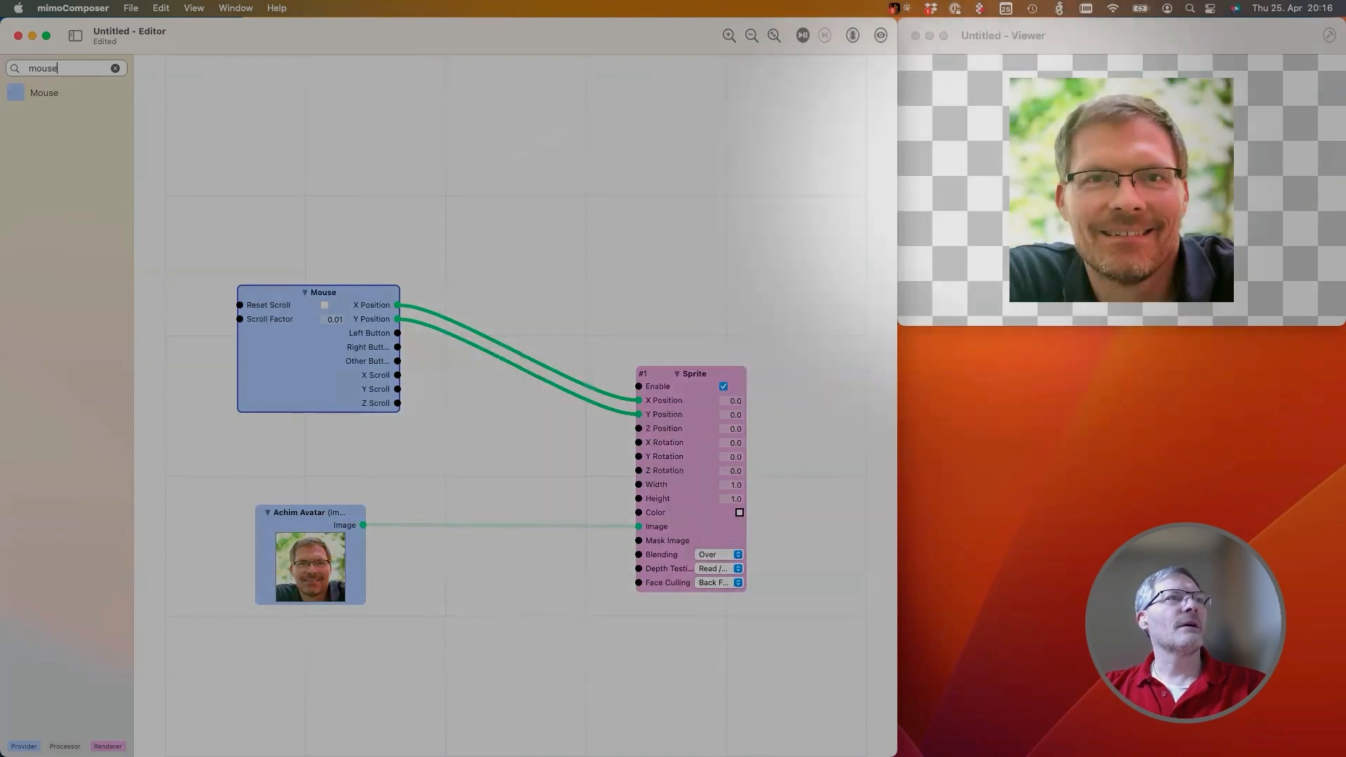
Try the mouse-driven sprite in the viewer, then move the viewer window partly over the editor and resize it to a medium size
{"action": "left_click", "coordinate": [1006, 167]}
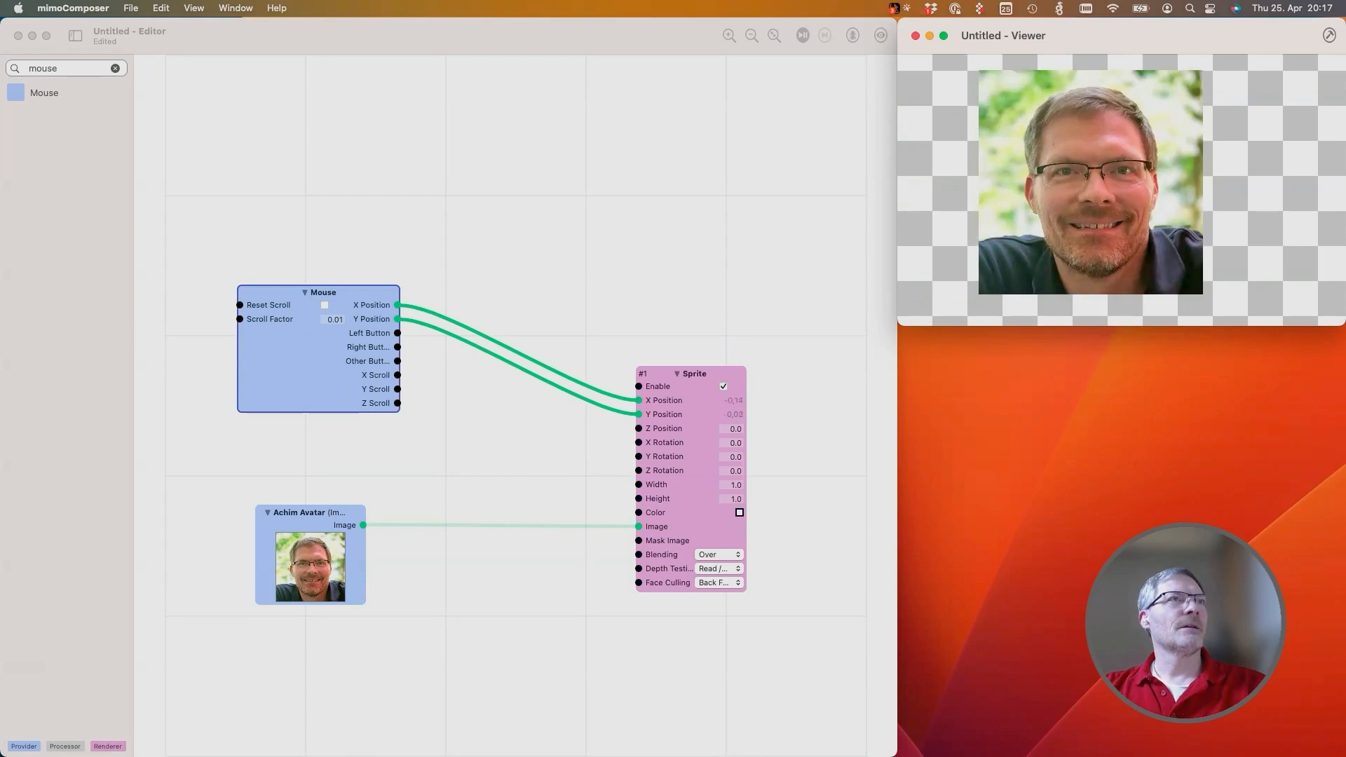
{"action": "left_click_drag", "start_coordinate": [1163, 35], "coordinate": [708, 35]}
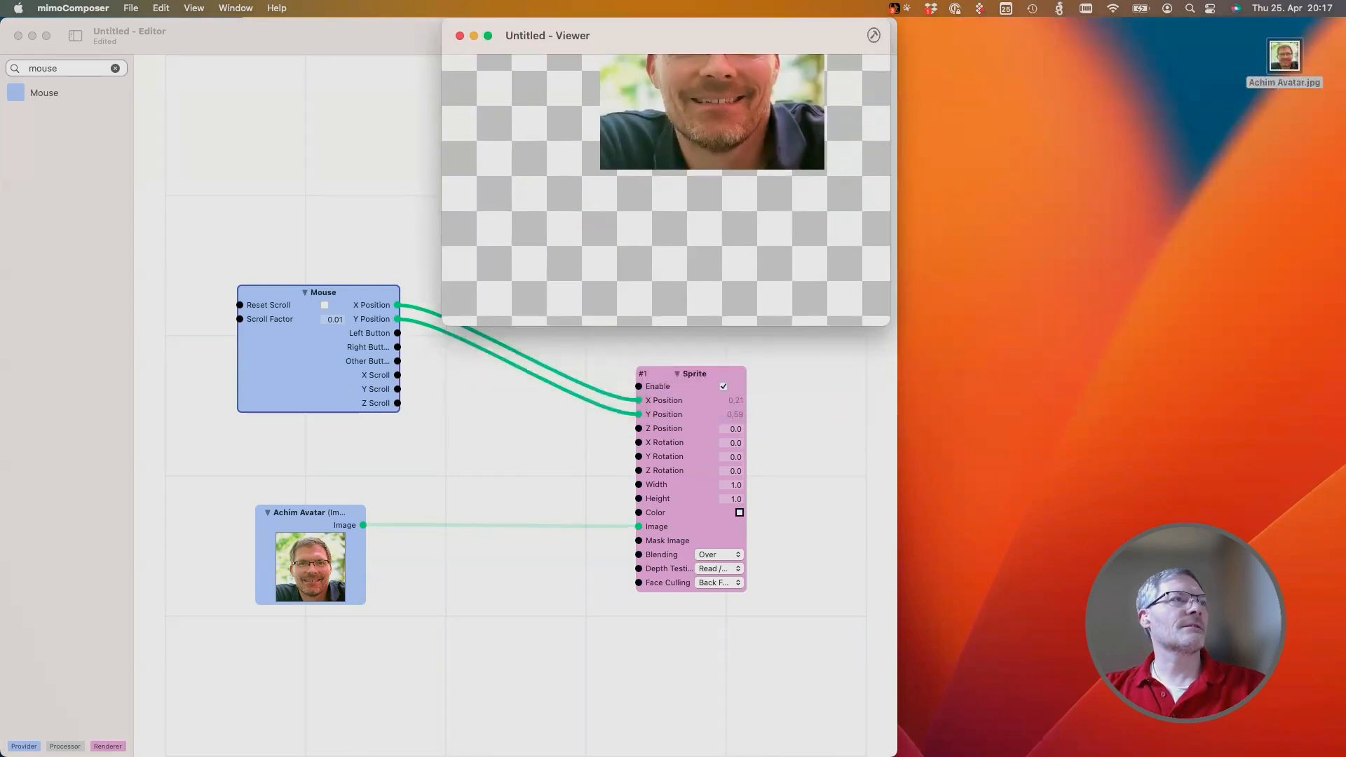
{"action": "left_click_drag", "start_coordinate": [890, 325], "coordinate": [1204, 718]}
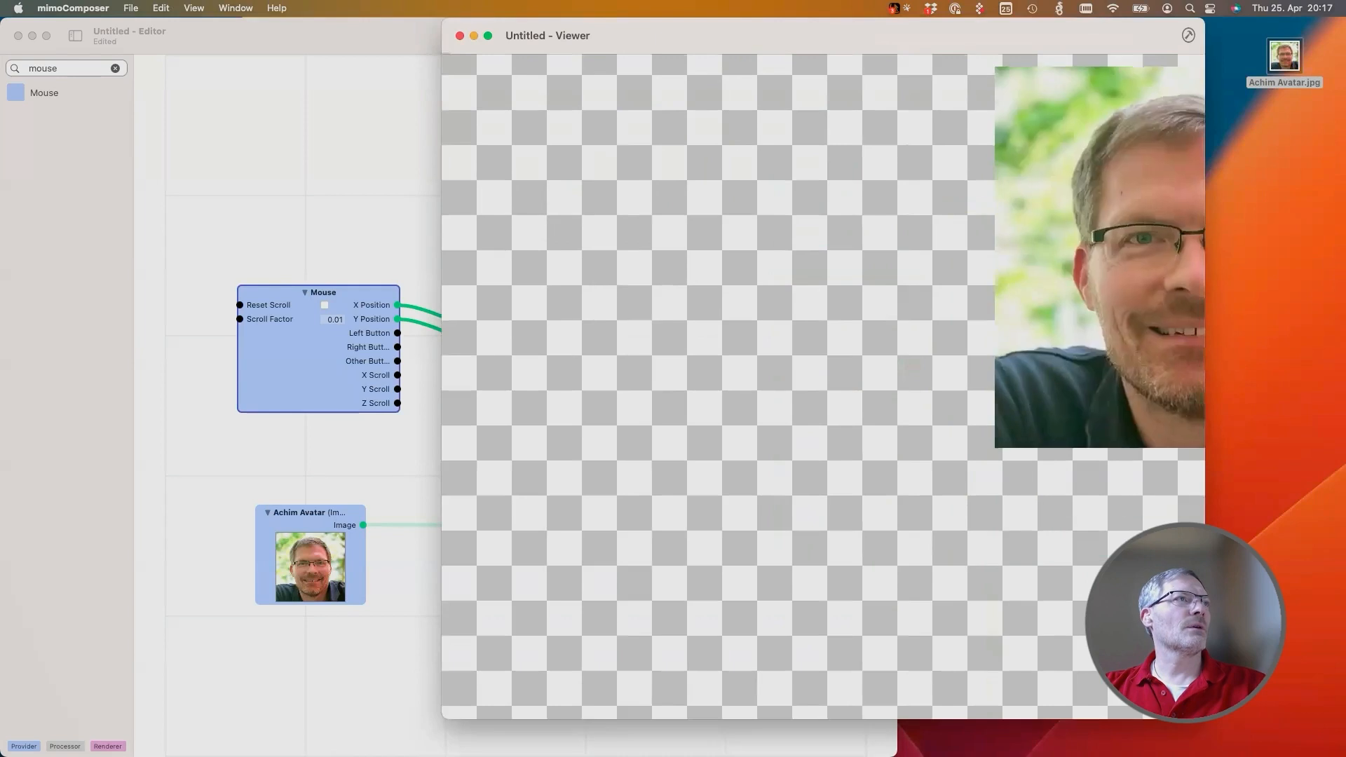
{"action": "left_click_drag", "start_coordinate": [633, 35], "coordinate": [941, 42]}
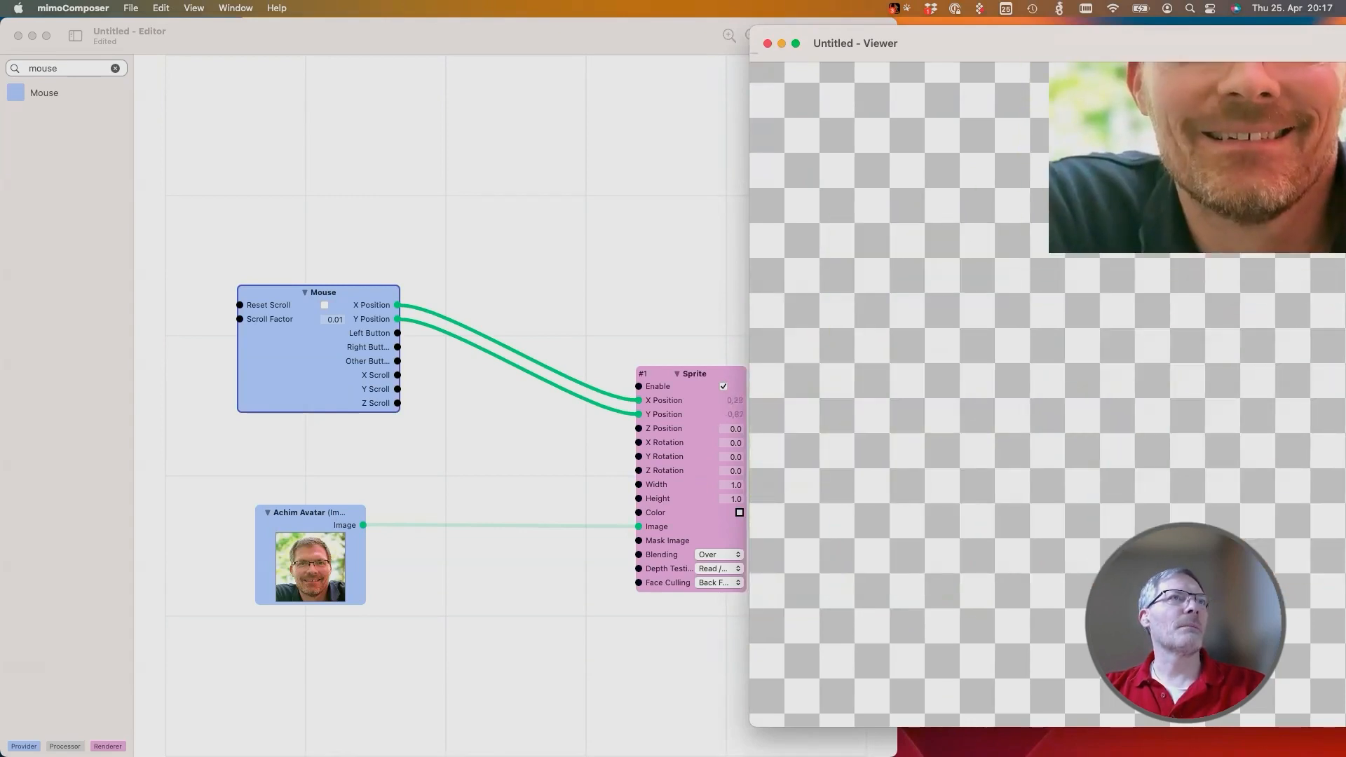
{"action": "left_click_drag", "start_coordinate": [1239, 45], "coordinate": [1035, 37]}
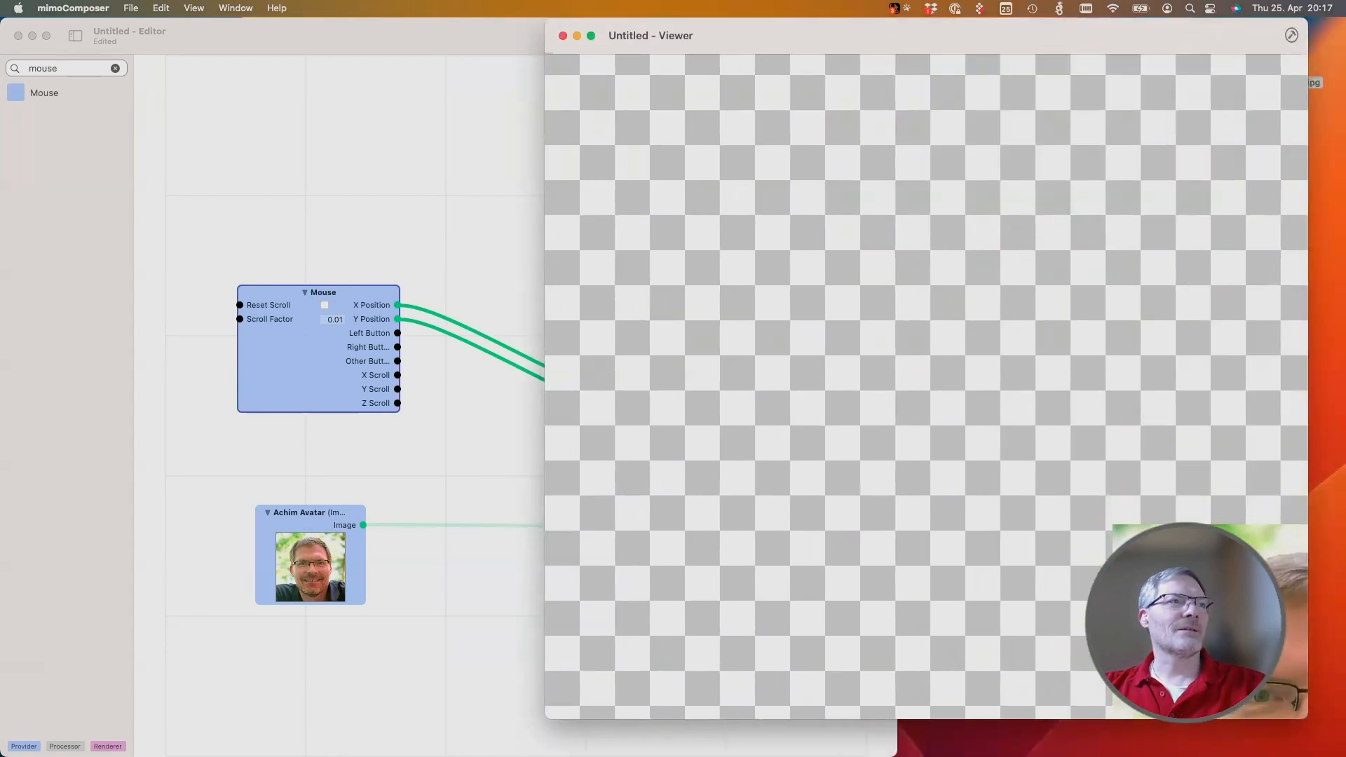
{"action": "left_click_drag", "start_coordinate": [1307, 718], "coordinate": [979, 426]}
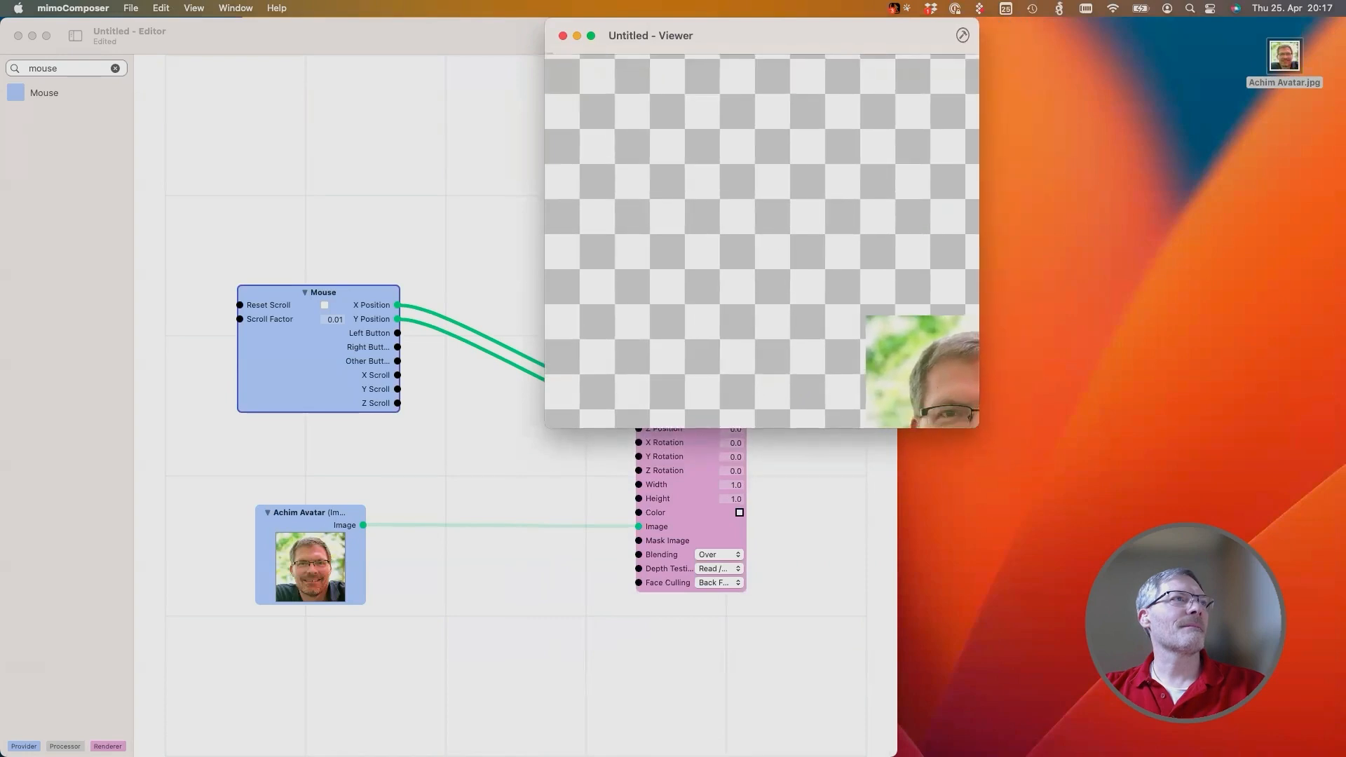
Move the viewer window beside the editor and disconnect the Mouse patch's X Position and Y Position outputs from the Sprite
{"action": "left_click_drag", "start_coordinate": [733, 35], "coordinate": [1086, 35]}
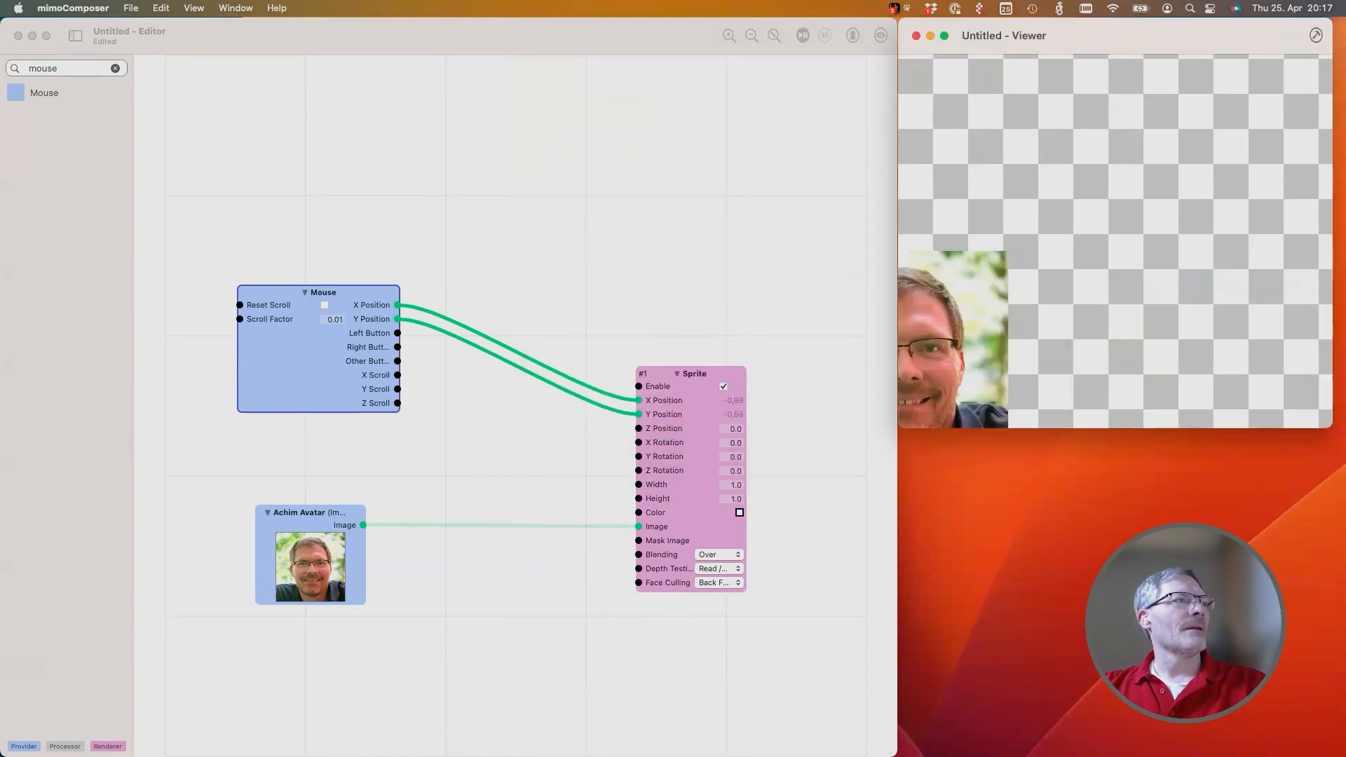
{"action": "left_click", "coordinate": [701, 374]}
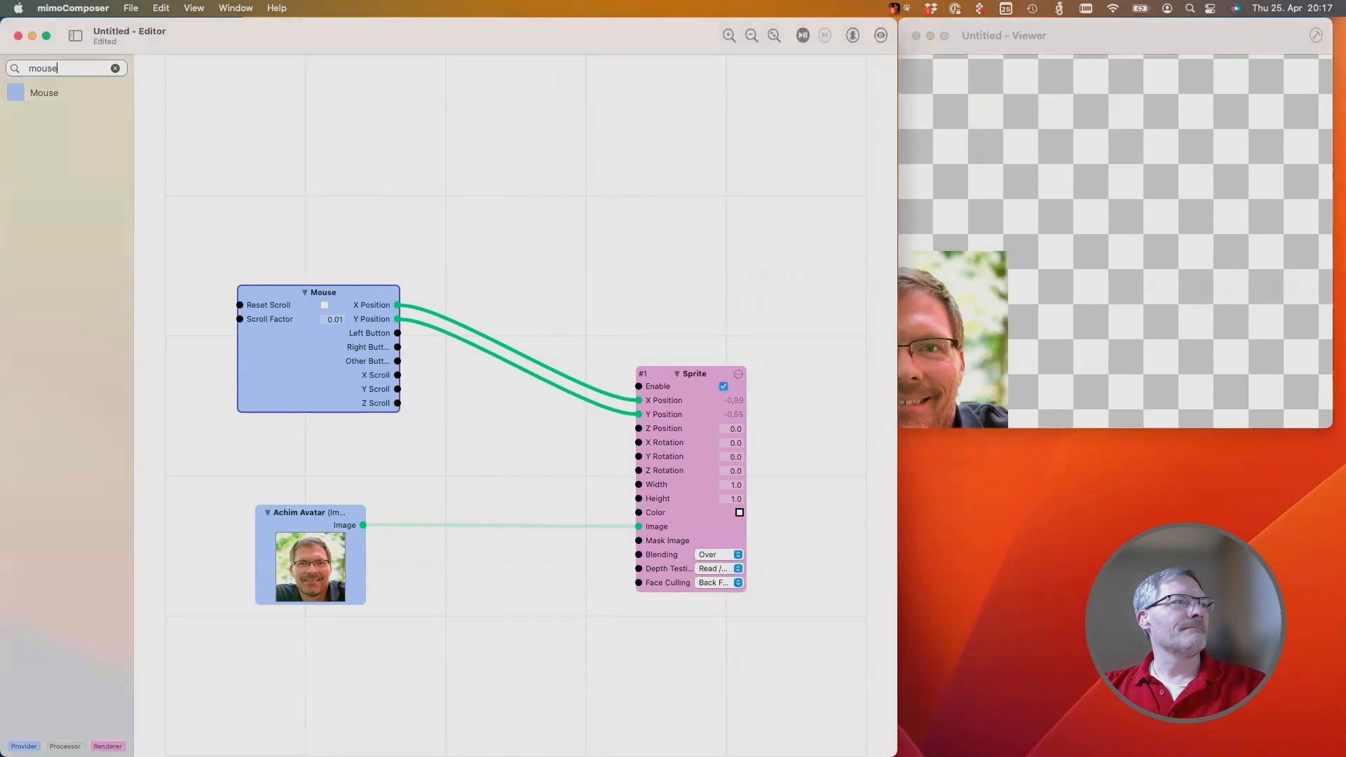
{"action": "left_click_drag", "start_coordinate": [638, 401], "coordinate": [561, 372]}
{"action": "left_click_drag", "start_coordinate": [638, 414], "coordinate": [564, 382]}
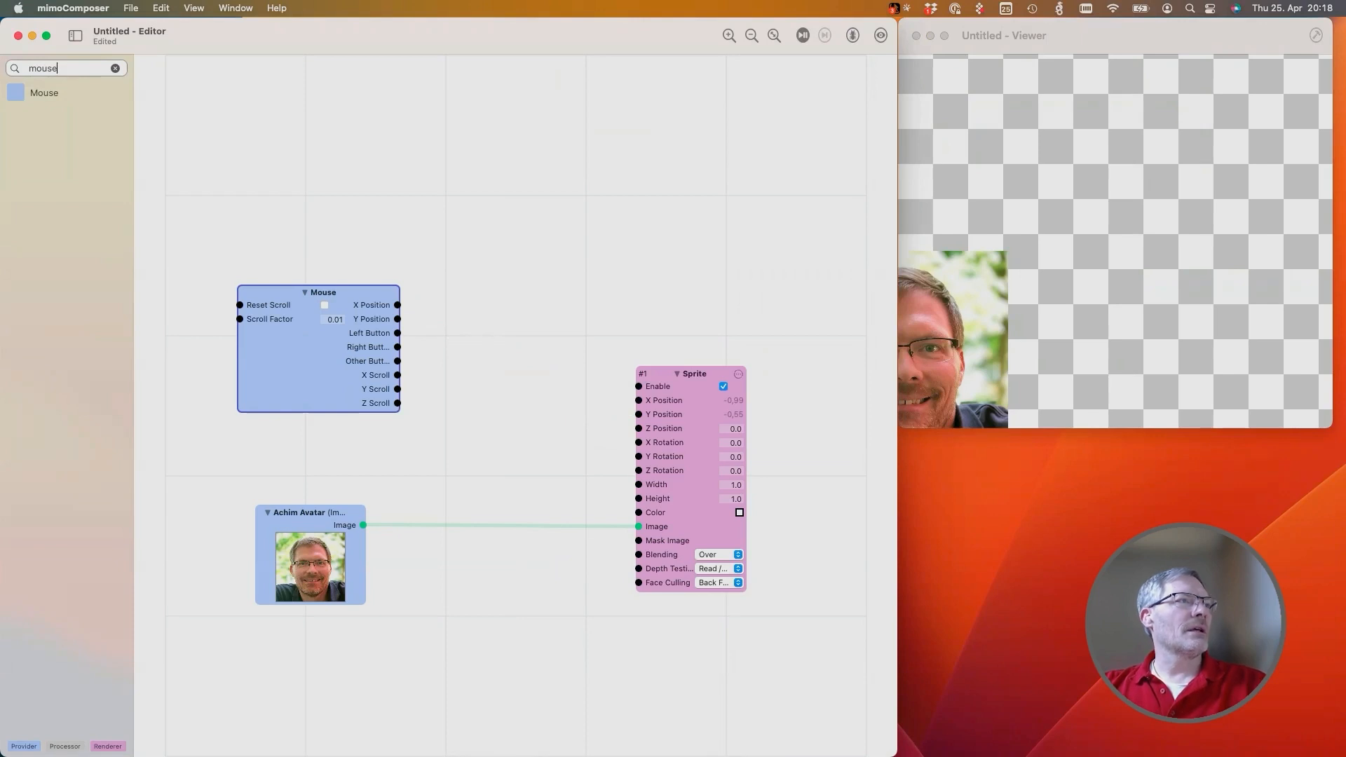
Shift the Sprite patch slightly and set both its X Position and Y Position to 0
{"action": "left_click_drag", "start_coordinate": [701, 374], "coordinate": [711, 364]}
{"action": "double_click", "coordinate": [741, 390]}
{"action": "type", "text": "0"}
{"action": "key", "text": "Return"}
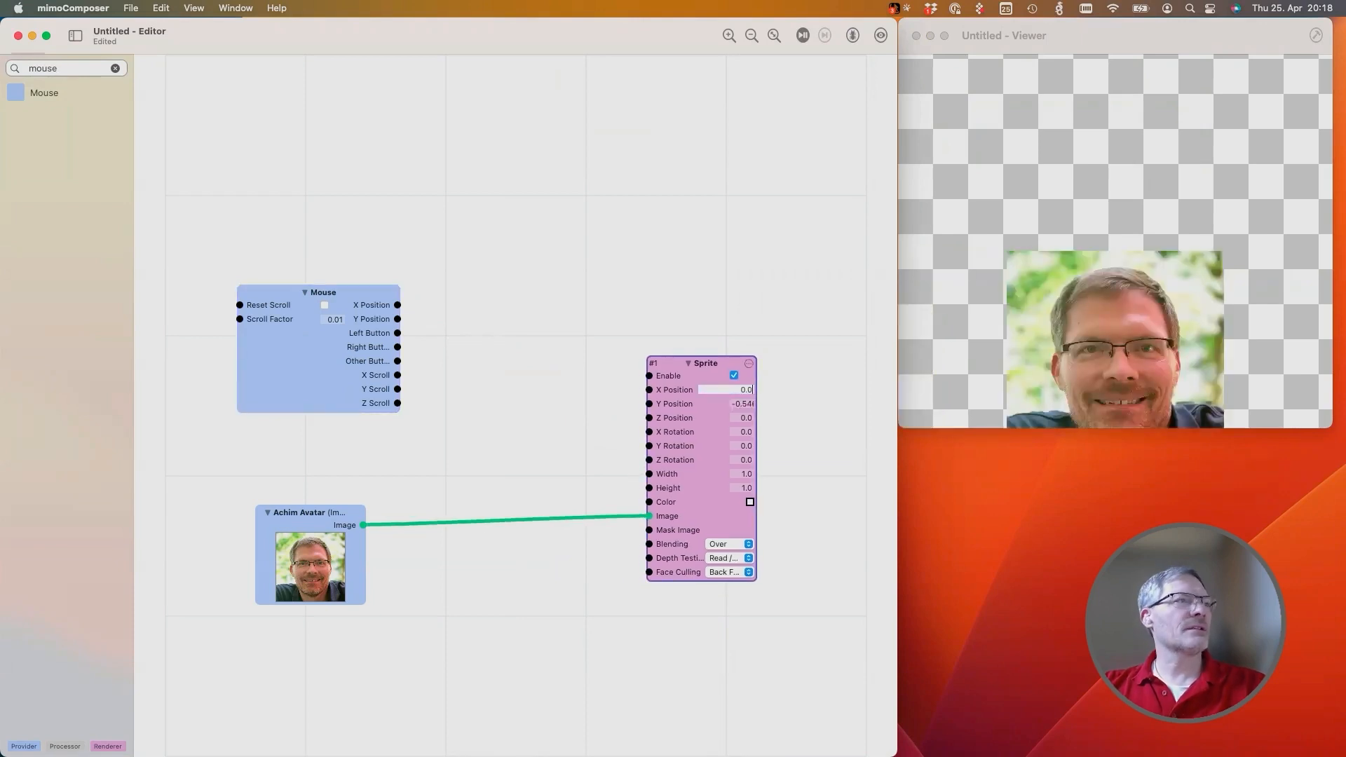
{"action": "key", "text": "Tab"}
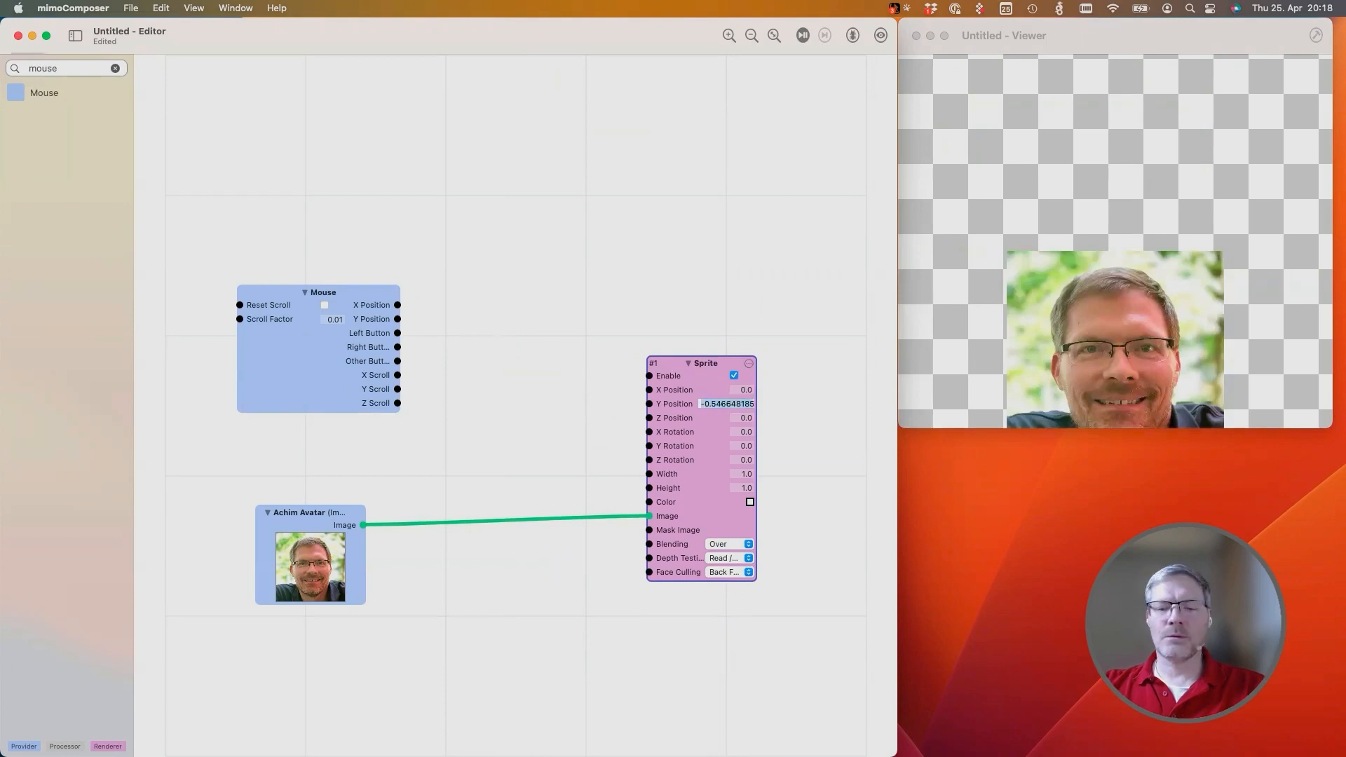
{"action": "type", "text": "0"}
{"action": "key", "text": "Return"}
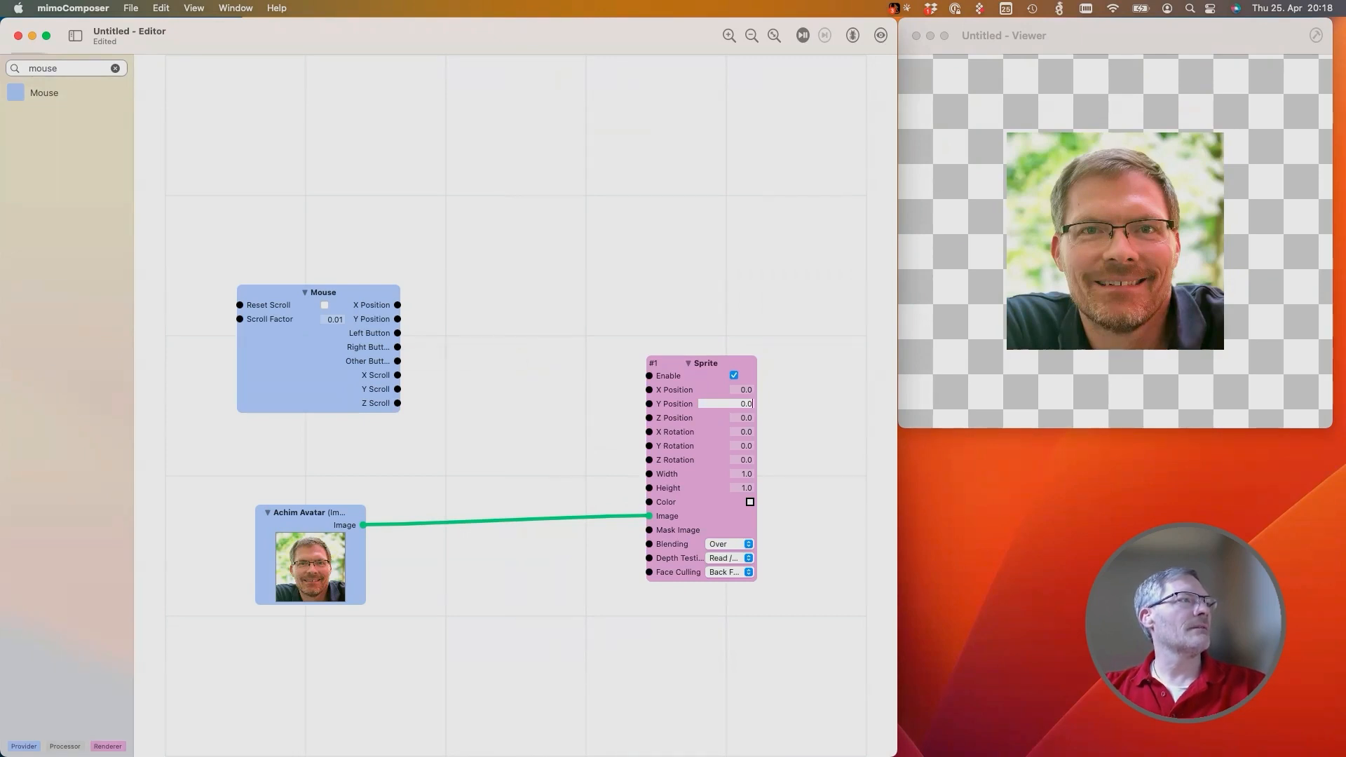
Connect the Mouse patch's Left Button output to the Sprite's Enable input and test it in the viewer
{"action": "left_click_drag", "start_coordinate": [397, 333], "coordinate": [578, 335]}
{"action": "left_click_drag", "start_coordinate": [627, 369], "coordinate": [649, 376]}
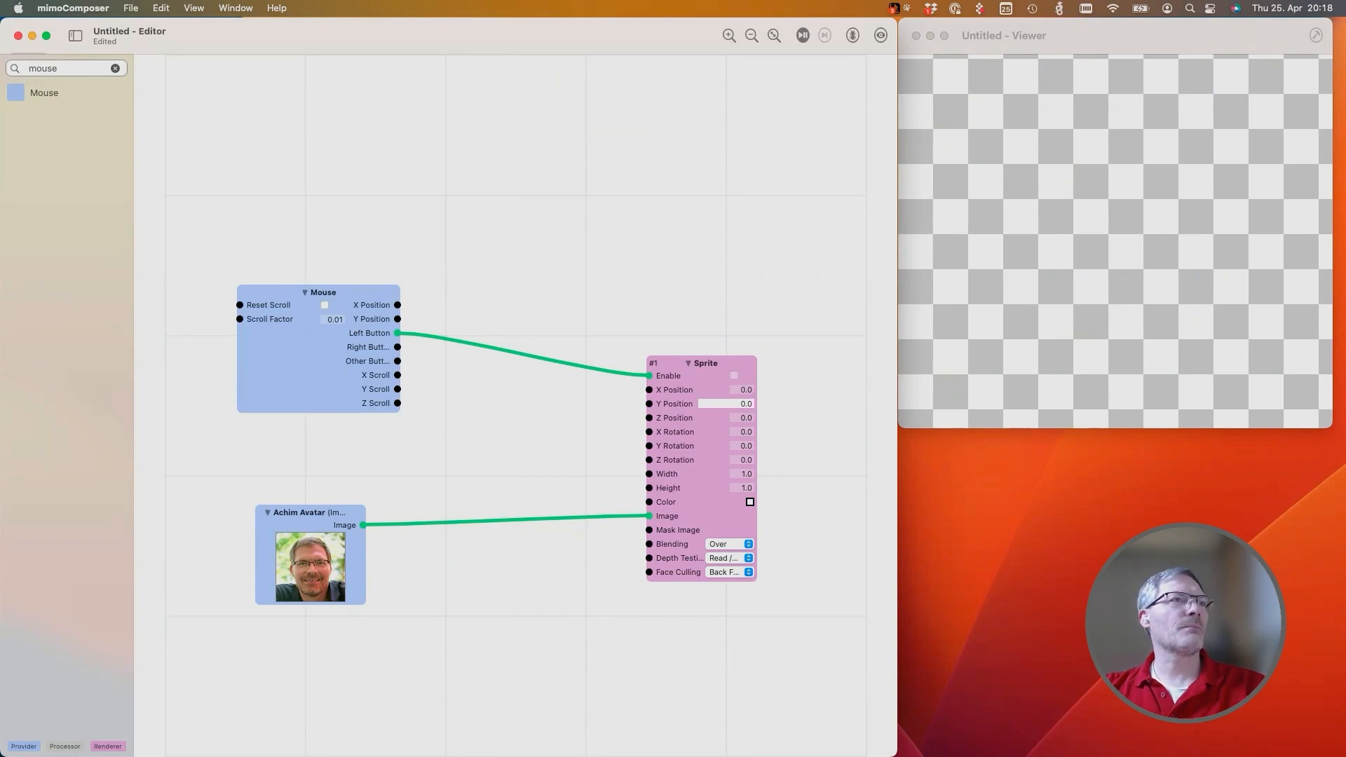
{"action": "left_click", "coordinate": [1114, 241]}
{"action": "left_click", "coordinate": [1114, 242]}
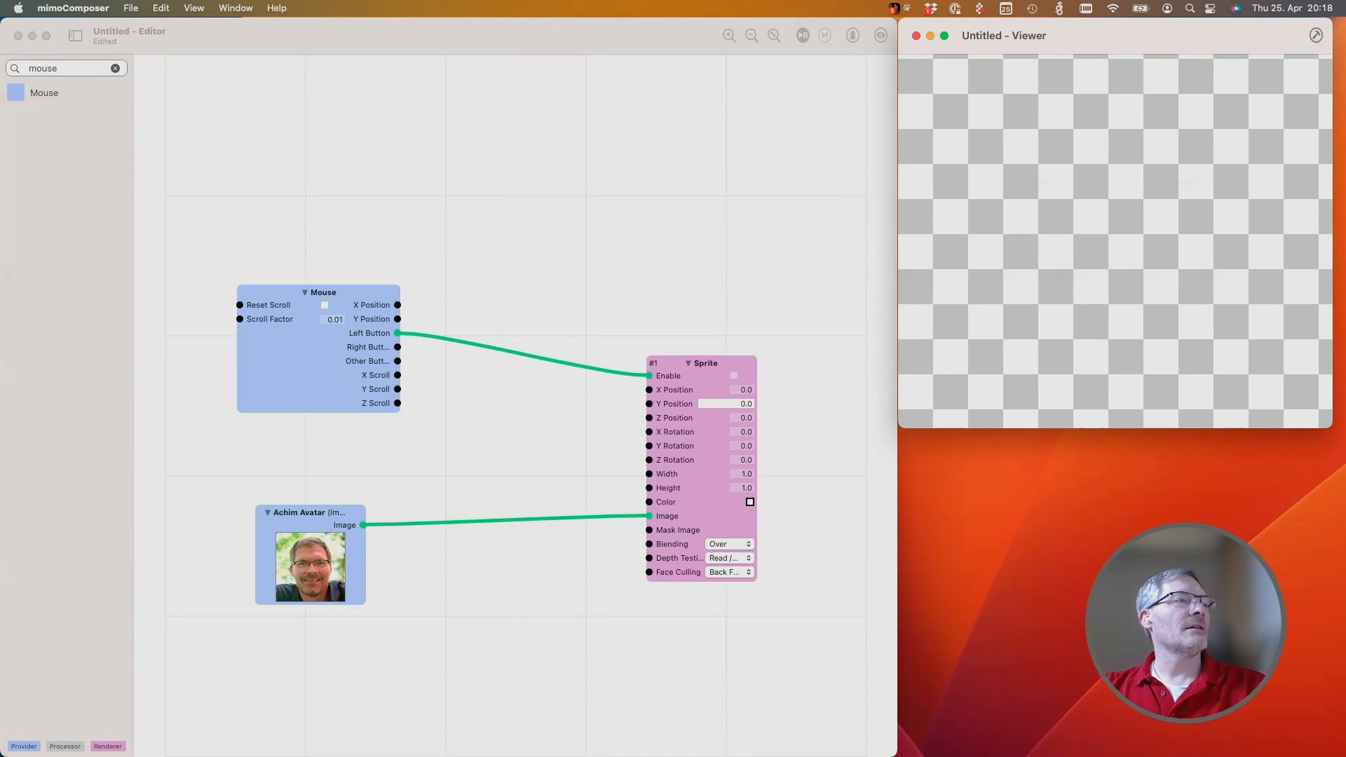
Remove the Left Button connection from the Sprite's Enable input, switch Enable back on, and align the Sprite with the avatar connection
{"action": "left_click", "coordinate": [705, 363]}
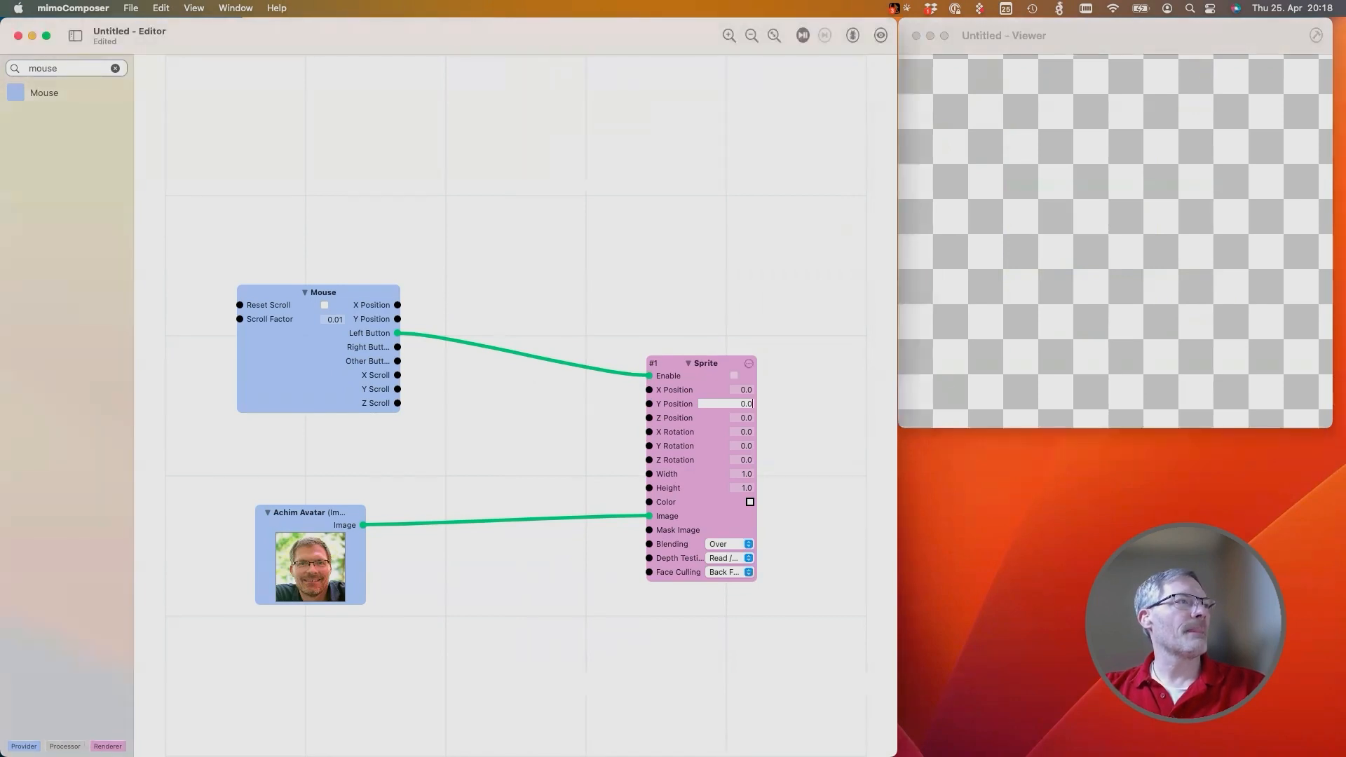
{"action": "left_click_drag", "start_coordinate": [649, 375], "coordinate": [526, 354]}
{"action": "left_click", "coordinate": [705, 363]}
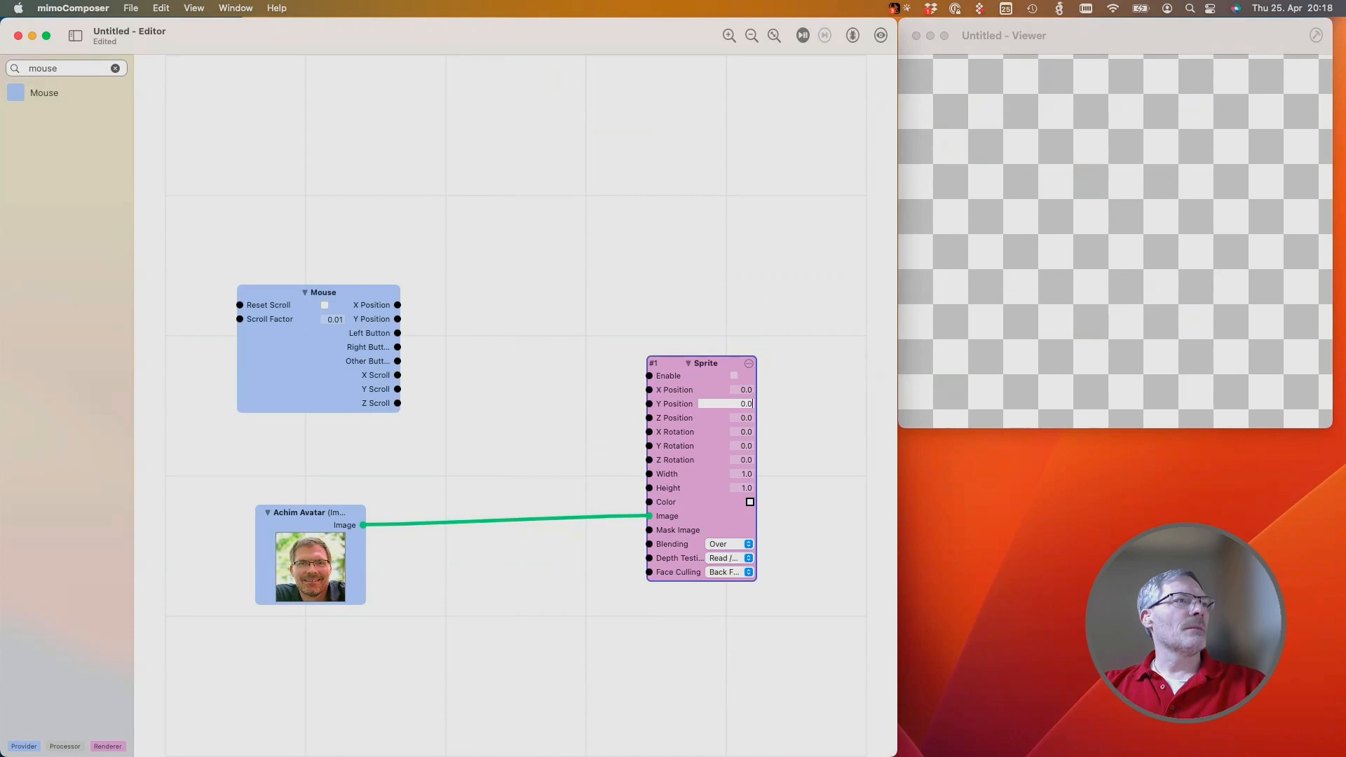
{"action": "left_click_drag", "start_coordinate": [705, 363], "coordinate": [711, 372]}
{"action": "left_click", "coordinate": [740, 385]}
{"action": "left_click", "coordinate": [561, 351]}
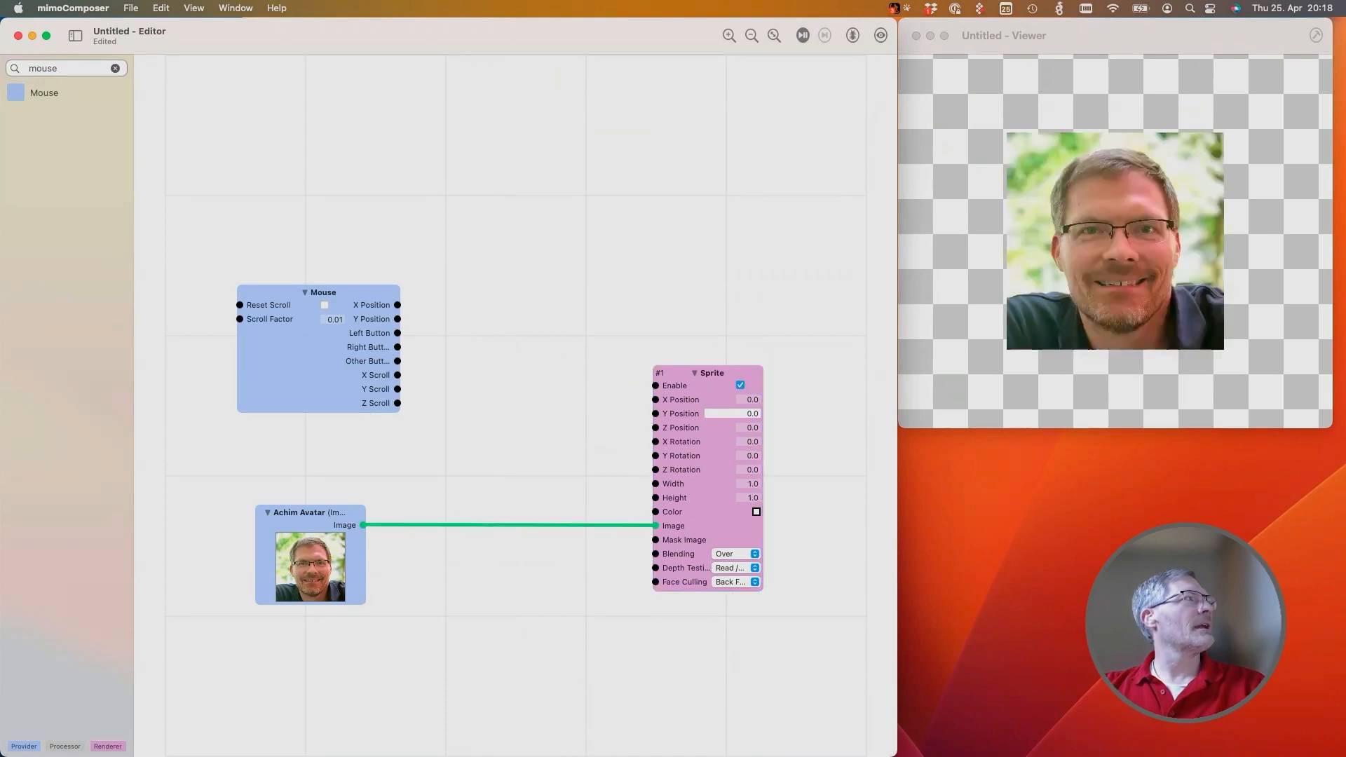
Find the Gradient patch in the library by searching for "gra" and add it above the Sprite patch
{"action": "left_click", "coordinate": [115, 67]}
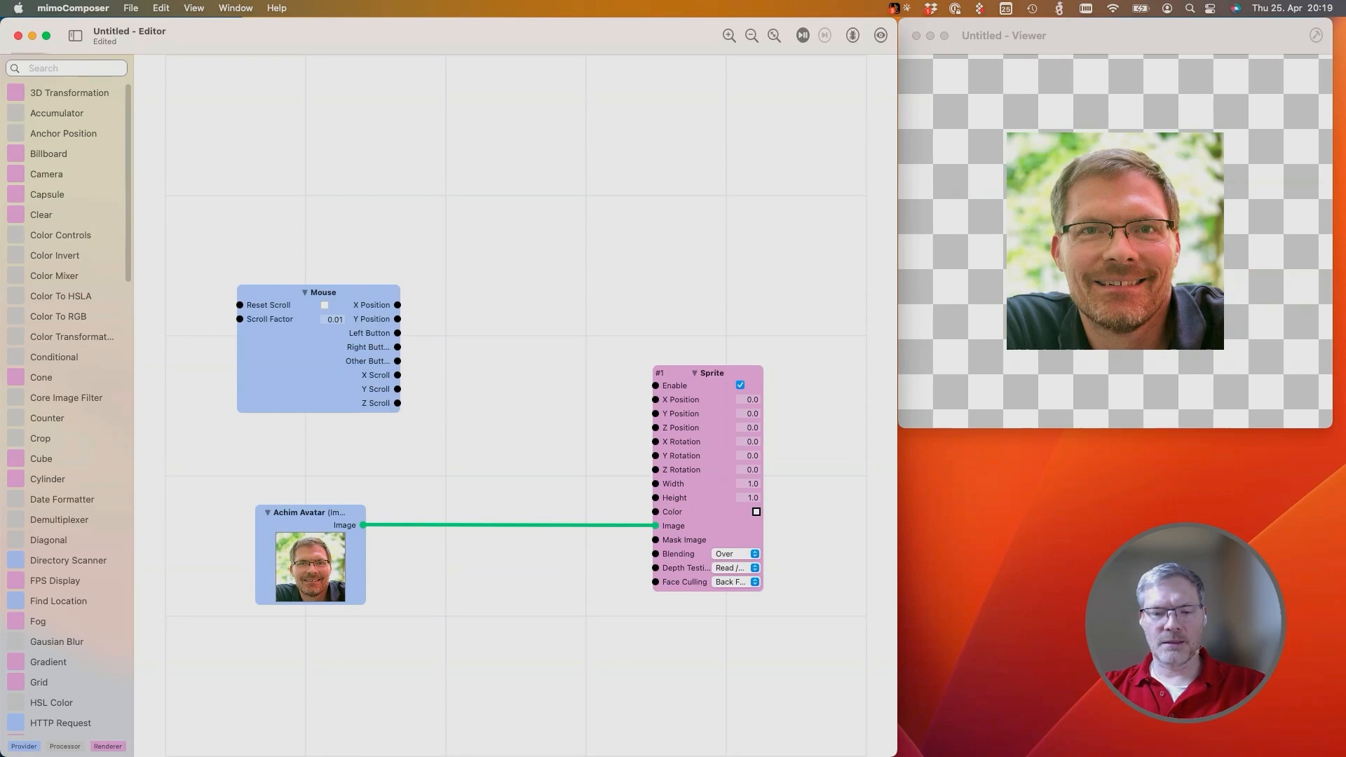
{"action": "type", "text": "gra"}
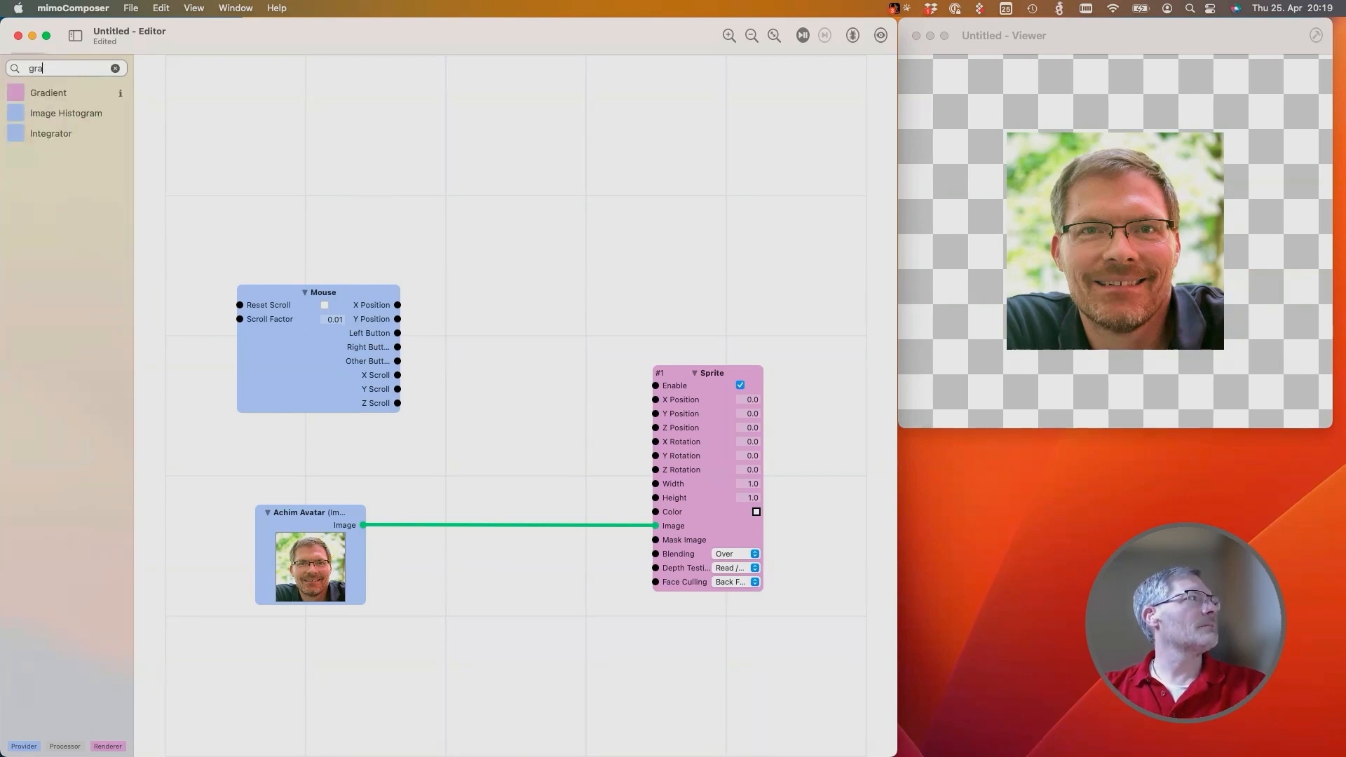
{"action": "left_click_drag", "start_coordinate": [48, 93], "coordinate": [681, 171]}
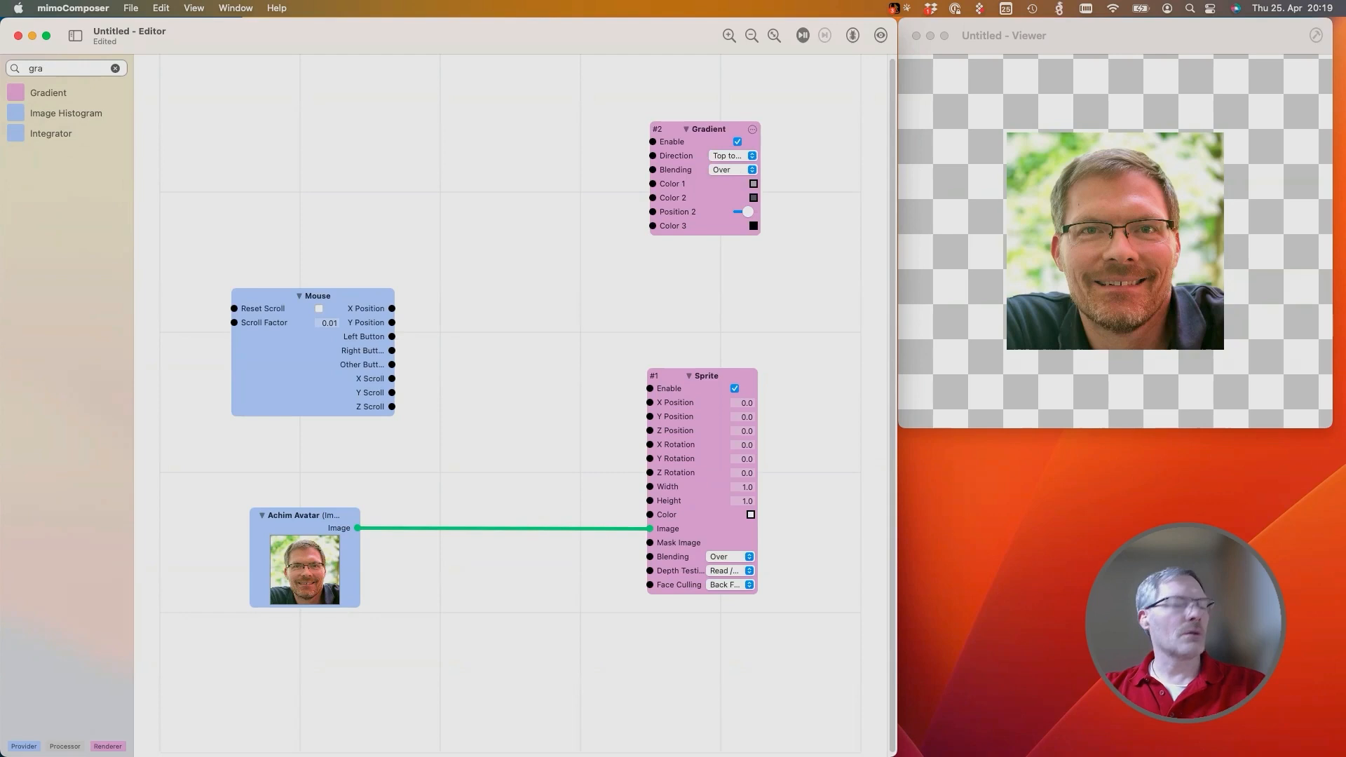
Try the Gradient patch at rendering order 1, then set it back to 2
{"action": "left_click", "coordinate": [657, 129]}
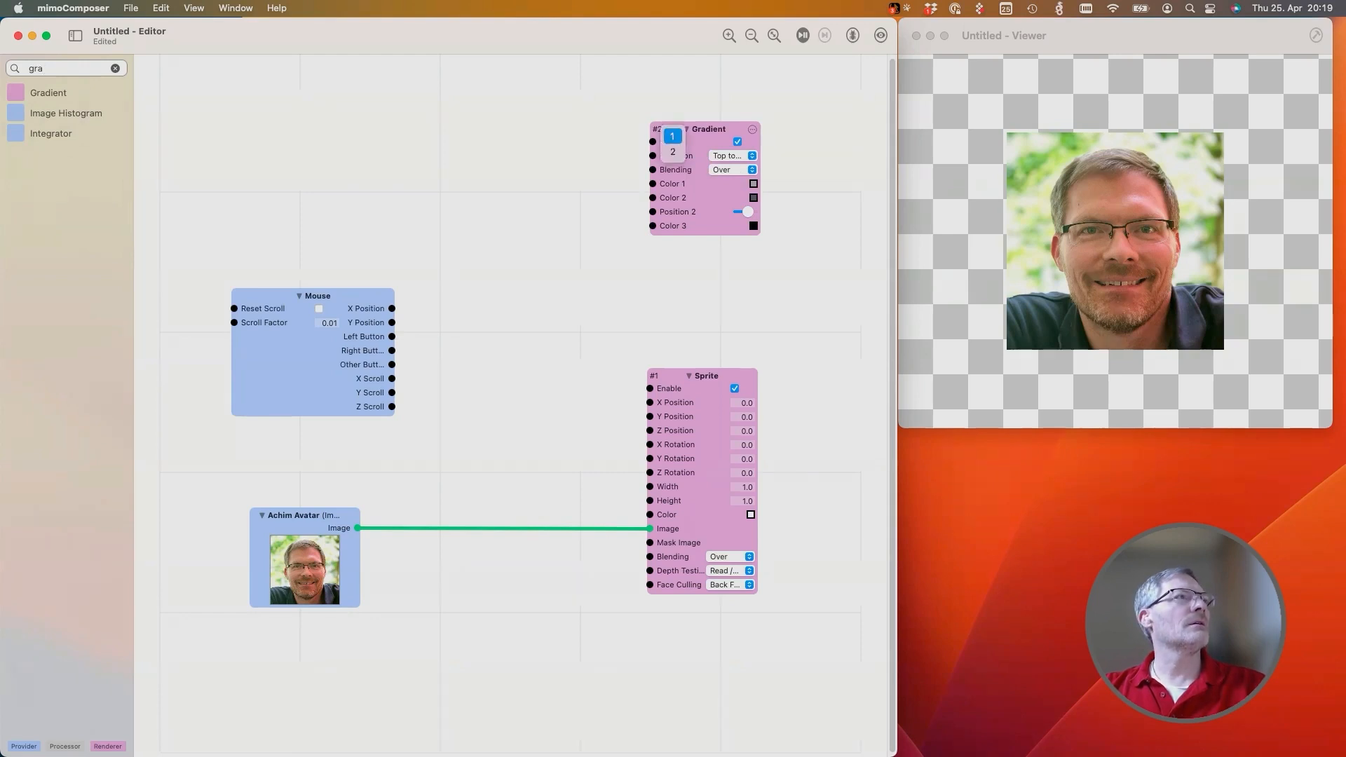
{"action": "left_click", "coordinate": [672, 136]}
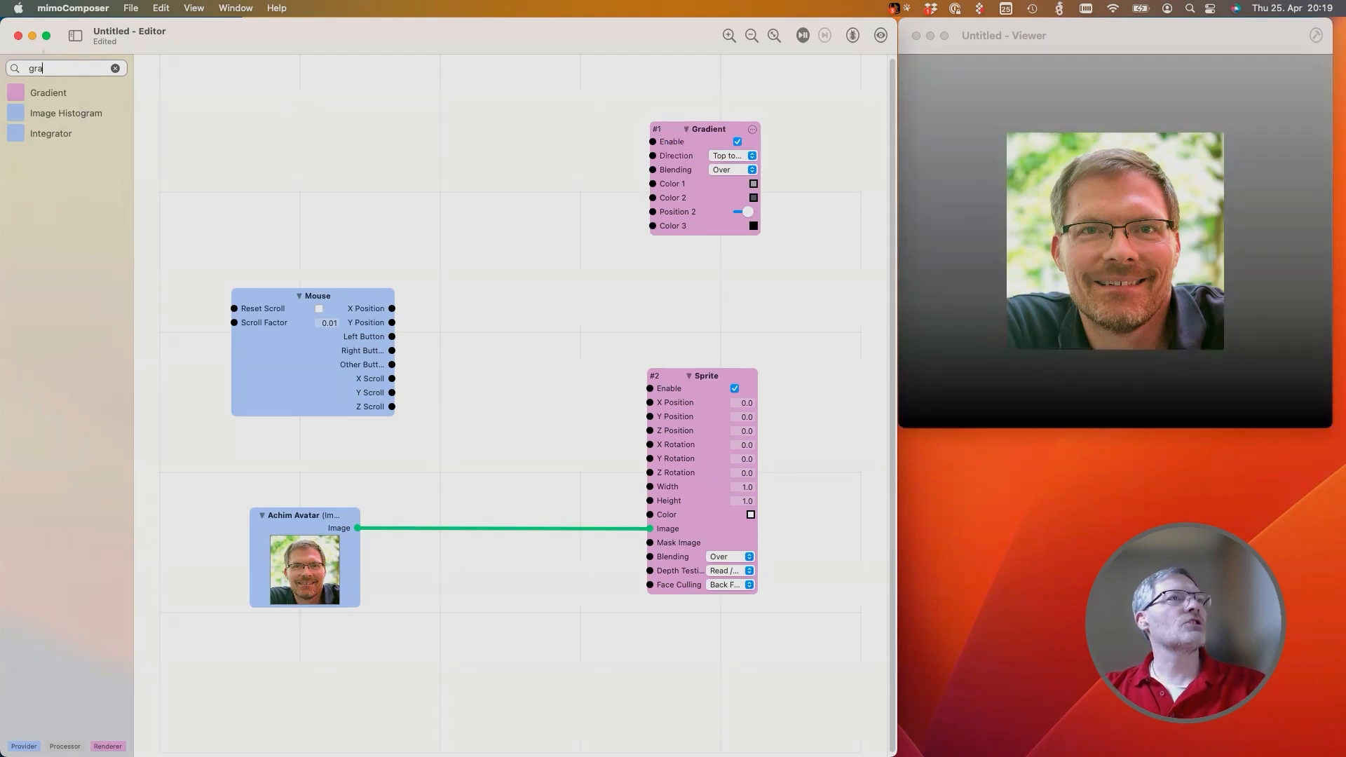
{"action": "left_click", "coordinate": [656, 130]}
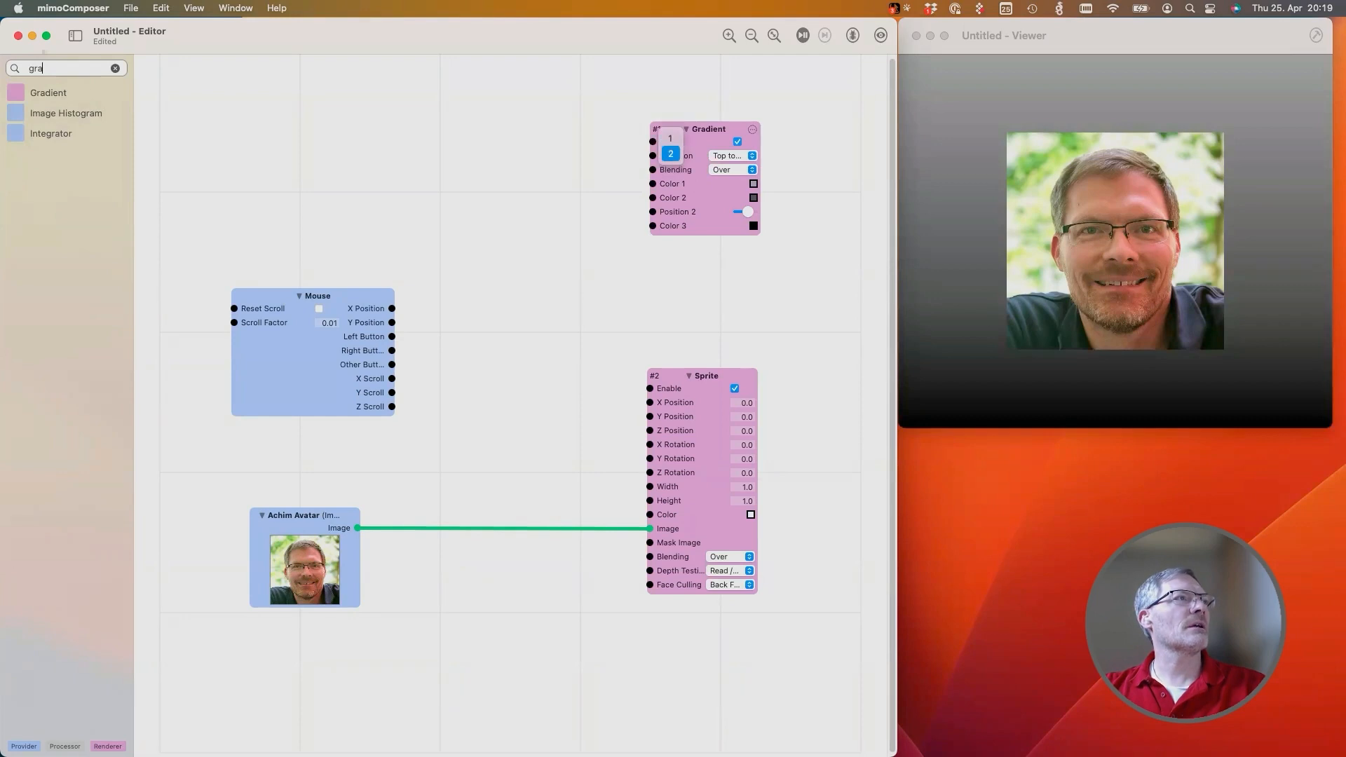
{"action": "left_click", "coordinate": [670, 154]}
Move the Gradient patch down closer to the Sprite and set its rendering order to 1
{"action": "left_click_drag", "start_coordinate": [703, 131], "coordinate": [701, 222]}
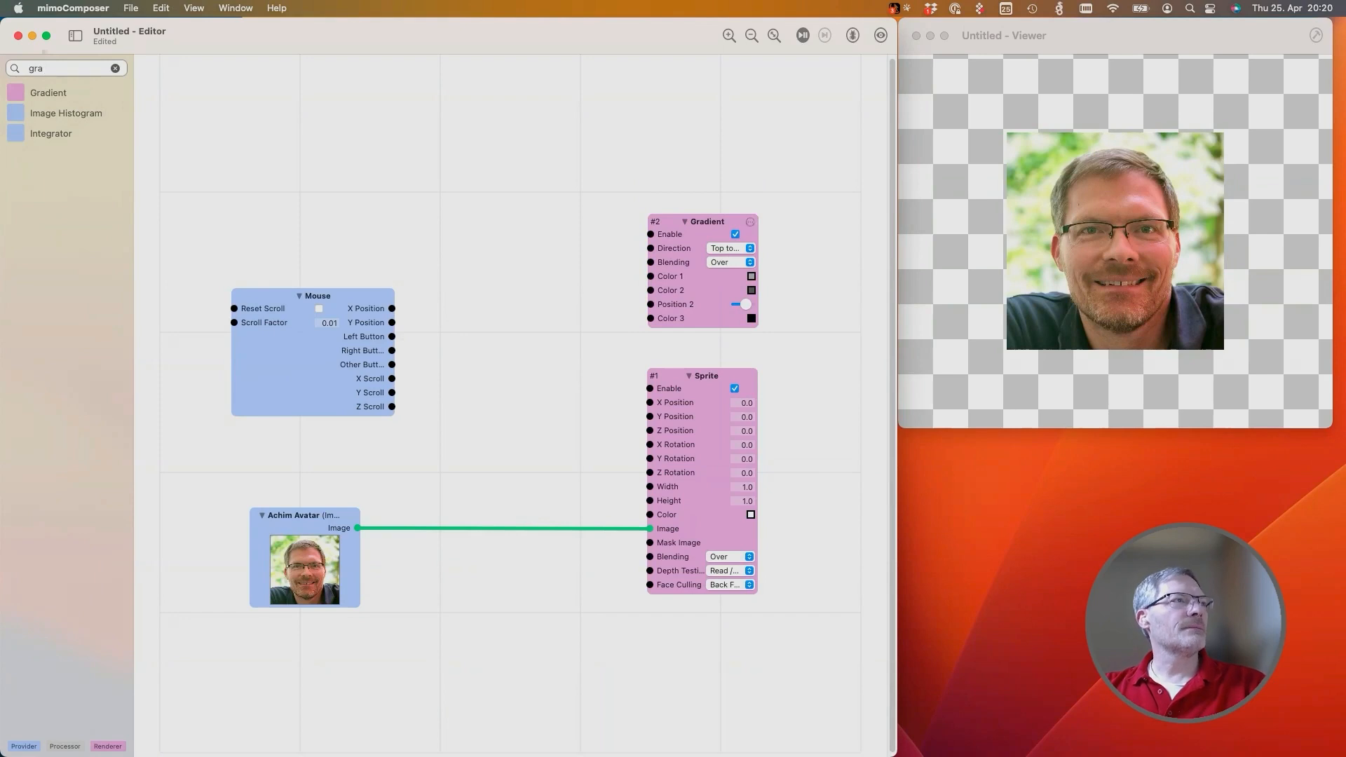
{"action": "left_click", "coordinate": [702, 222]}
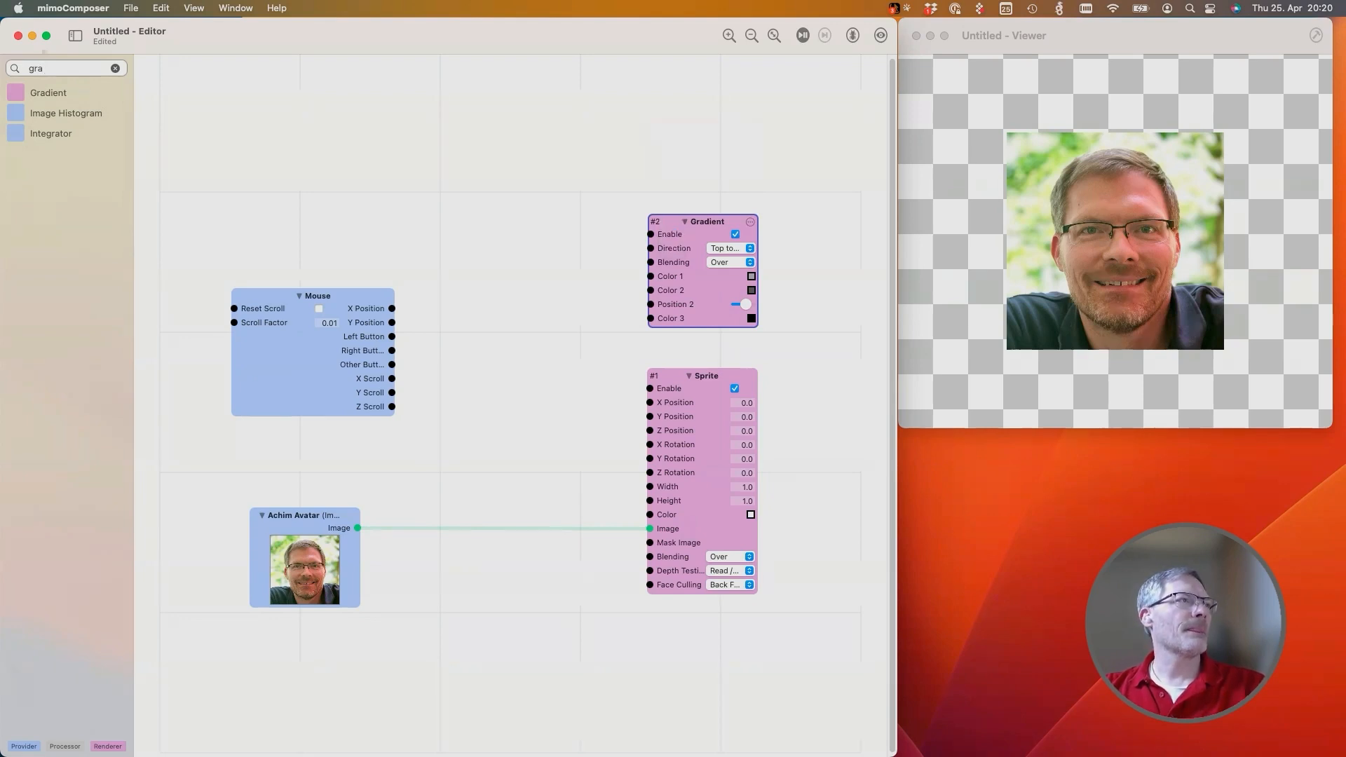
{"action": "left_click", "coordinate": [656, 222]}
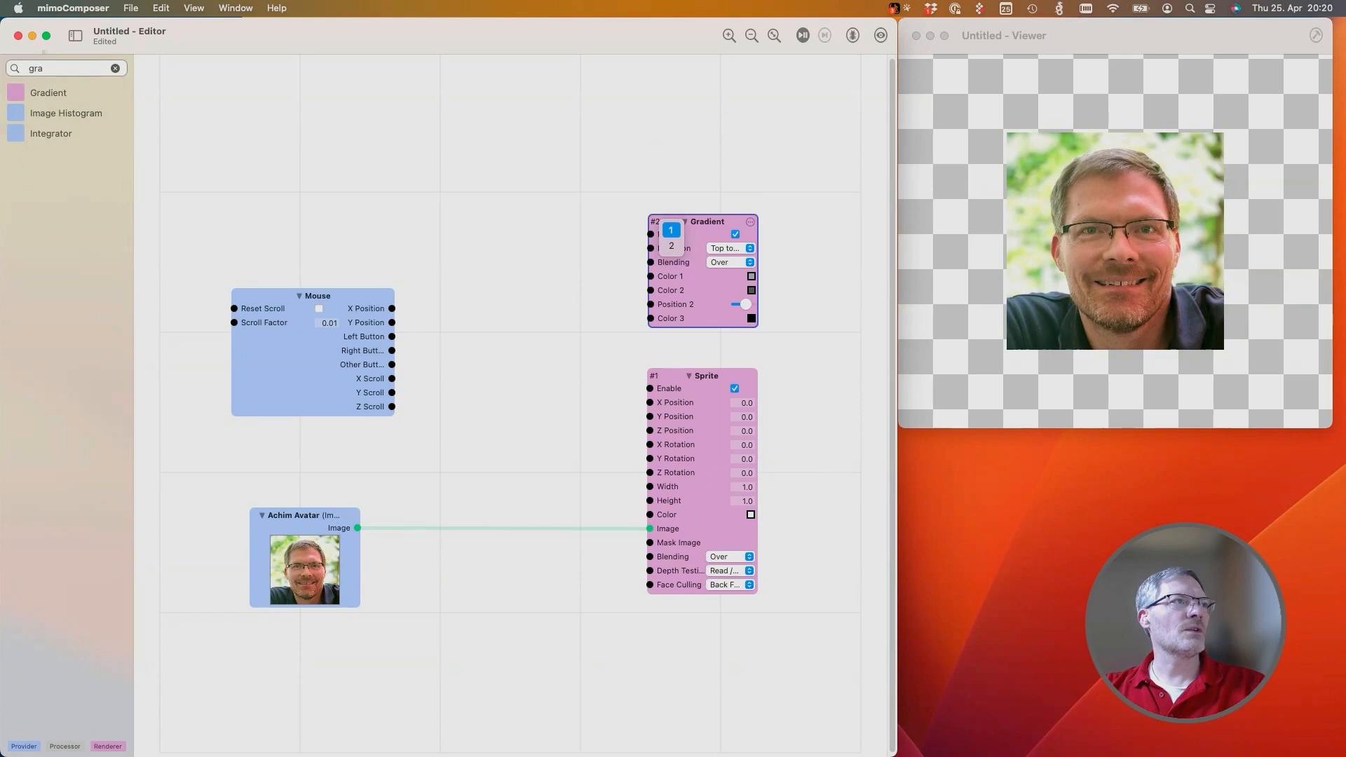
{"action": "left_click", "coordinate": [670, 230]}
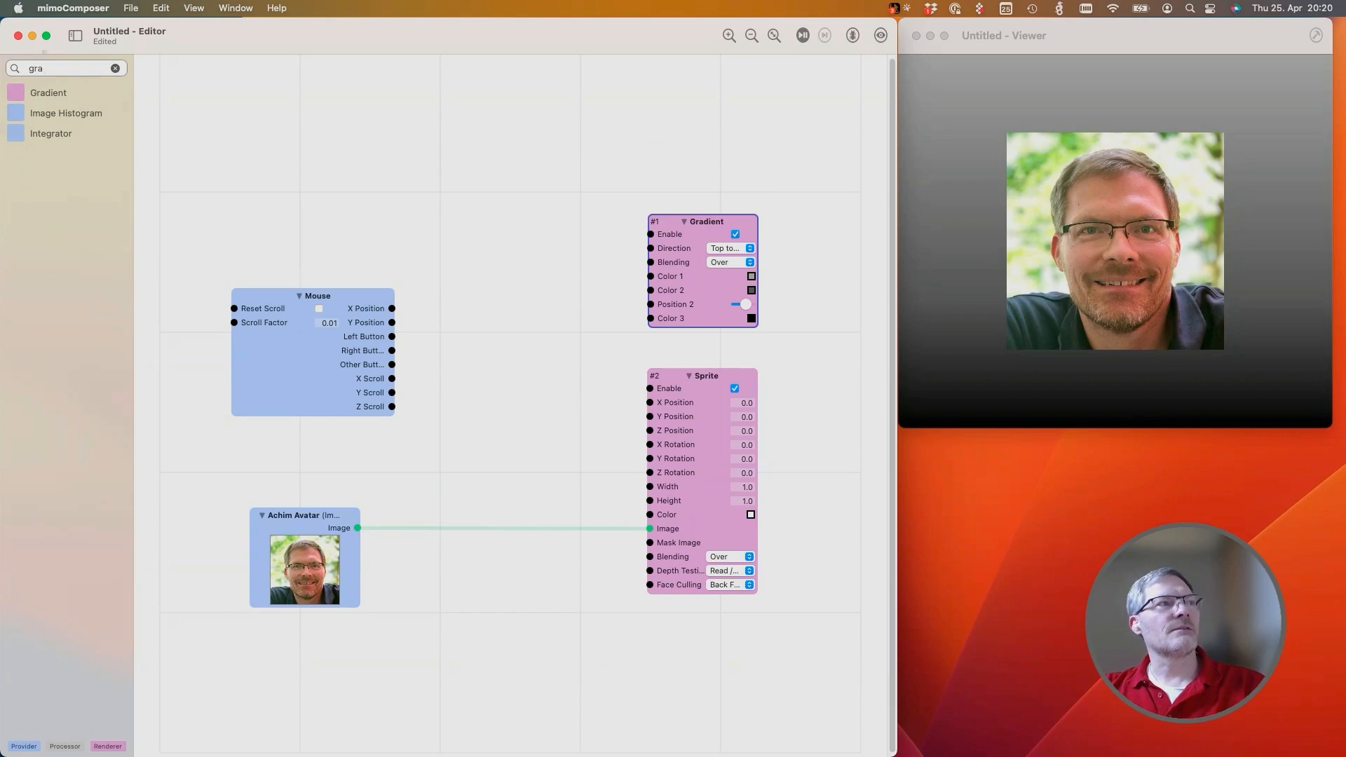
Try the Gradient's Right to Left, Bottom To Top and Left To Right directions
{"action": "left_click", "coordinate": [729, 248]}
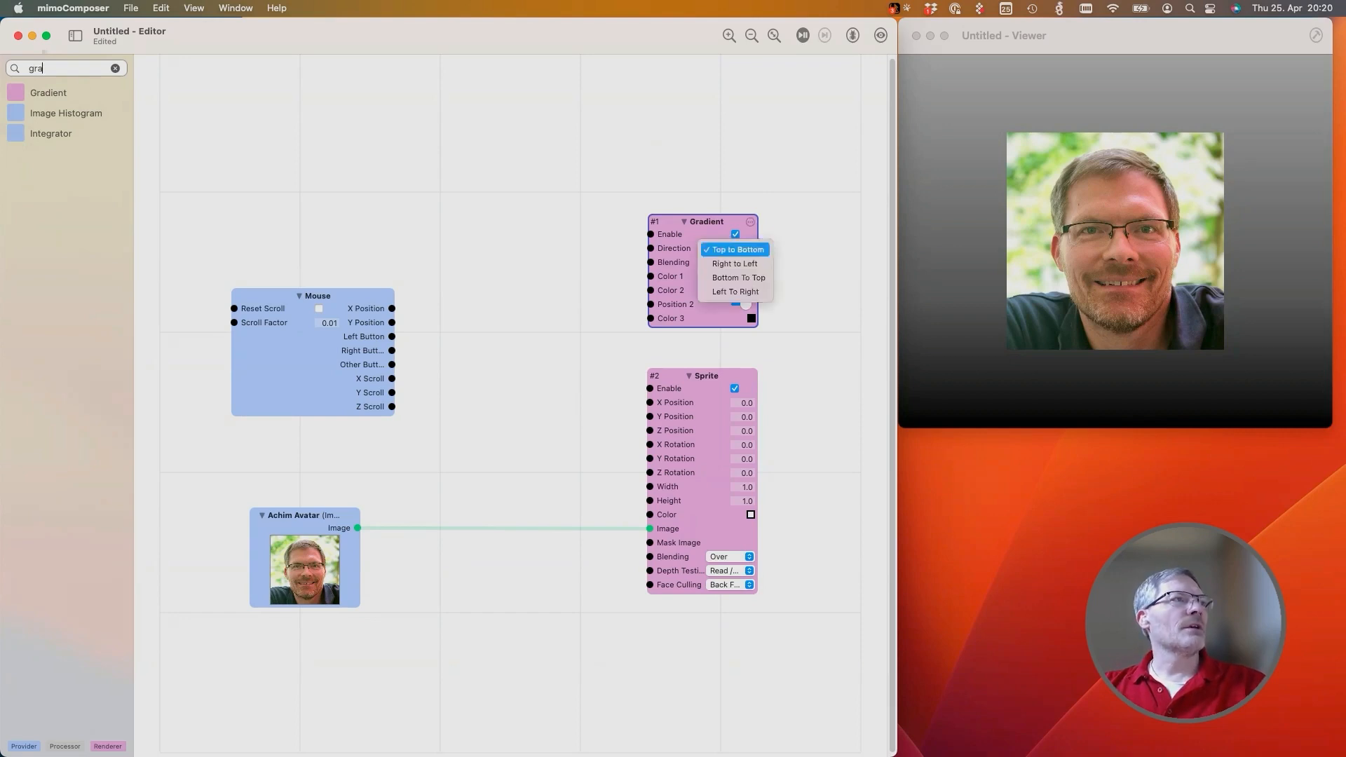
{"action": "left_click", "coordinate": [734, 263]}
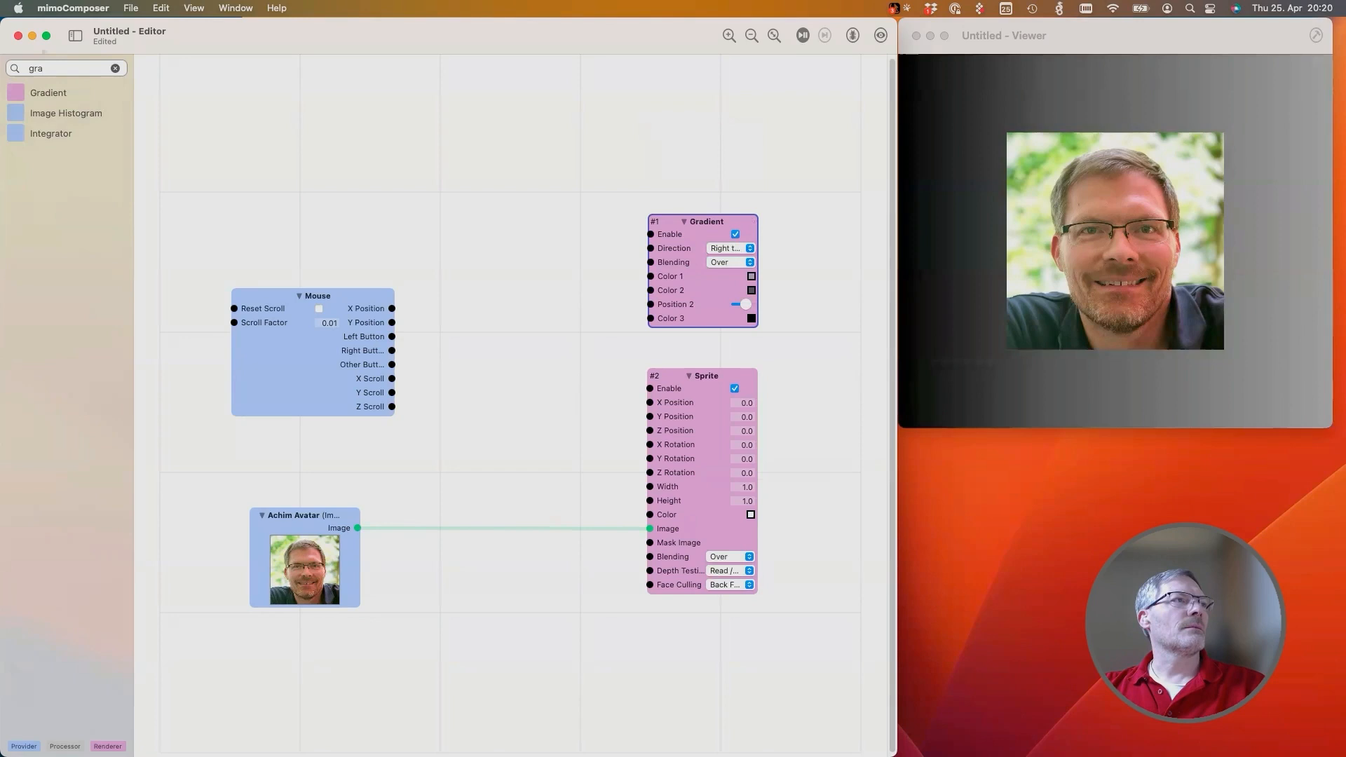
{"action": "left_click", "coordinate": [728, 249]}
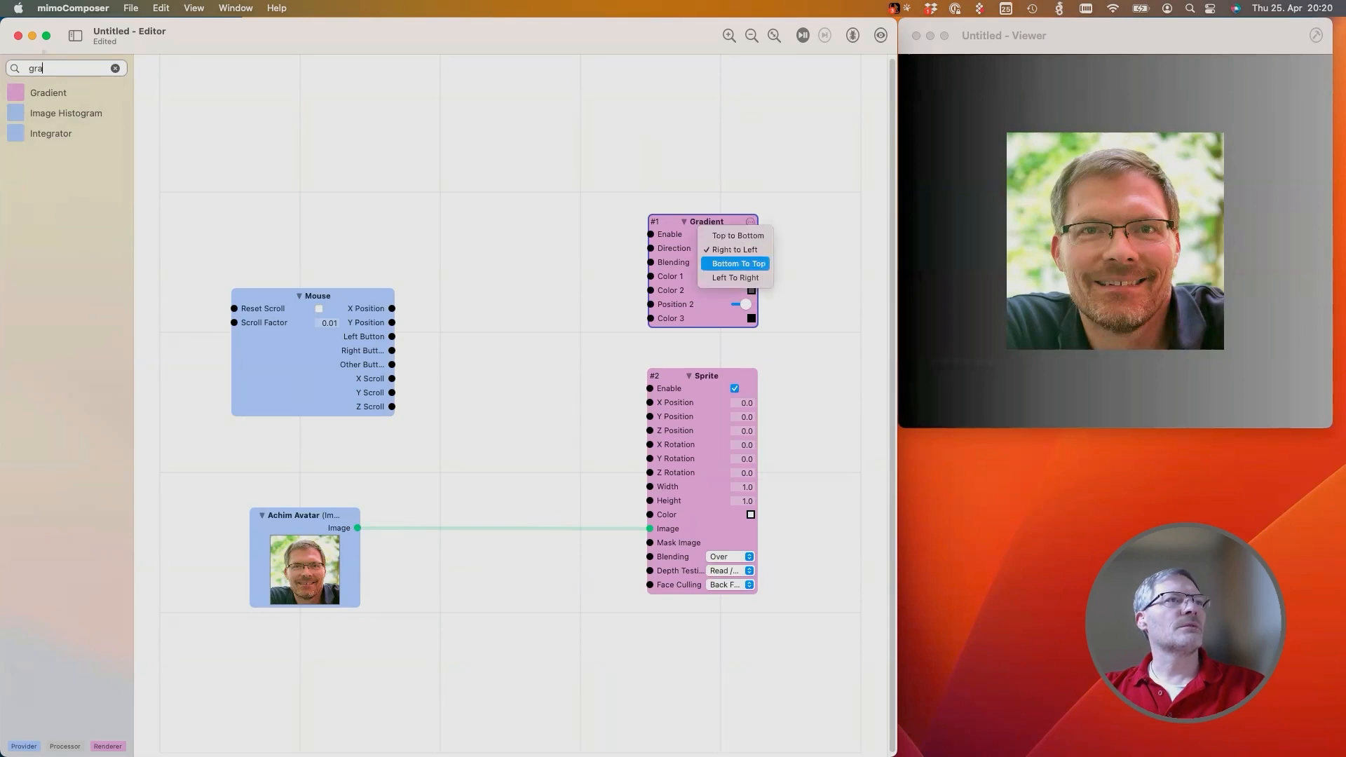
{"action": "left_click", "coordinate": [738, 264]}
{"action": "left_click", "coordinate": [730, 249]}
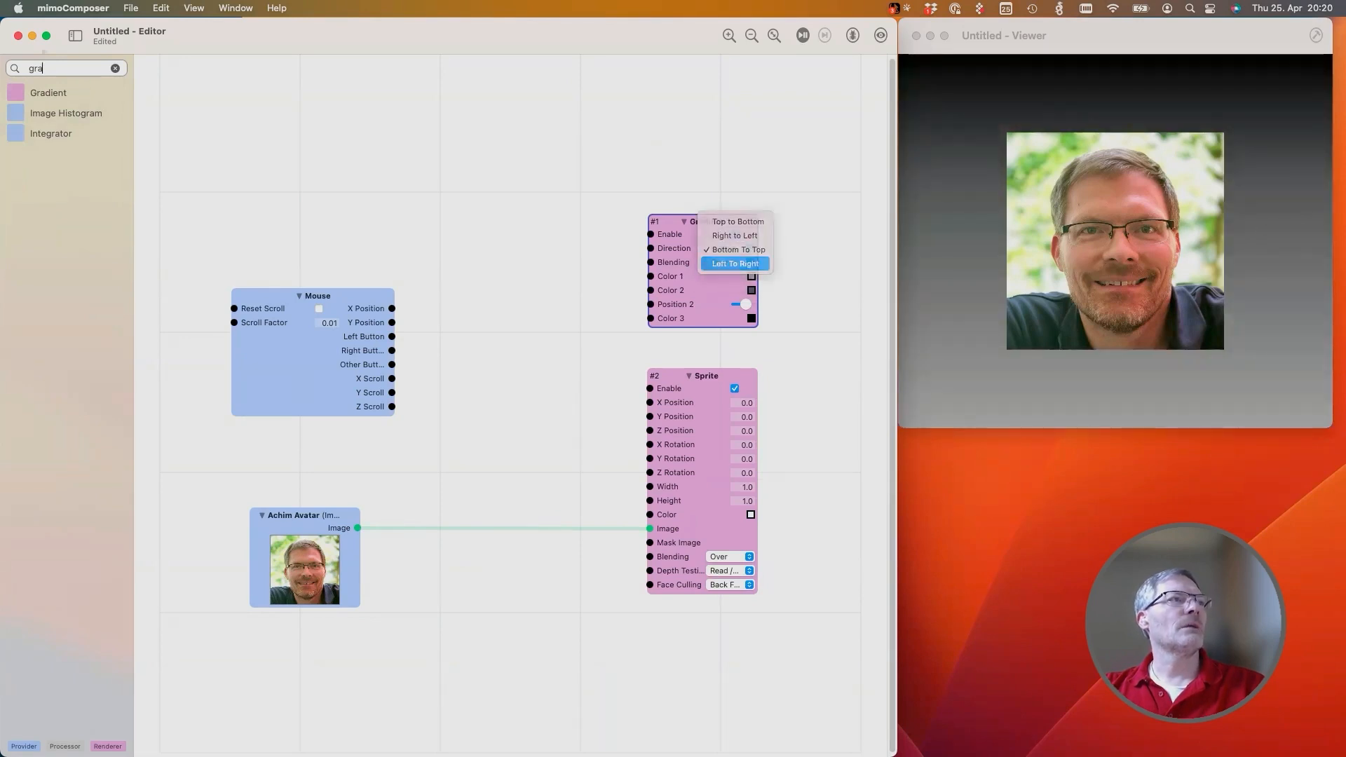
{"action": "left_click", "coordinate": [736, 262]}
Adjust the Gradient's Position 2 slightly and turn its Color 1 blue by reducing the red and green components
{"action": "left_click_drag", "start_coordinate": [745, 304], "coordinate": [747, 304]}
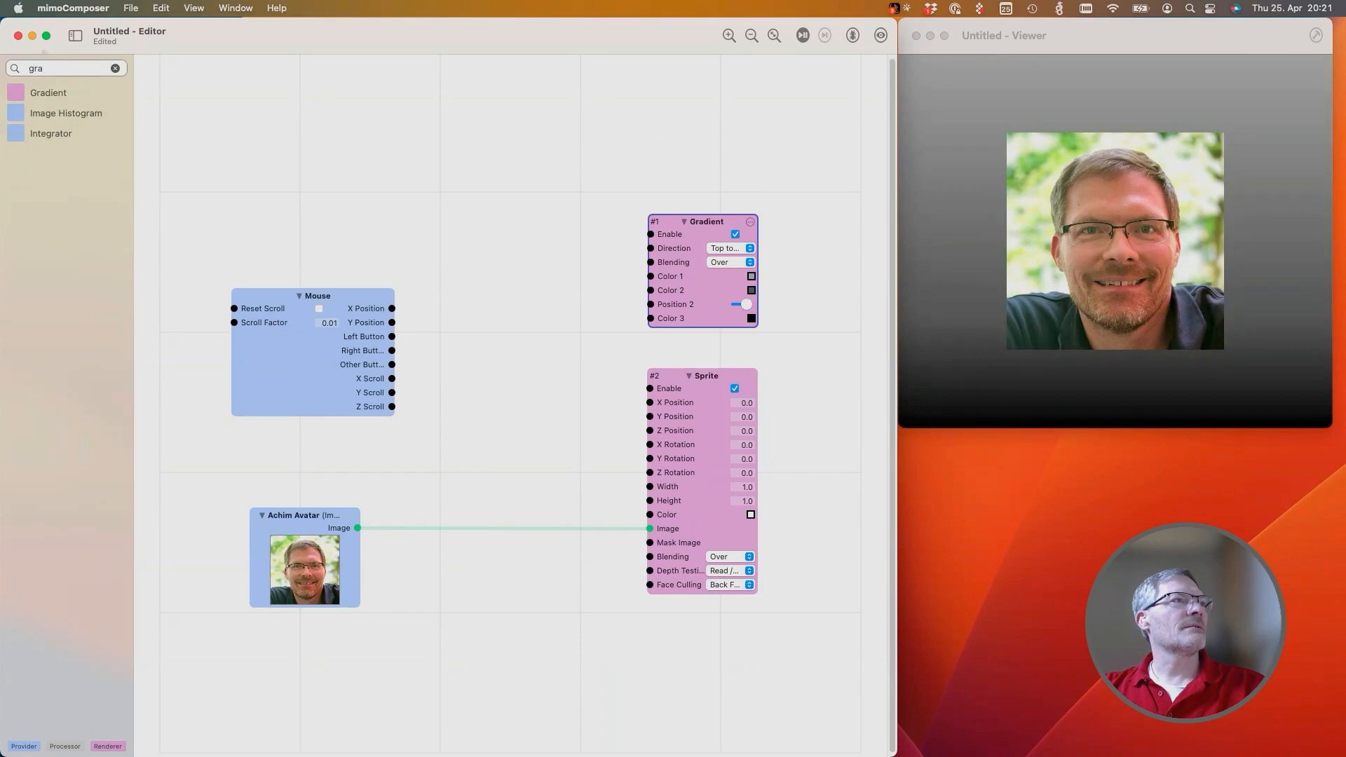
{"action": "left_click", "coordinate": [803, 303]}
{"action": "left_click", "coordinate": [750, 277]}
{"action": "left_click_drag", "start_coordinate": [779, 299], "coordinate": [766, 316]}
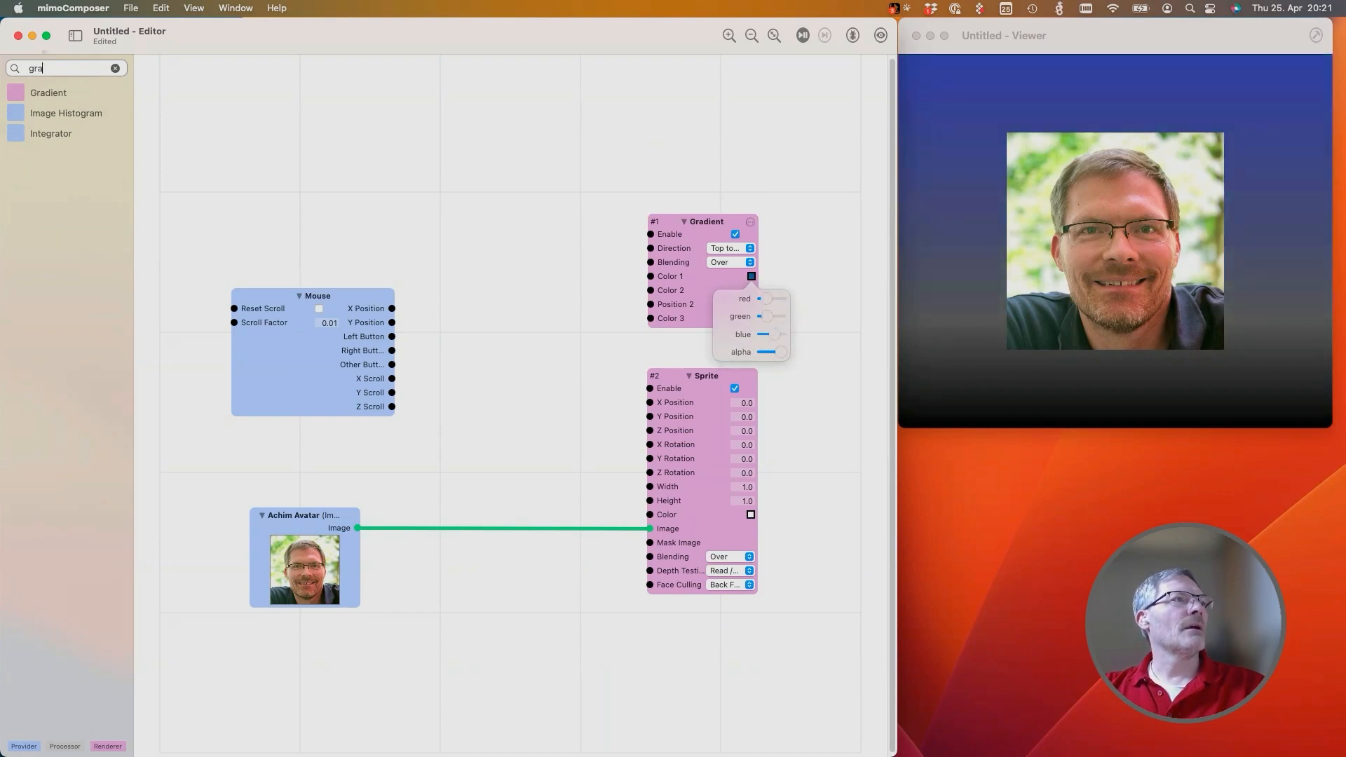
Check the Gradient's Color 2 components, then turn Color 3 green by raising its green component to about half
{"action": "left_click", "coordinate": [751, 290]}
{"action": "left_click", "coordinate": [750, 290]}
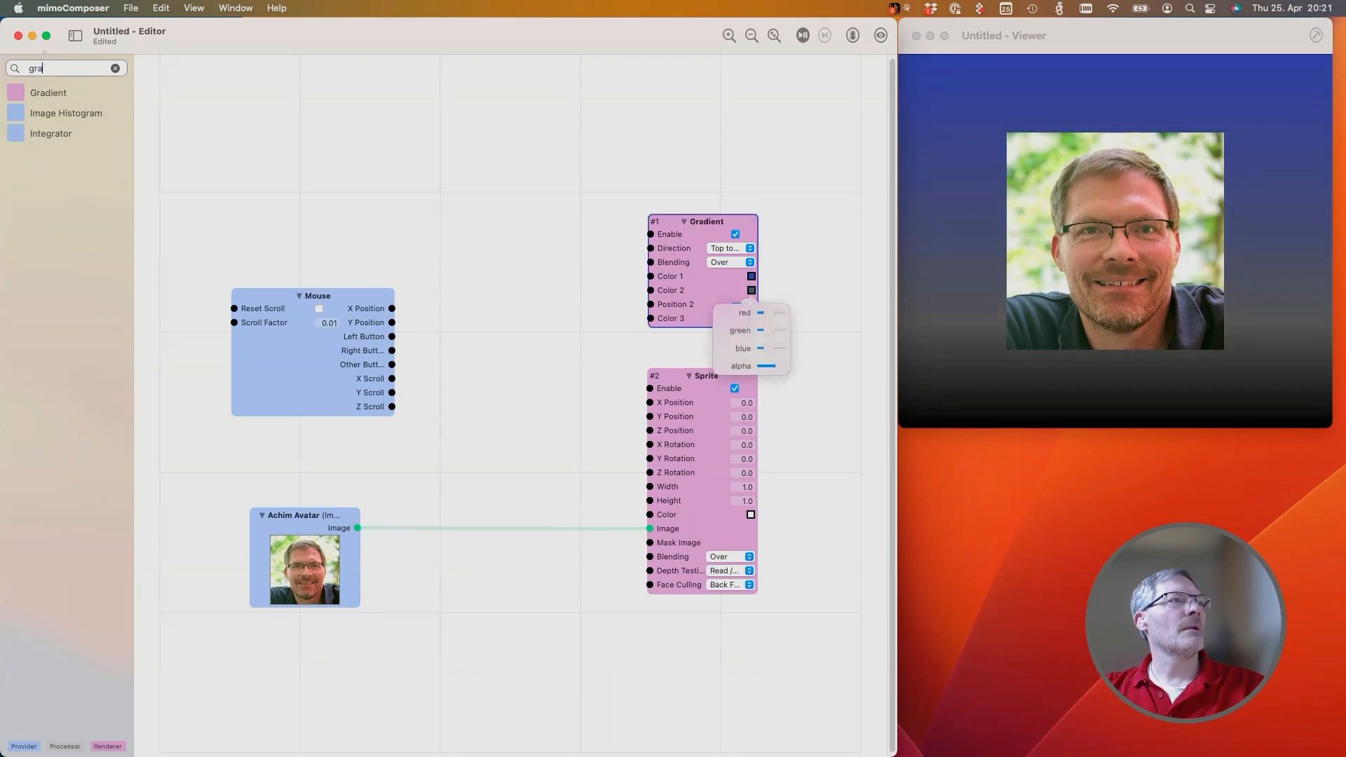
{"action": "left_click", "coordinate": [701, 304]}
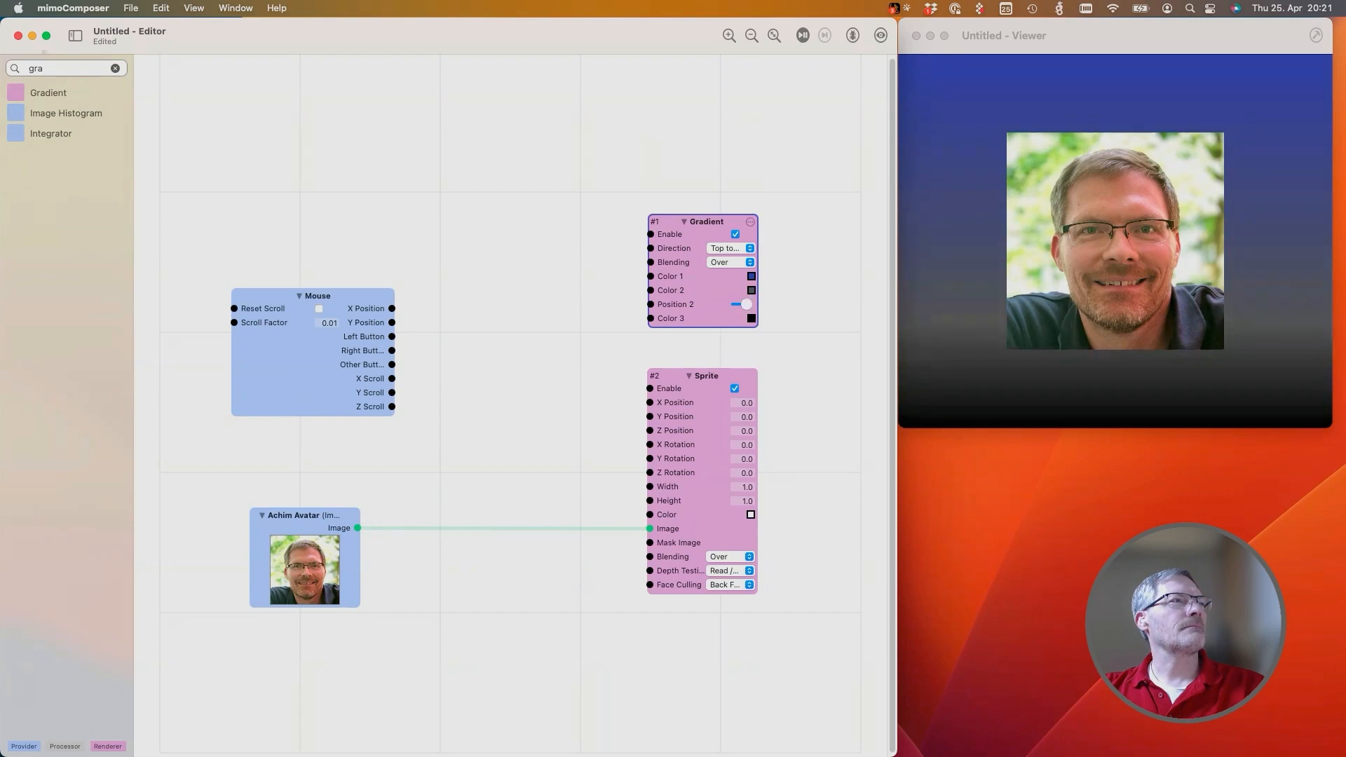
{"action": "left_click", "coordinate": [750, 318]}
{"action": "left_click_drag", "start_coordinate": [762, 358], "coordinate": [772, 358]}
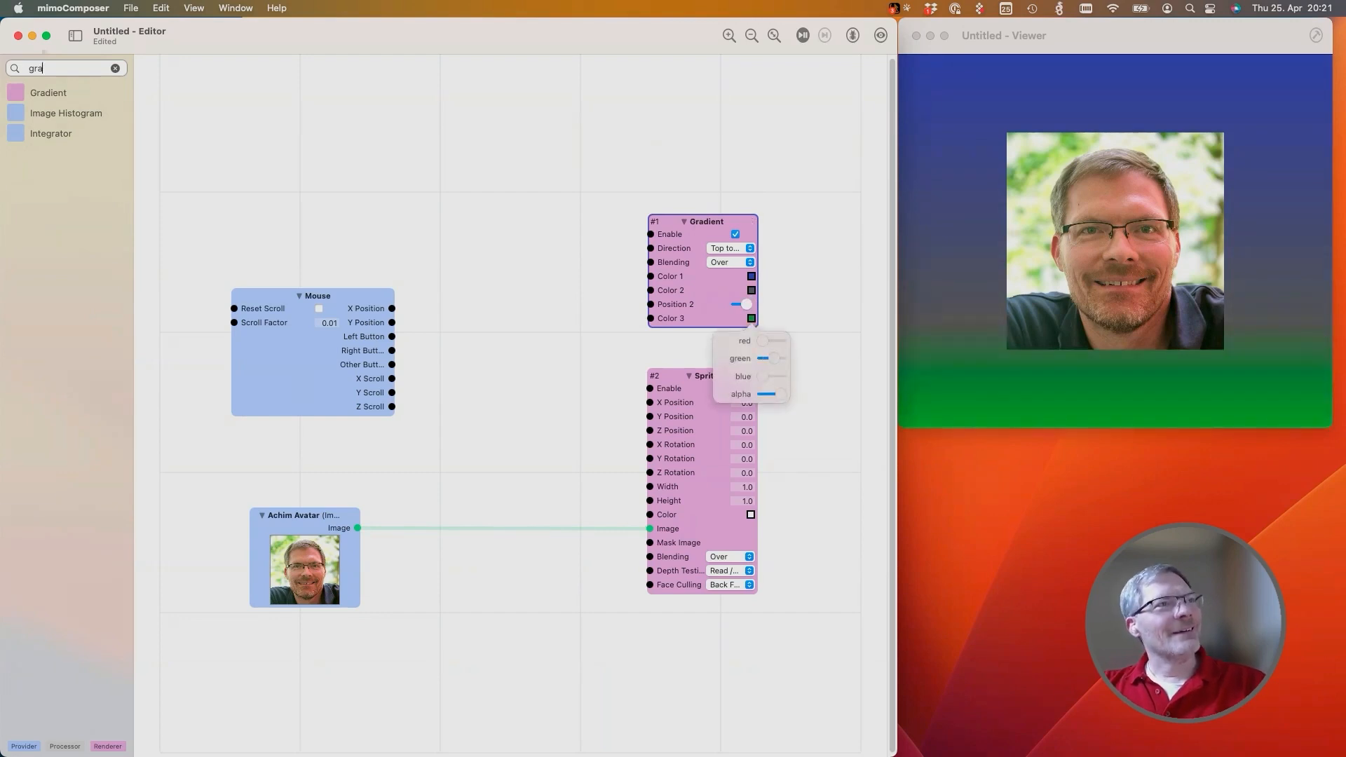
{"action": "left_click", "coordinate": [813, 344]}
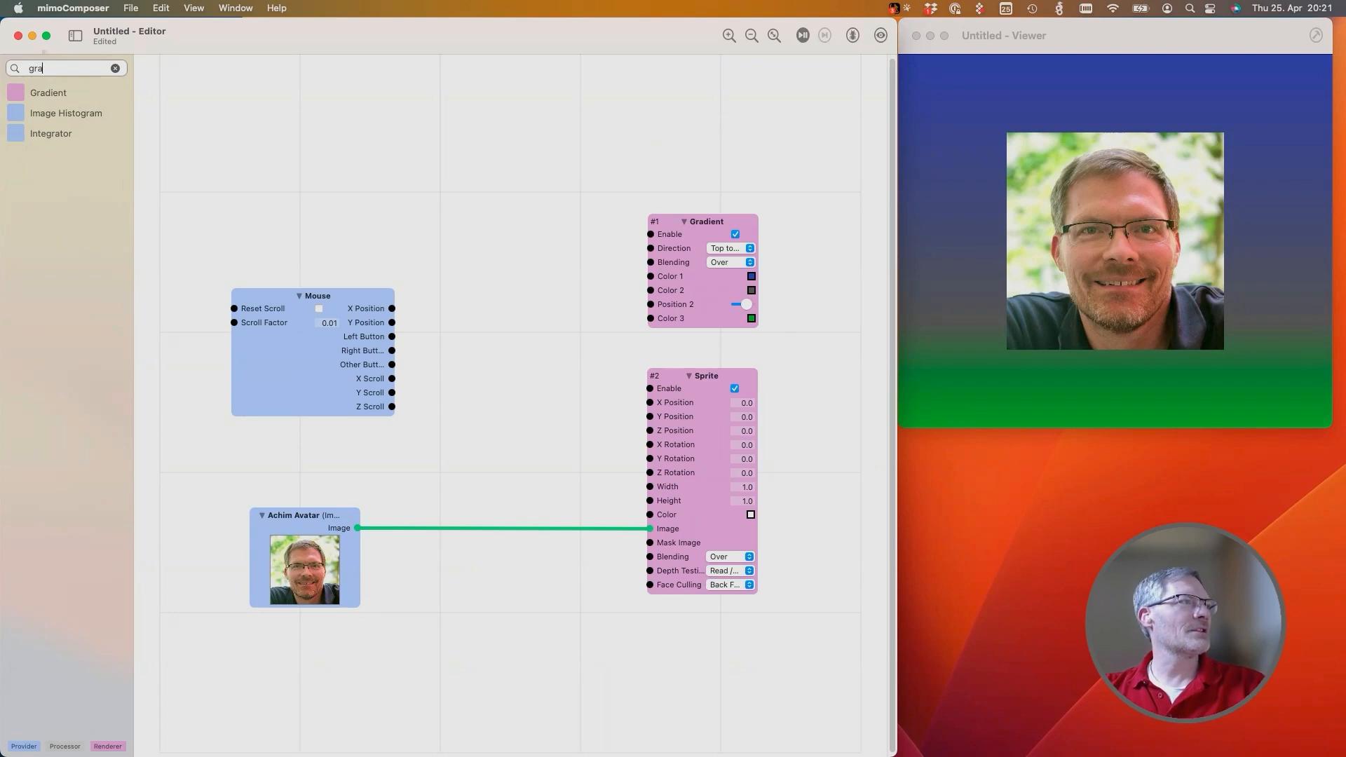
Delete the Mouse patch from the composition
{"action": "left_click", "coordinate": [288, 372]}
{"action": "right_click", "coordinate": [288, 372]}
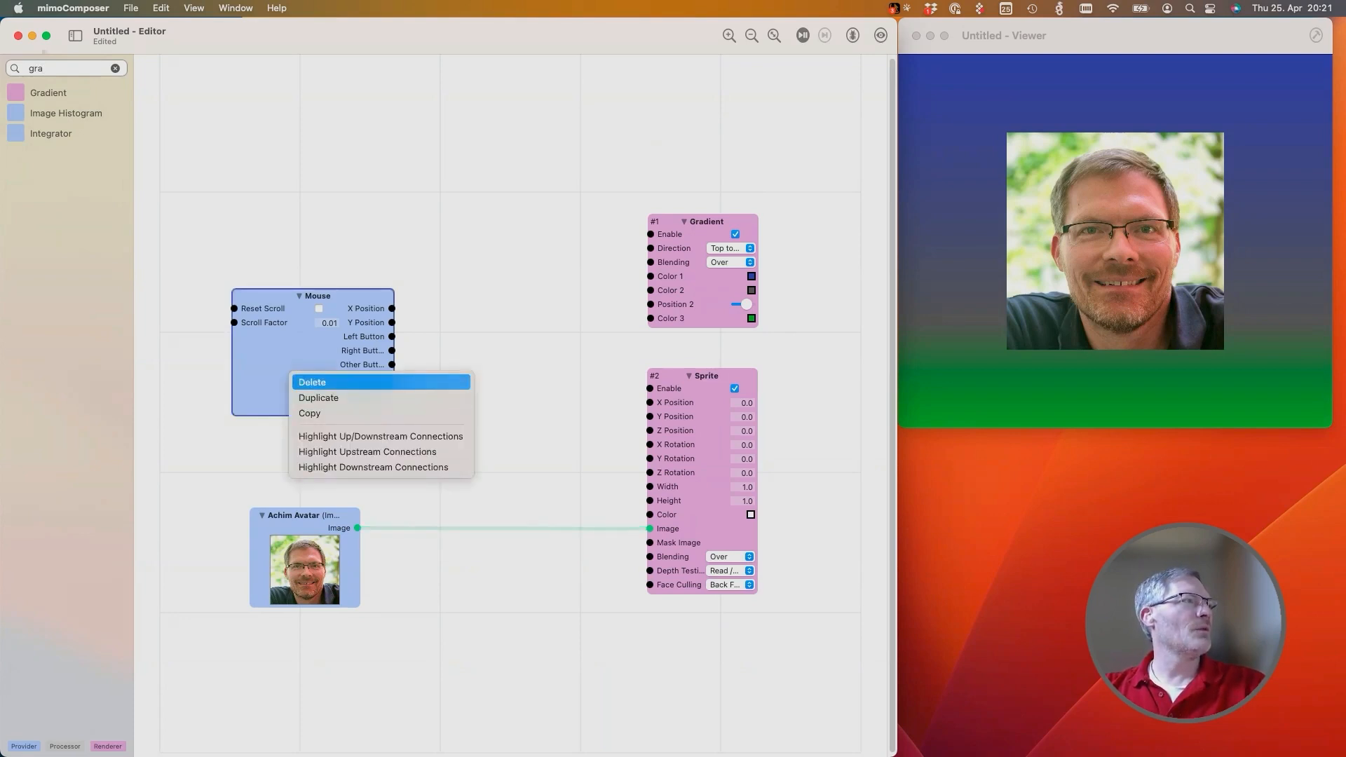
{"action": "left_click", "coordinate": [311, 382]}
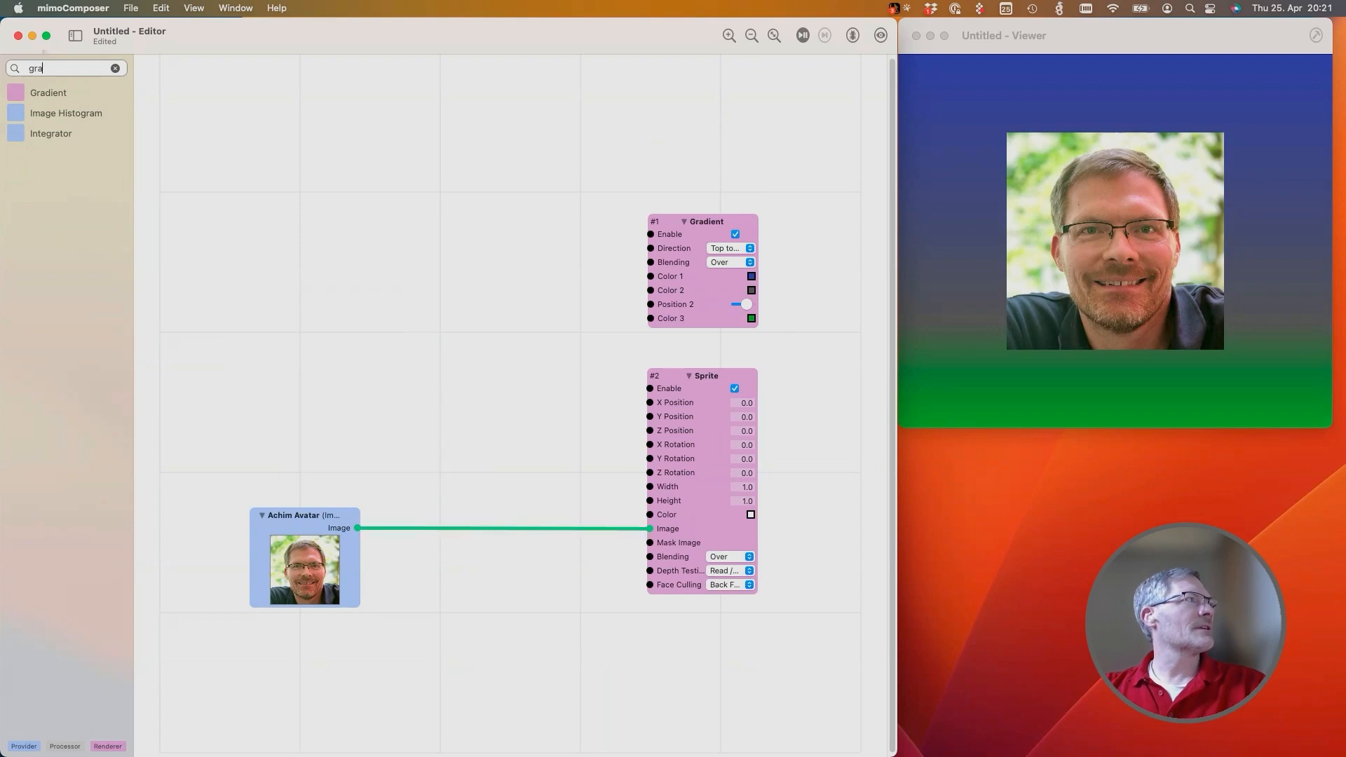
Add a Wavegenerator (LFO) patch to the composition and connect its Value output to the Sprite's X Position
{"action": "left_click", "coordinate": [115, 68]}
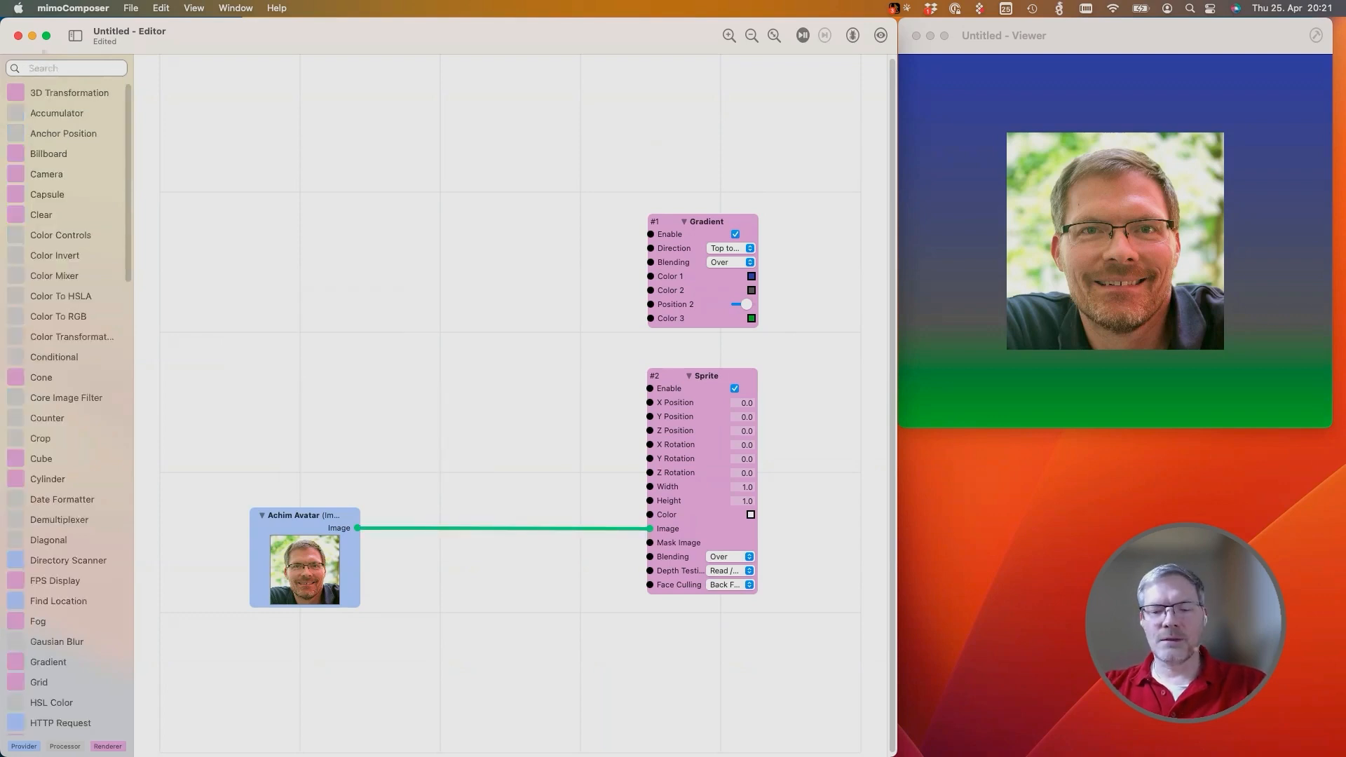
{"action": "type", "text": "wave"}
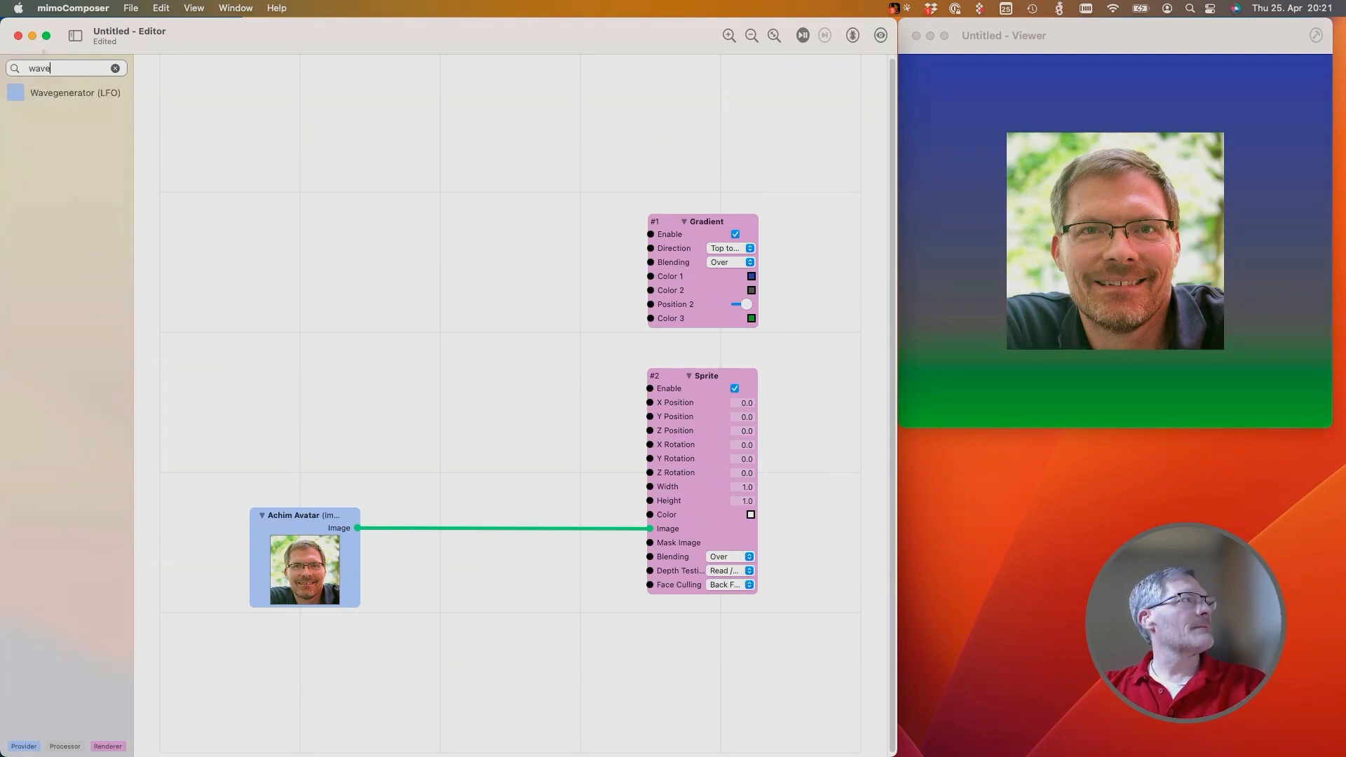
{"action": "left_click_drag", "start_coordinate": [70, 92], "coordinate": [223, 308]}
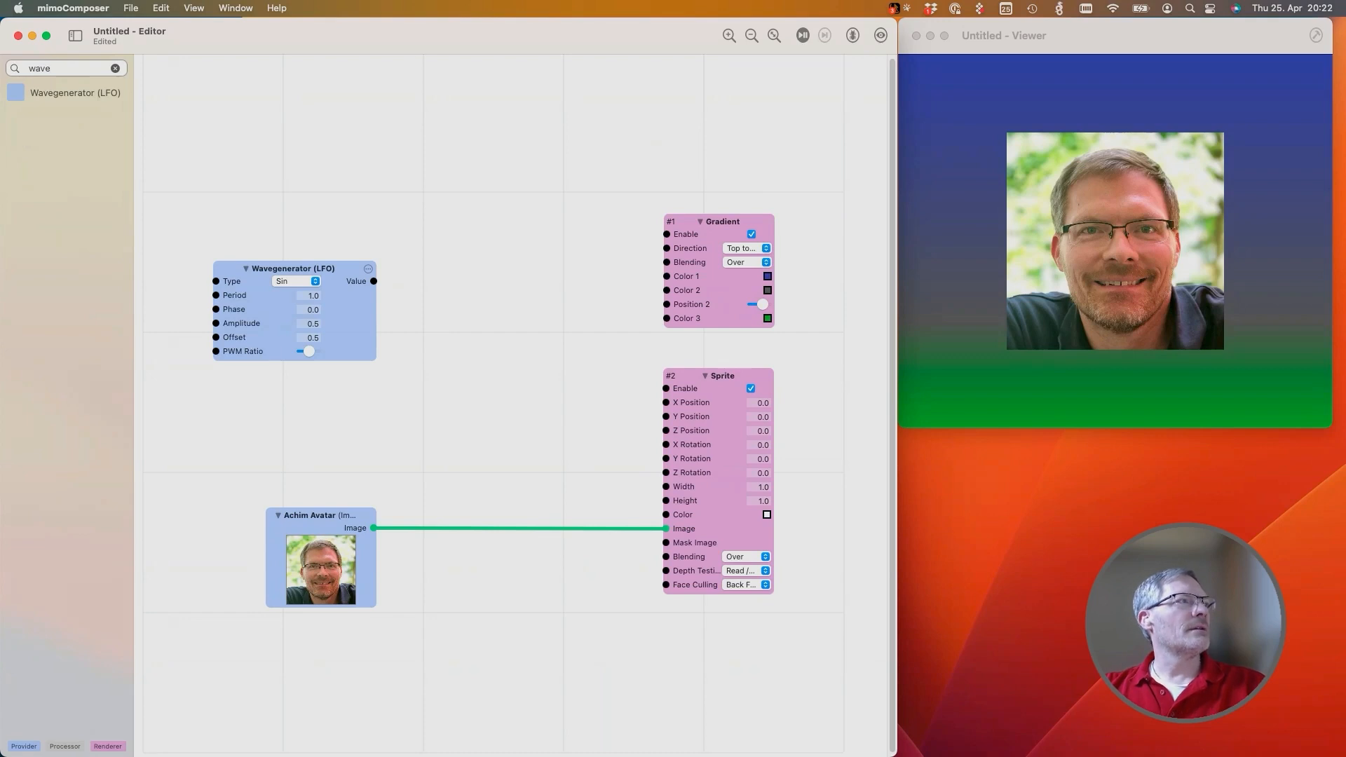
{"action": "left_click", "coordinate": [296, 281]}
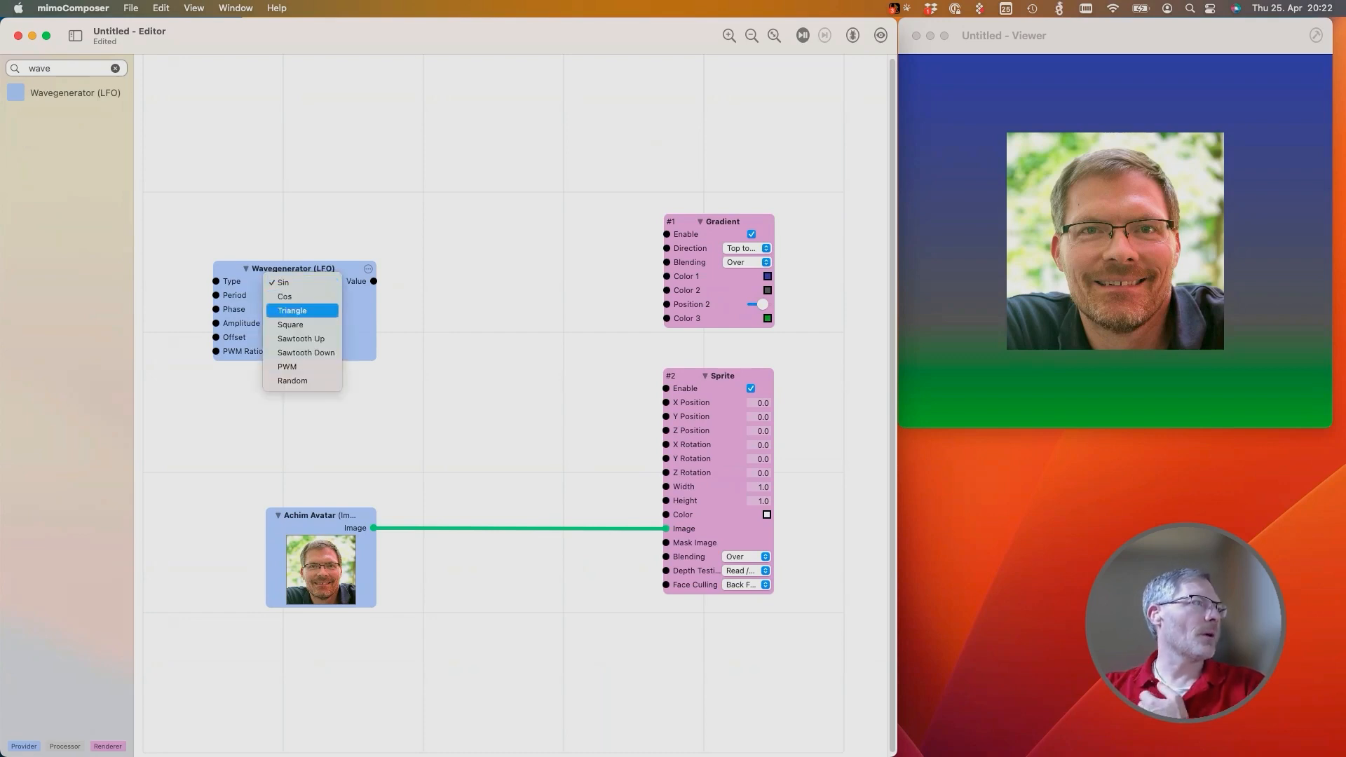
{"action": "key", "text": "Escape"}
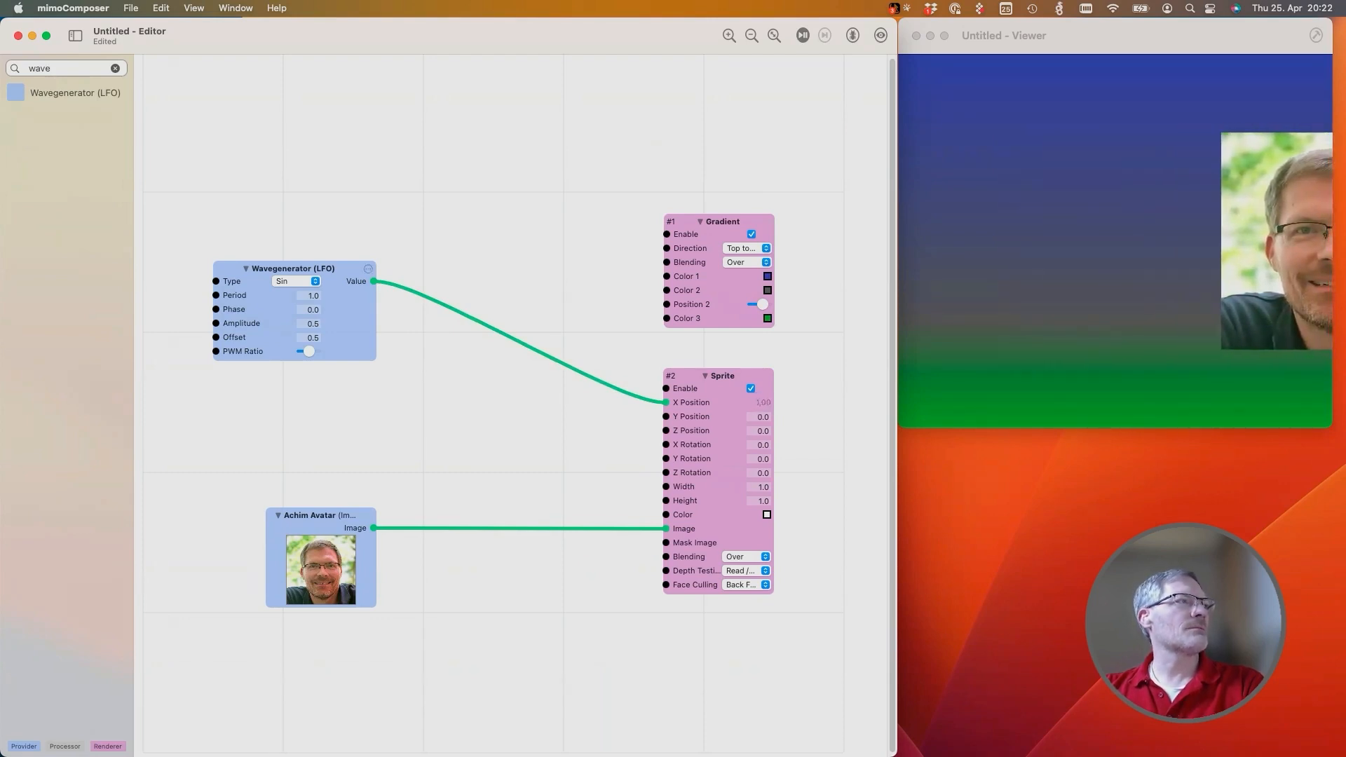
Set the Wavegenerator's Period to 10.0 and its Offset to 0.0
{"action": "double_click", "coordinate": [313, 296]}
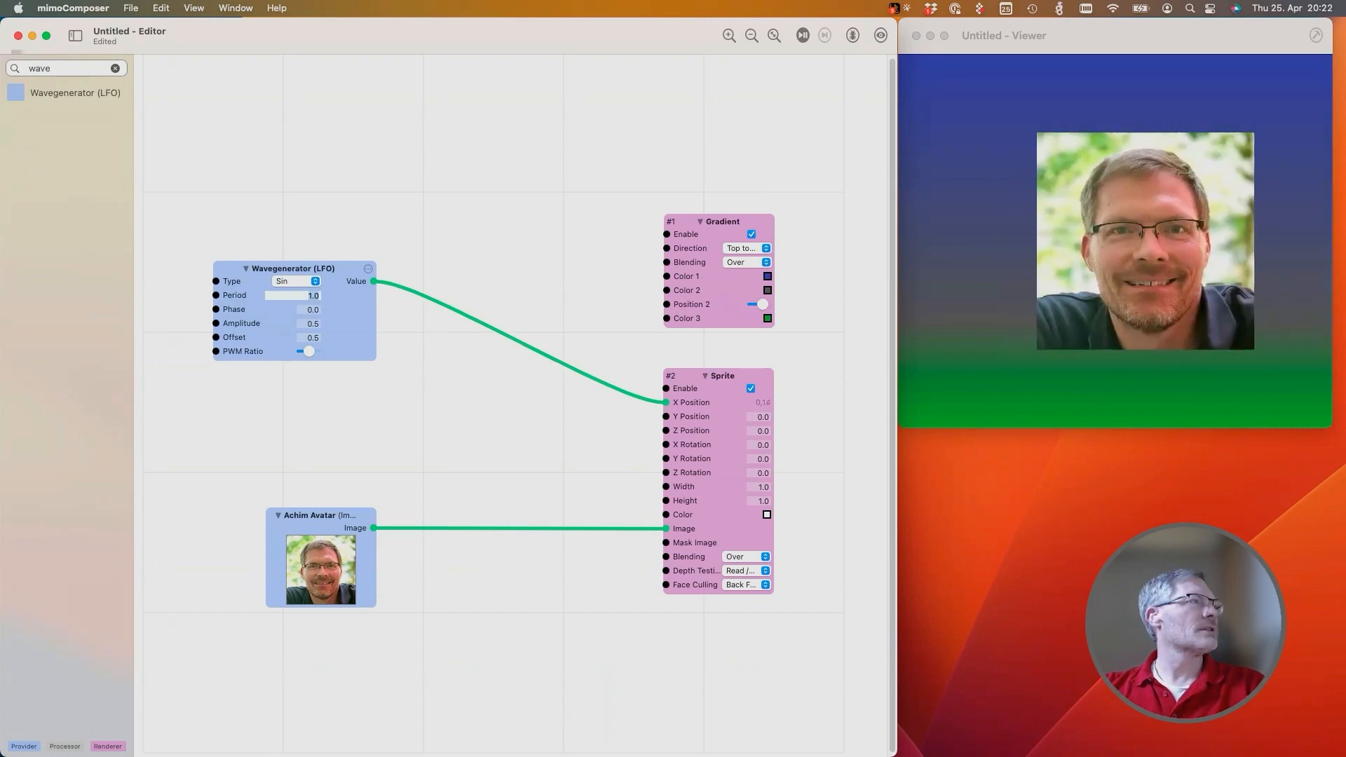
{"action": "type", "text": "10.0"}
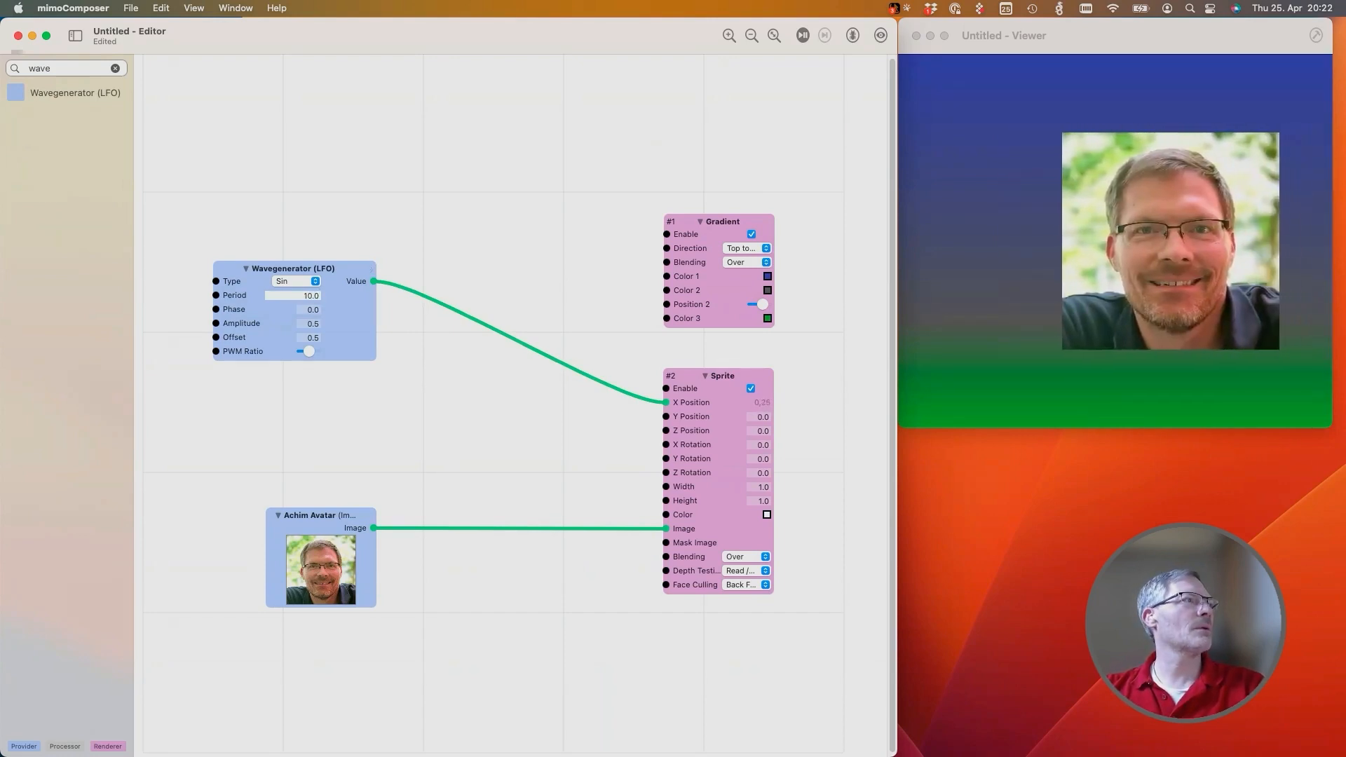
{"action": "key", "text": "super+grave"}
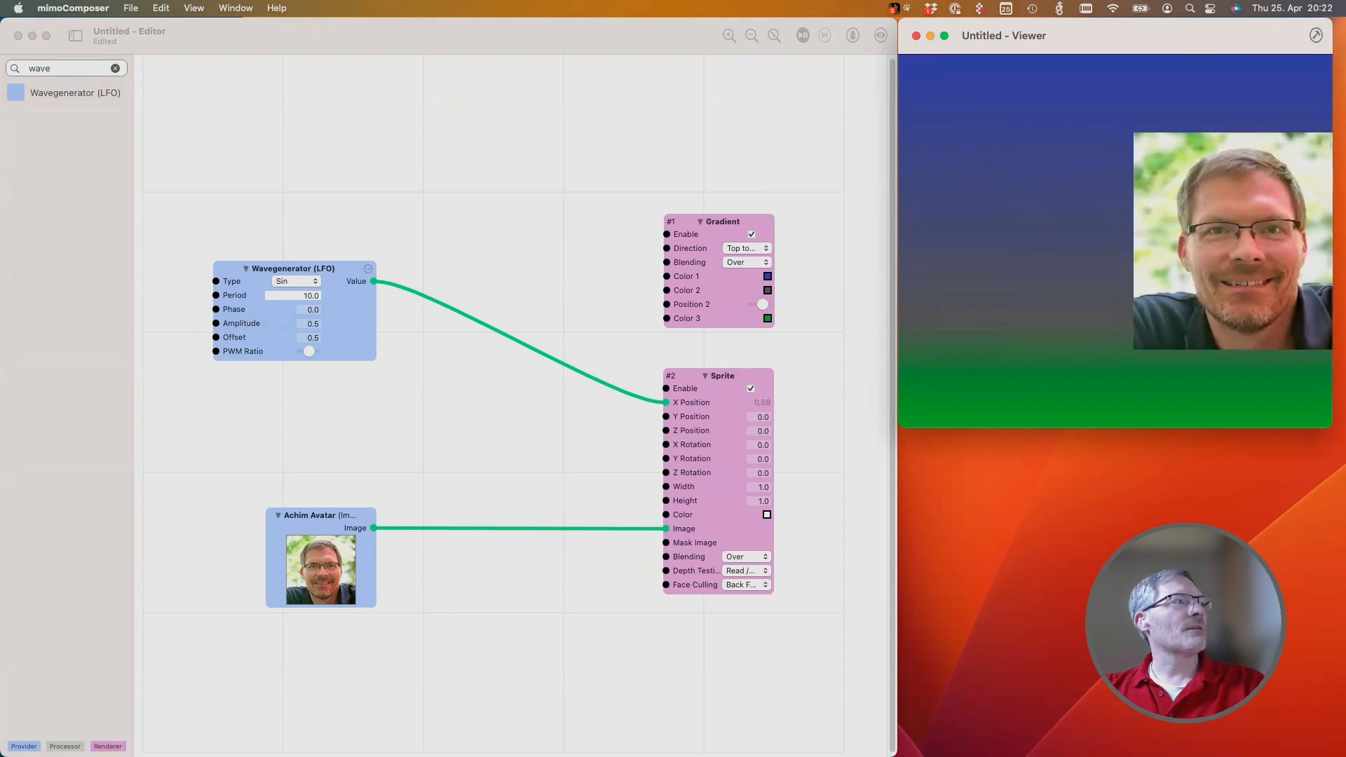
{"action": "key", "text": "super+grave"}
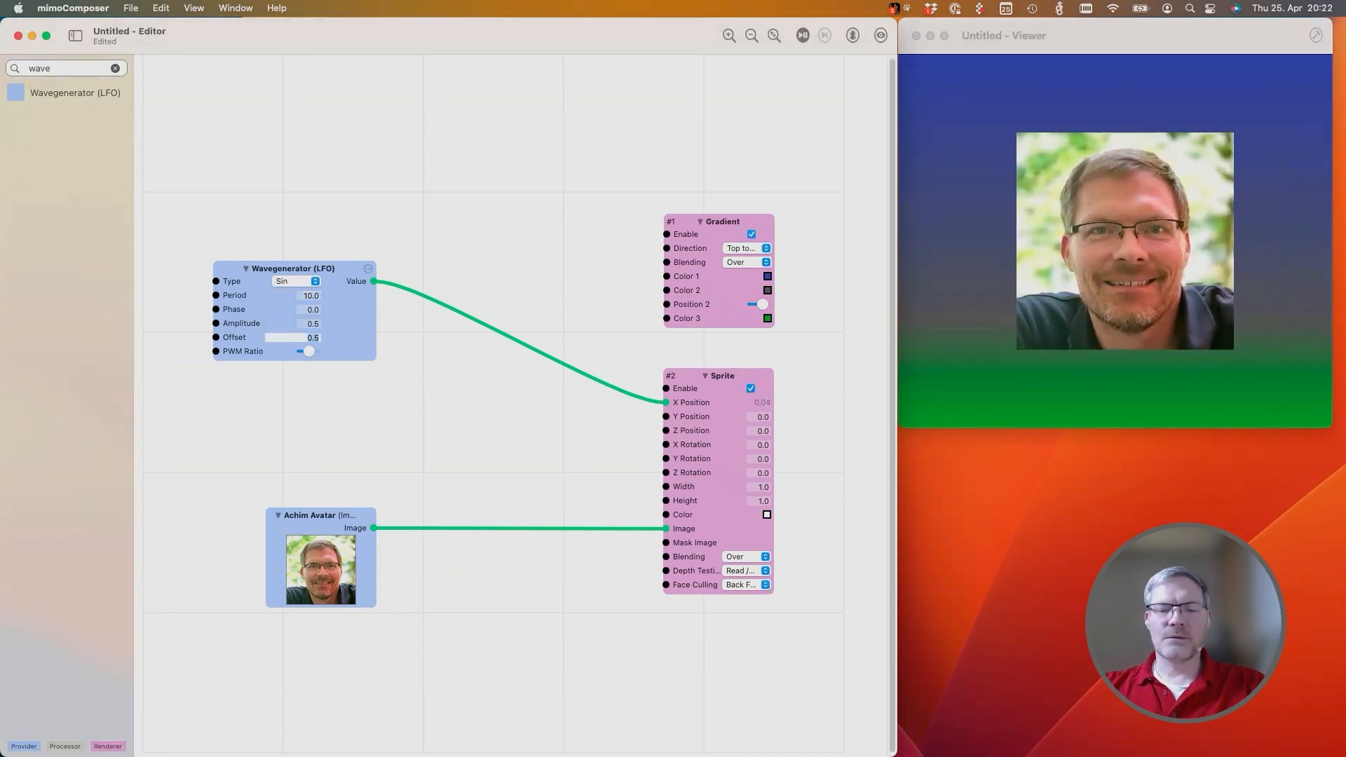
{"action": "key", "text": "Return"}
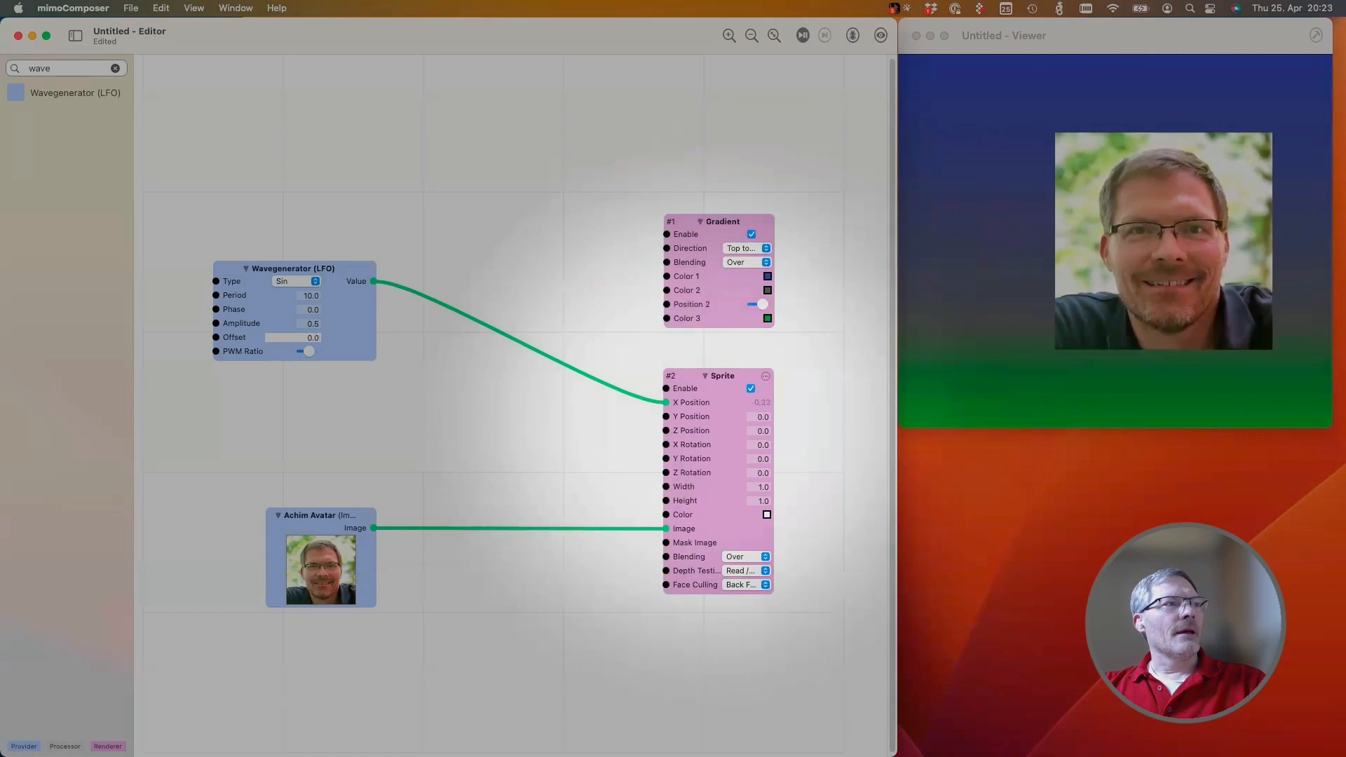
Set the Sprite's Y Position to -0.2 and move the Wavegenerator down to just above the image patch
{"action": "double_click", "coordinate": [761, 417]}
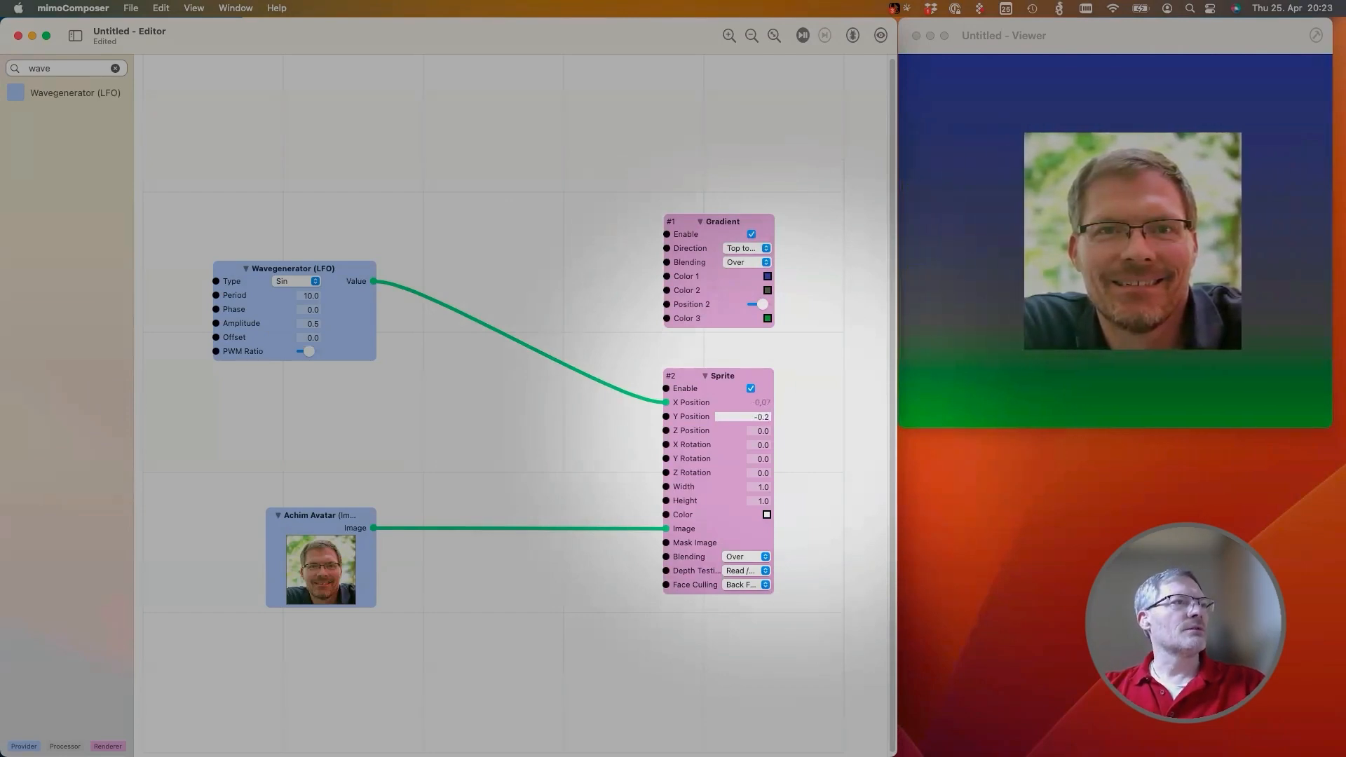
{"action": "key", "text": "Return"}
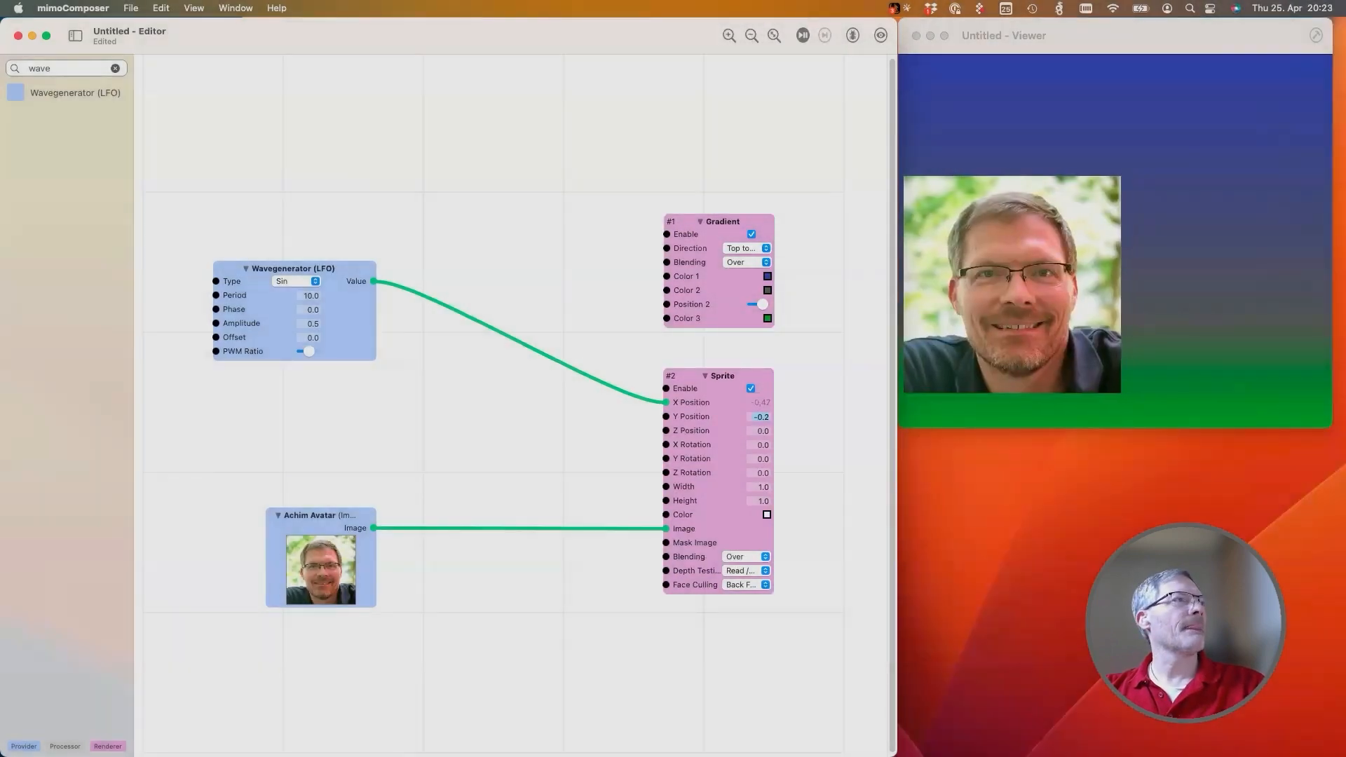
{"action": "left_click_drag", "start_coordinate": [294, 269], "coordinate": [338, 377]}
{"action": "left_click", "coordinate": [295, 301]}
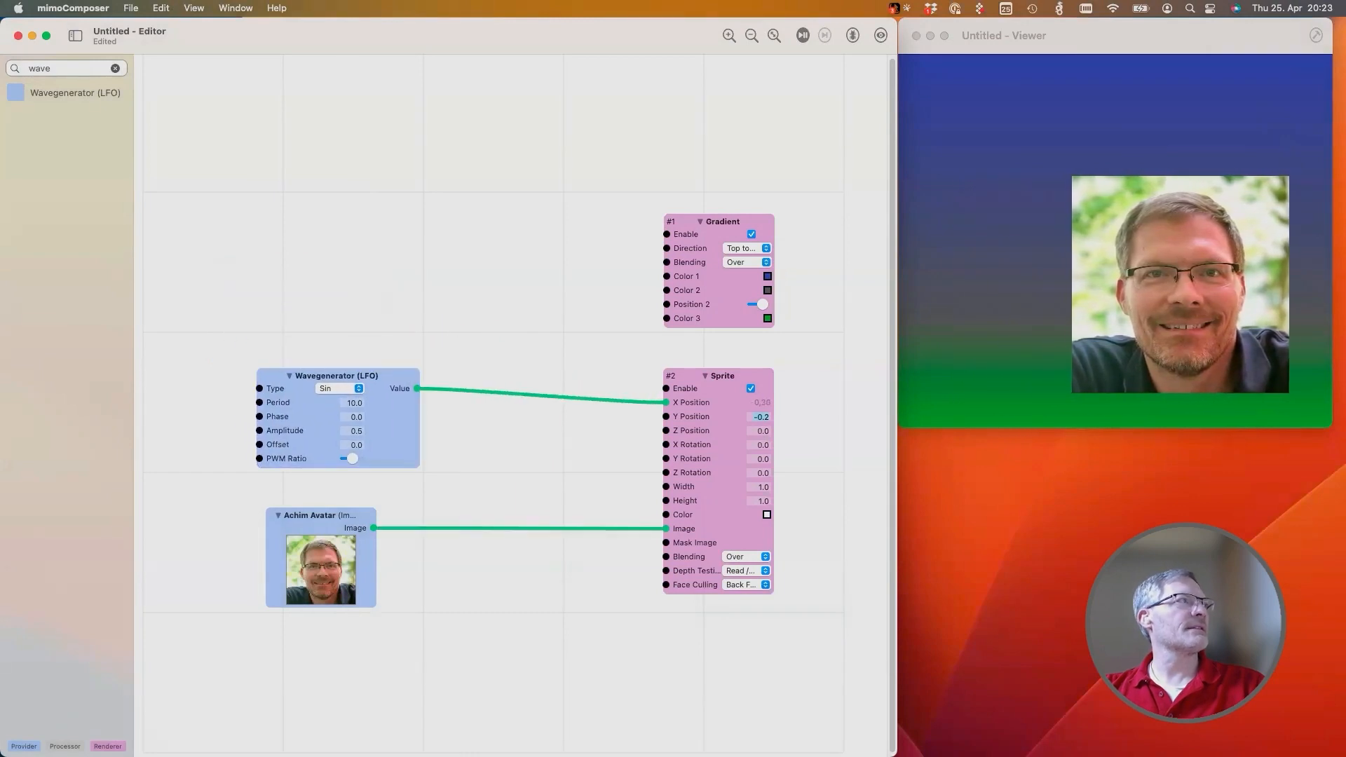
Add a second Sprite patch below the first one, leaving a small gap between them
{"action": "left_click", "coordinate": [115, 68]}
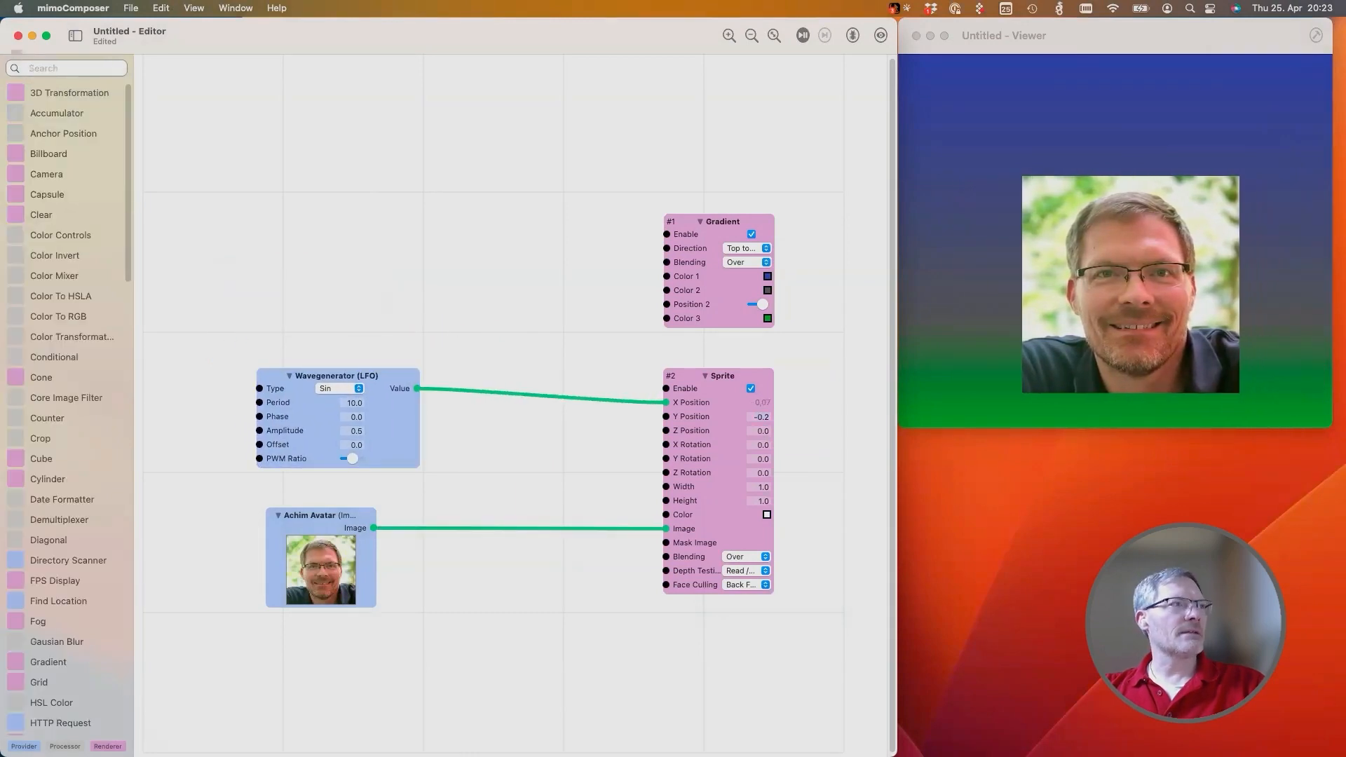
{"action": "type", "text": "s"}
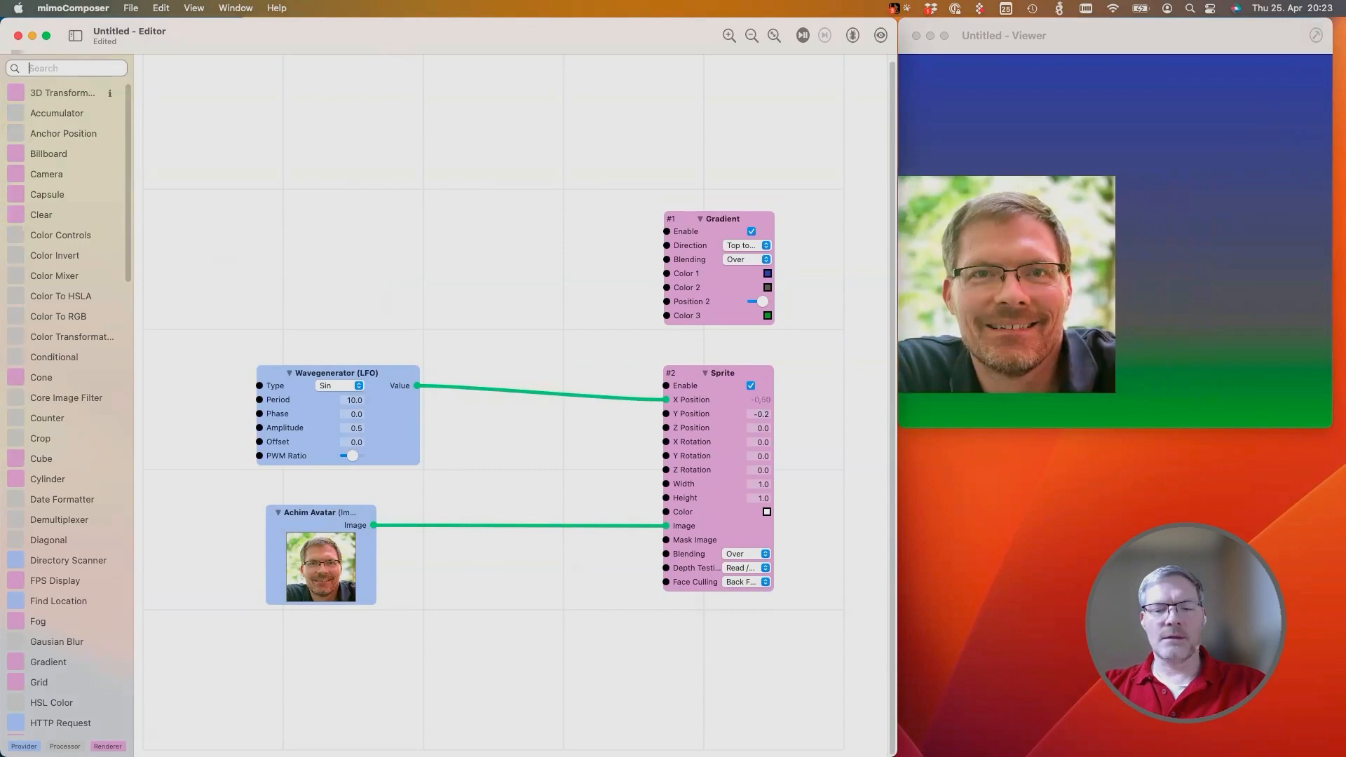
{"action": "type", "text": "pri"}
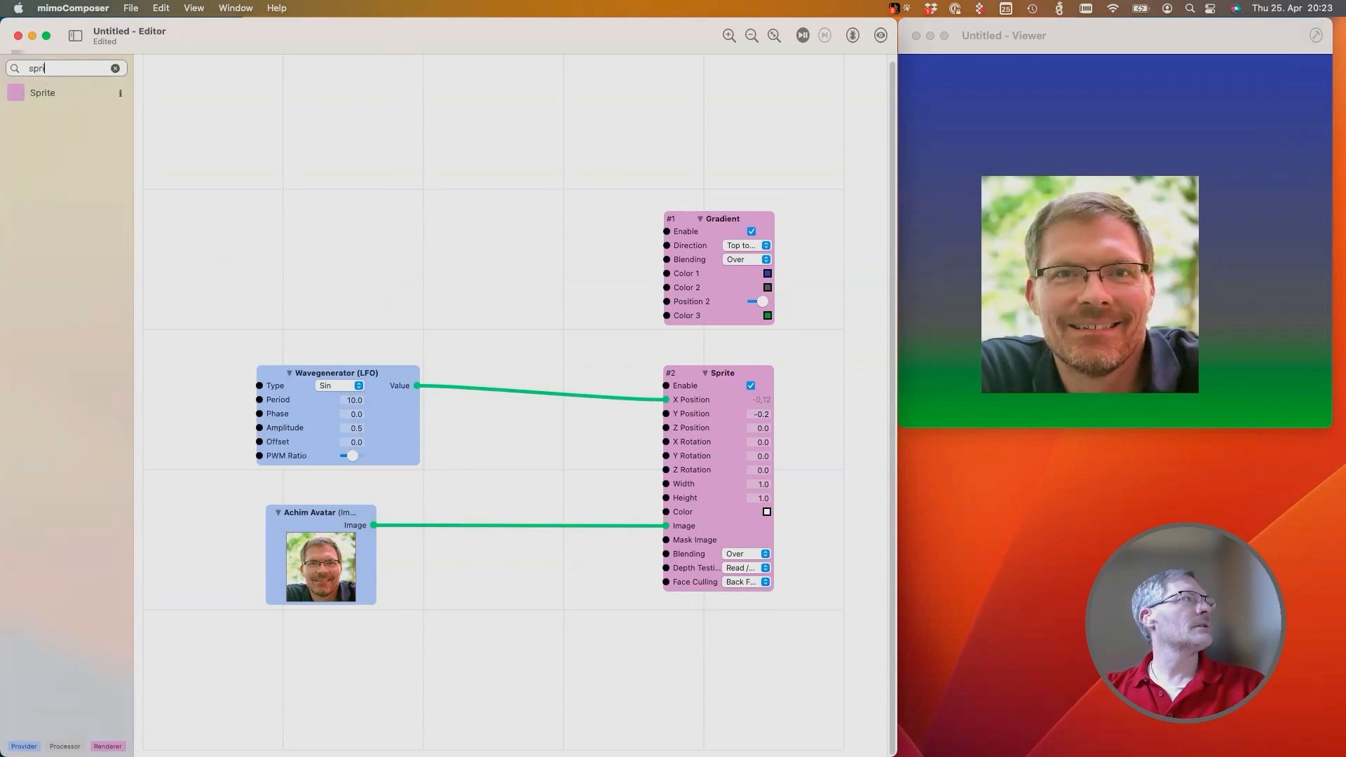
{"action": "left_click_drag", "start_coordinate": [42, 93], "coordinate": [701, 718]}
{"action": "scroll", "coordinate": [701, 718], "scroll_direction": "down", "scroll_amount": 4}
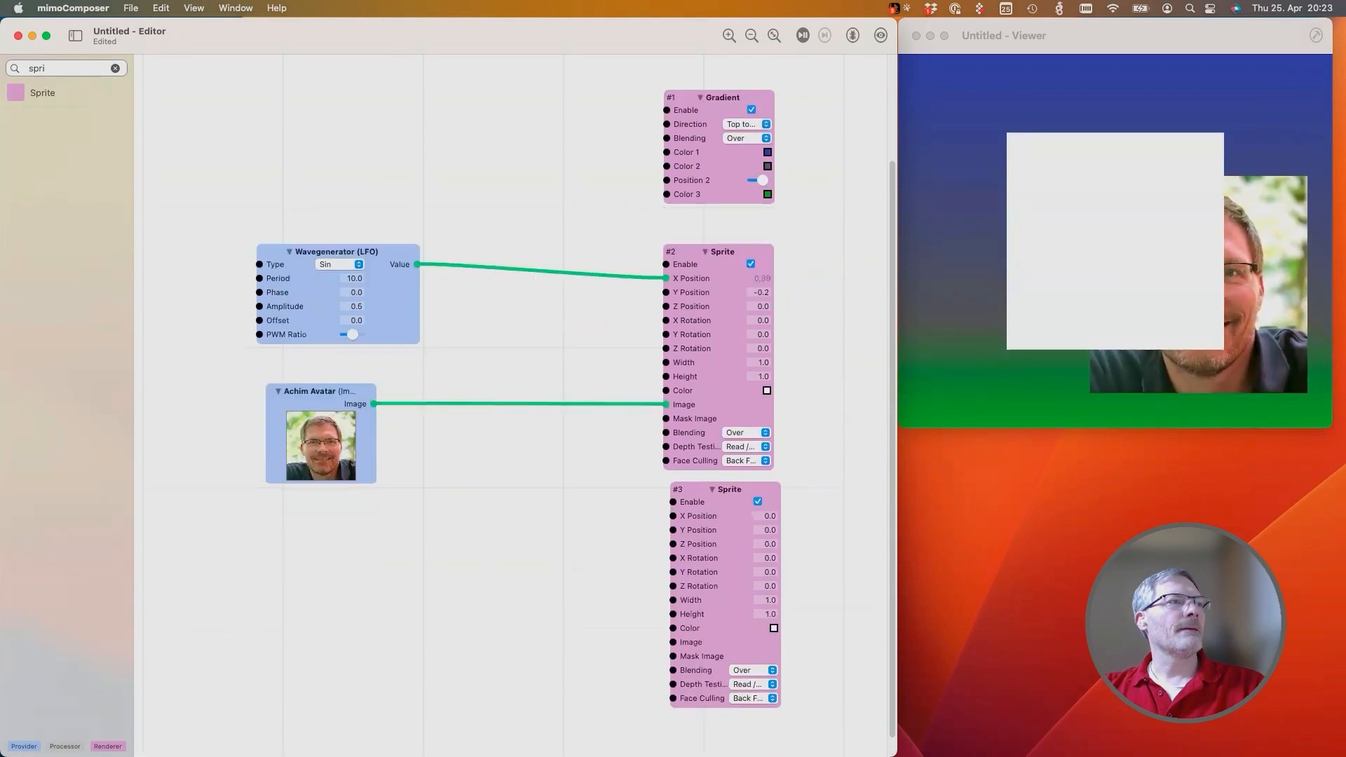
{"action": "left_click_drag", "start_coordinate": [729, 481], "coordinate": [730, 513]}
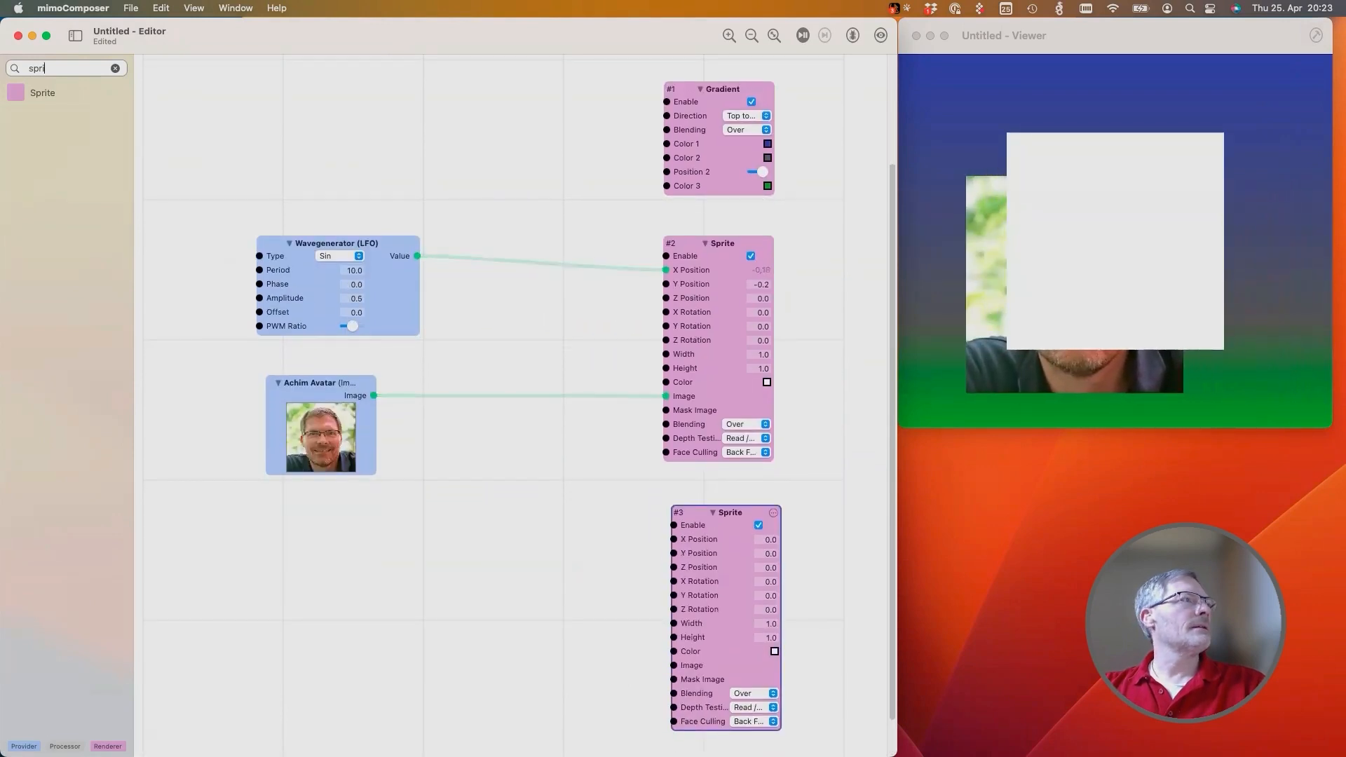
Add an Image With String patch below the avatar image and connect its Image output to the second Sprite's Image input
{"action": "left_click", "coordinate": [115, 68]}
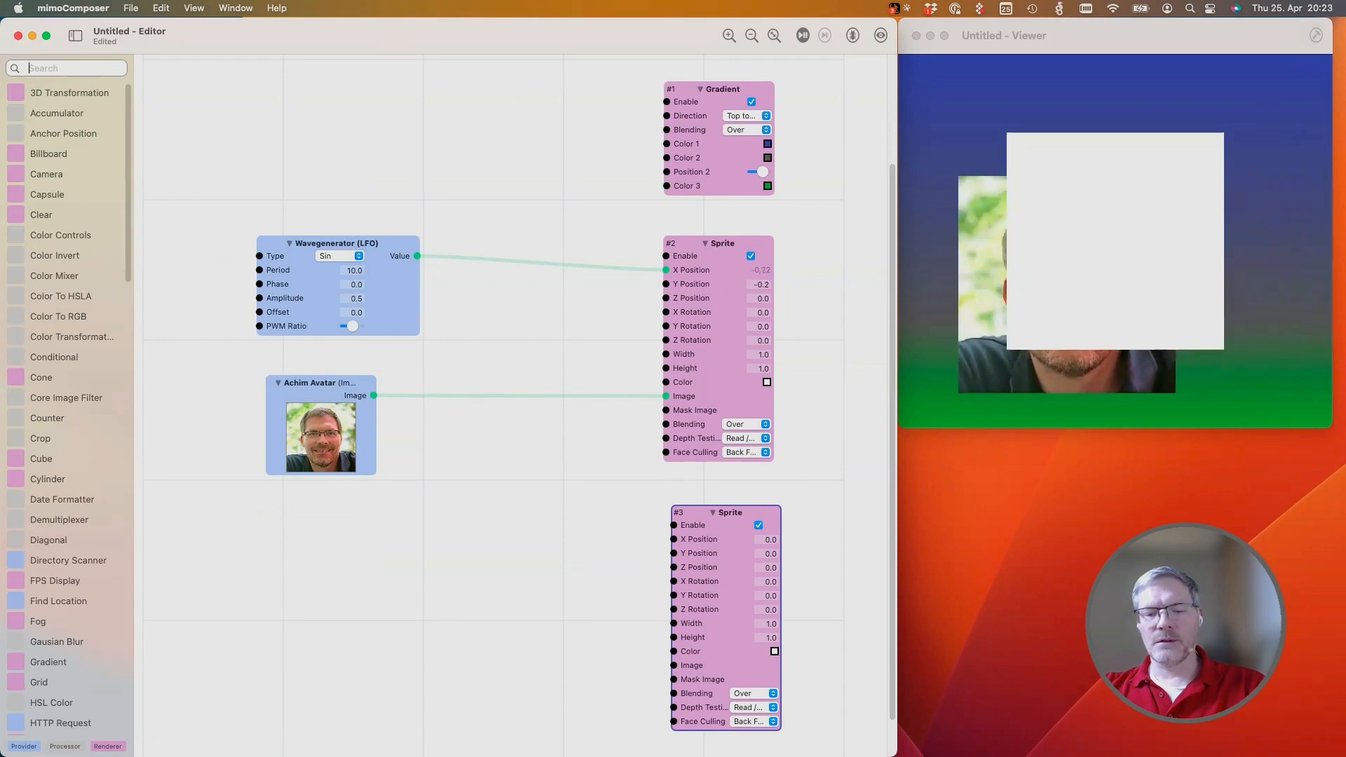
{"action": "type", "text": "ima"}
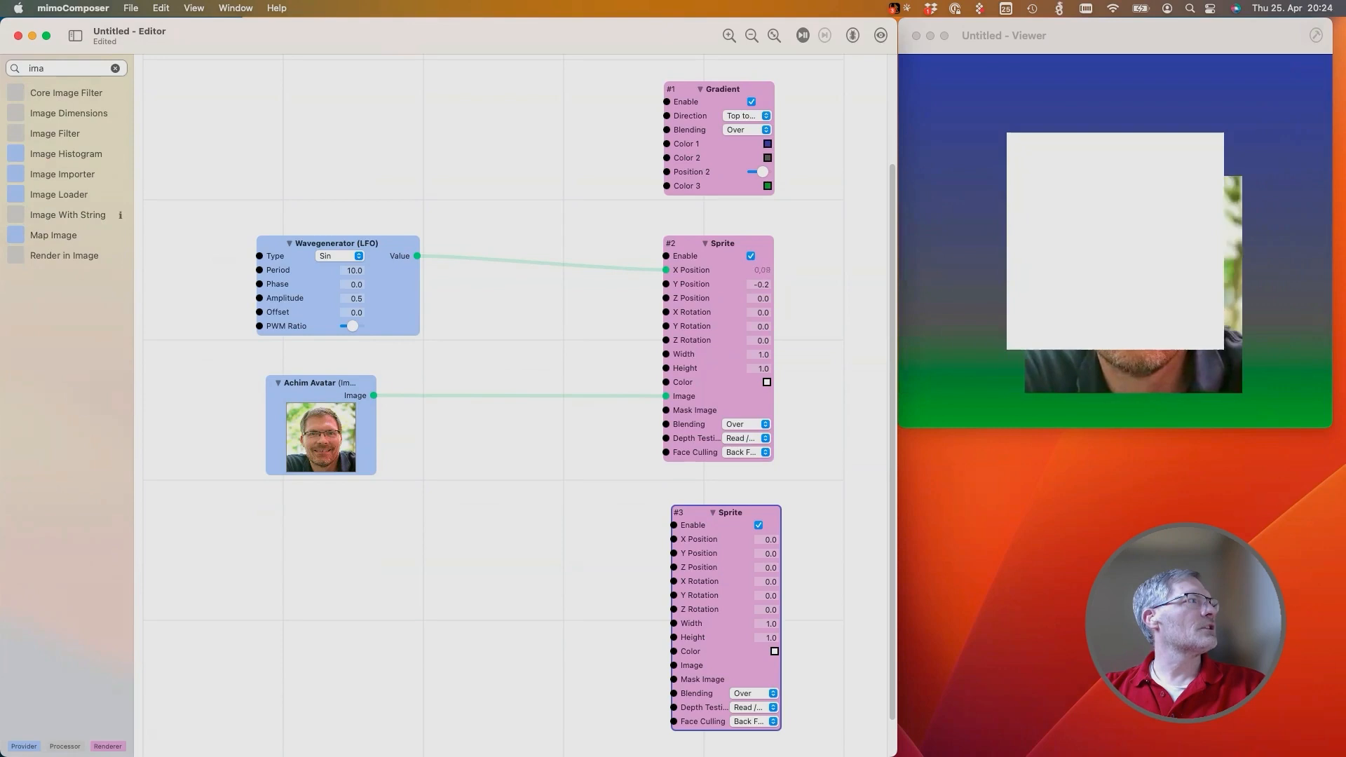
{"action": "left_click_drag", "start_coordinate": [70, 215], "coordinate": [378, 591]}
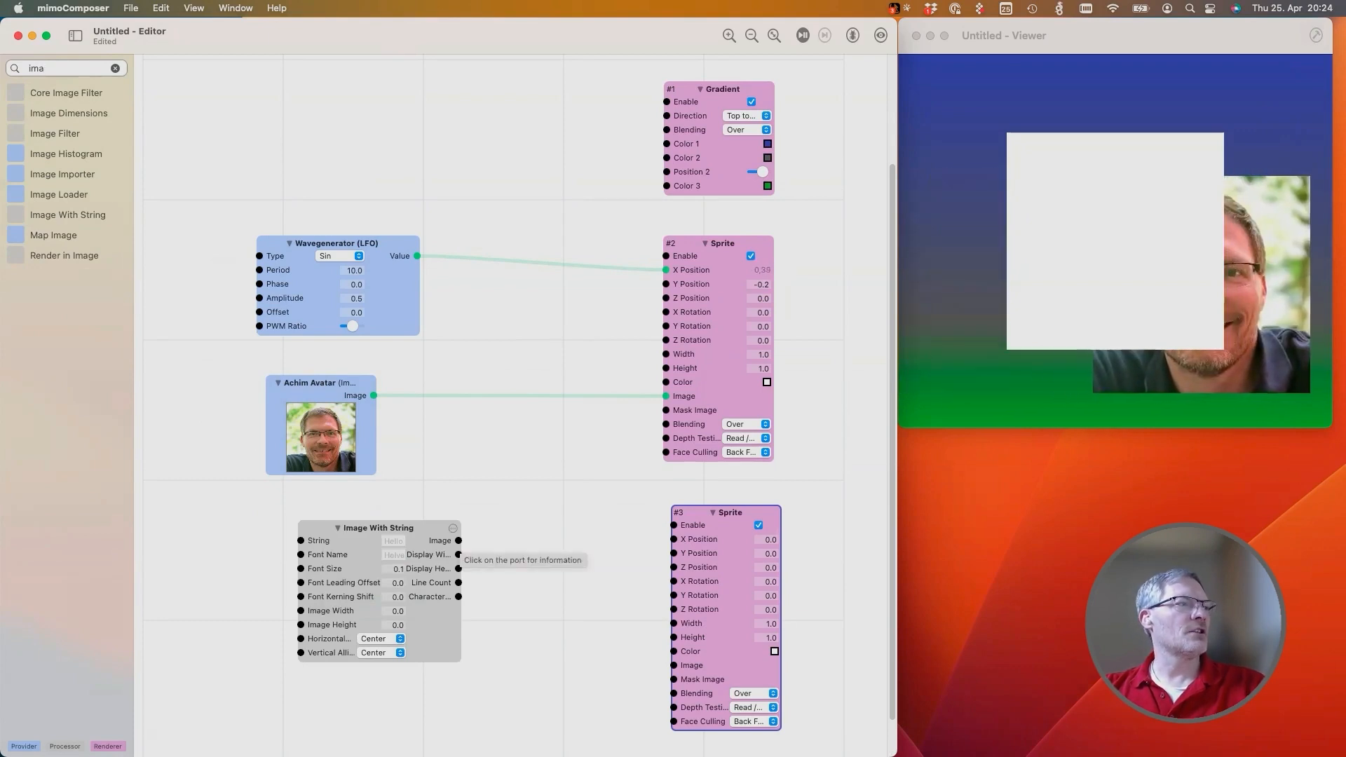
{"action": "left_click_drag", "start_coordinate": [458, 540], "coordinate": [674, 665]}
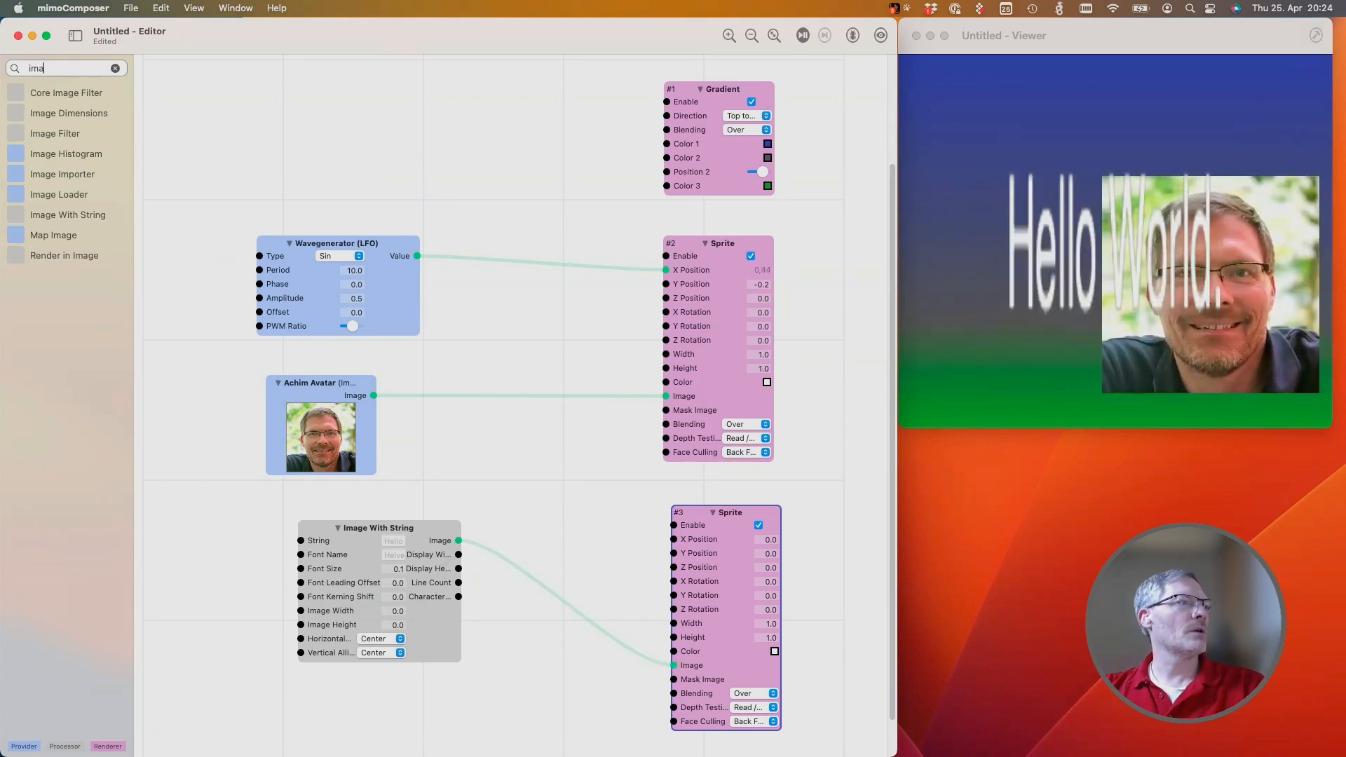
Connect the Image With String patch's Display Width and Display Height outputs to the second Sprite's Width and Height
{"action": "left_click_drag", "start_coordinate": [380, 528], "coordinate": [298, 584]}
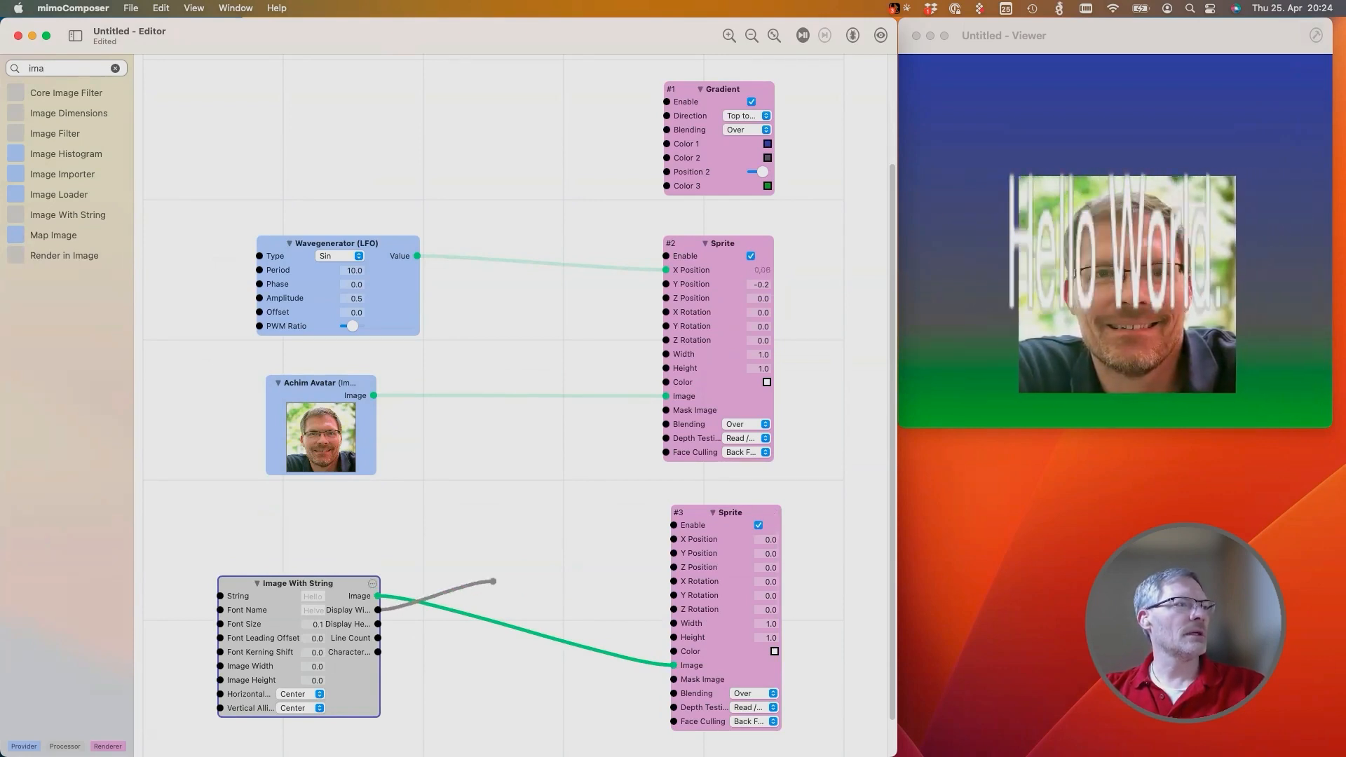
{"action": "left_click_drag", "start_coordinate": [651, 616], "coordinate": [624, 626]}
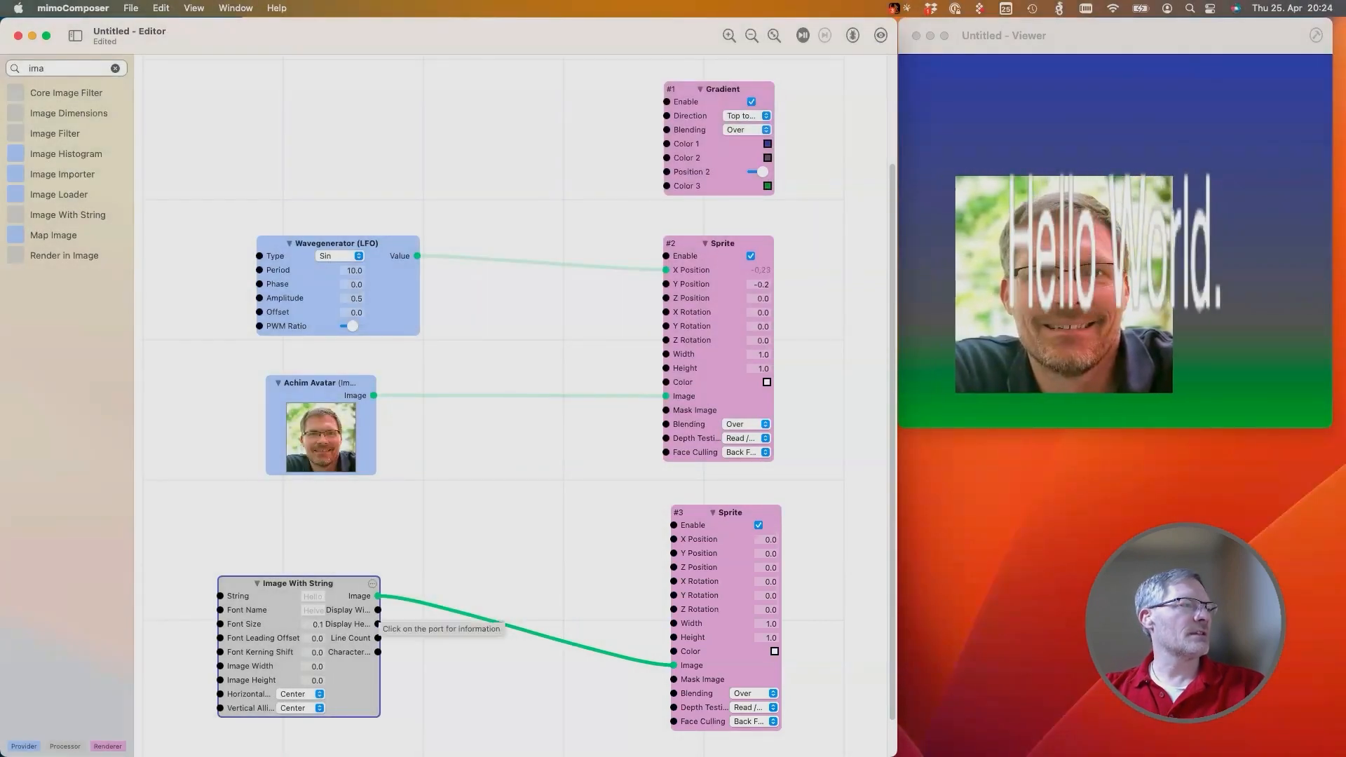
{"action": "left_click_drag", "start_coordinate": [378, 610], "coordinate": [673, 623]}
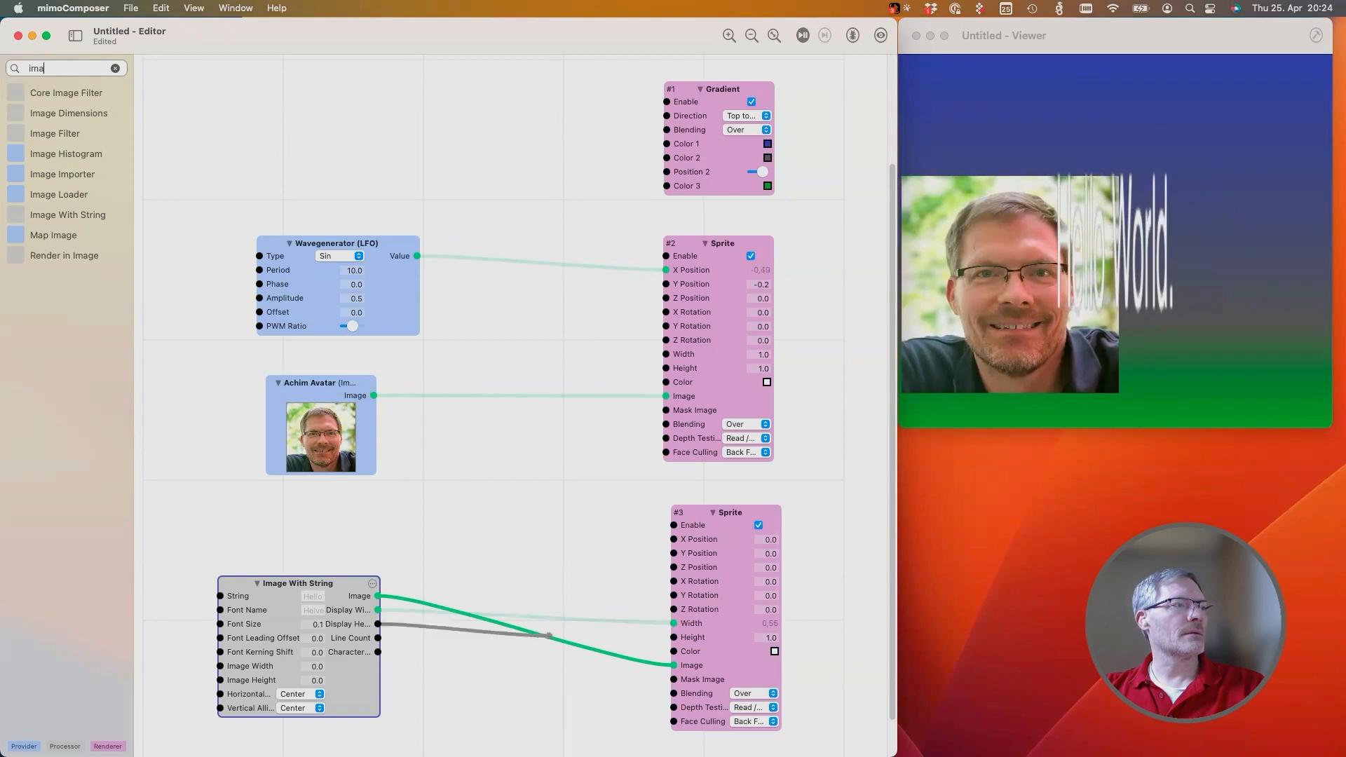
{"action": "left_click_drag", "start_coordinate": [378, 624], "coordinate": [670, 637]}
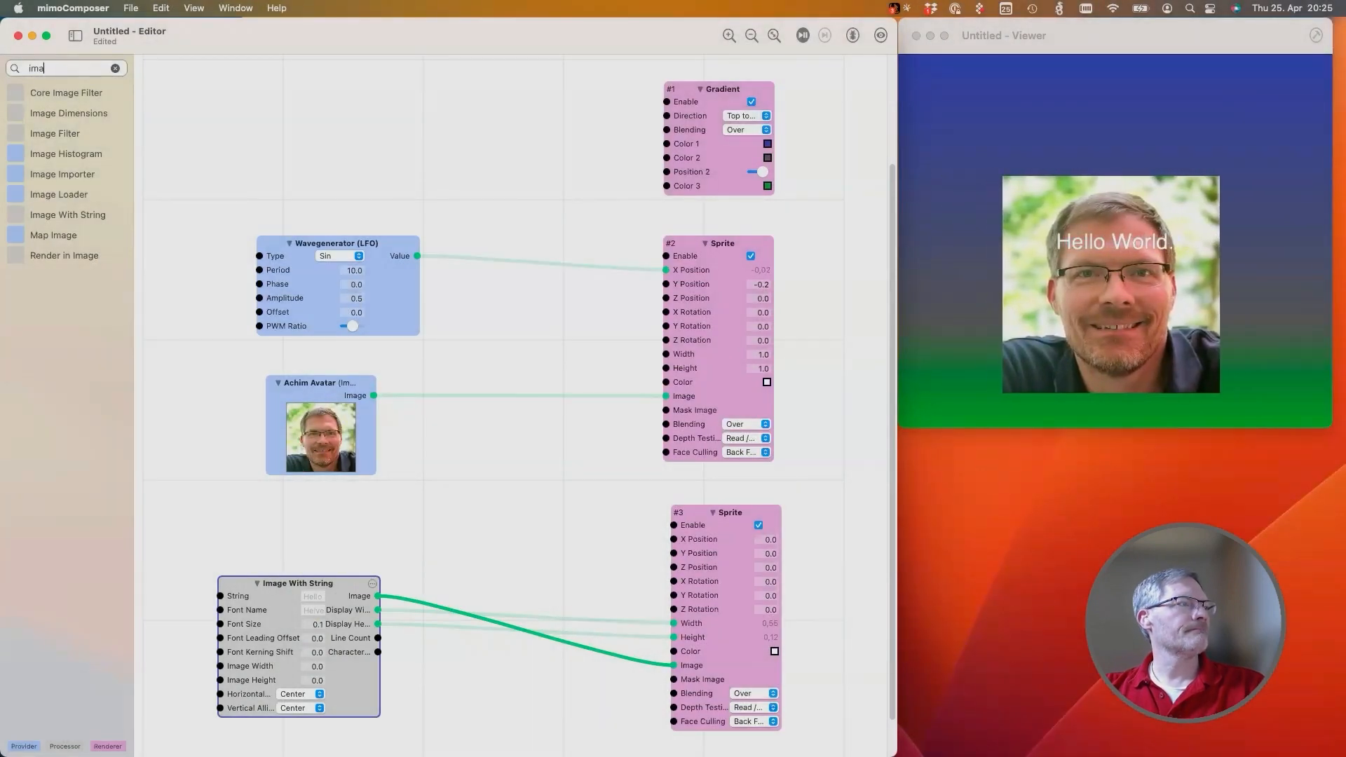
Set the Image With String patch's String to the author's first name in possessive form followed by "Screen Saver"
{"action": "left_click_drag", "start_coordinate": [298, 583], "coordinate": [378, 576]}
{"action": "double_click", "coordinate": [374, 576]}
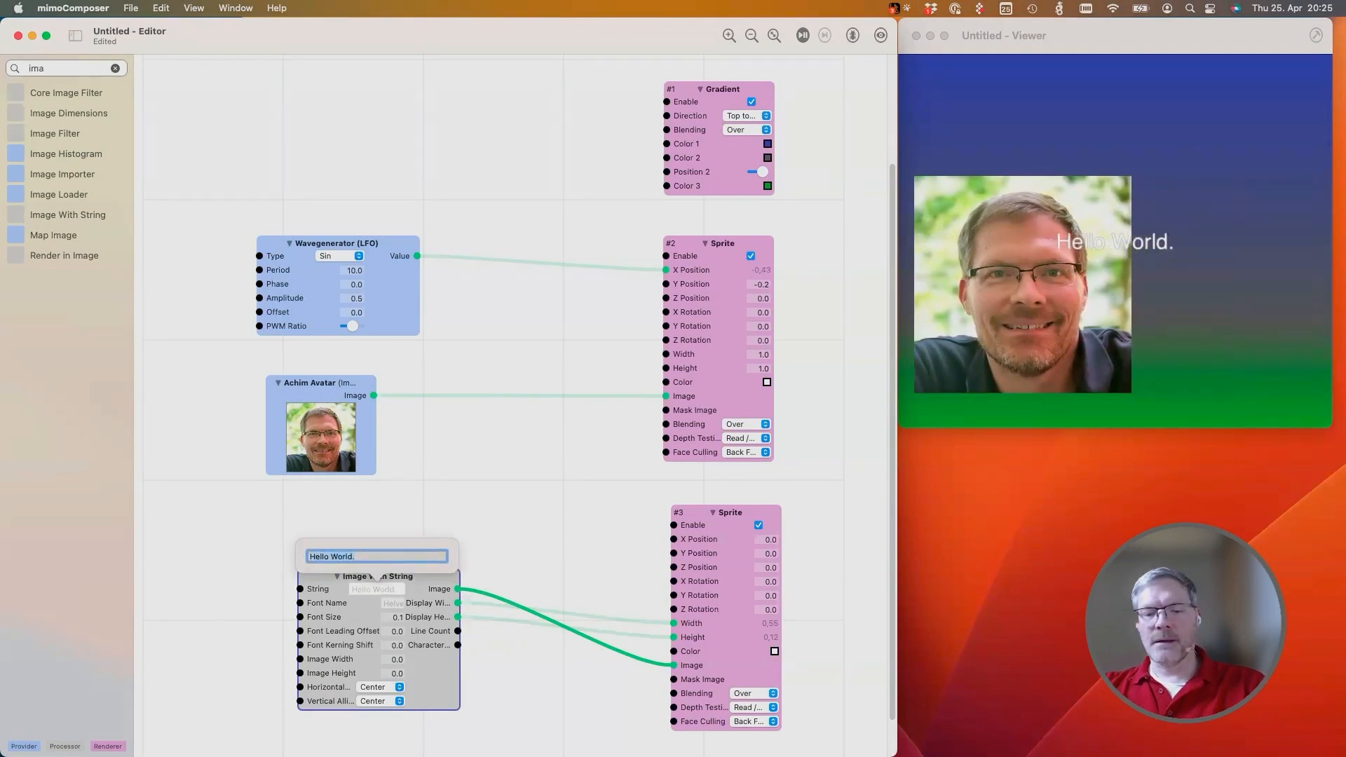
{"action": "type", "text": "Achims Screen saver"}
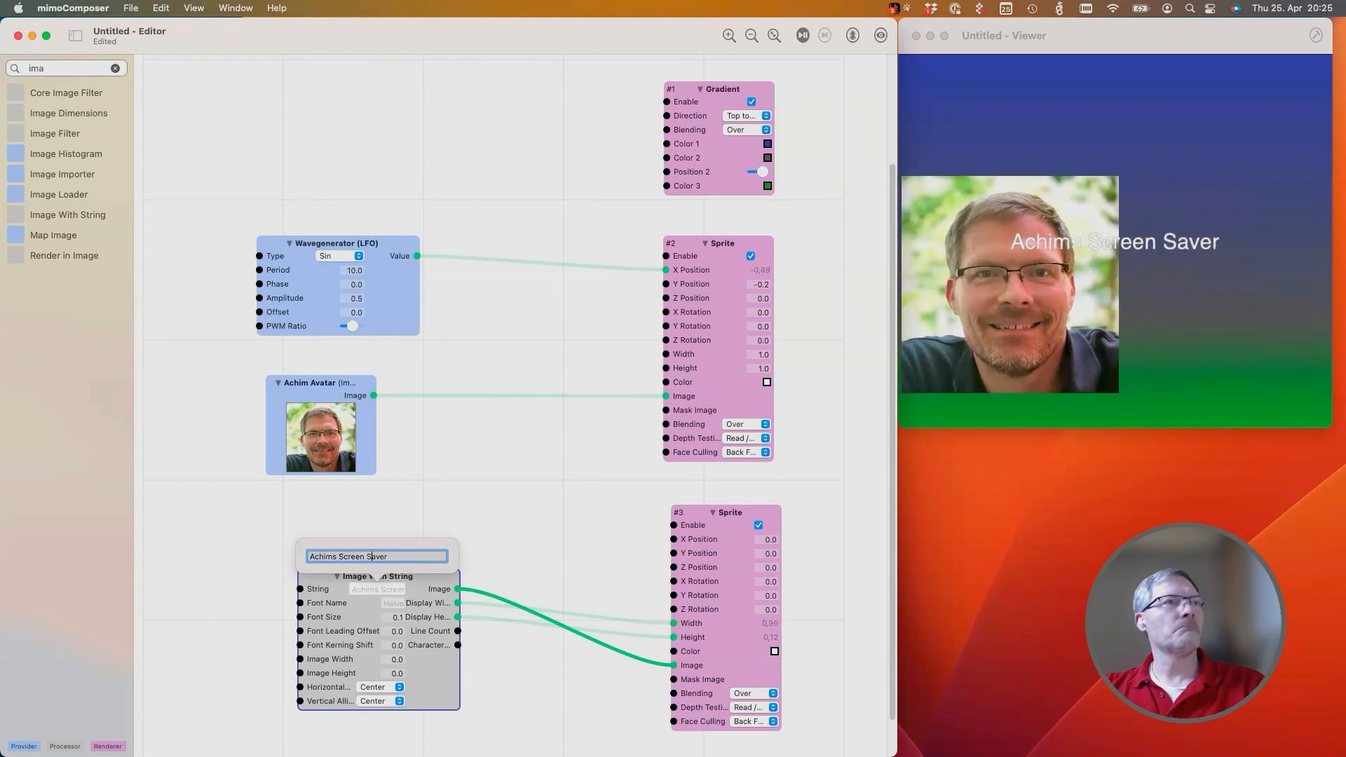
{"action": "key", "text": "super+a"}
{"action": "key", "text": "Return"}
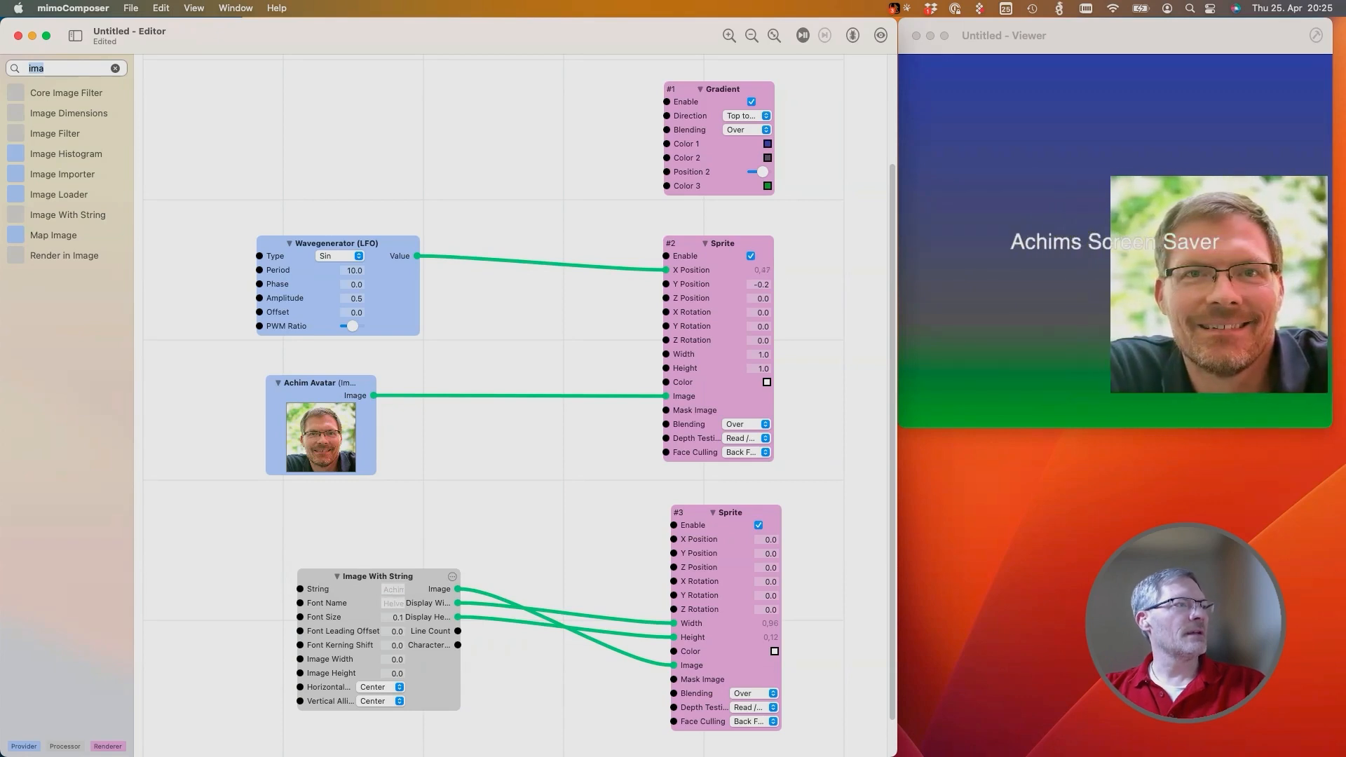
Set the Image With String patch's font to Avenir-Black and move the patch closer beneath the avatar image patch
{"action": "left_click", "coordinate": [452, 576]}
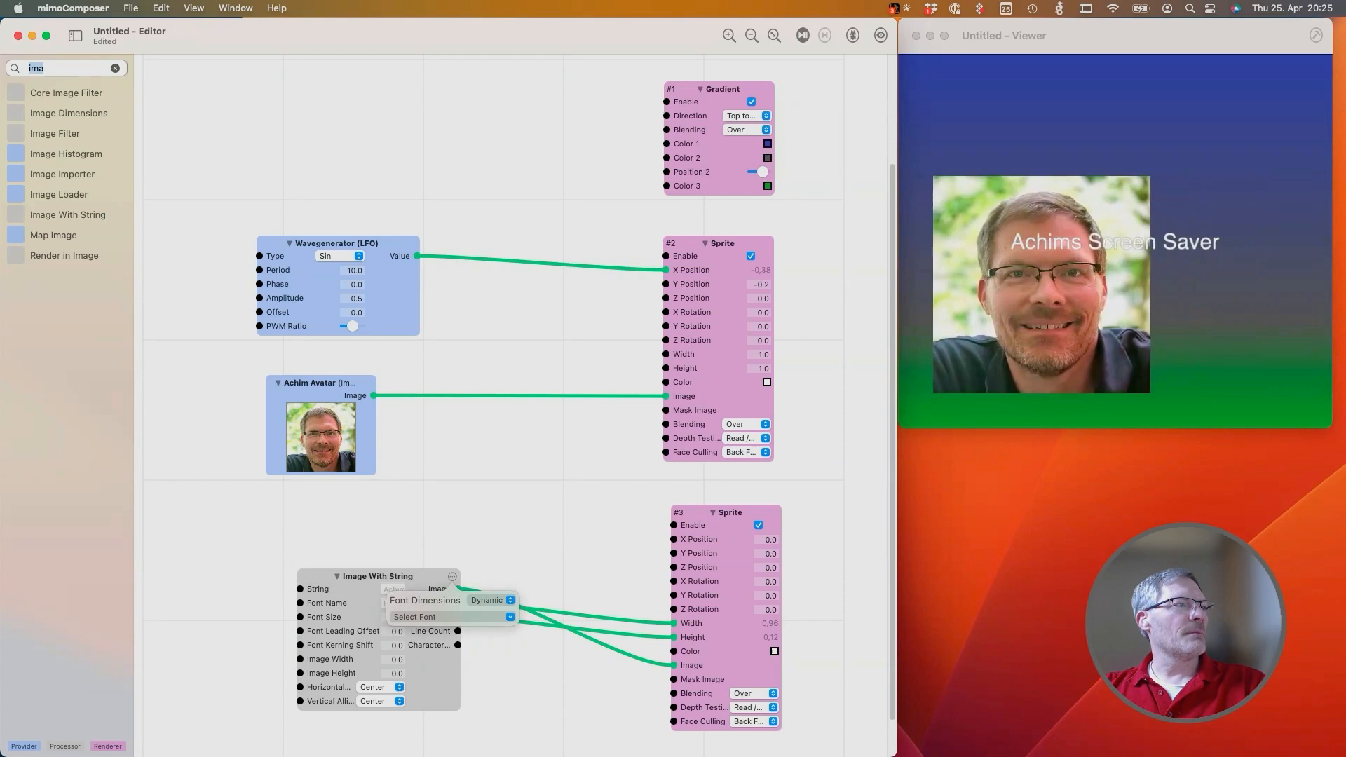
{"action": "left_click", "coordinate": [448, 617]}
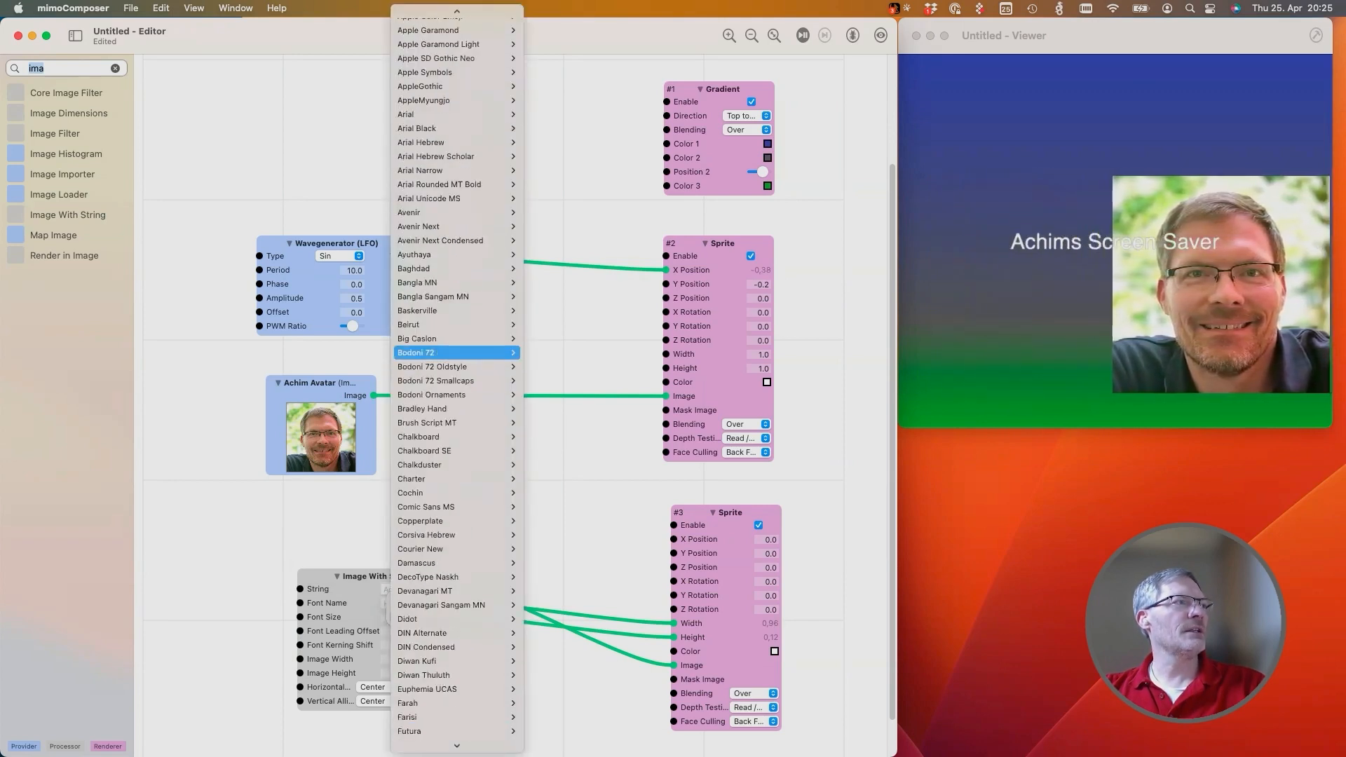
{"action": "mouse_move", "coordinate": [452, 353]}
{"action": "mouse_move", "coordinate": [452, 213]}
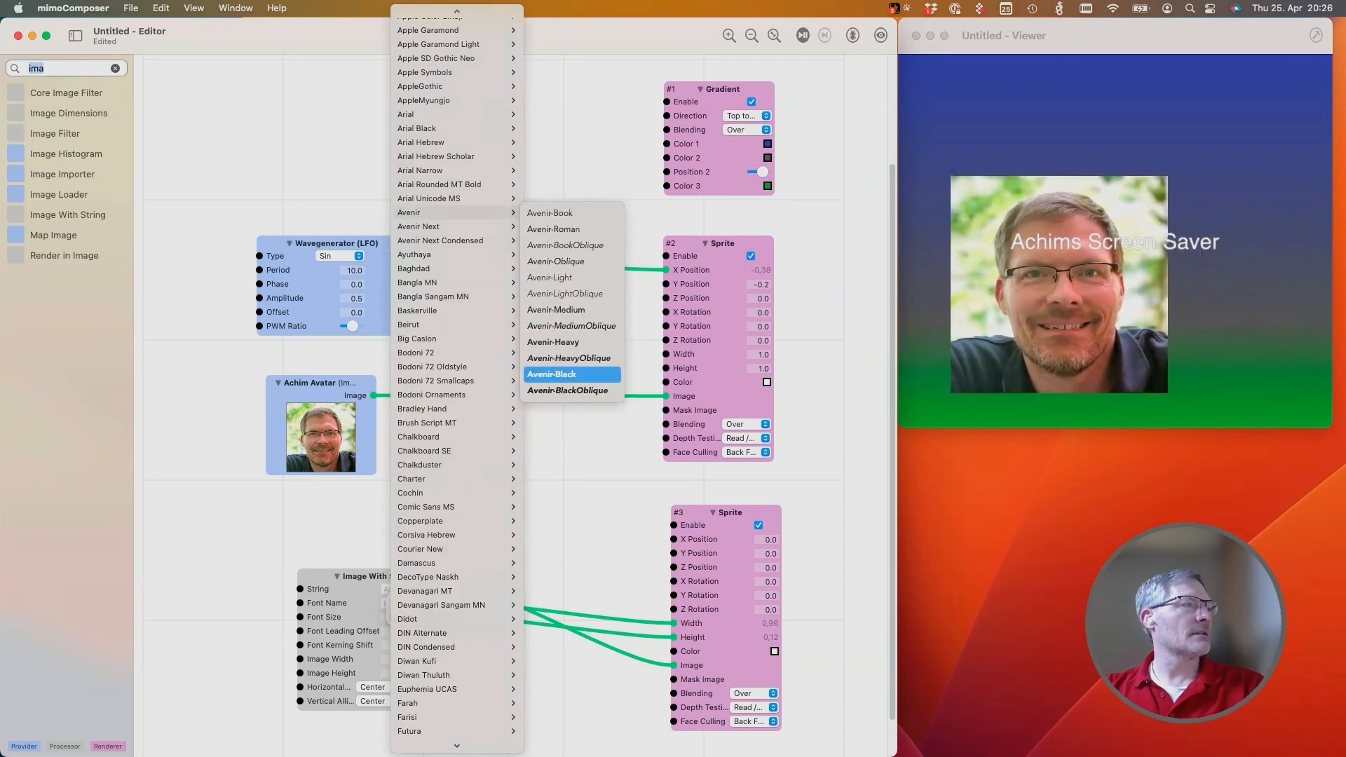
{"action": "left_click", "coordinate": [553, 374]}
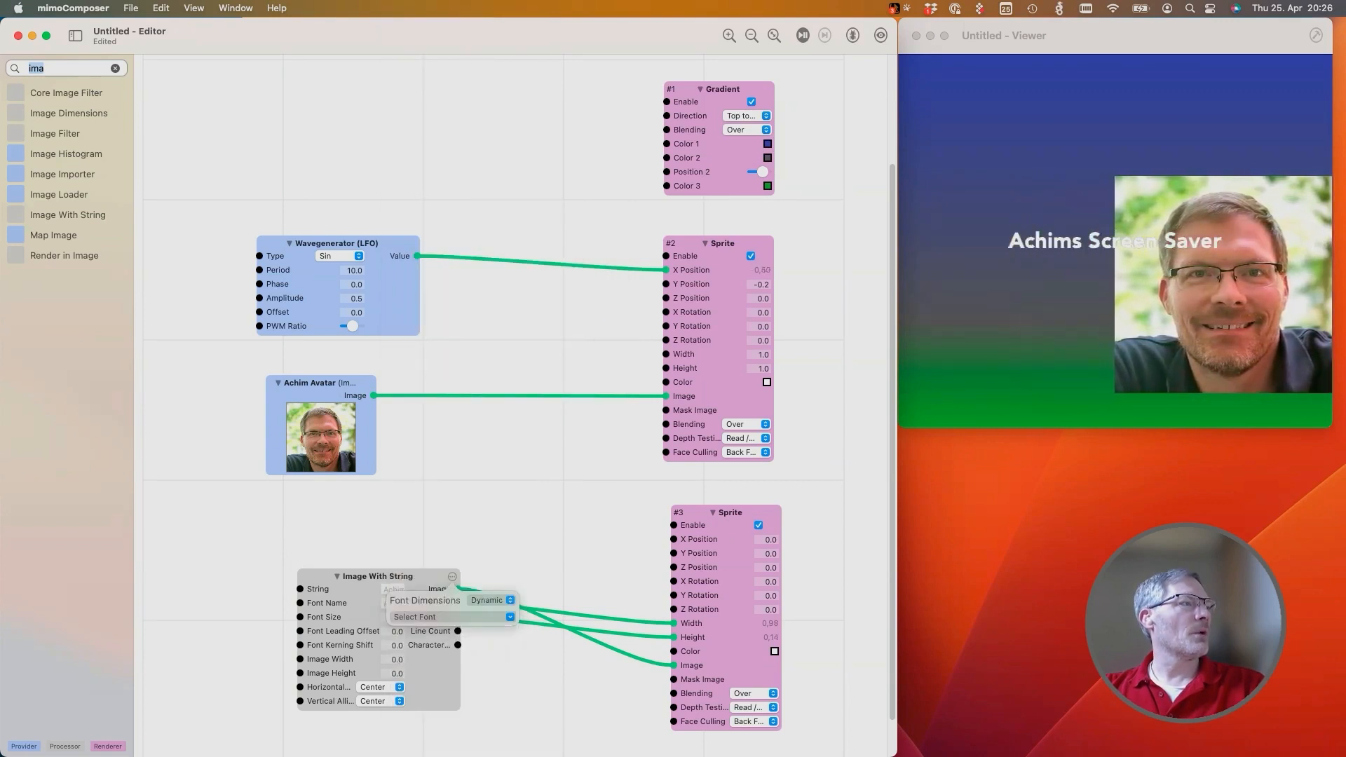
{"action": "left_click", "coordinate": [377, 576]}
{"action": "left_click", "coordinate": [377, 576]}
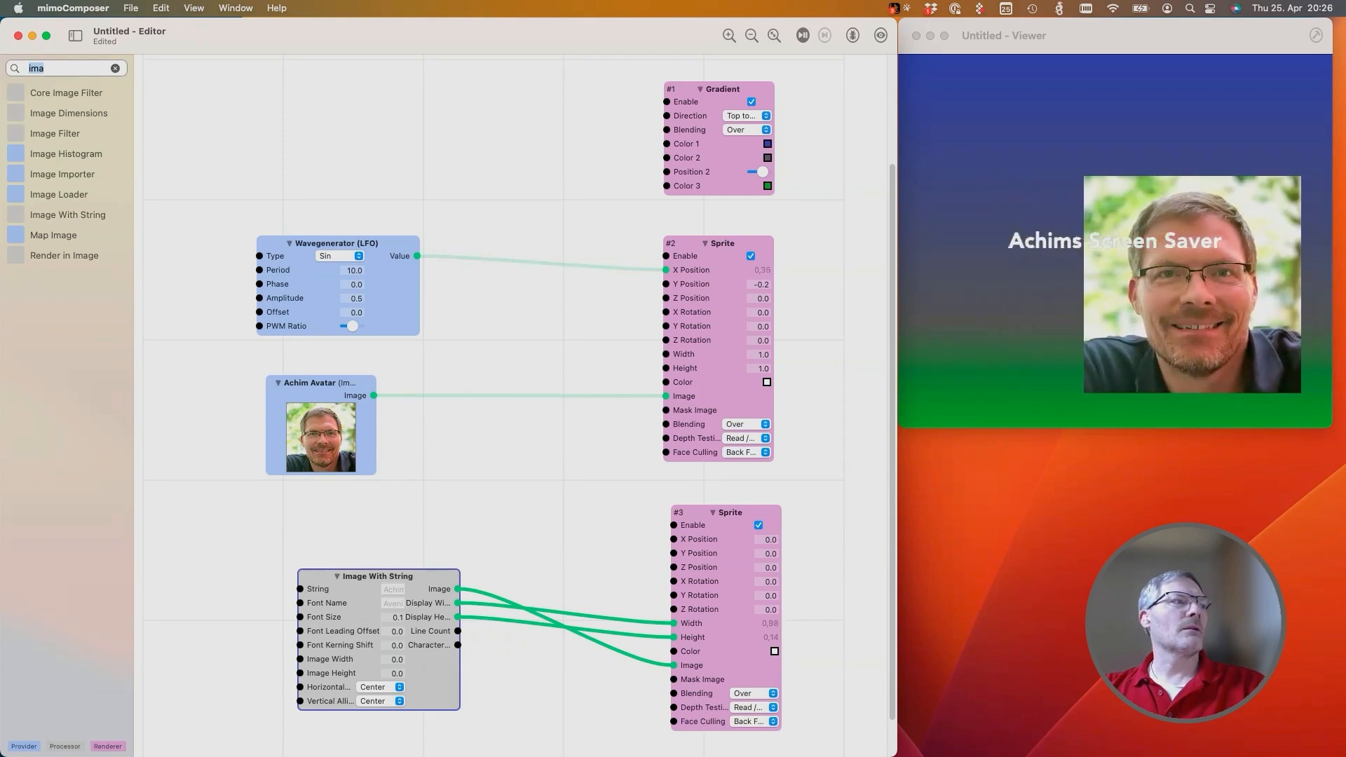
{"action": "left_click_drag", "start_coordinate": [374, 576], "coordinate": [290, 552]}
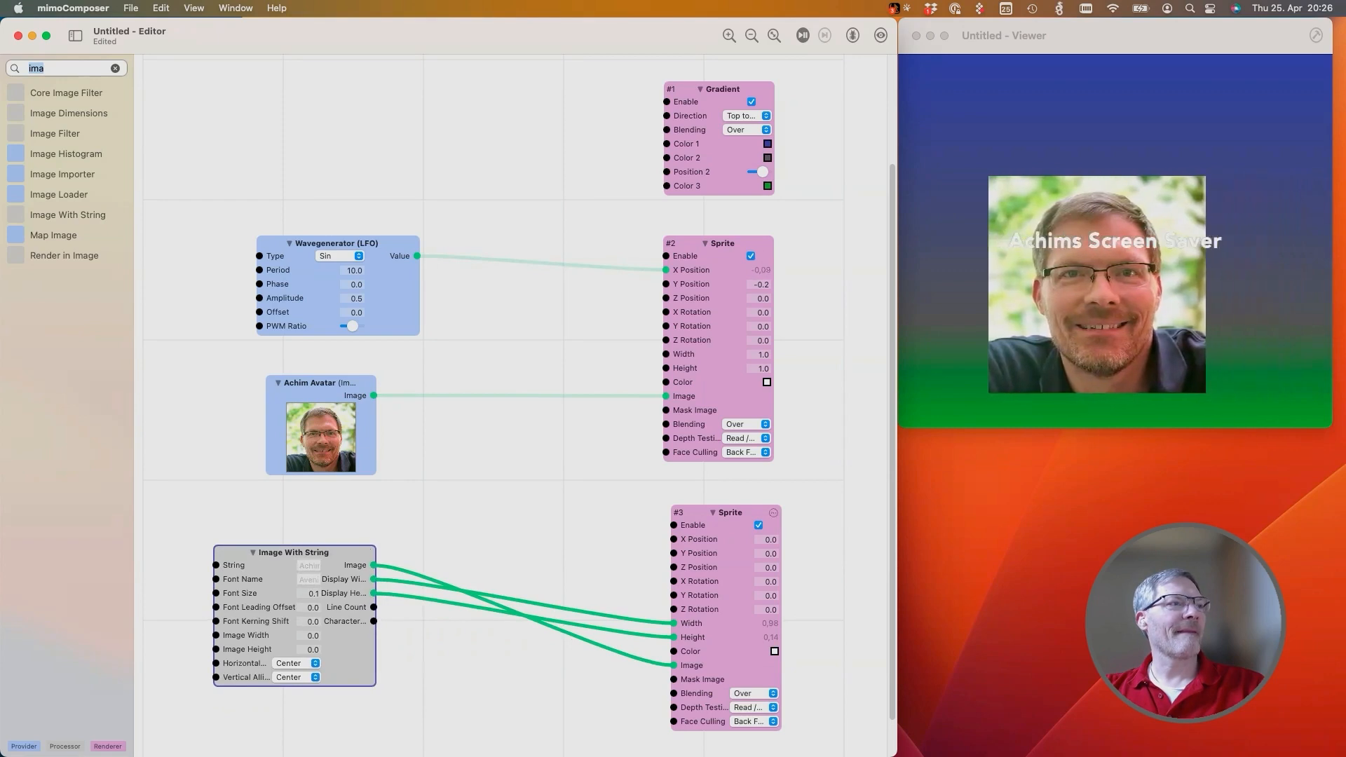
Move the title Sprite up closer beneath the avatar Sprite and raise its Y Position to 0.3 and finally 0.5
{"action": "left_click_drag", "start_coordinate": [730, 512], "coordinate": [729, 490]}
{"action": "scroll", "coordinate": [728, 490], "scroll_direction": "down", "scroll_amount": 2}
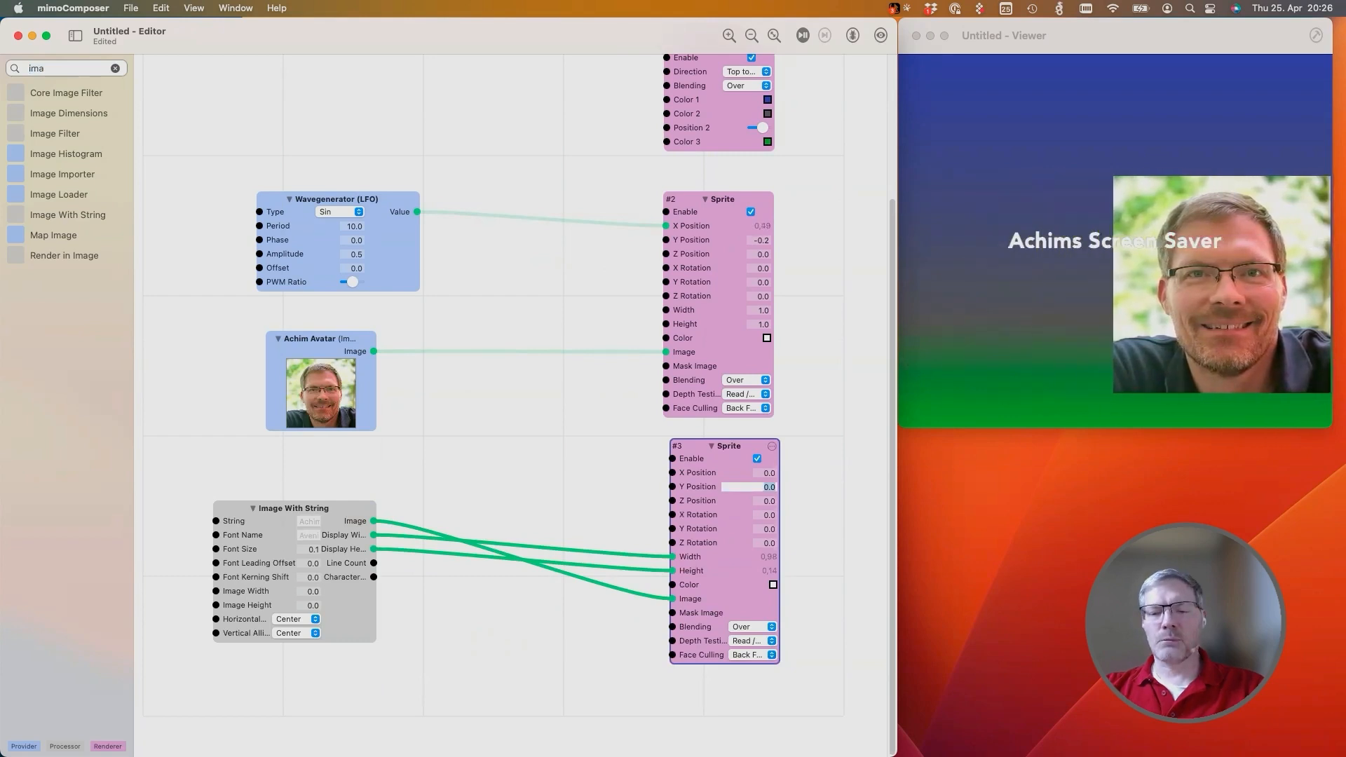
{"action": "type", "text": "0."}
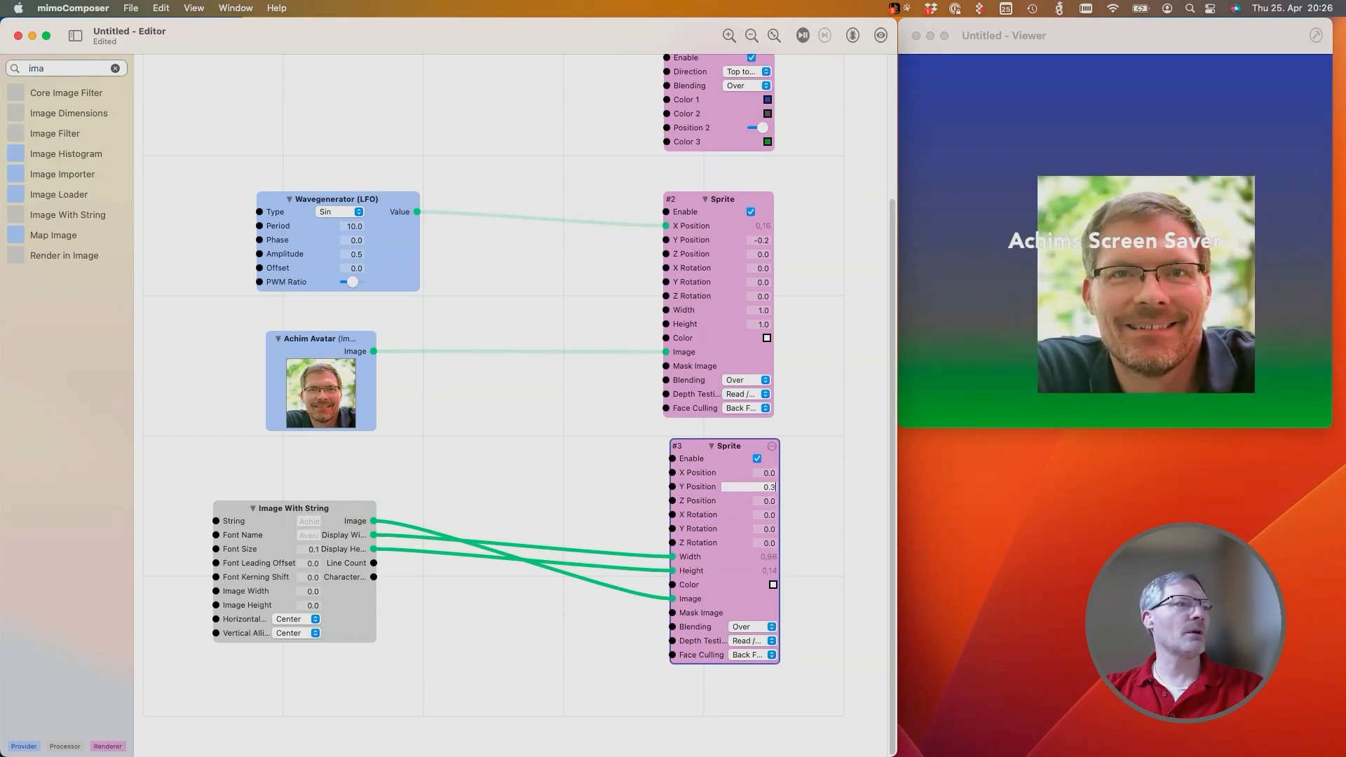
{"action": "key", "text": "Return"}
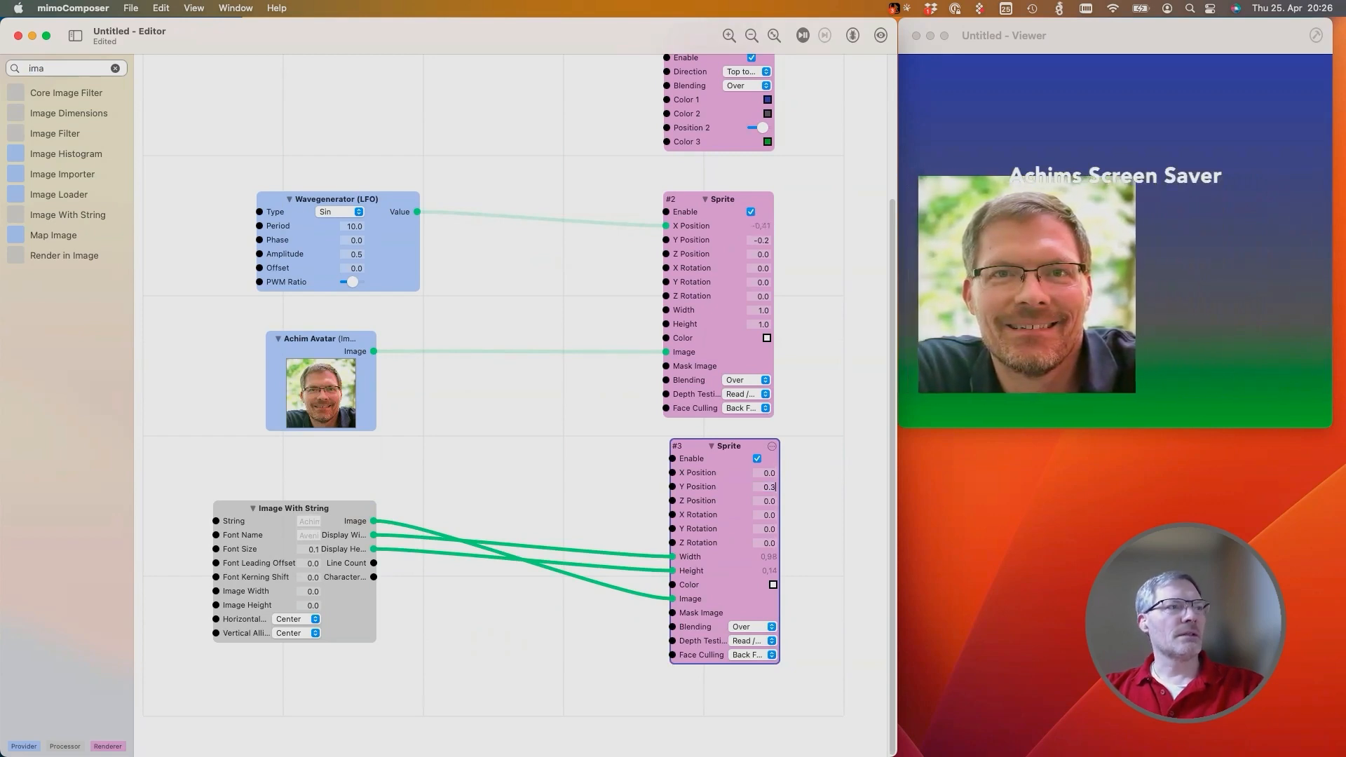
{"action": "type", "text": "0.5"}
{"action": "key", "text": "Return"}
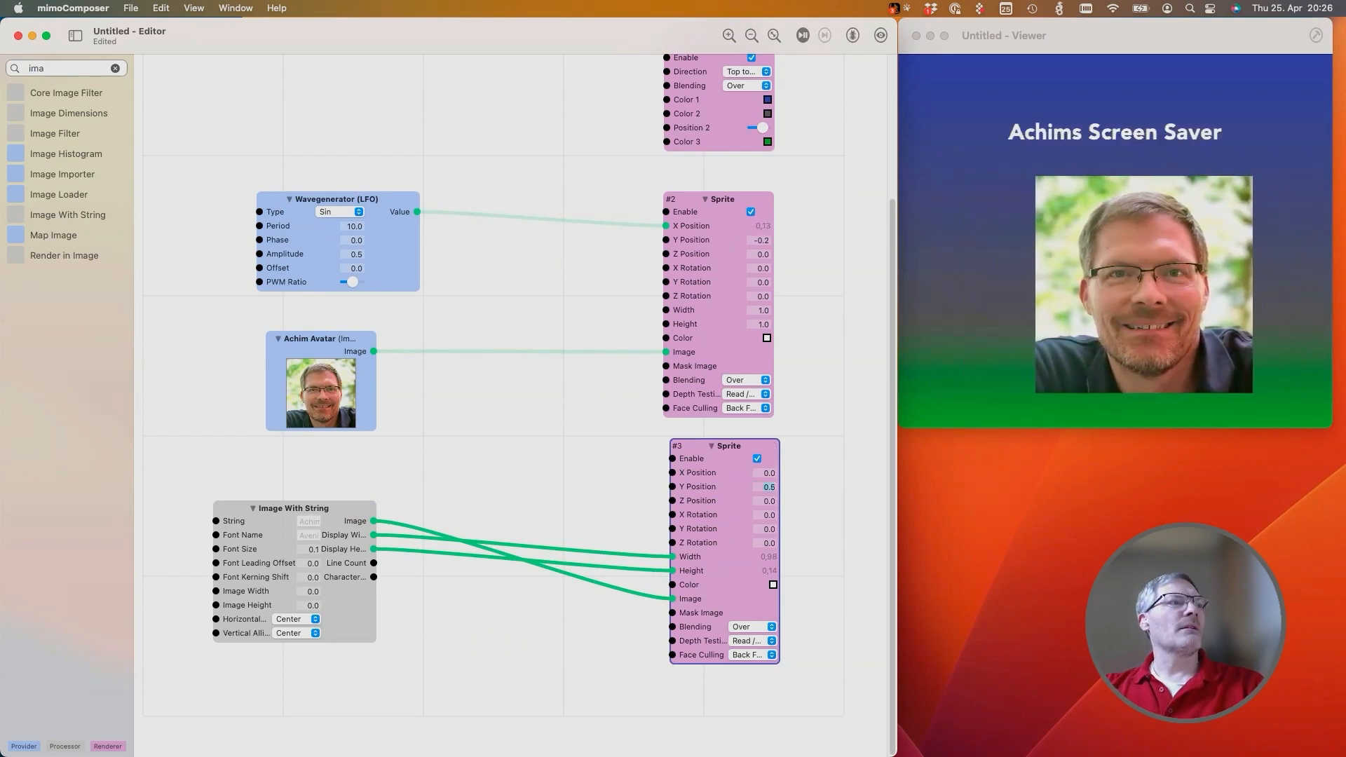
Shrink the Viewer window to check how the title's placement responds to a different window size
{"action": "left_click_drag", "start_coordinate": [1331, 426], "coordinate": [1311, 393]}
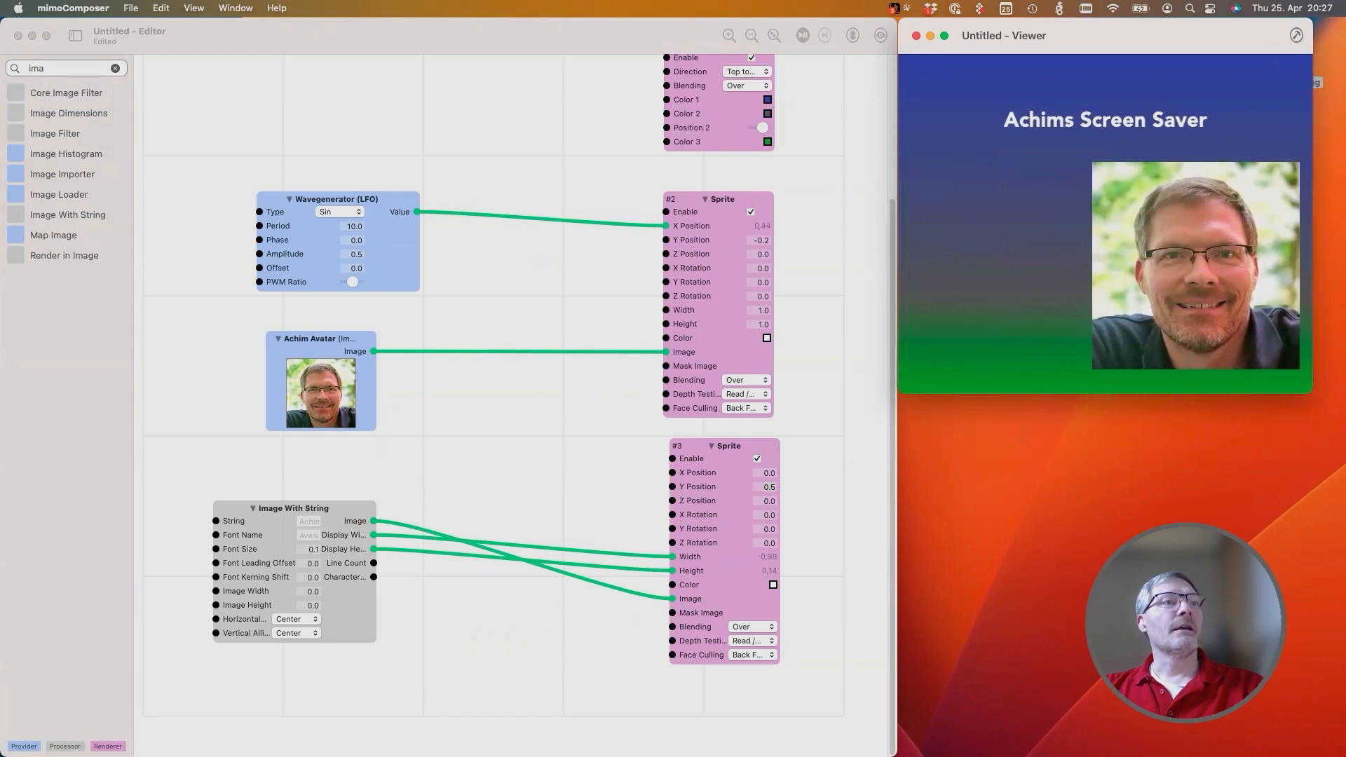
{"action": "mouse_move", "coordinate": [1312, 393]}
{"action": "left_mouse_down"}
{"action": "mouse_move", "coordinate": [1280, 359]}
{"action": "mouse_move", "coordinate": [1312, 387]}
{"action": "left_mouse_up"}
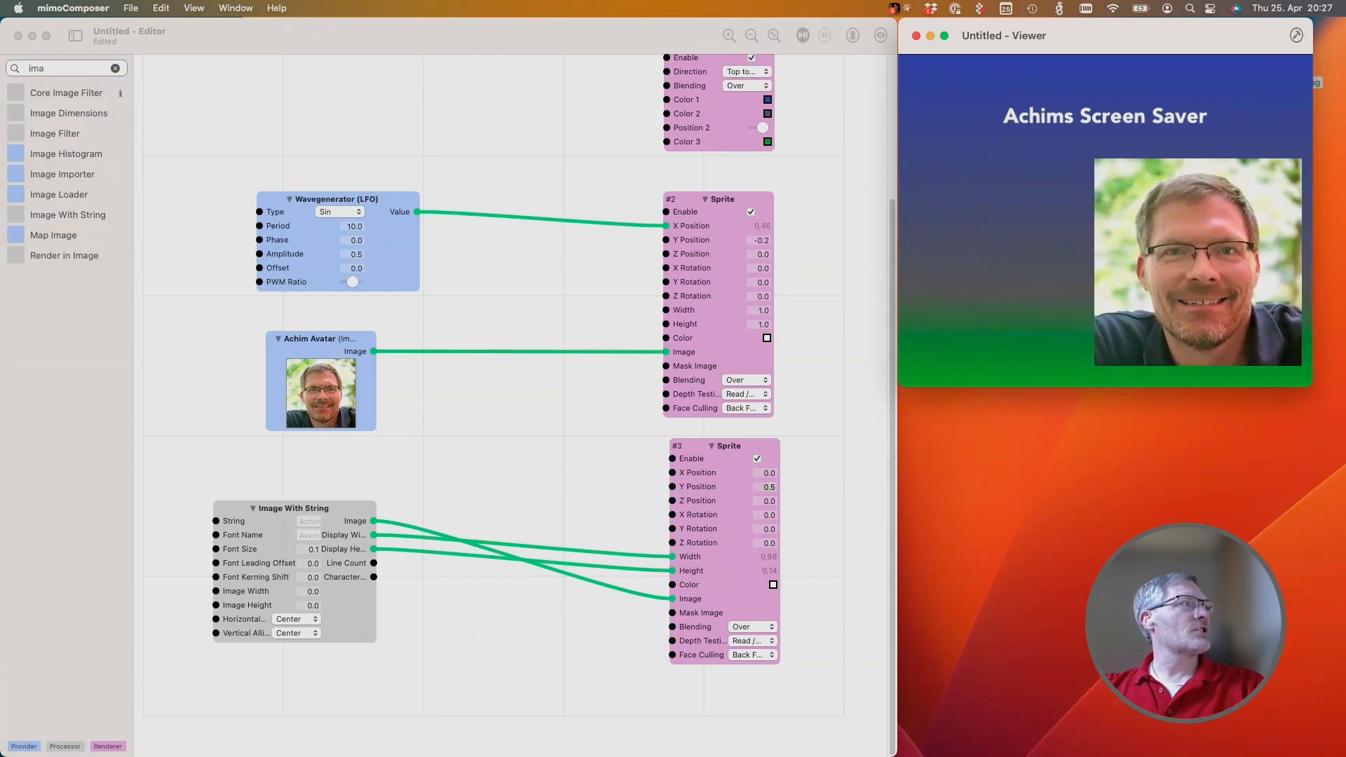
{"action": "left_click", "coordinate": [777, 359]}
Add an Anchor Position patch before the title Sprite and feed its Width and Height from Image With String's Display Width and Display Height
{"action": "left_click", "coordinate": [115, 68]}
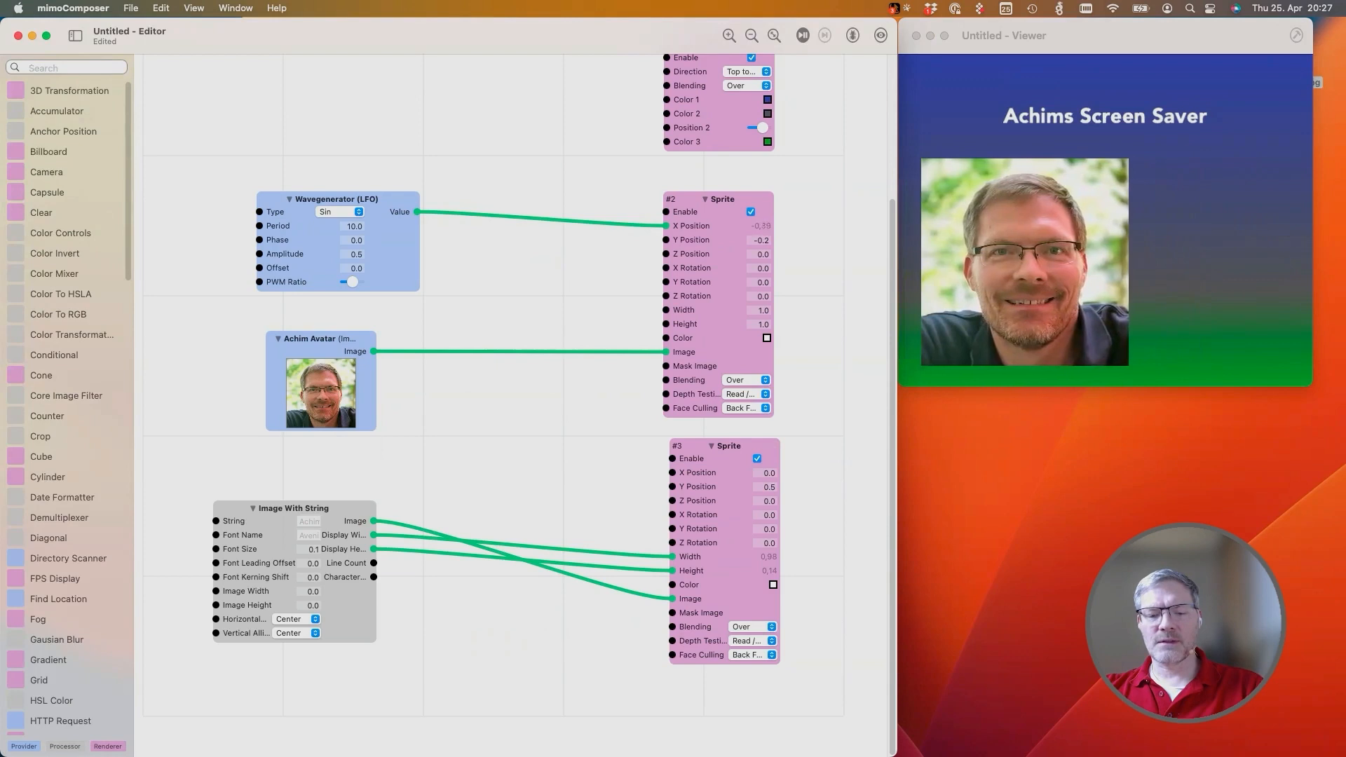
{"action": "type", "text": "anch"}
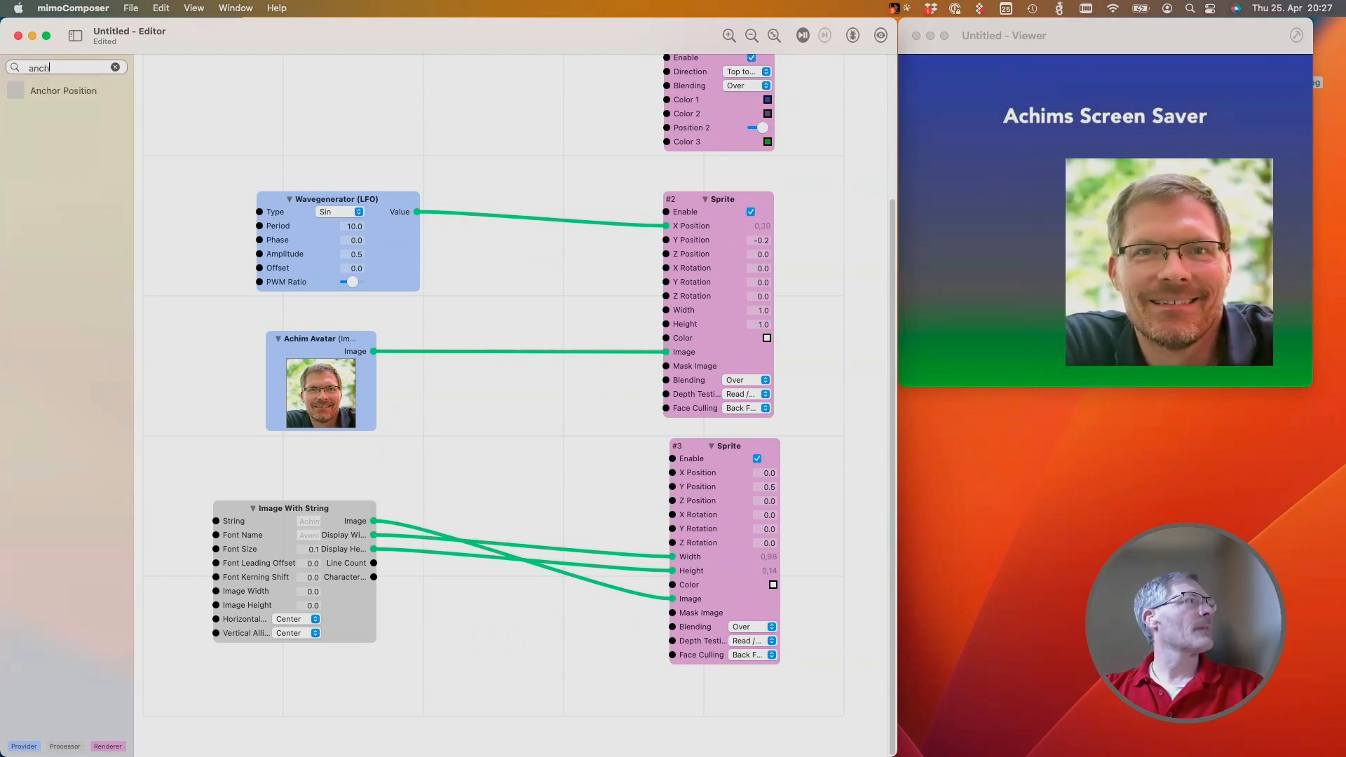
{"action": "left_click_drag", "start_coordinate": [63, 90], "coordinate": [522, 451]}
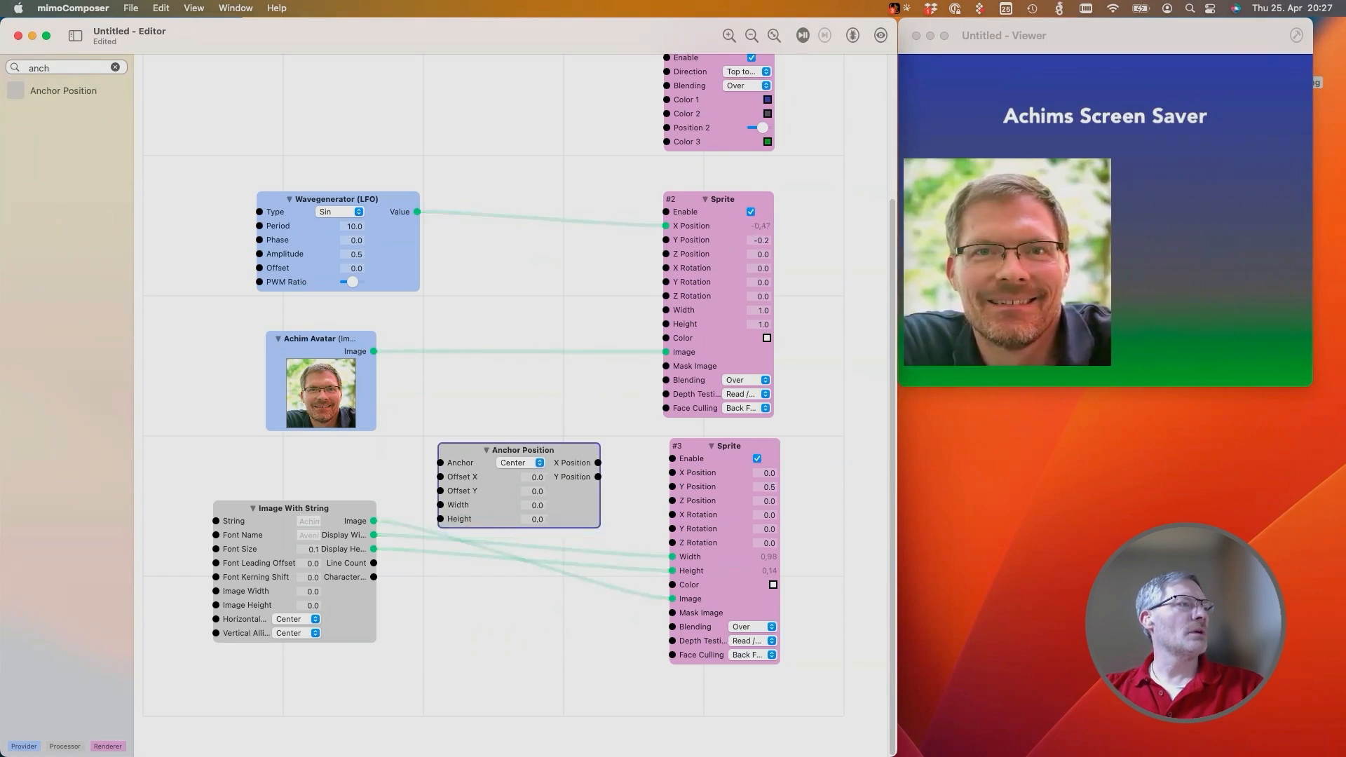
{"action": "left_click_drag", "start_coordinate": [373, 535], "coordinate": [419, 506]}
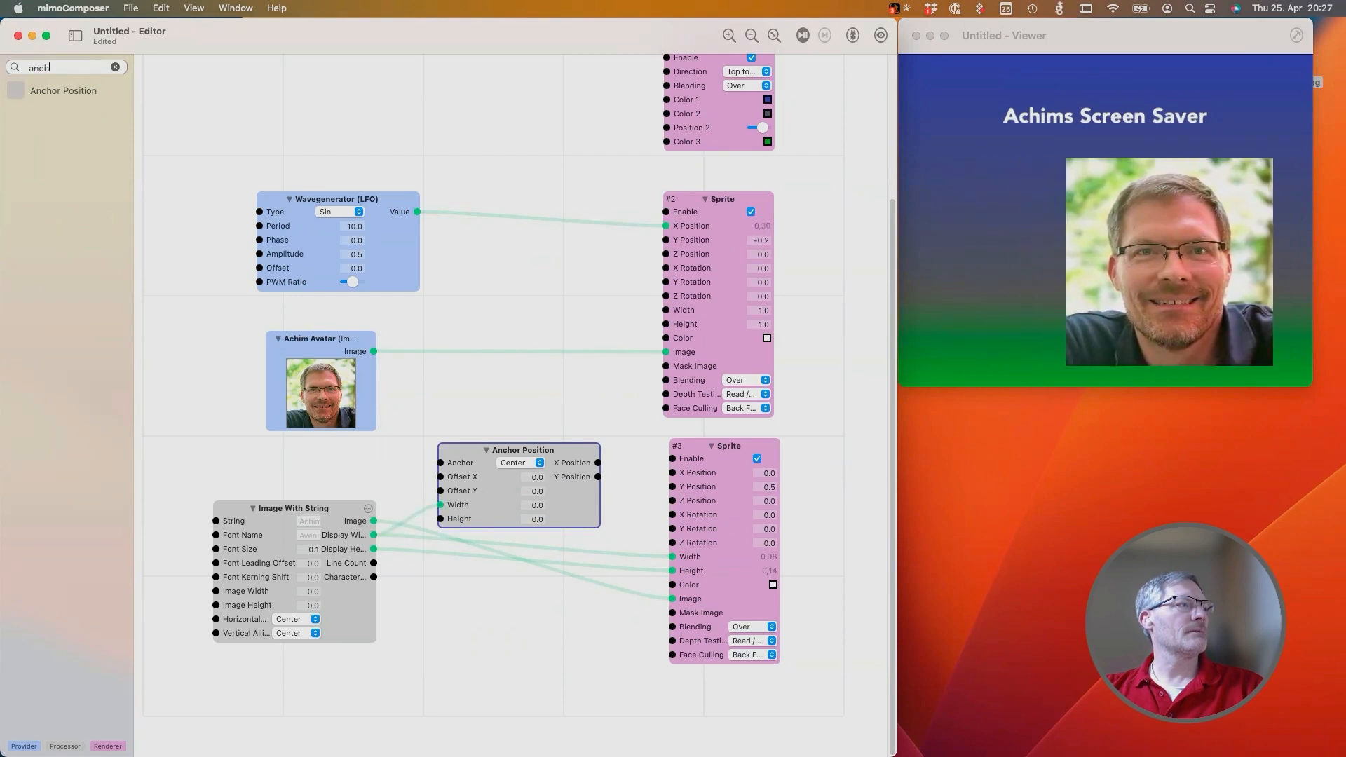
Set the Anchor Position to Top Center and connect its X Position and Y Position outputs to the title Sprite's matching inputs
{"action": "left_click", "coordinate": [519, 463]}
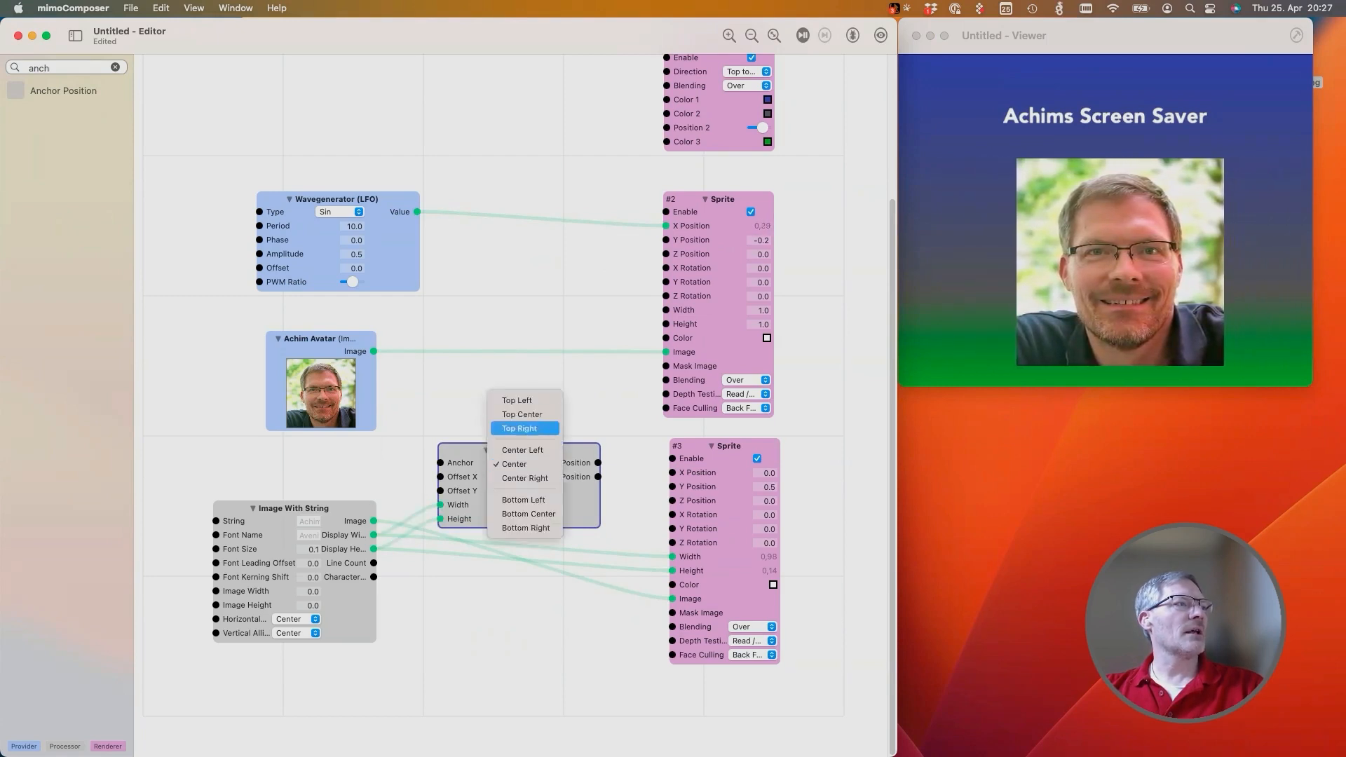
{"action": "left_click", "coordinate": [522, 414]}
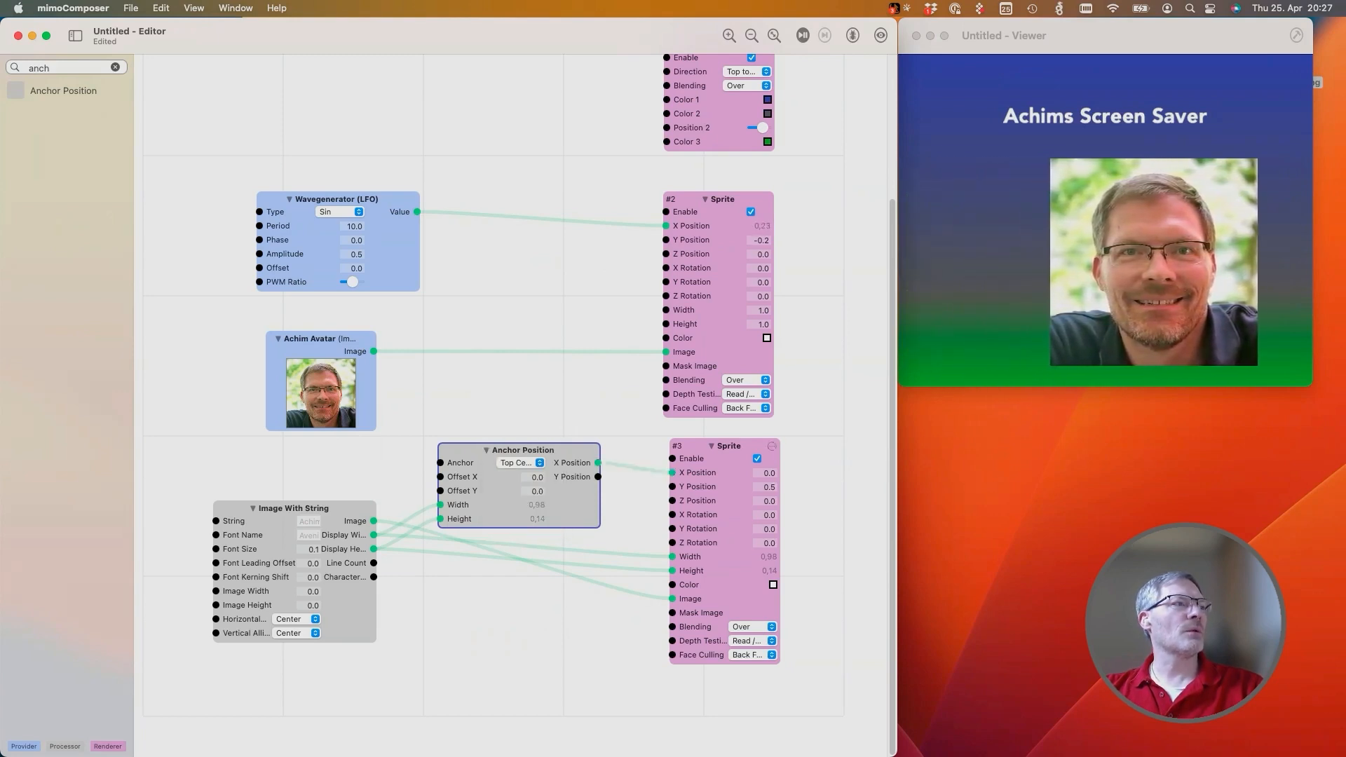
{"action": "left_click_drag", "start_coordinate": [597, 476], "coordinate": [672, 486]}
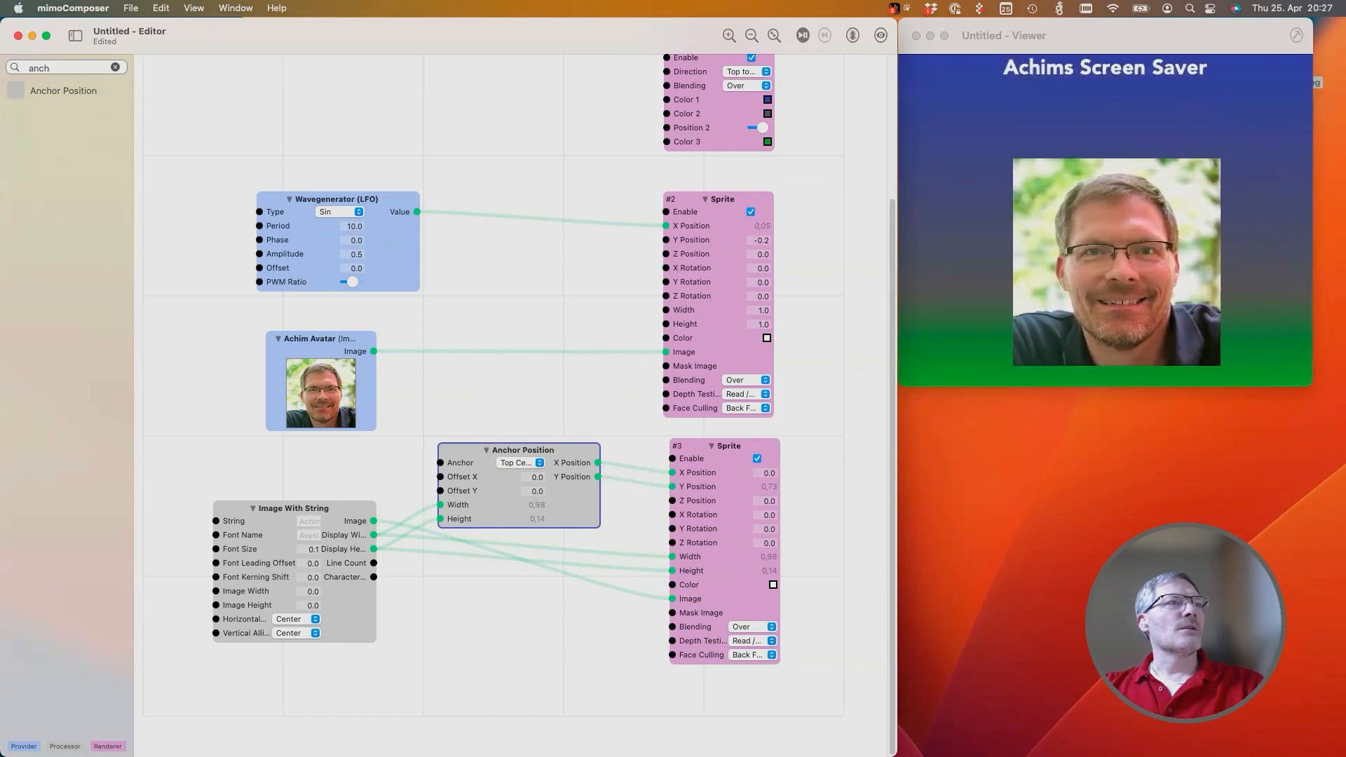
Set the Anchor Position's Offset Y to 0.1, resizing the Viewer window before and after to check the title's anchoring
{"action": "left_click_drag", "start_coordinate": [1311, 386], "coordinate": [1313, 463]}
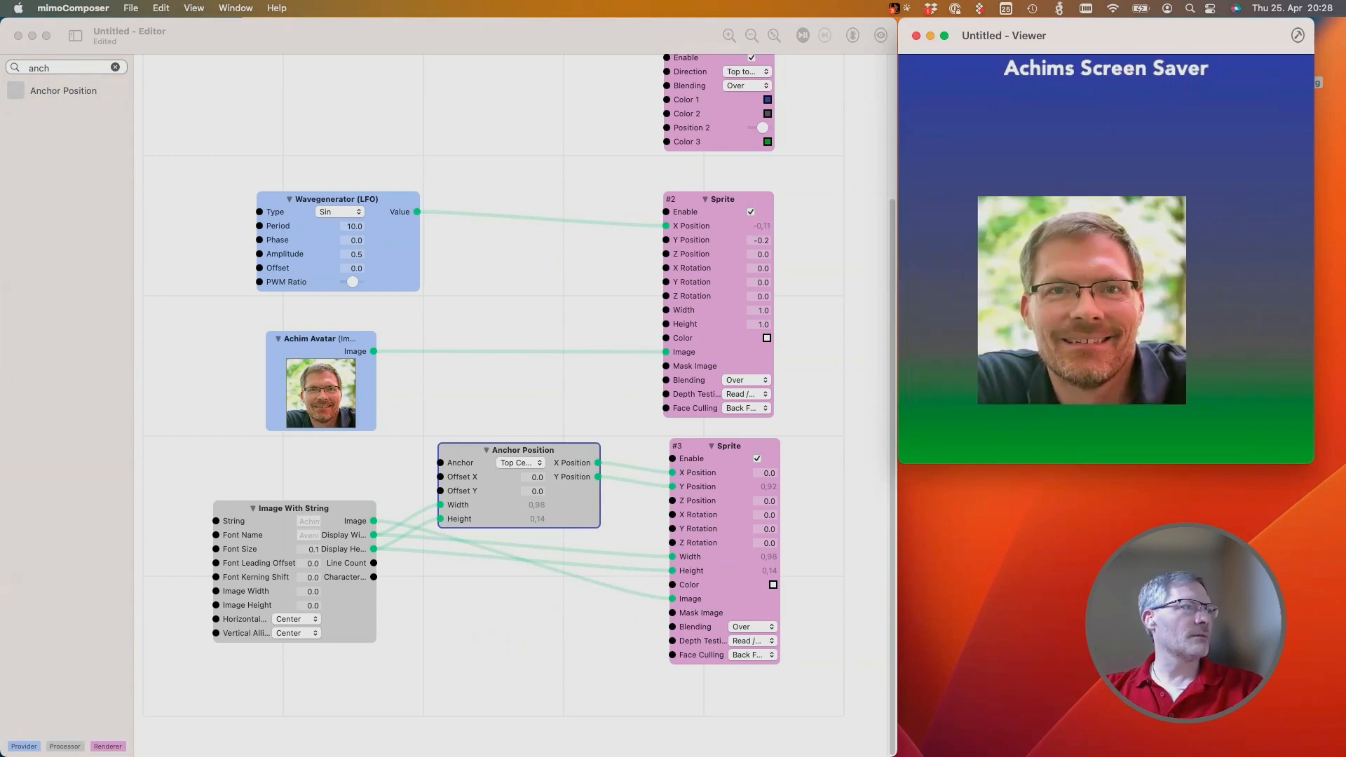
{"action": "left_click", "coordinate": [69, 68]}
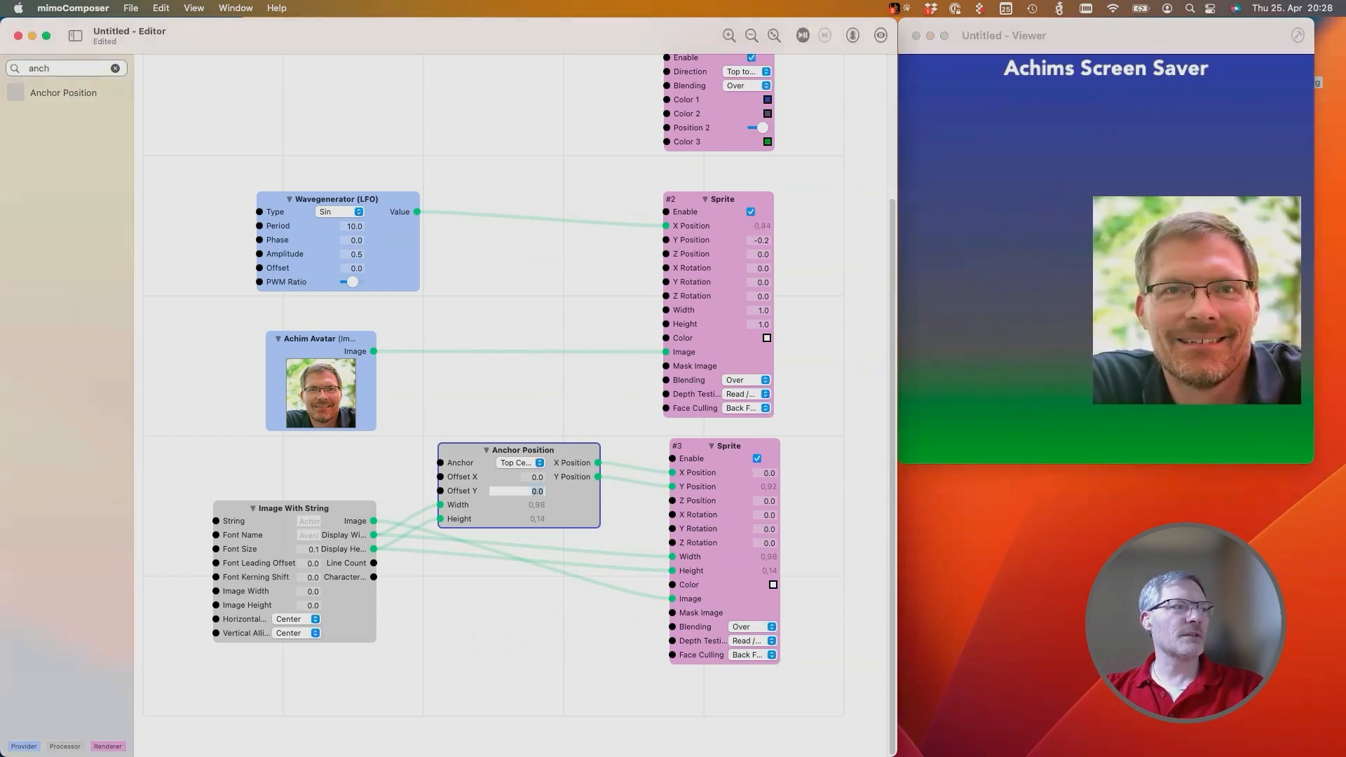
{"action": "type", "text": "0.1"}
{"action": "key", "text": "Return"}
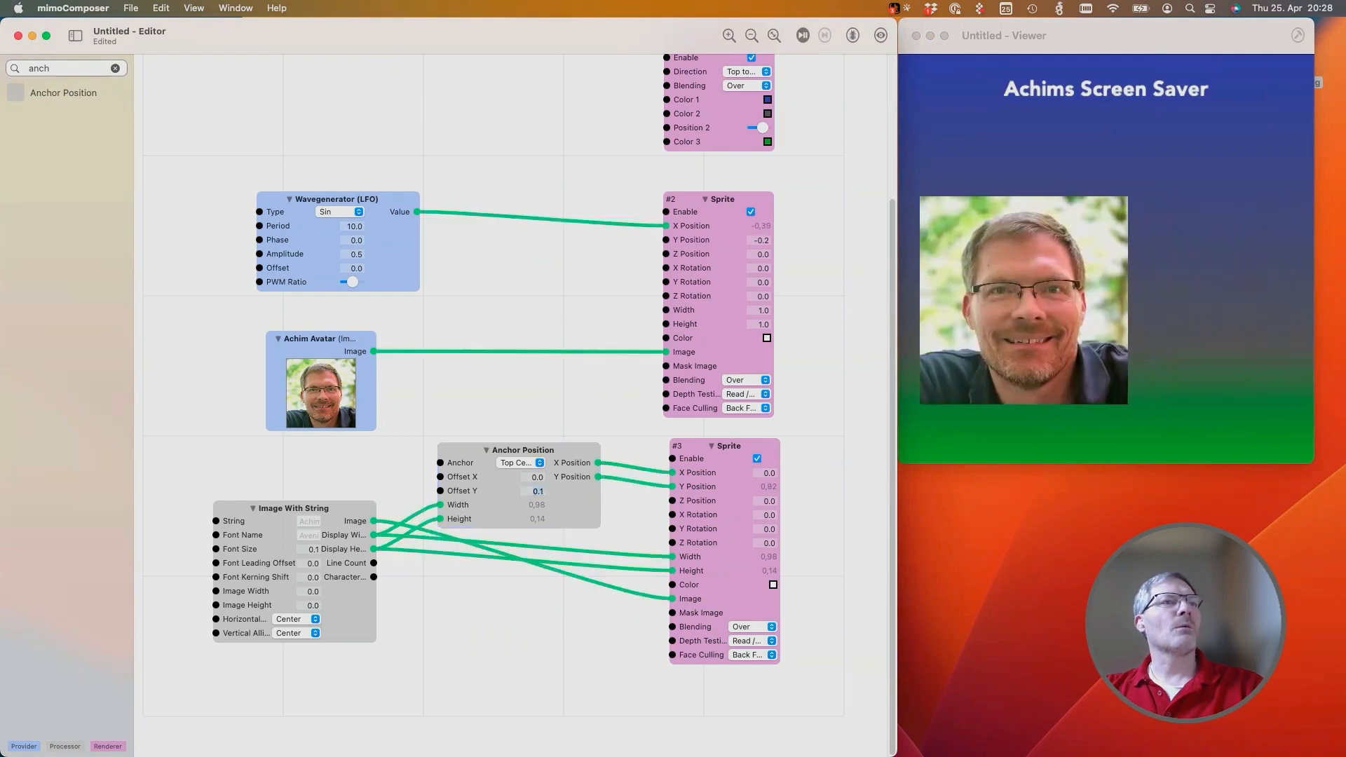
{"action": "mouse_move", "coordinate": [1312, 462]}
{"action": "left_mouse_down"}
{"action": "mouse_move", "coordinate": [1255, 293]}
{"action": "mouse_move", "coordinate": [1168, 232]}
{"action": "mouse_move", "coordinate": [1275, 422]}
{"action": "mouse_move", "coordinate": [1276, 588]}
{"action": "mouse_move", "coordinate": [1307, 560]}
{"action": "mouse_move", "coordinate": [1316, 393]}
{"action": "mouse_move", "coordinate": [1304, 460]}
{"action": "left_mouse_up"}
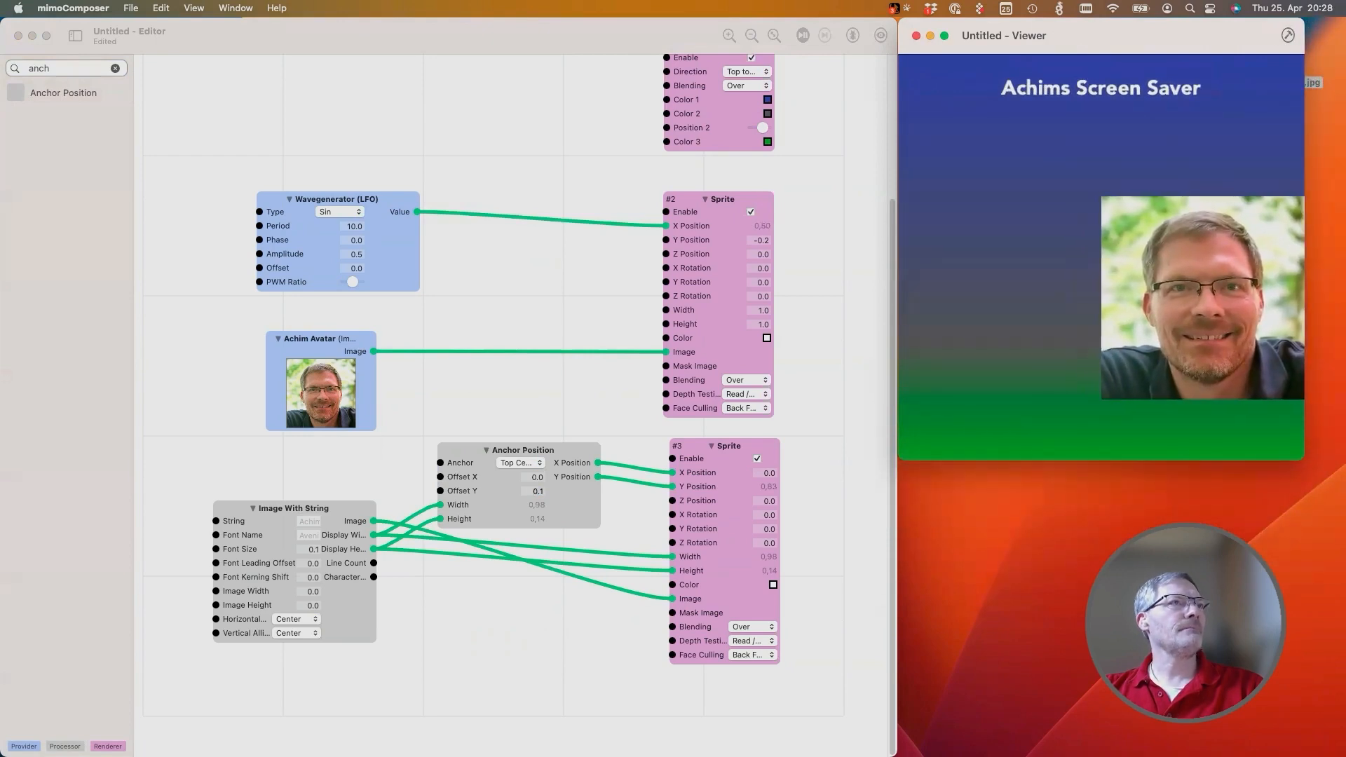
{"action": "key", "text": "super+grave"}
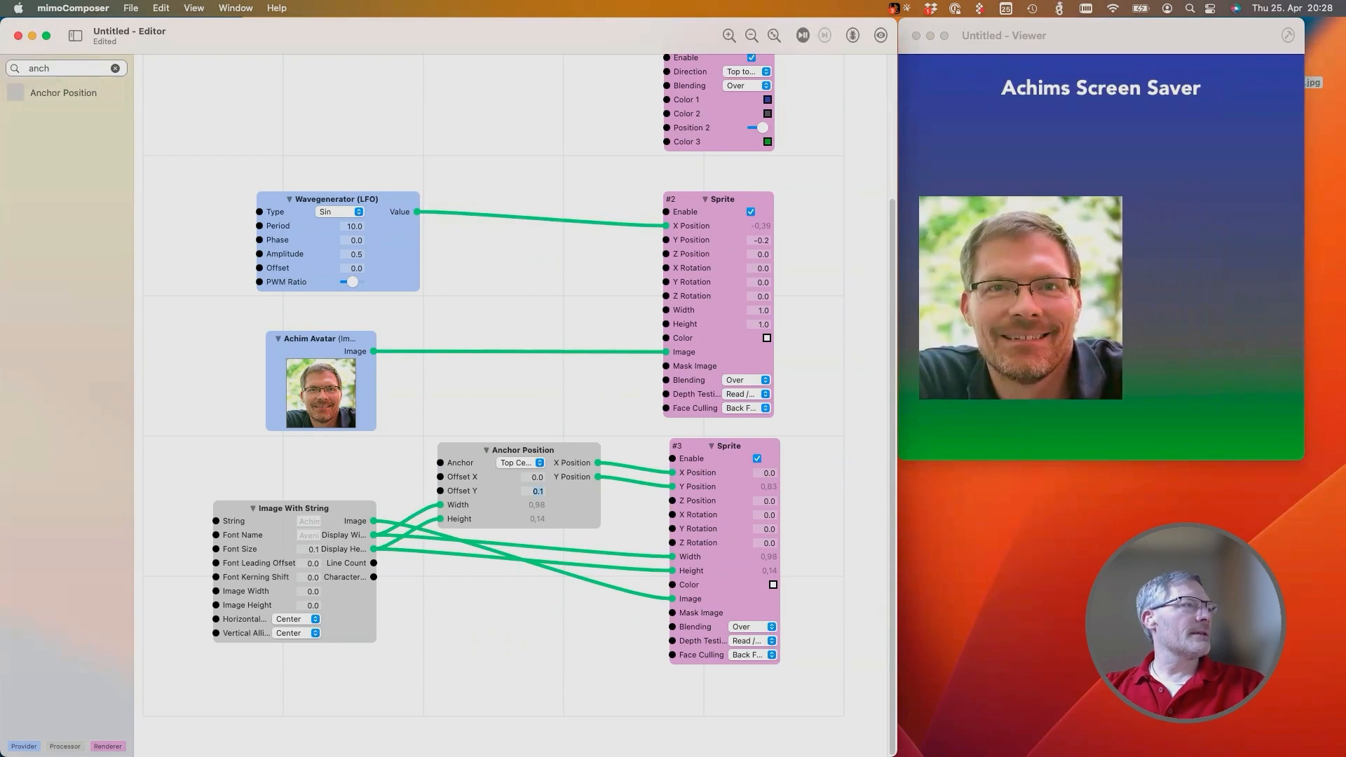
Search the patch library for blur and add a Gausian Blur patch between the avatar image and its Sprite
{"action": "scroll", "coordinate": [515, 386], "scroll_direction": "up", "scroll_amount": 2}
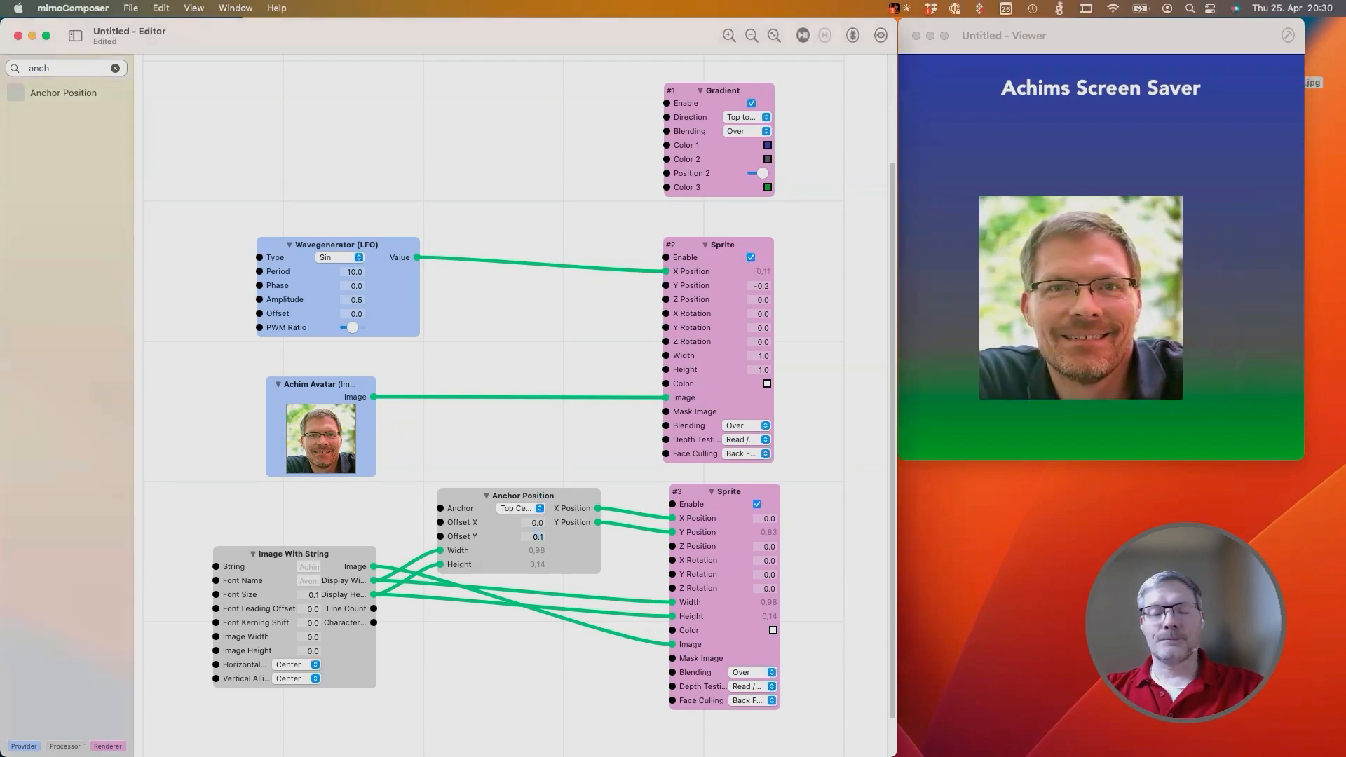
{"action": "left_click", "coordinate": [115, 68]}
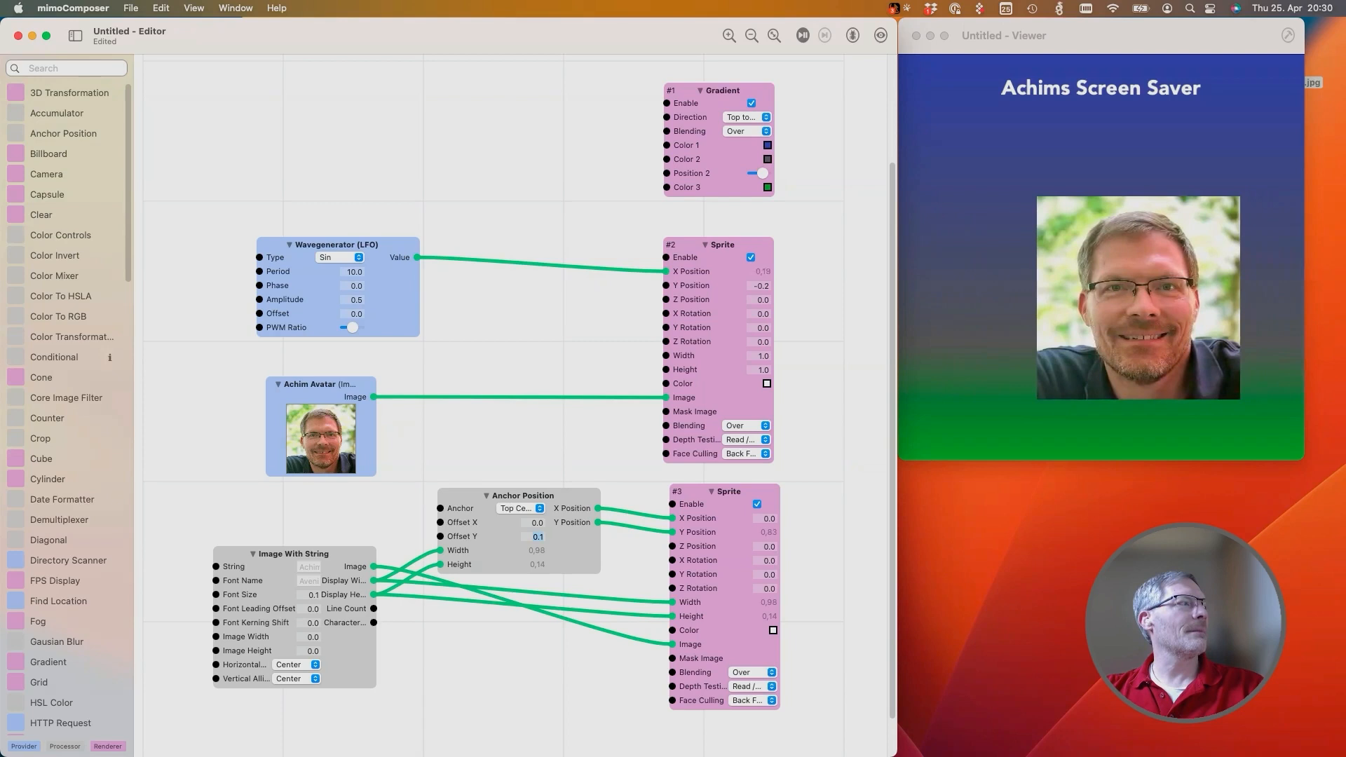
{"action": "scroll", "coordinate": [70, 341], "scroll_direction": "down", "scroll_amount": 3}
{"action": "scroll", "coordinate": [70, 351], "scroll_direction": "down", "scroll_amount": 5}
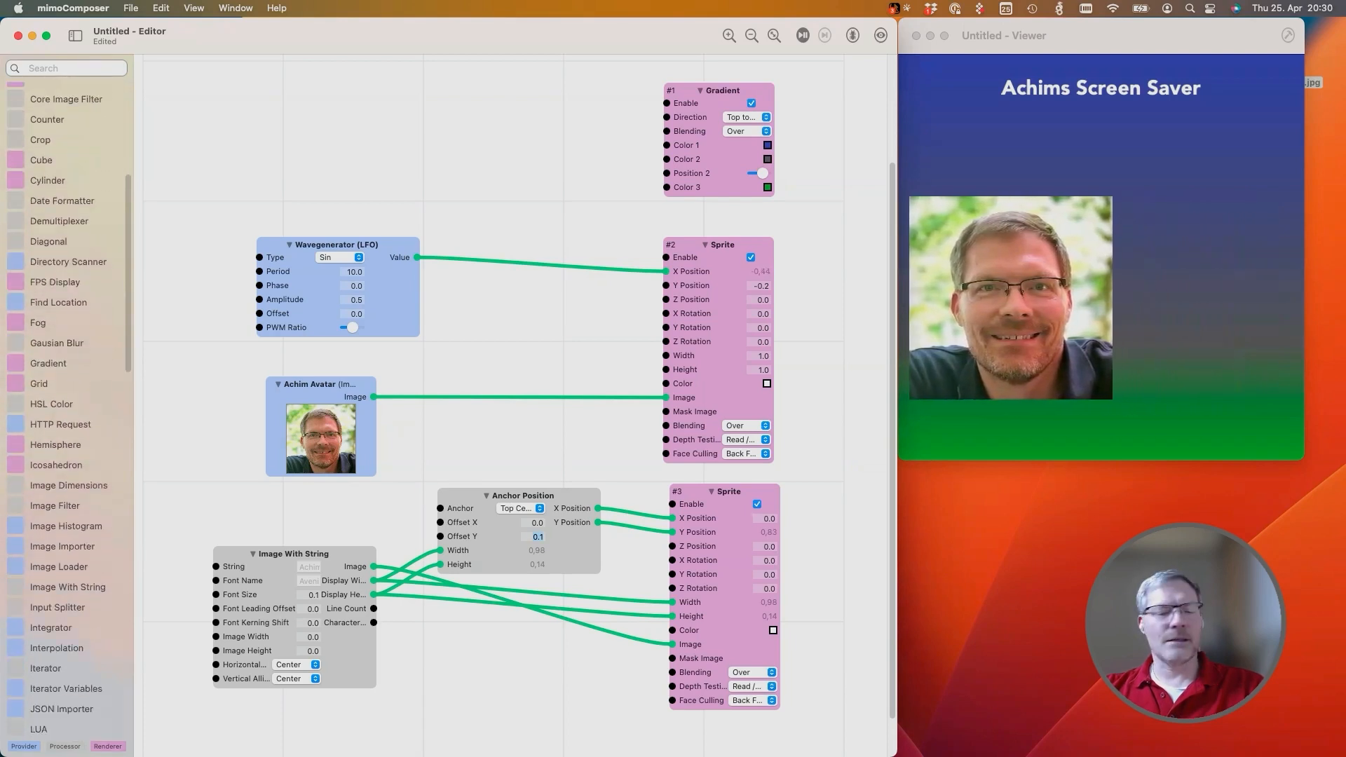
{"action": "type", "text": "blur"}
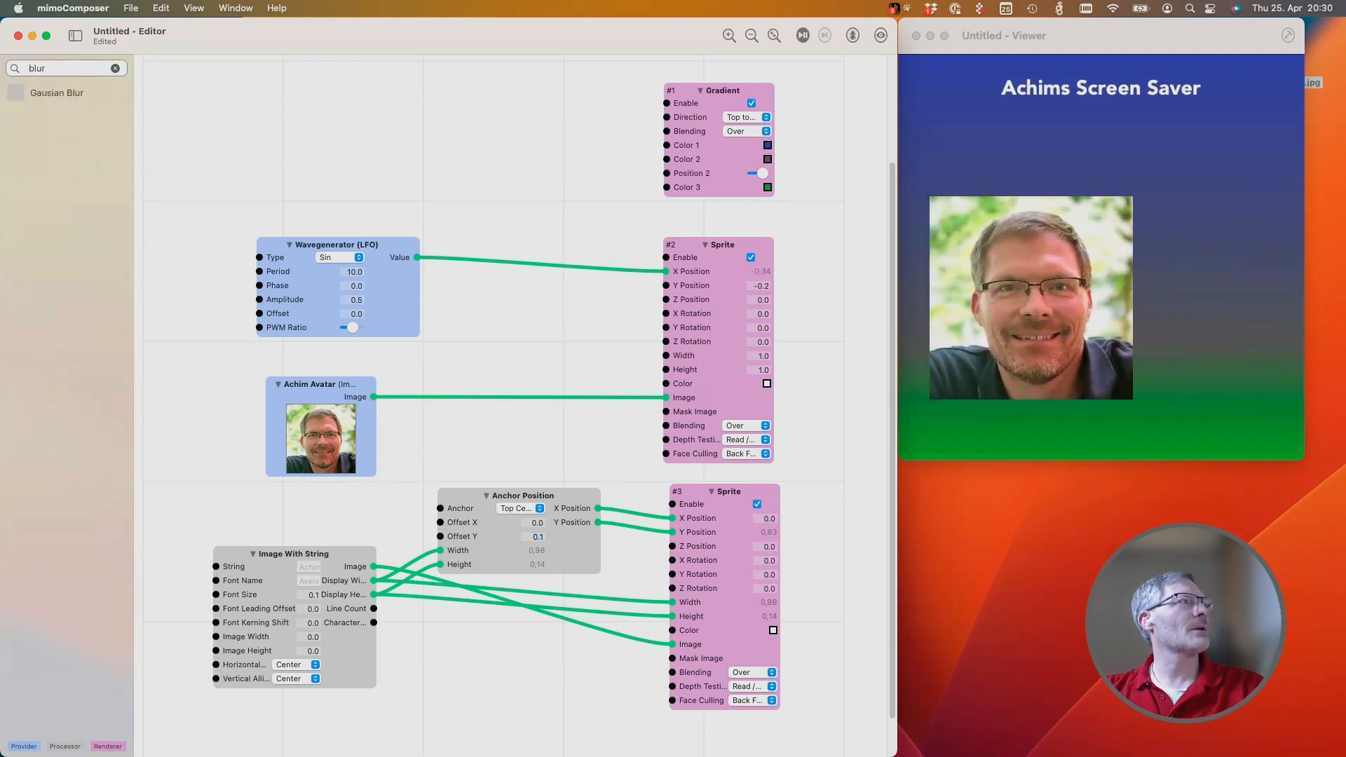
{"action": "left_click_drag", "start_coordinate": [56, 92], "coordinate": [502, 395]}
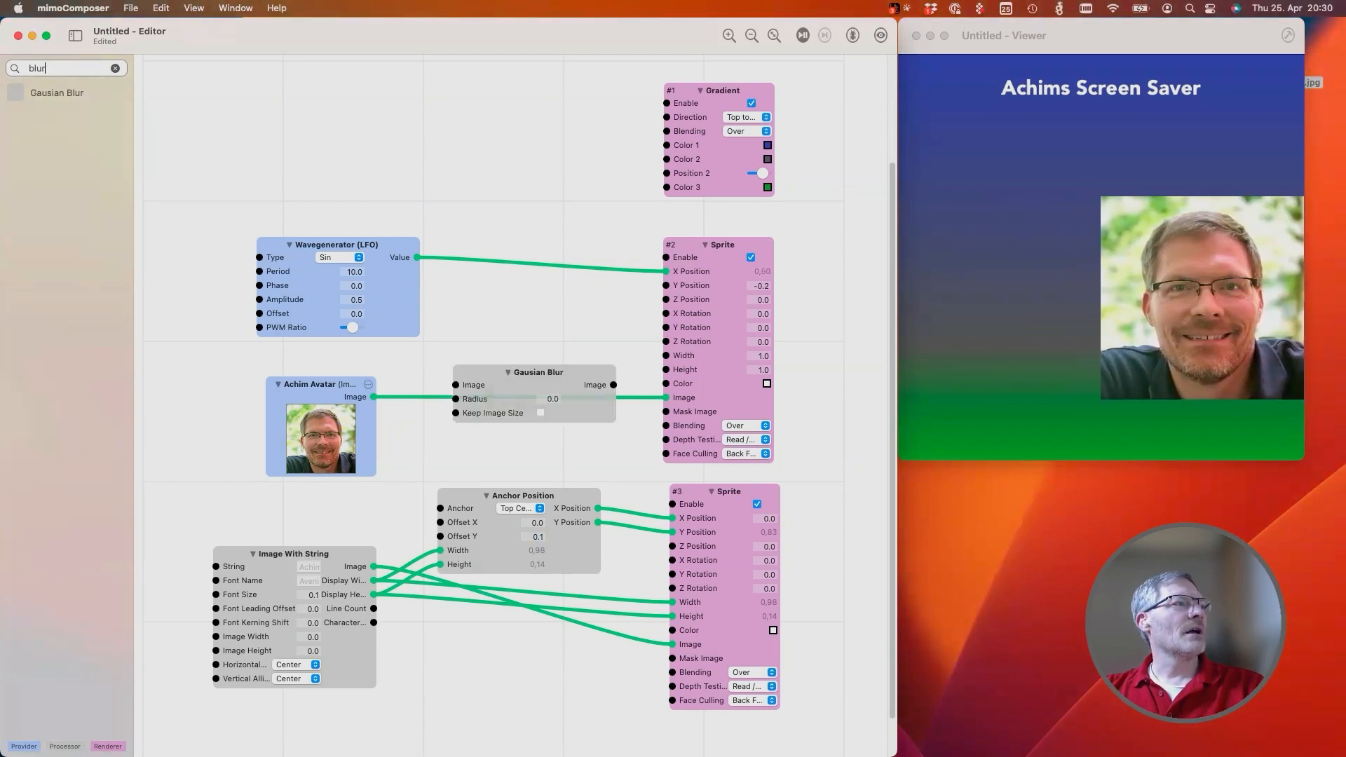
Route the avatar image through the Gausian Blur patch into the avatar Sprite's Image input, repositioning the patch between them
{"action": "left_click_drag", "start_coordinate": [373, 397], "coordinate": [455, 385]}
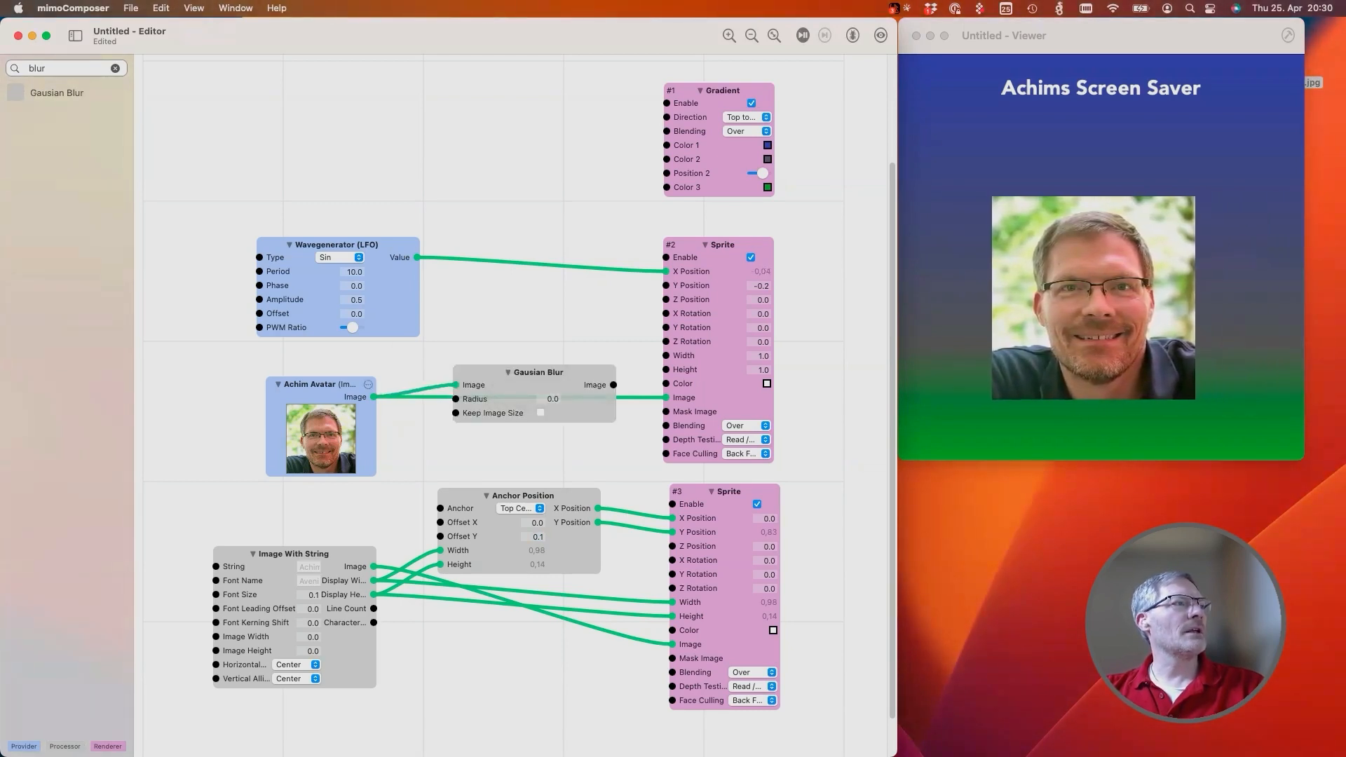
{"action": "left_click_drag", "start_coordinate": [536, 372], "coordinate": [535, 337]}
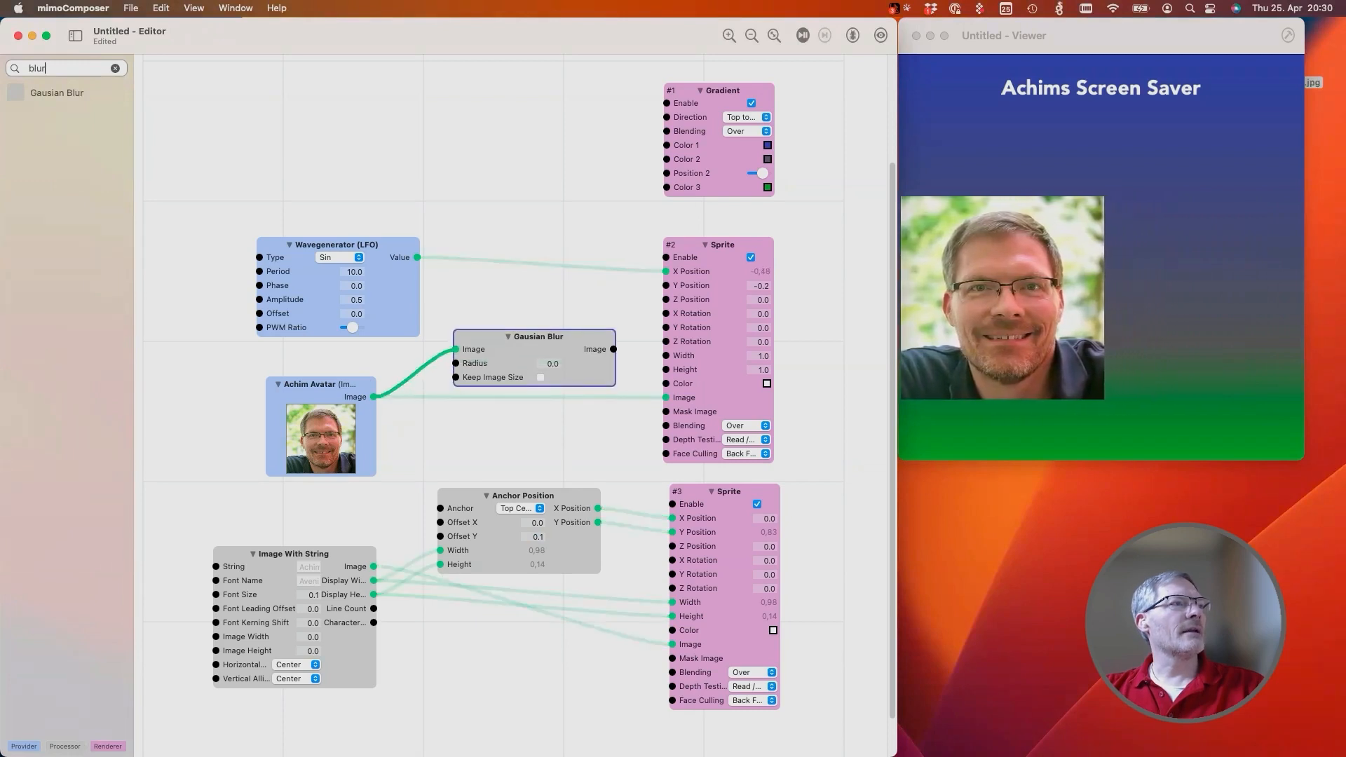
{"action": "left_click_drag", "start_coordinate": [613, 349], "coordinate": [666, 397]}
{"action": "left_click_drag", "start_coordinate": [535, 336], "coordinate": [531, 365]}
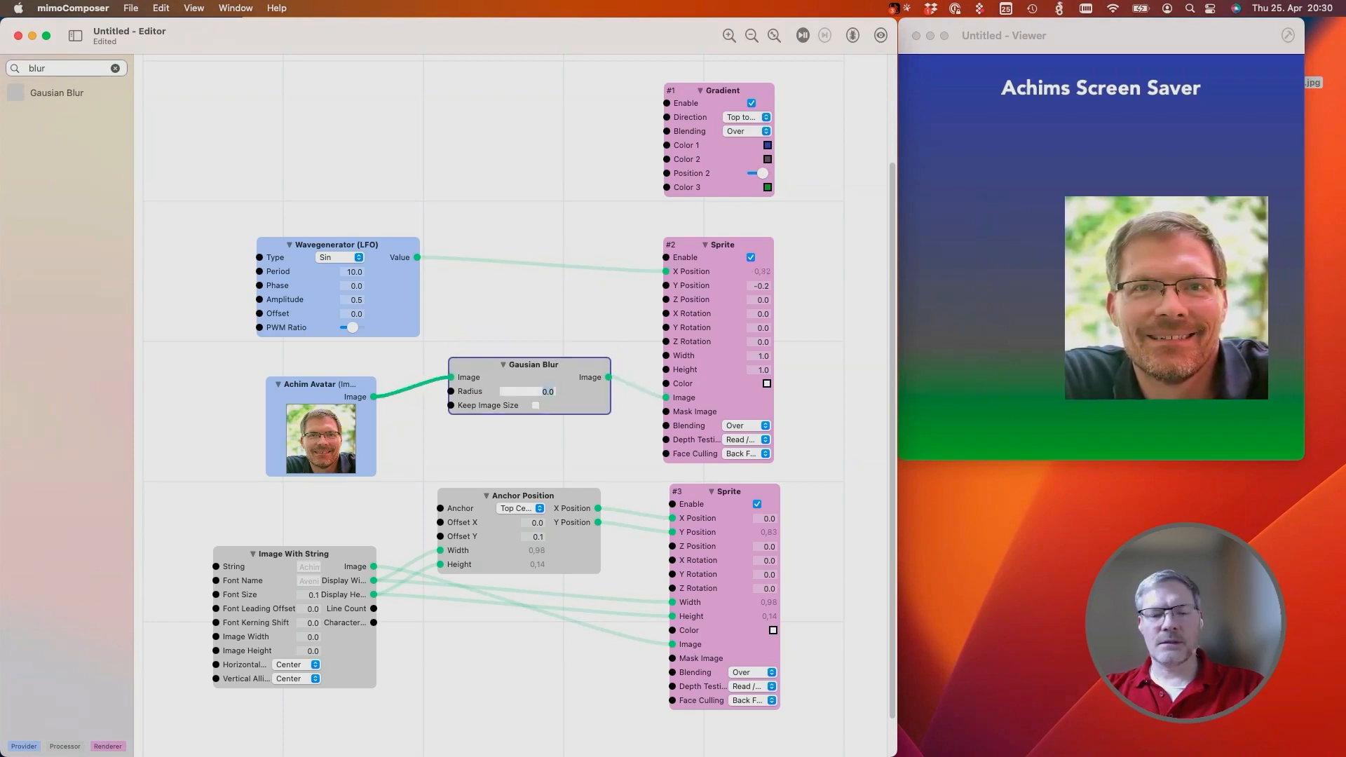
Set the Gausian Blur radius to 15.0 and shift the patch slightly closer to the avatar image patch
{"action": "key", "text": "Return"}
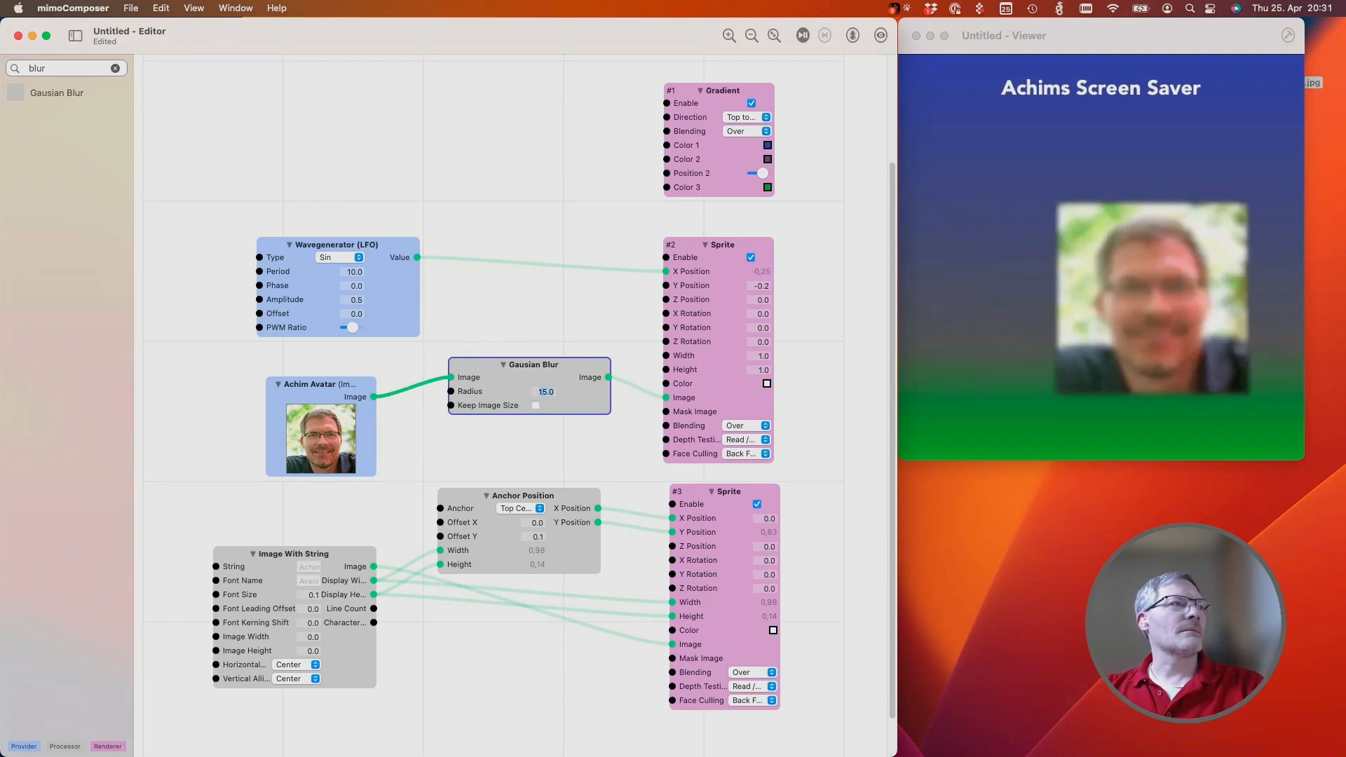
{"action": "mouse_move", "coordinate": [533, 364]}
{"action": "left_mouse_down"}
{"action": "mouse_move", "coordinate": [520, 392]}
{"action": "mouse_move", "coordinate": [518, 368]}
{"action": "left_mouse_up"}
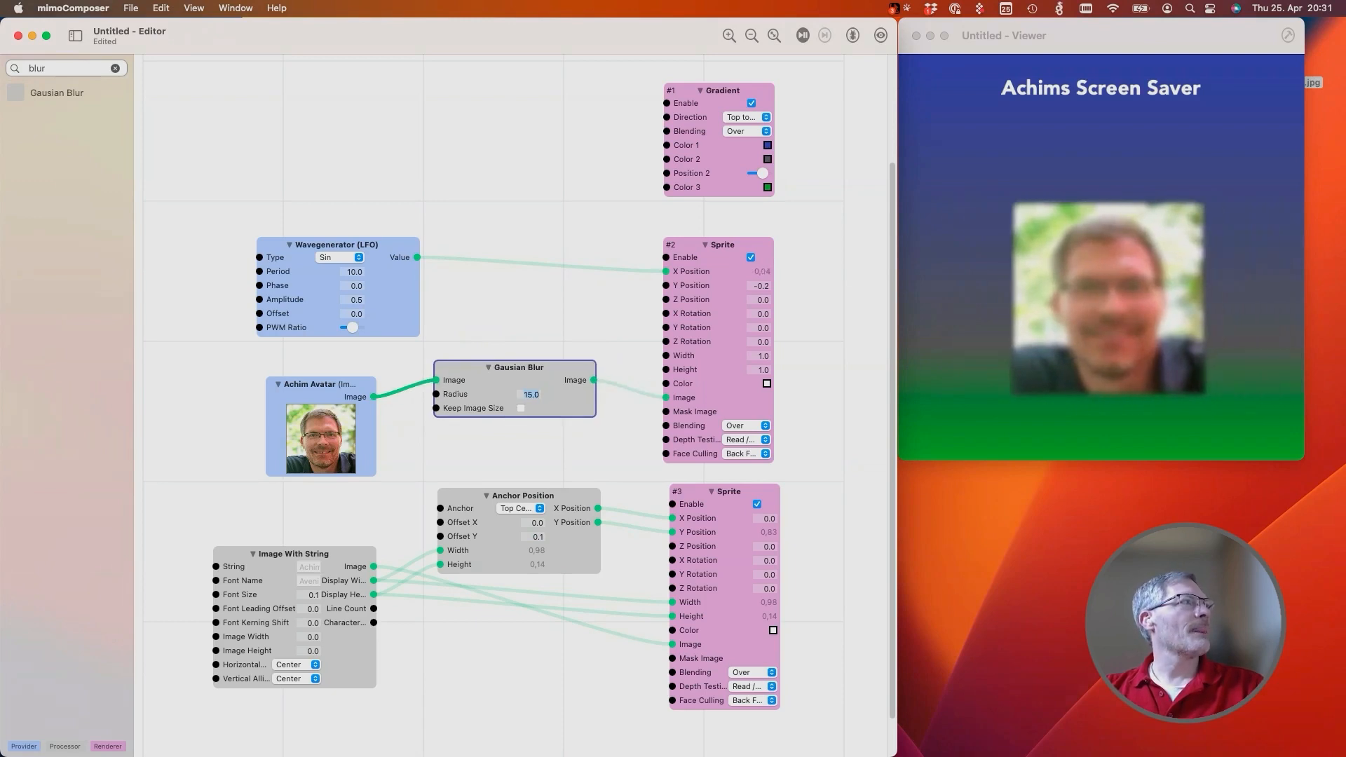
Search the patch library for image patches and add an Image Filter patch in the empty area above the Gausian Blur patch
{"action": "key", "text": "BackSpace"}
{"action": "key", "text": "BackSpace"}
{"action": "key", "text": "BackSpace"}
{"action": "key", "text": "BackSpace"}
{"action": "type", "text": "ima"}
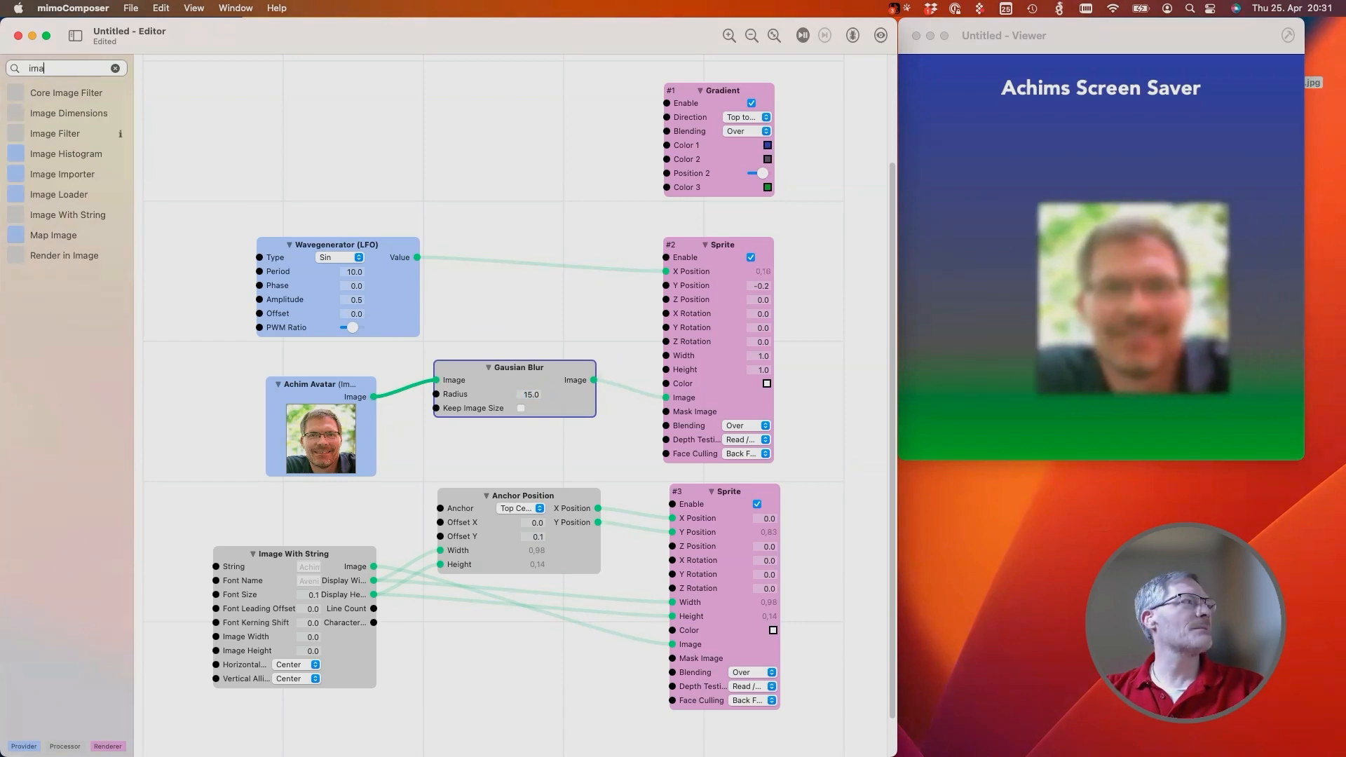
{"action": "left_click_drag", "start_coordinate": [54, 133], "coordinate": [490, 151]}
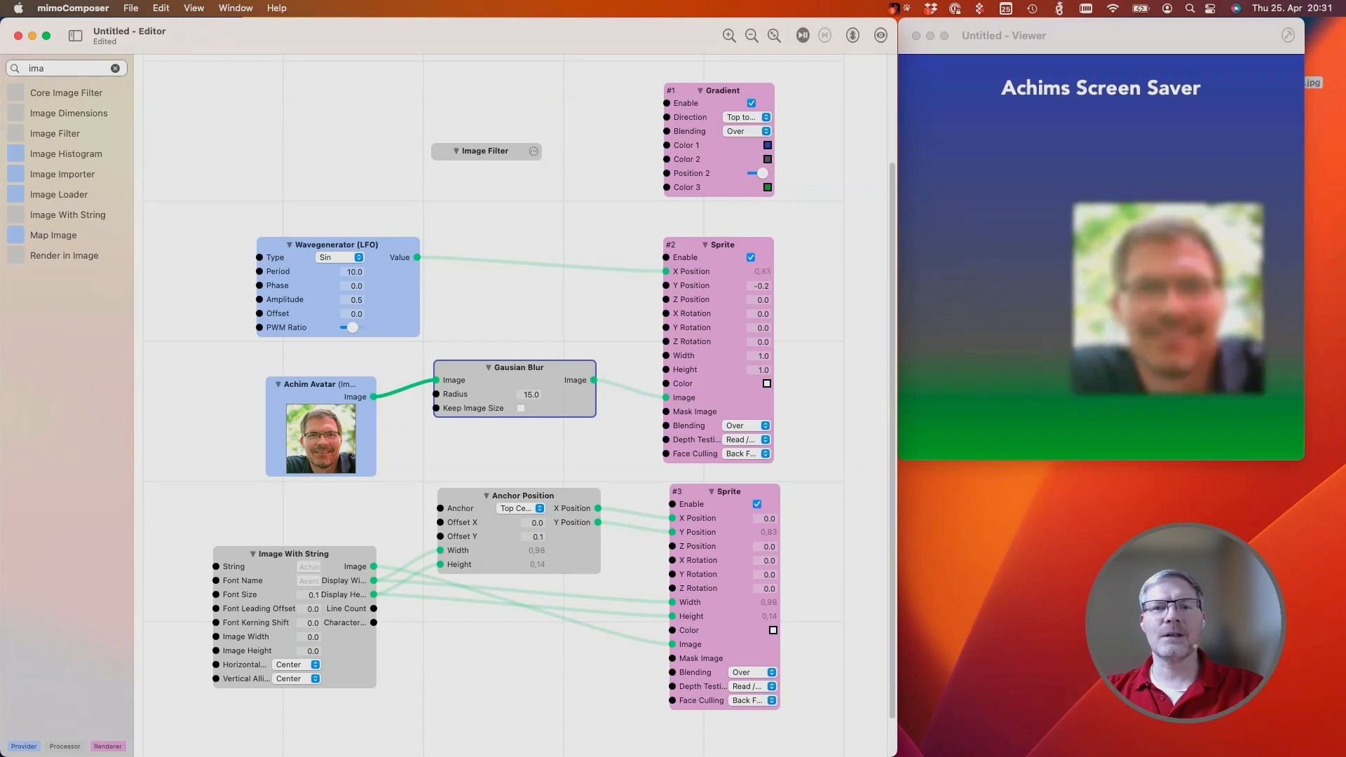
Browse the Image Filter patch's available filters and set its filter to Person Segmentation
{"action": "left_click", "coordinate": [534, 151]}
{"action": "left_click", "coordinate": [459, 176]}
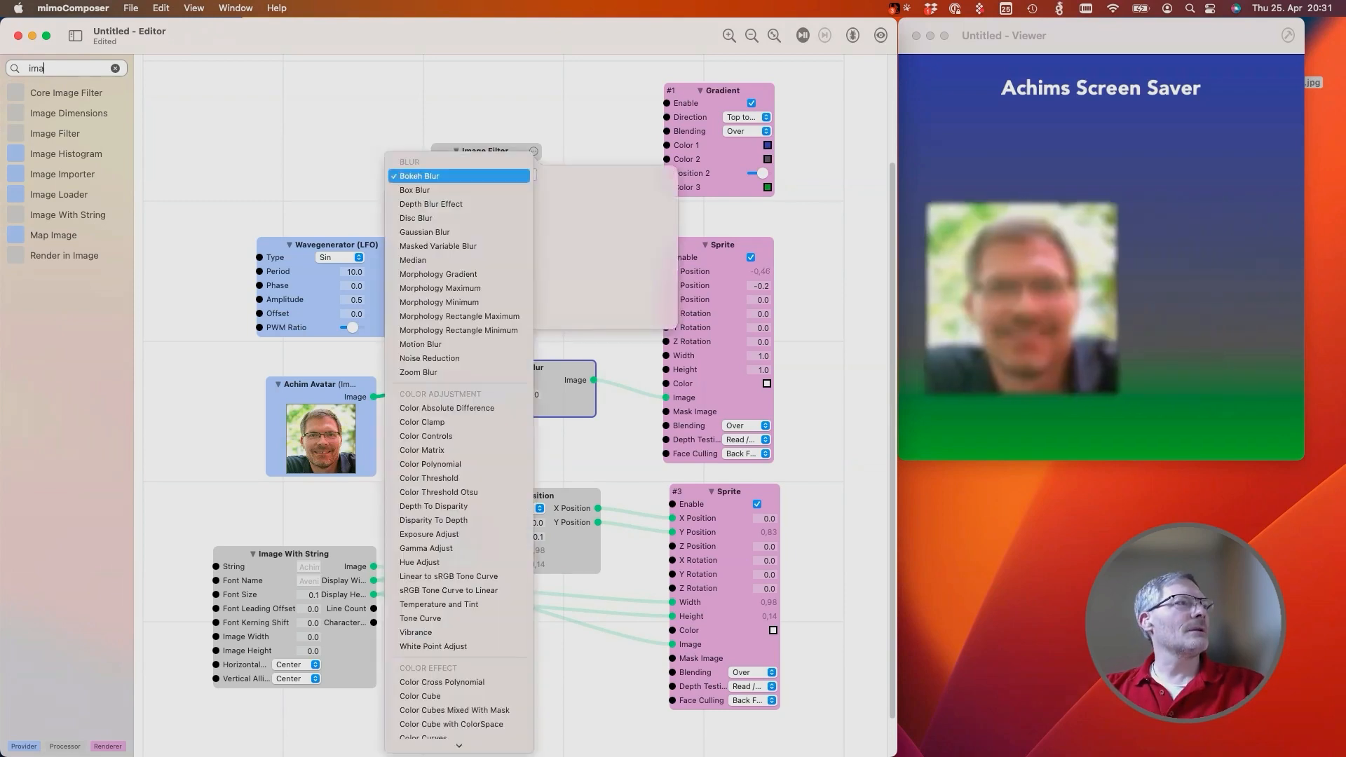
{"action": "scroll", "coordinate": [459, 307], "scroll_direction": "down", "scroll_amount": 4}
{"action": "scroll", "coordinate": [459, 304], "scroll_direction": "down", "scroll_amount": 20}
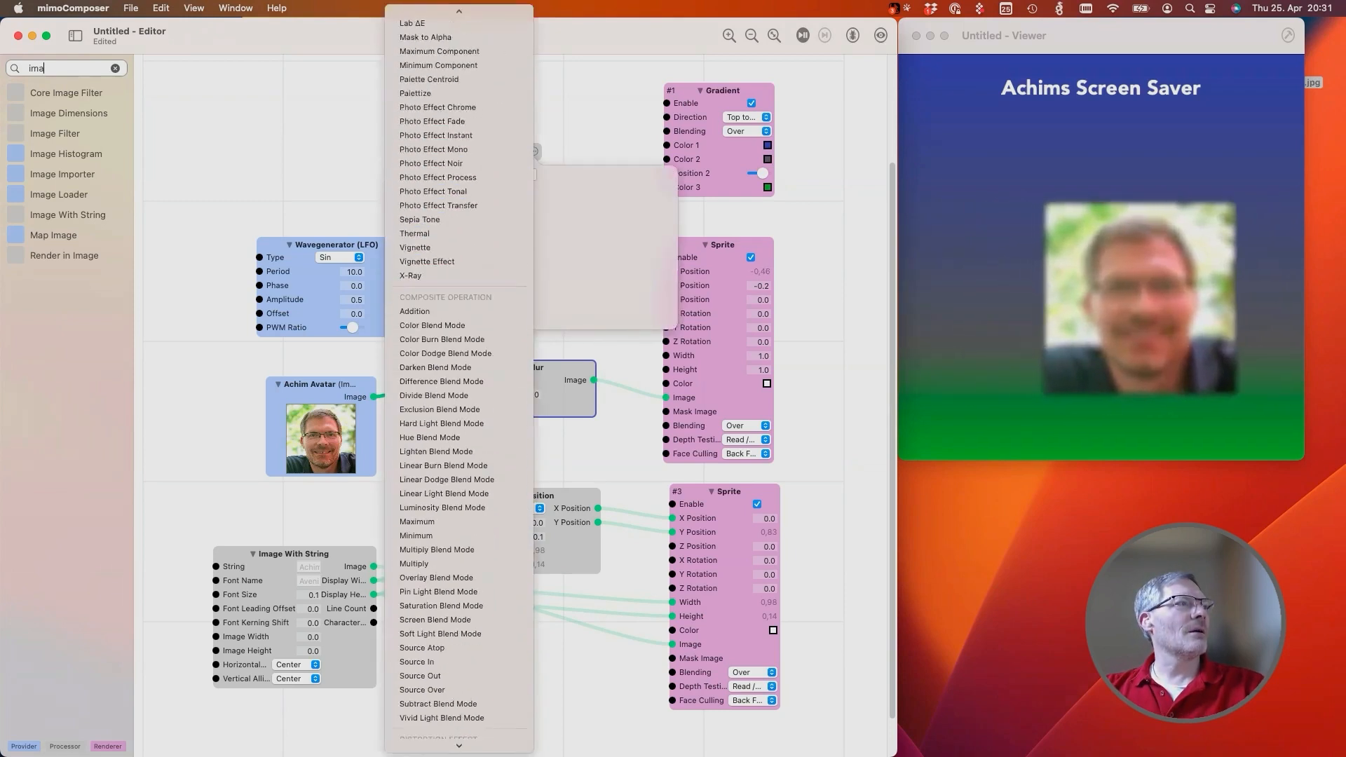
{"action": "scroll", "coordinate": [459, 302], "scroll_direction": "down", "scroll_amount": 20}
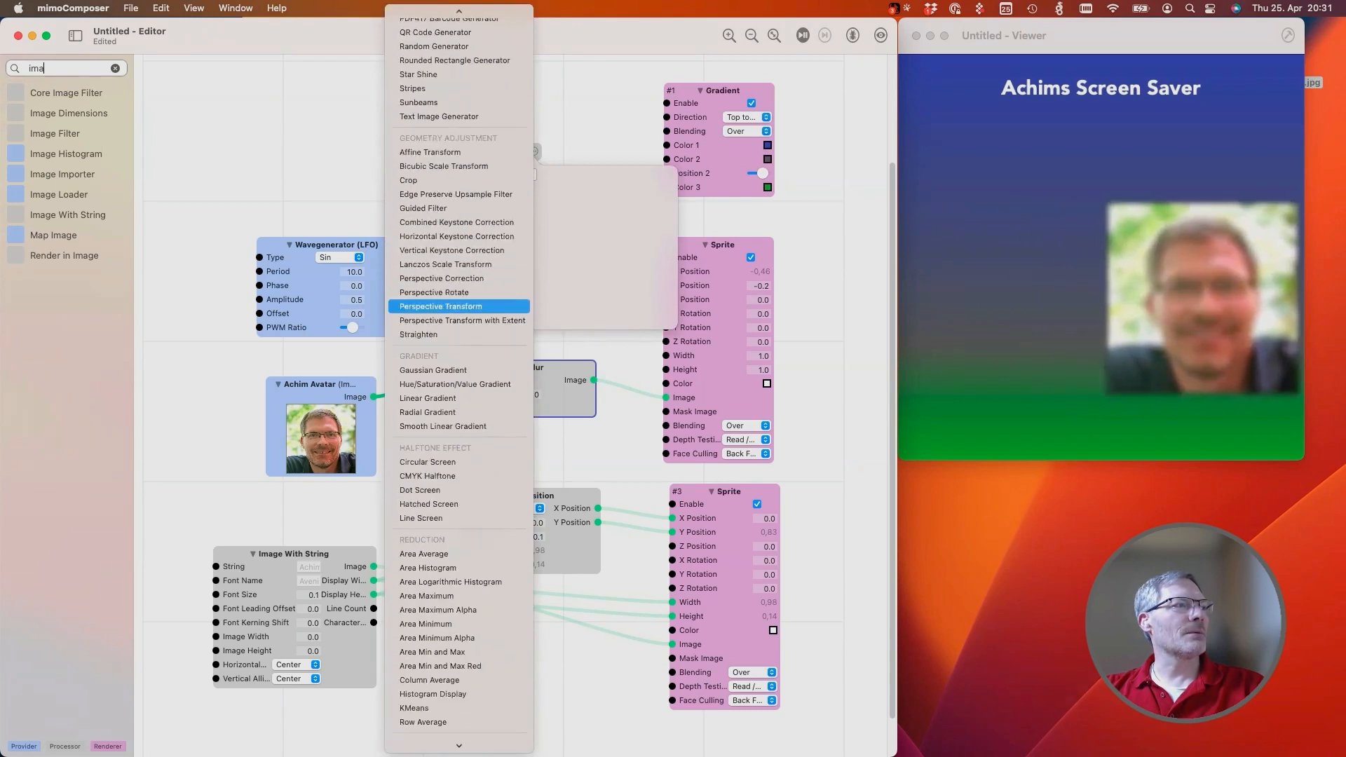
{"action": "scroll", "coordinate": [459, 304], "scroll_direction": "down", "scroll_amount": 20}
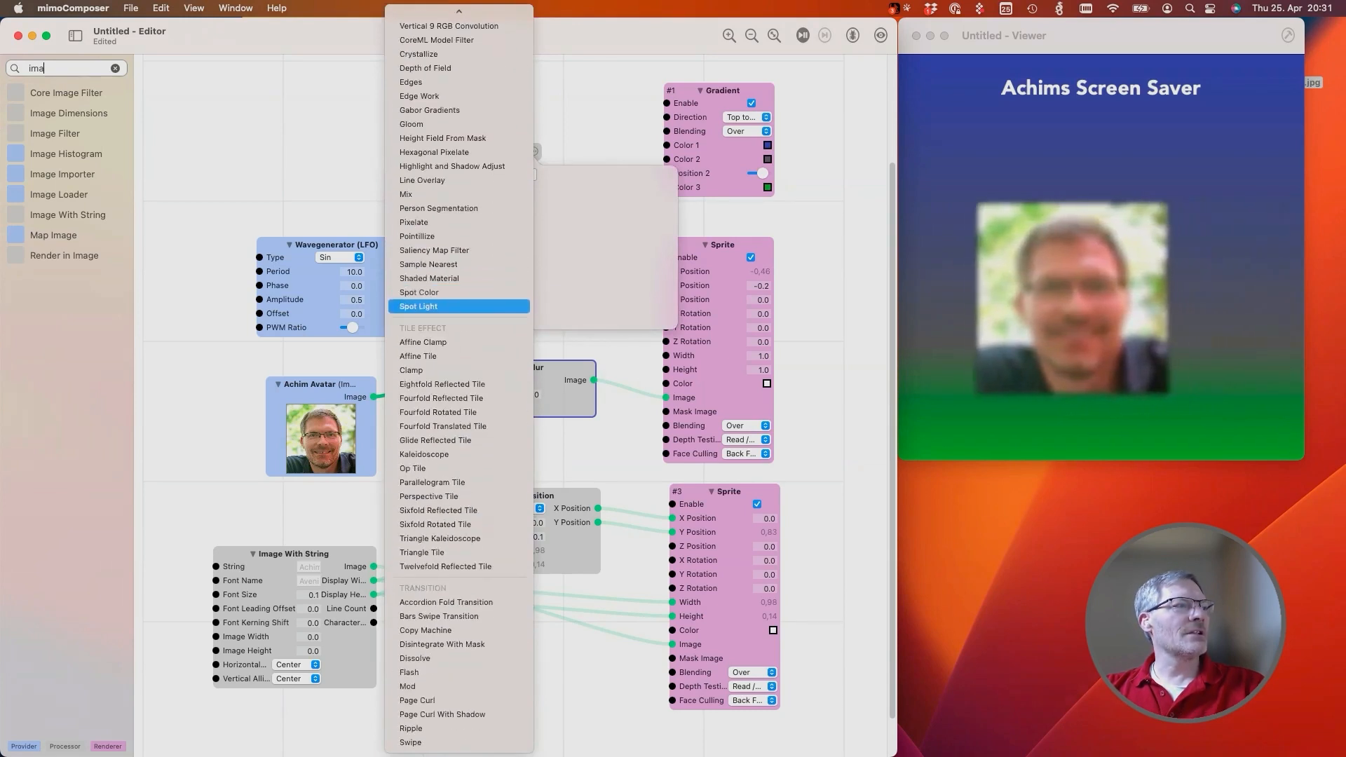
{"action": "scroll", "coordinate": [459, 304], "scroll_direction": "up", "scroll_amount": 20}
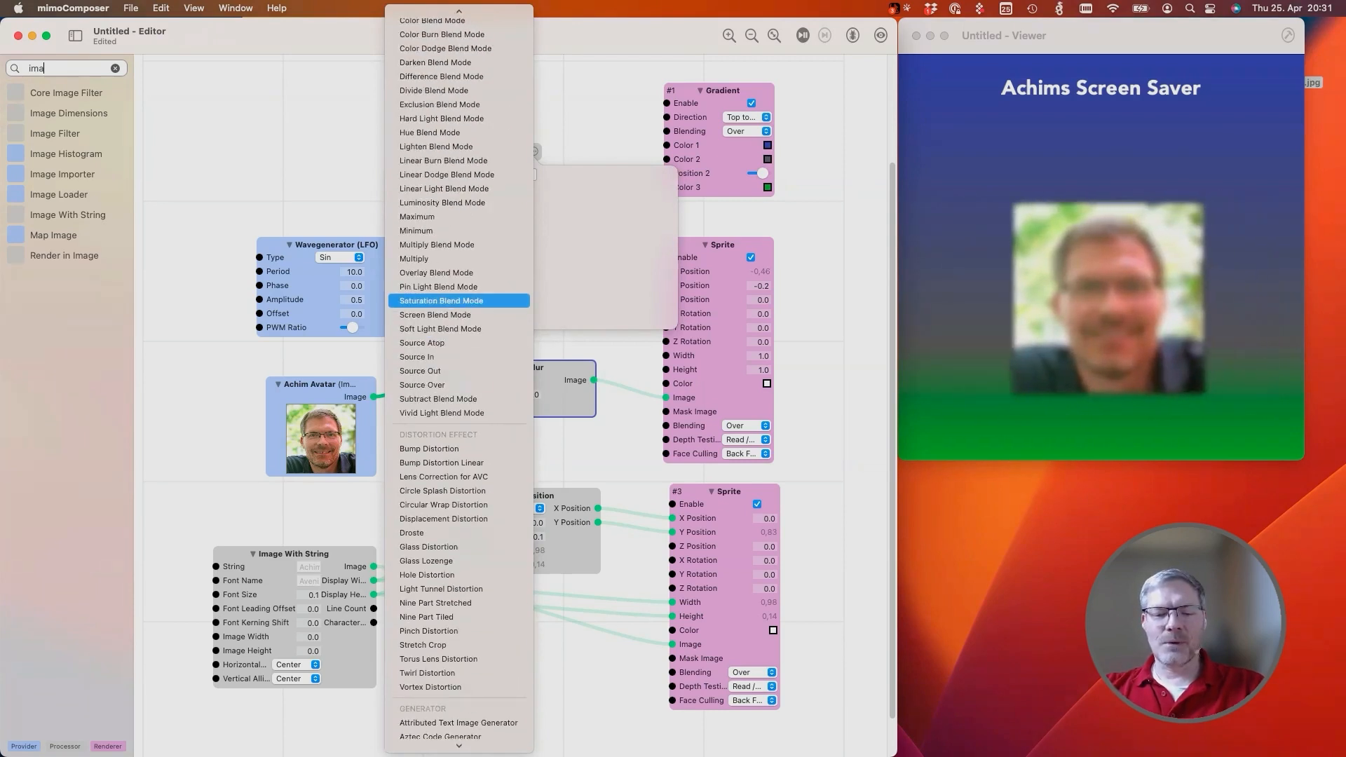
{"action": "scroll", "coordinate": [459, 303], "scroll_direction": "down", "scroll_amount": 18}
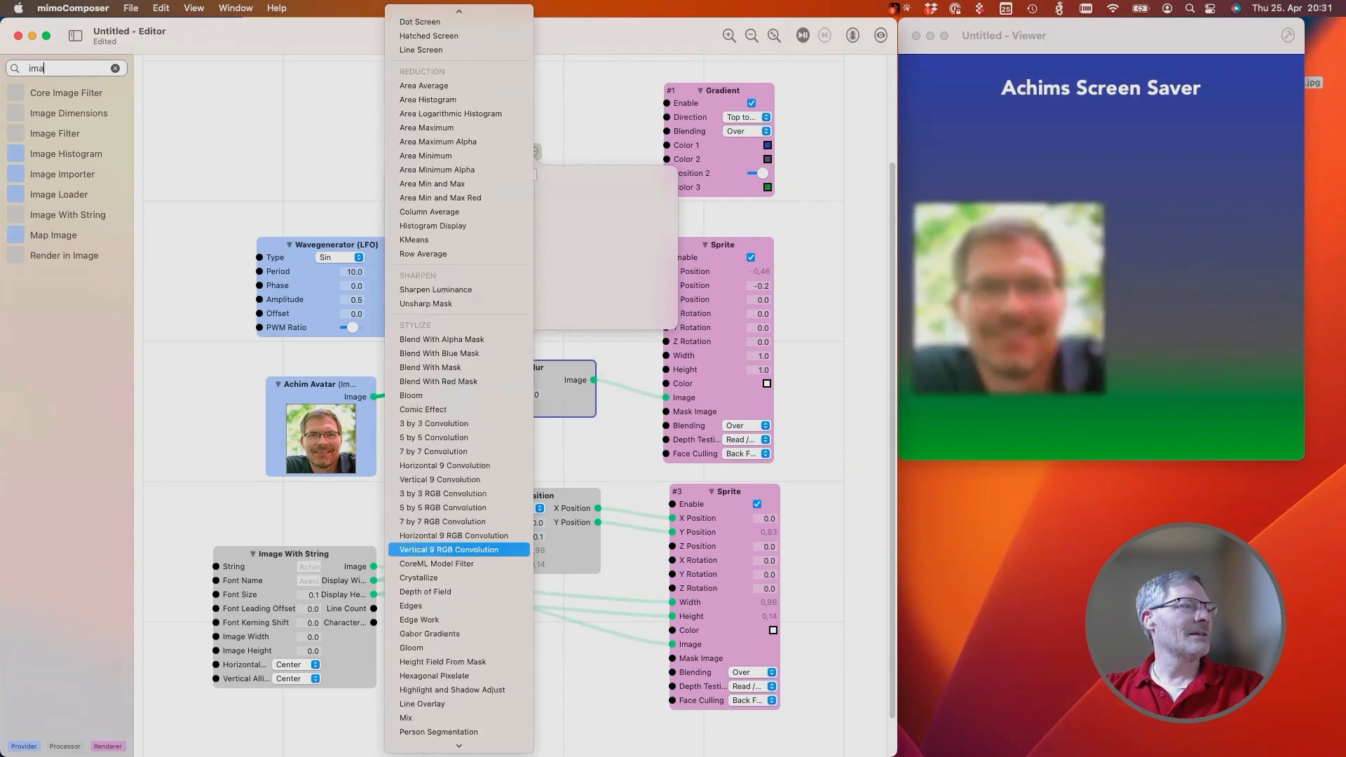
{"action": "left_click", "coordinate": [438, 730]}
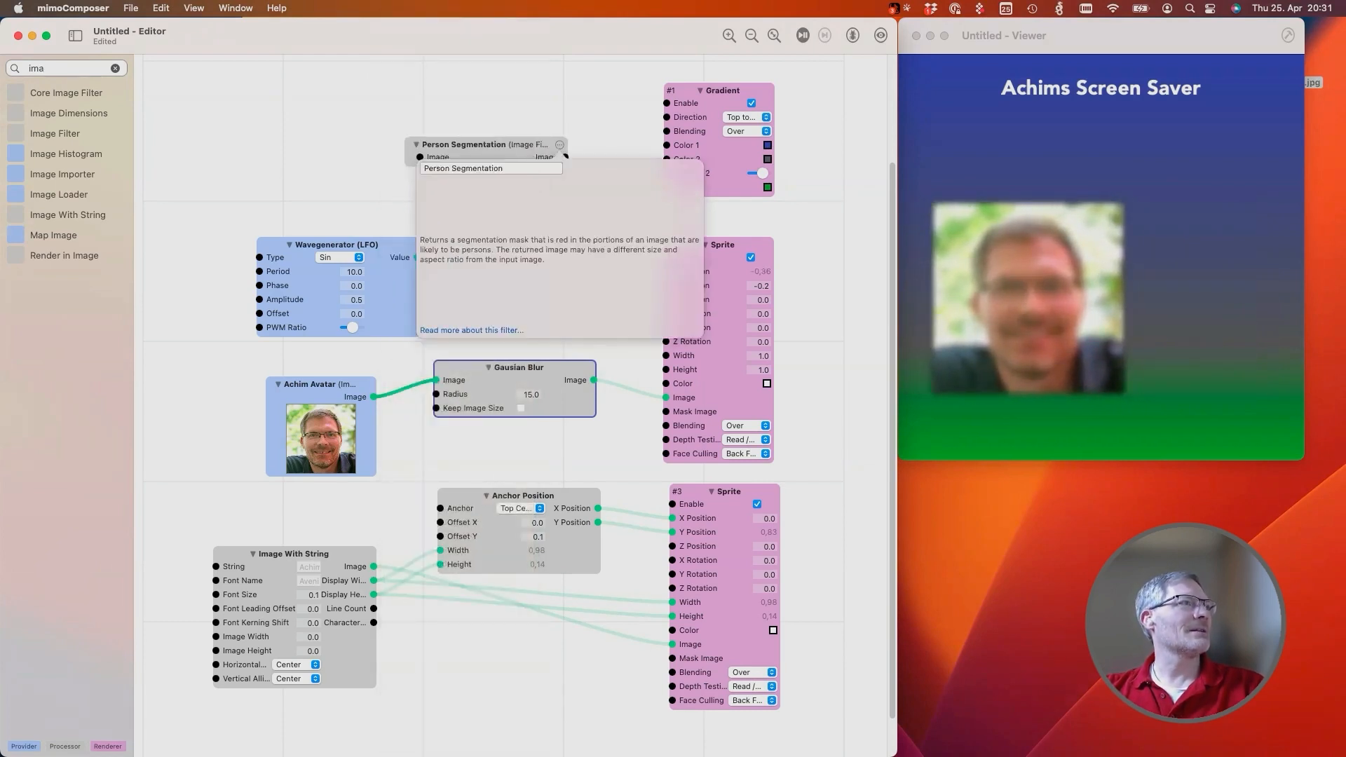
{"action": "left_click", "coordinate": [448, 726]}
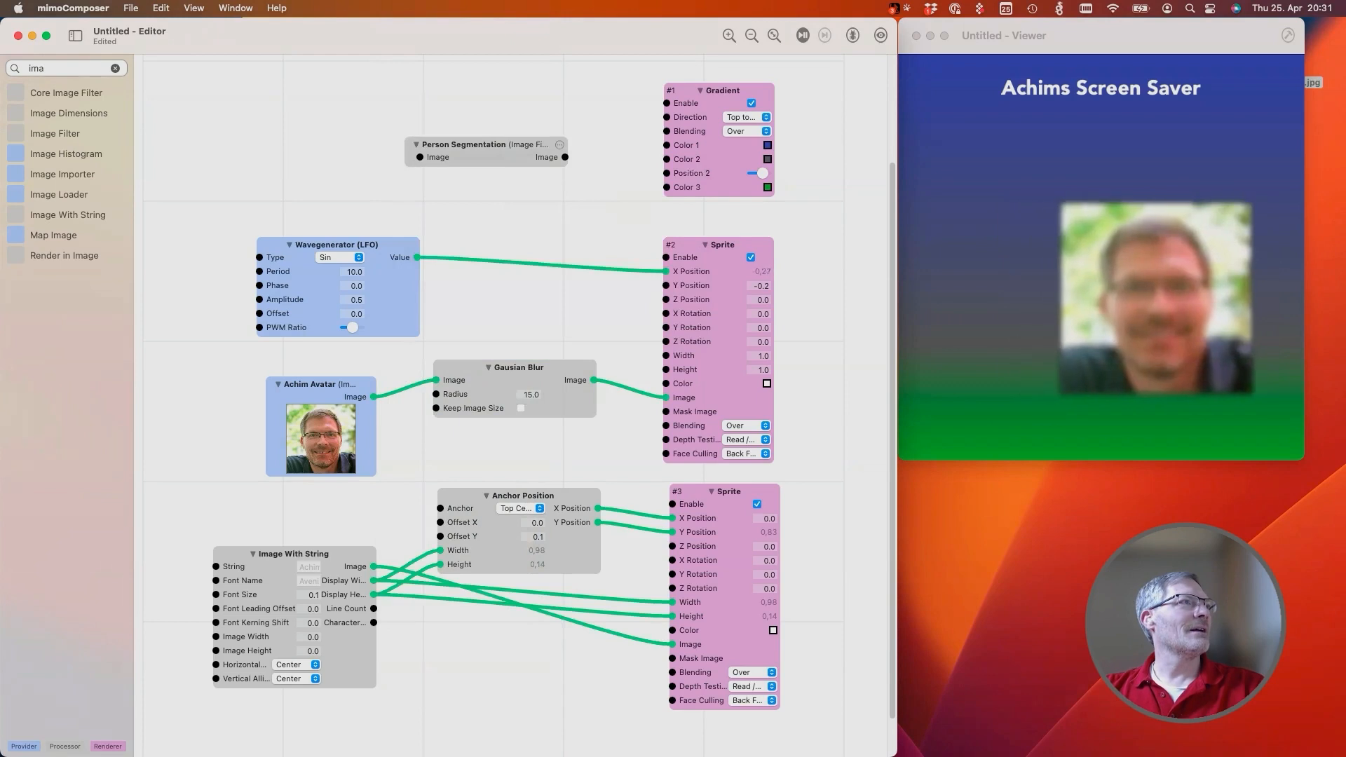
Position the Person Segmentation patch above the Gausian Blur and route the avatar image through it into the avatar Sprite's Image input
{"action": "left_click_drag", "start_coordinate": [477, 144], "coordinate": [483, 328]}
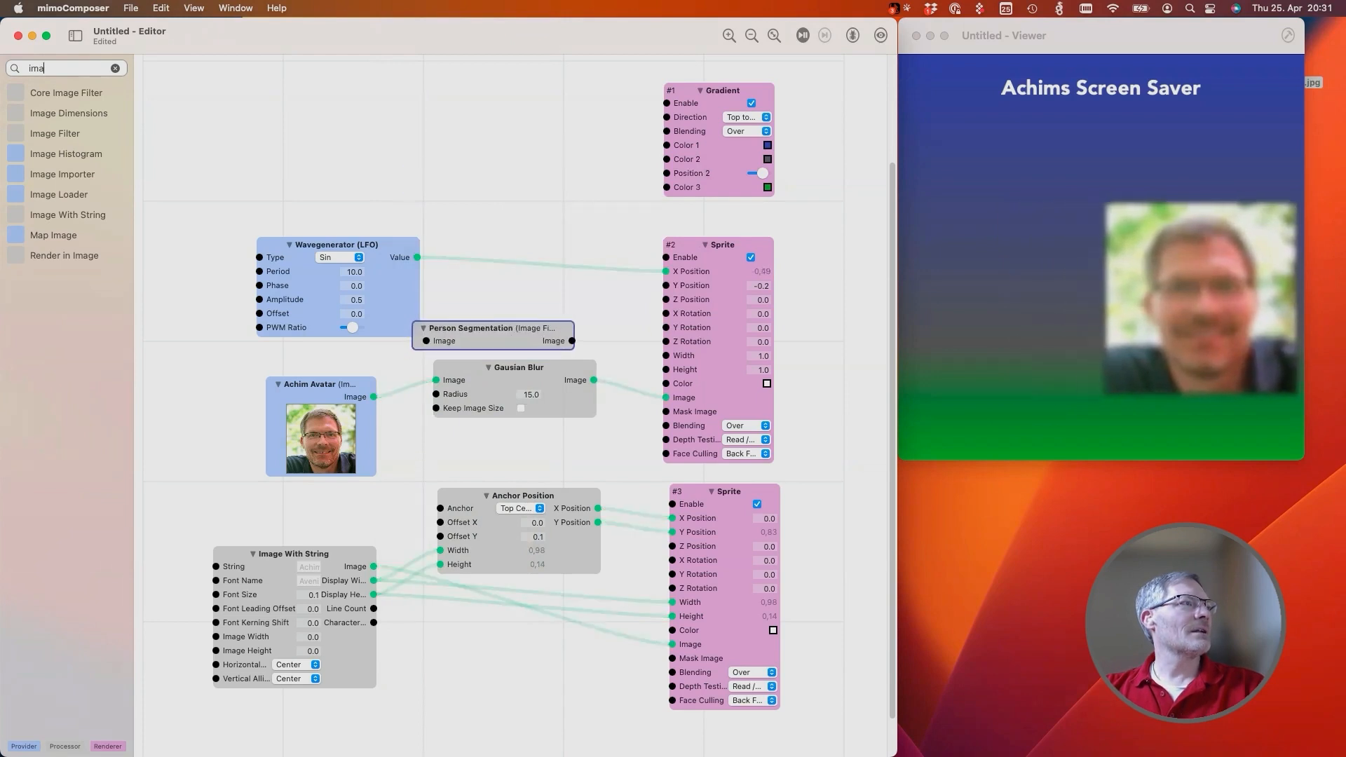
{"action": "left_click_drag", "start_coordinate": [374, 396], "coordinate": [427, 340]}
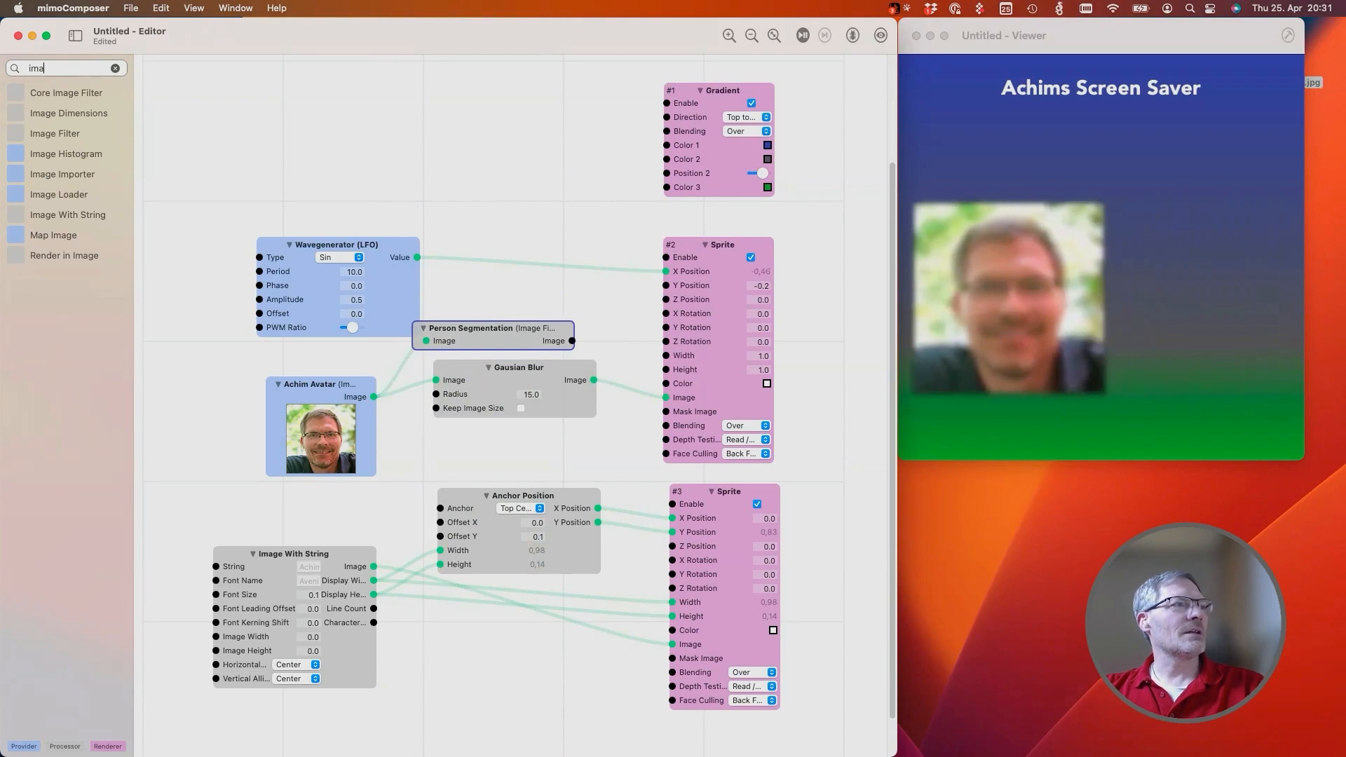
{"action": "left_click_drag", "start_coordinate": [519, 367], "coordinate": [505, 394]}
{"action": "left_click_drag", "start_coordinate": [571, 341], "coordinate": [665, 398]}
{"action": "left_click_drag", "start_coordinate": [490, 328], "coordinate": [500, 346]}
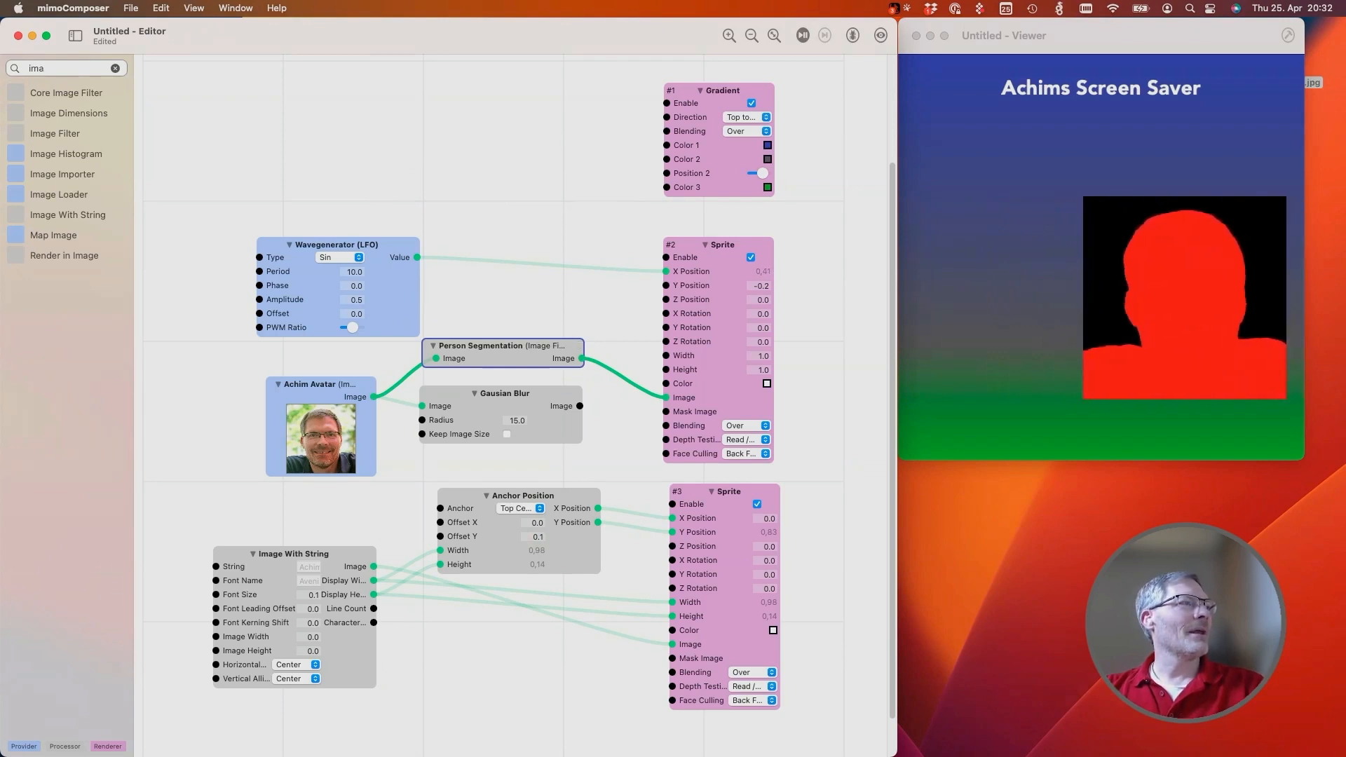
Delete the Gausian Blur patch and shift the avatar image and Person Segmentation patches away from the Sprite to make room
{"action": "left_click_drag", "start_coordinate": [315, 384], "coordinate": [262, 368]}
{"action": "left_click_drag", "start_coordinate": [501, 393], "coordinate": [473, 413]}
{"action": "right_click", "coordinate": [516, 439]}
{"action": "left_click", "coordinate": [540, 450]}
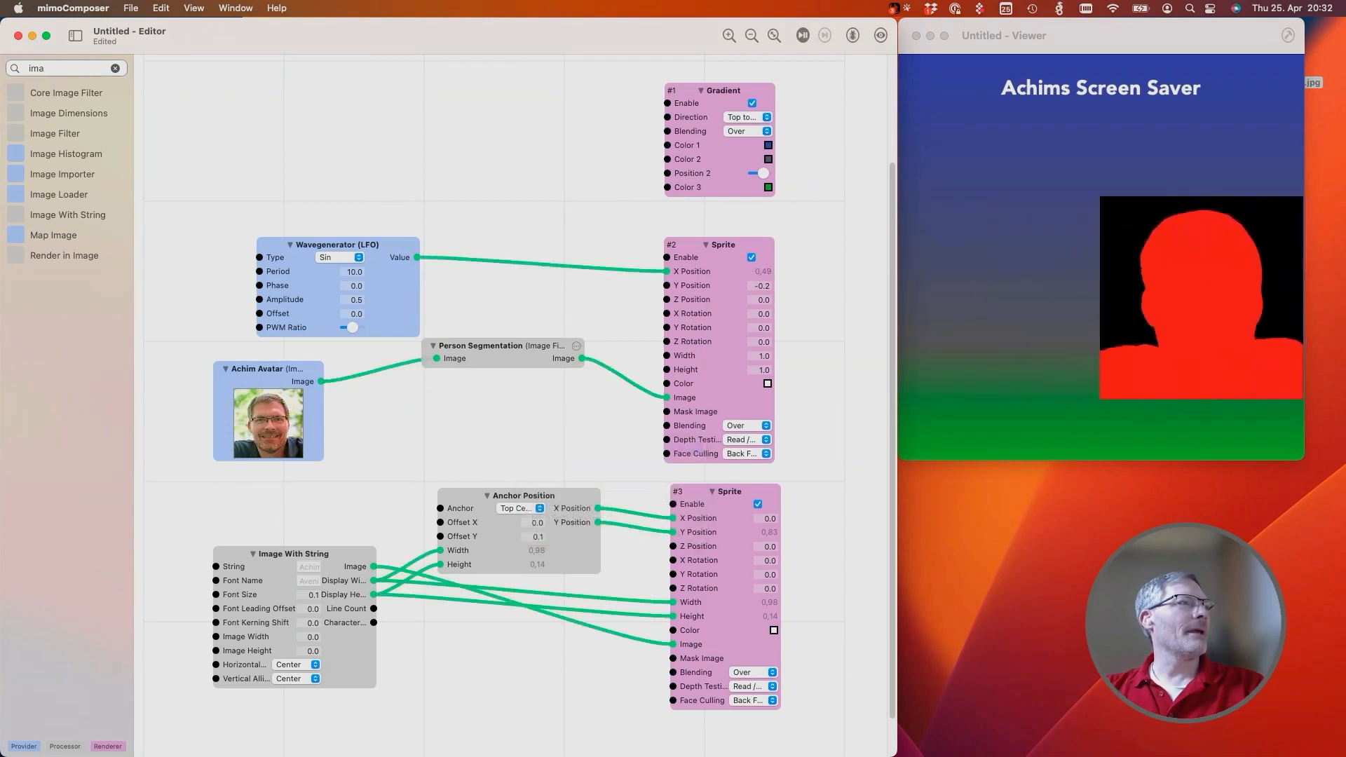
{"action": "left_click_drag", "start_coordinate": [491, 346], "coordinate": [417, 357]}
{"action": "left_click_drag", "start_coordinate": [267, 369], "coordinate": [237, 393]}
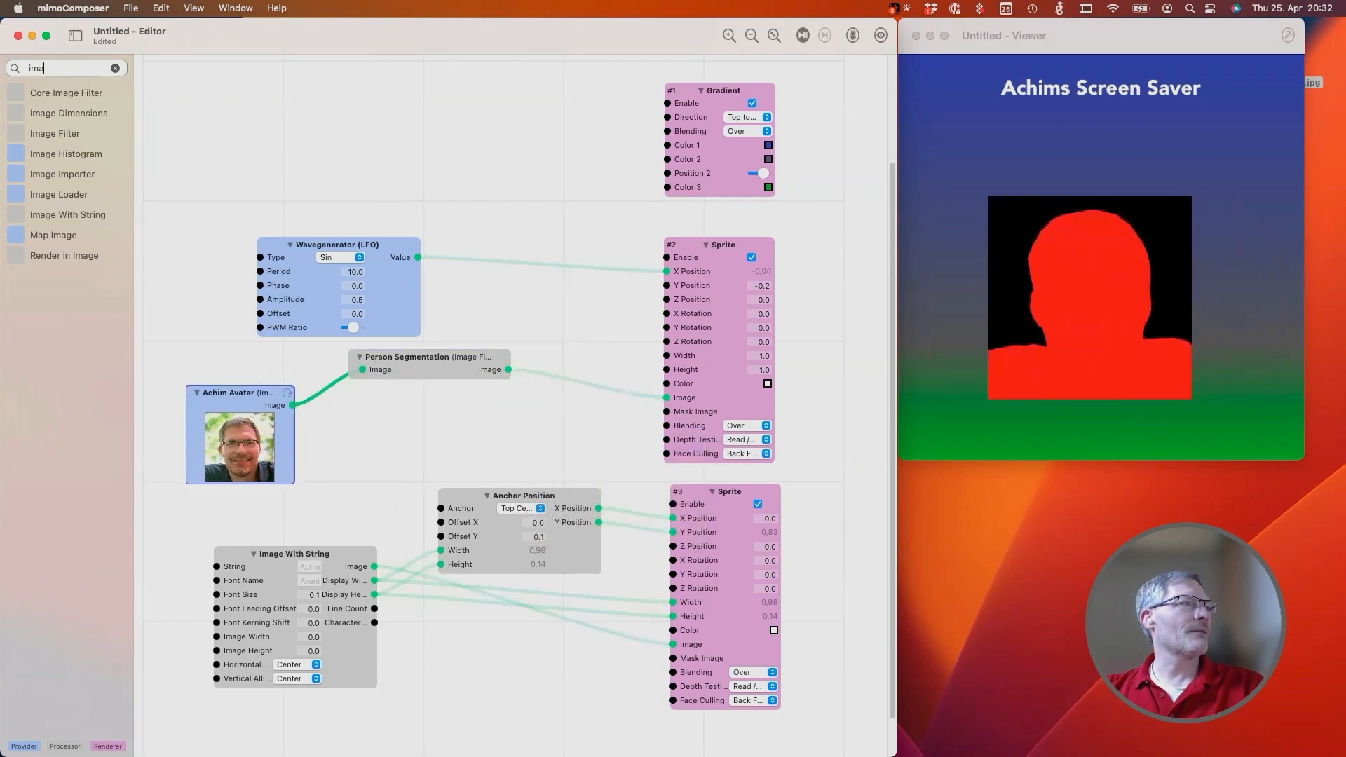
{"action": "left_click_drag", "start_coordinate": [423, 356], "coordinate": [400, 354]}
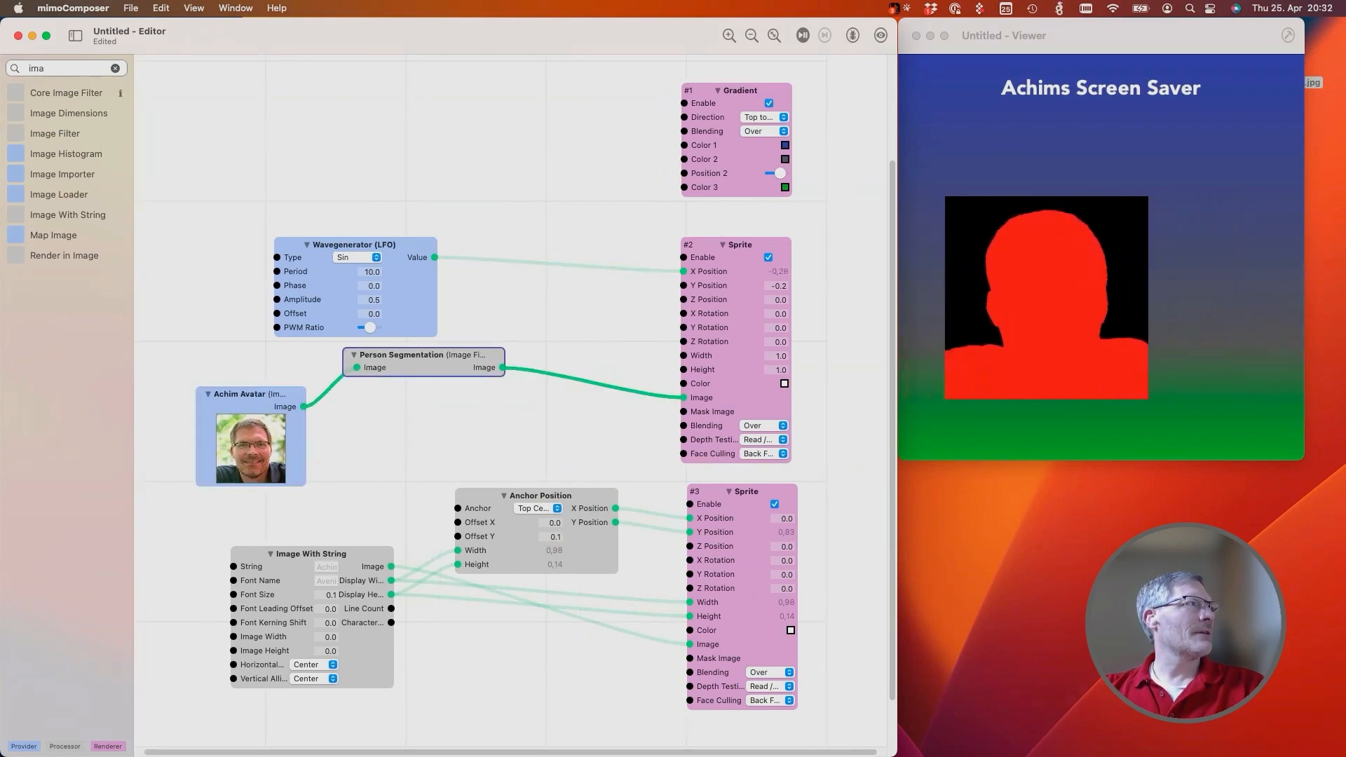
Add a Core Image Filter patch below the Person Segmentation patch and look over its default kernel code
{"action": "left_click_drag", "start_coordinate": [67, 92], "coordinate": [537, 434]}
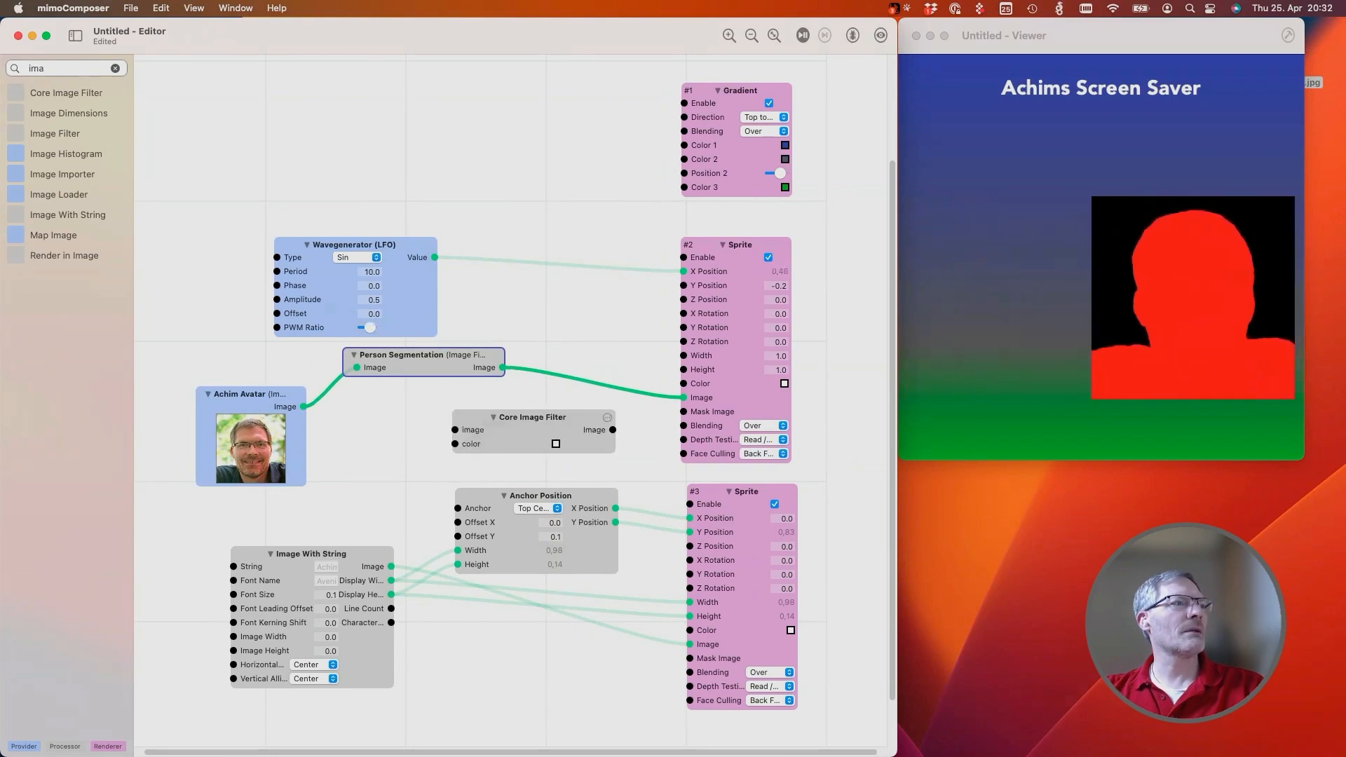
{"action": "left_click", "coordinate": [607, 417]}
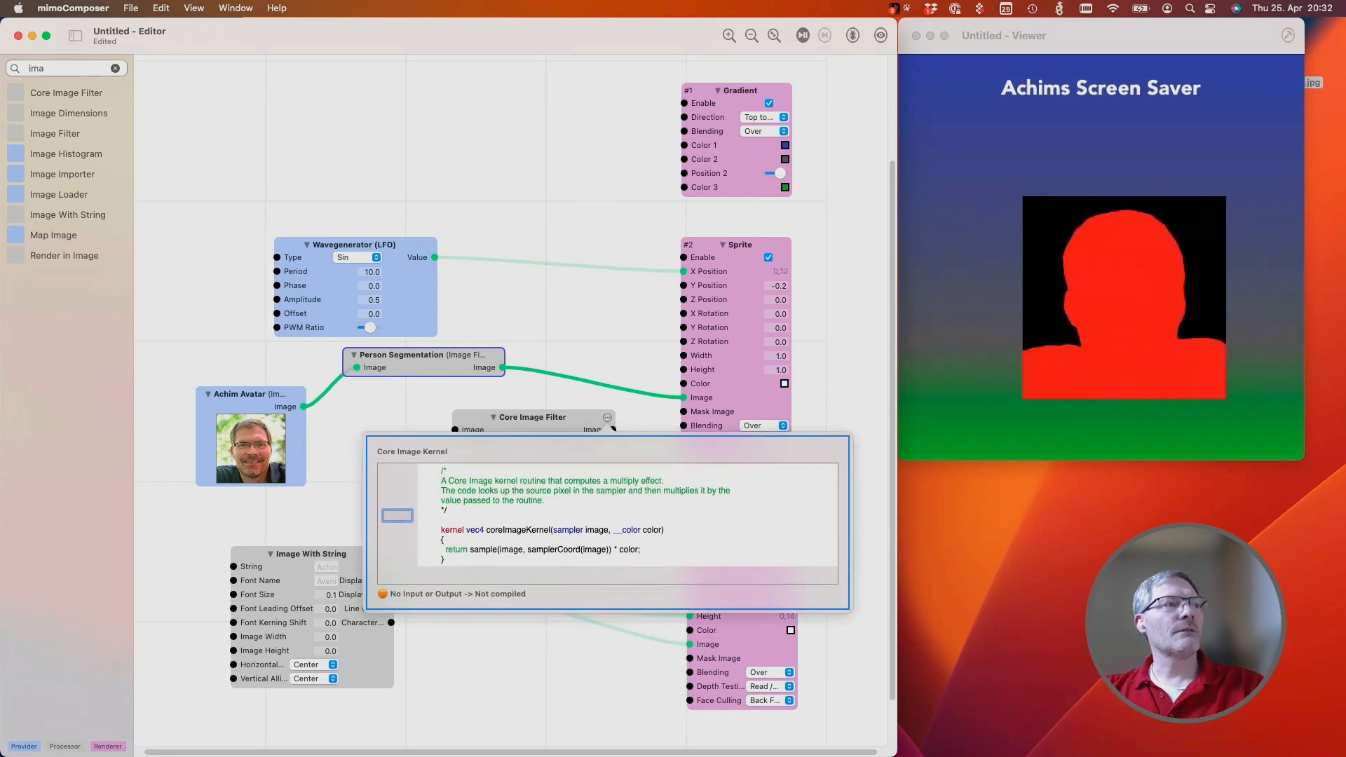
{"action": "left_click", "coordinate": [574, 322]}
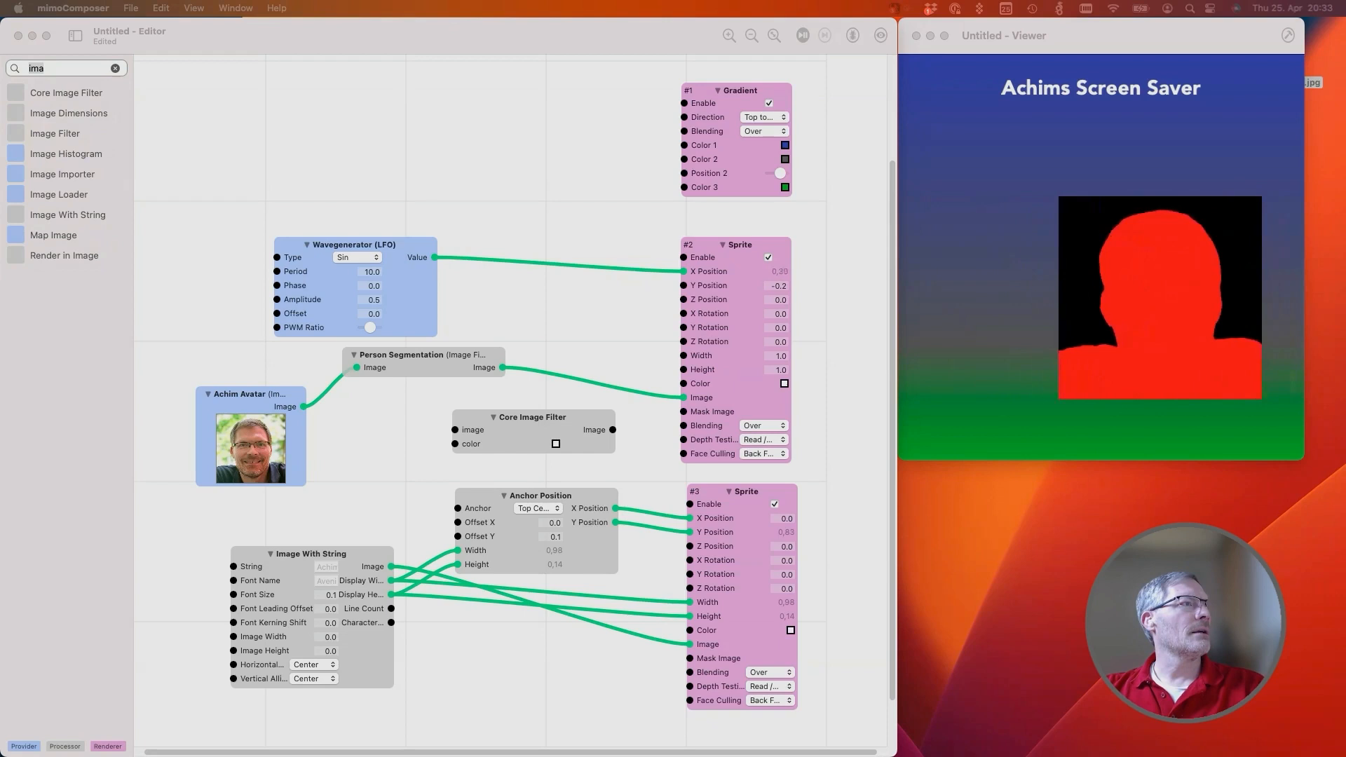
Replace the Core Image Filter's kernel code with the copied masking kernel that takes image and mask samplers
{"action": "left_click", "coordinate": [607, 417]}
{"action": "key", "text": "super+a"}
{"action": "key", "text": "super+v"}
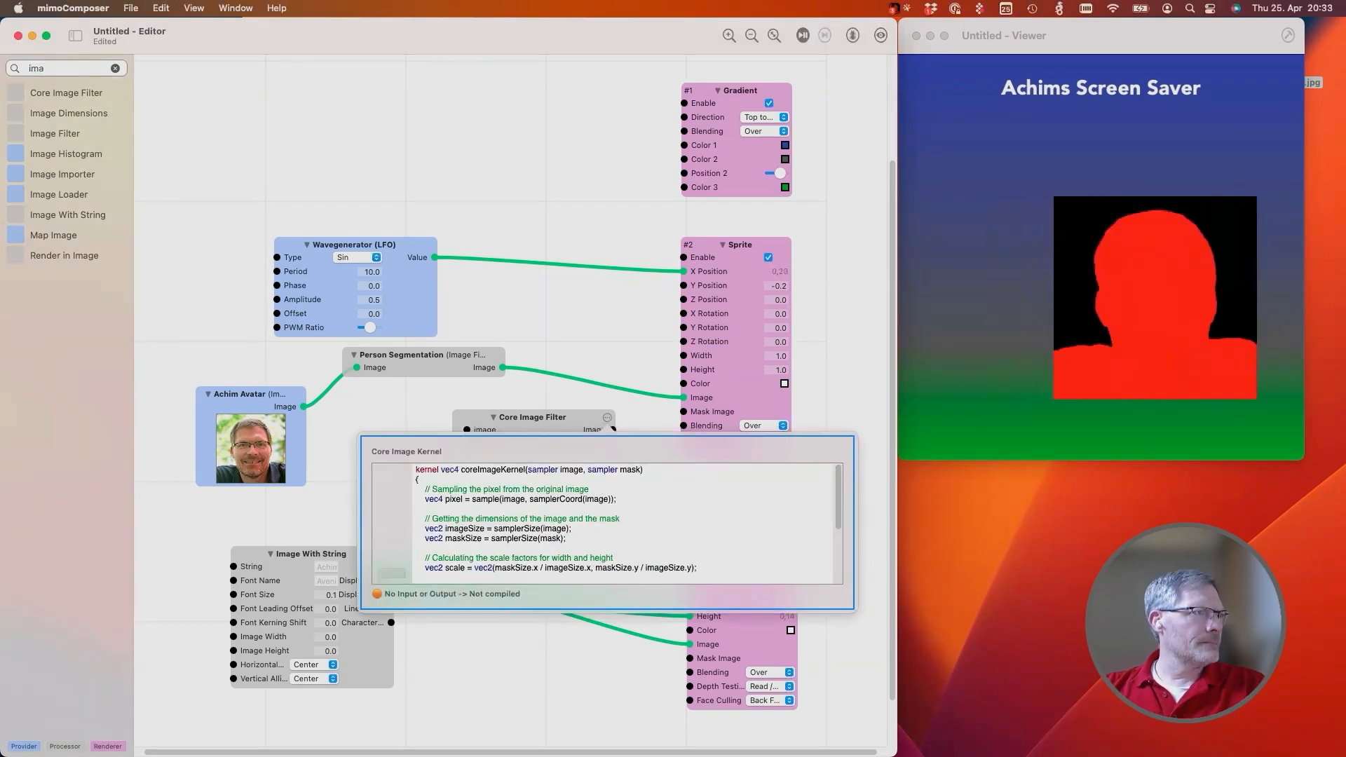
{"action": "scroll", "coordinate": [606, 523], "scroll_direction": "down", "scroll_amount": 5}
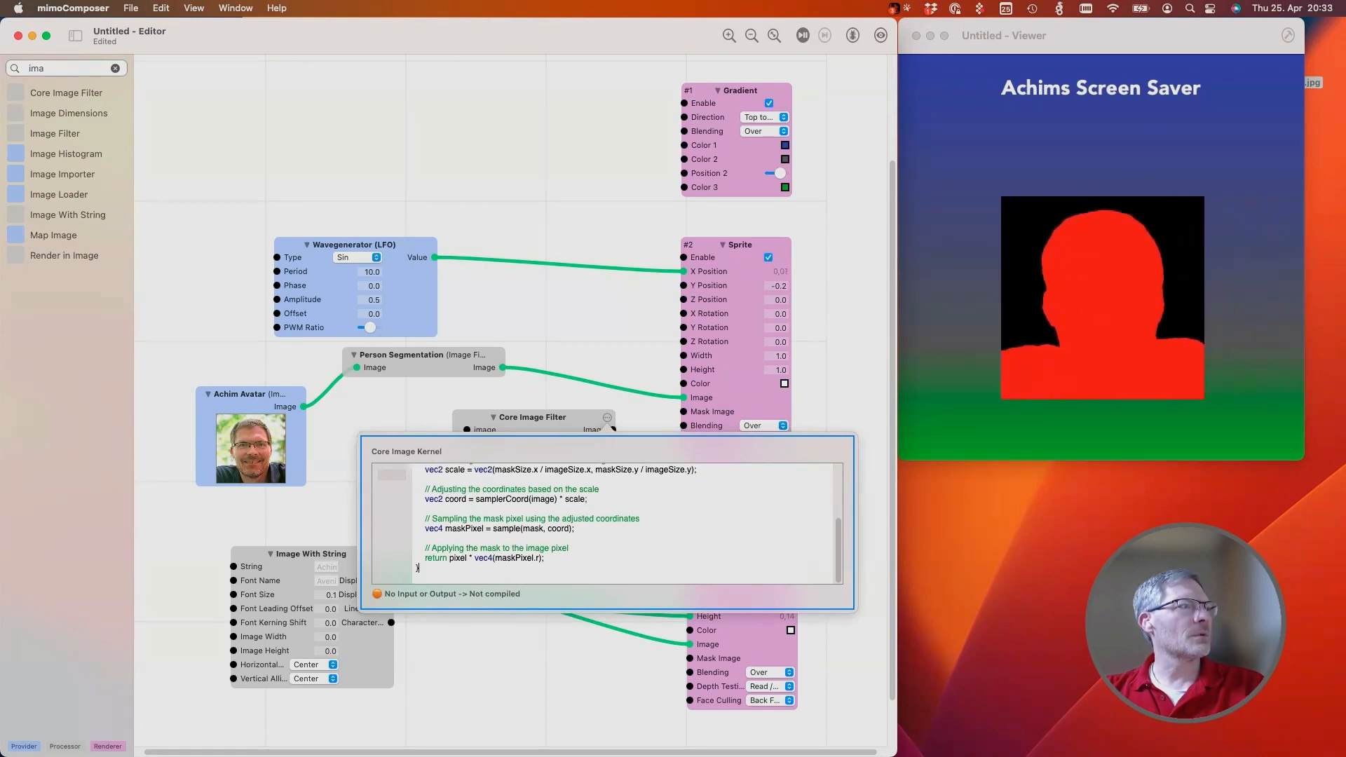
{"action": "left_click", "coordinate": [533, 417]}
Wire the avatar image to the Core Image Filter's image input, Person Segmentation to its mask, and its output to the avatar Sprite's Image
{"action": "left_click_drag", "start_coordinate": [532, 417], "coordinate": [518, 409]}
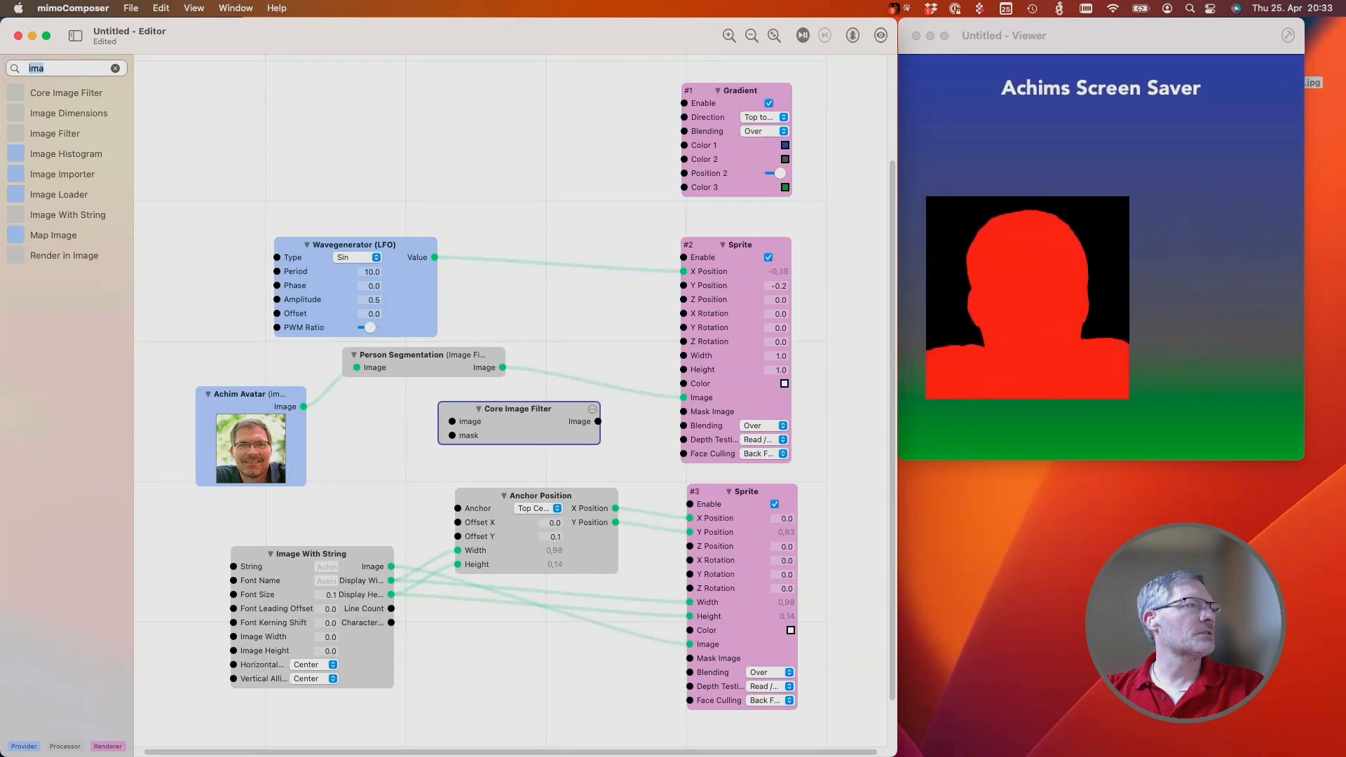
{"action": "left_click_drag", "start_coordinate": [303, 406], "coordinate": [452, 421]}
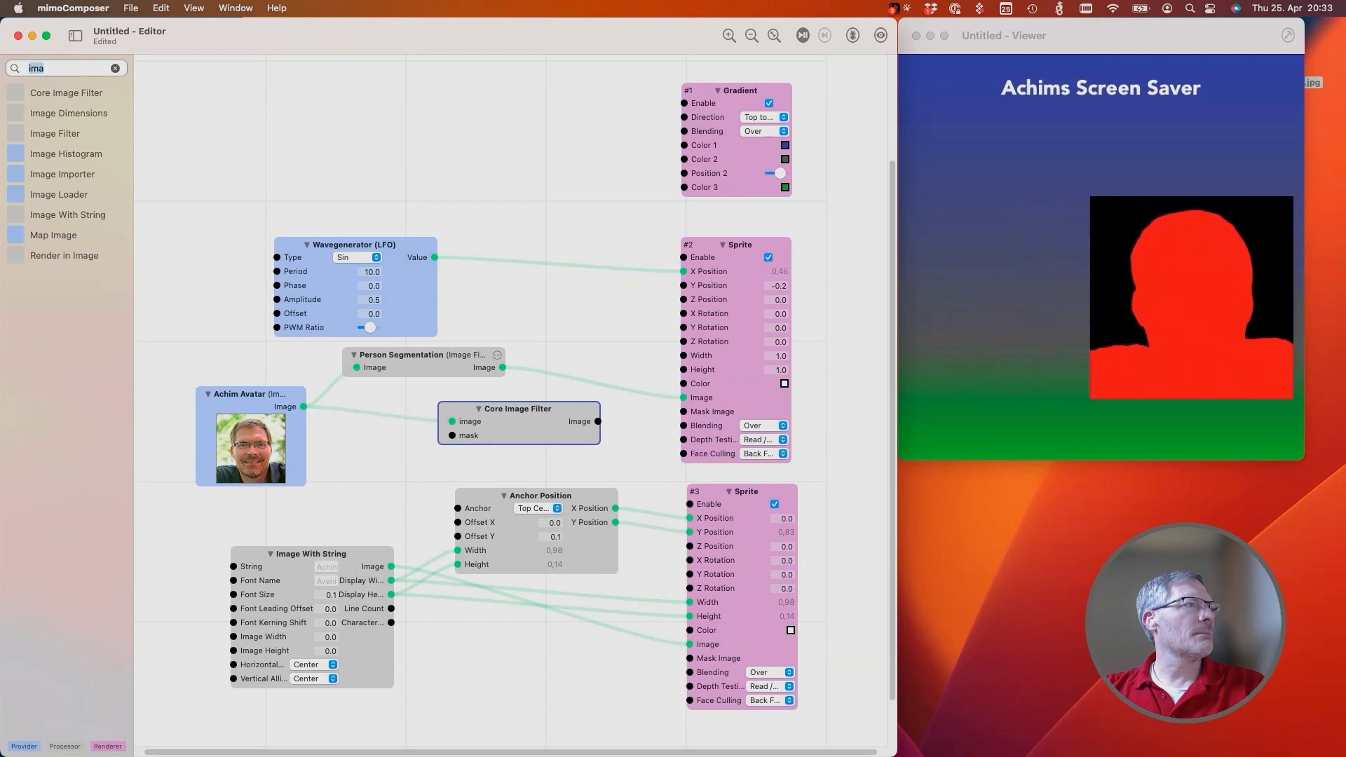
{"action": "left_click_drag", "start_coordinate": [502, 367], "coordinate": [452, 435]}
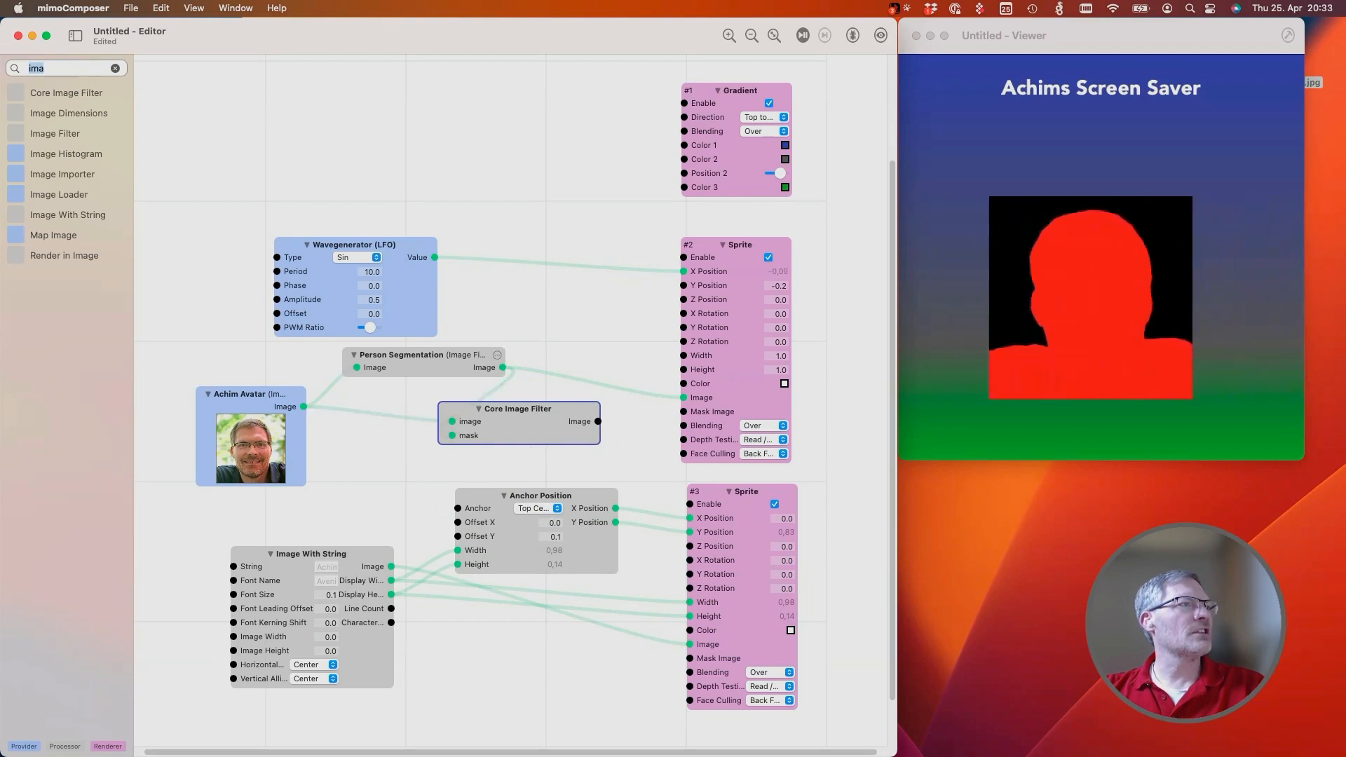
{"action": "left_click_drag", "start_coordinate": [597, 421], "coordinate": [683, 398]}
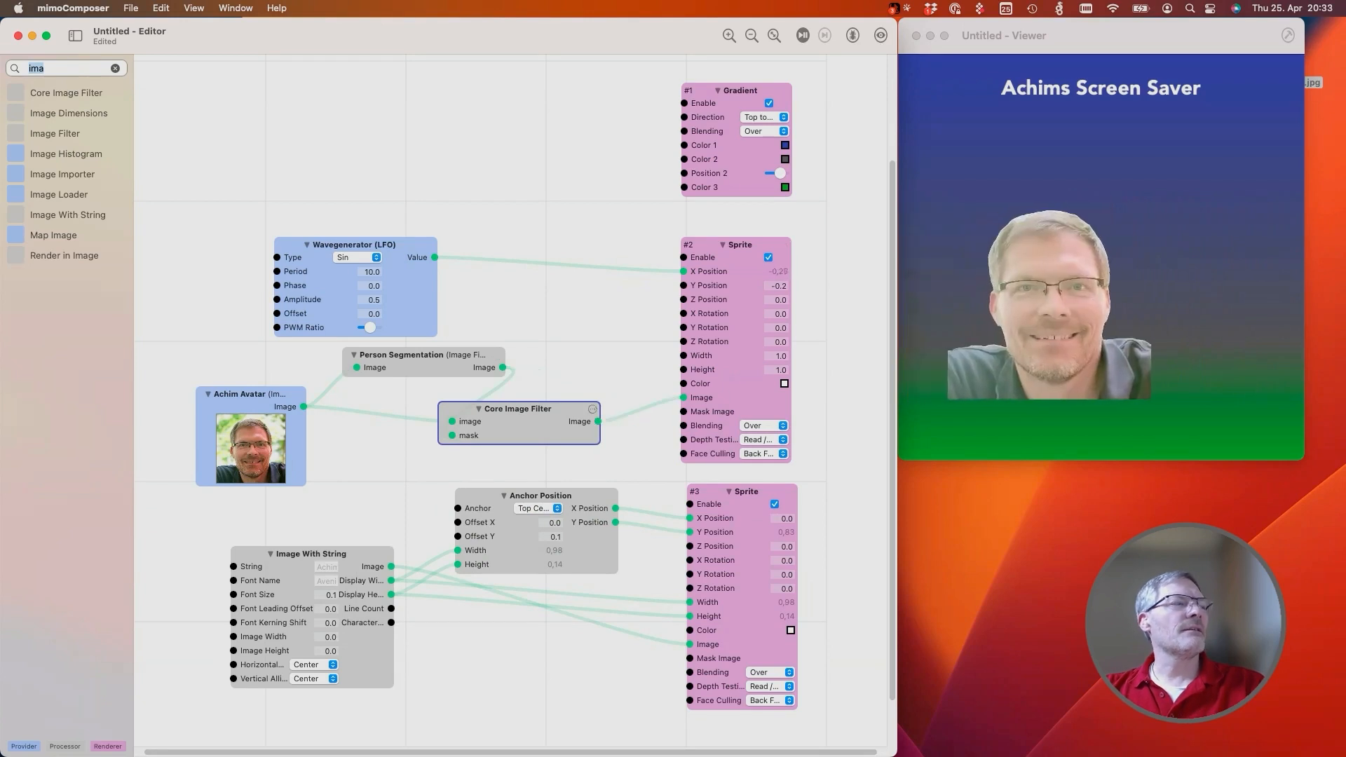
Spread out the avatar image, Person Segmentation and Core Image Filter patches so their connections are easy to follow
{"action": "left_click_drag", "start_coordinate": [517, 409], "coordinate": [538, 406]}
{"action": "left_click_drag", "start_coordinate": [423, 355], "coordinate": [390, 362]}
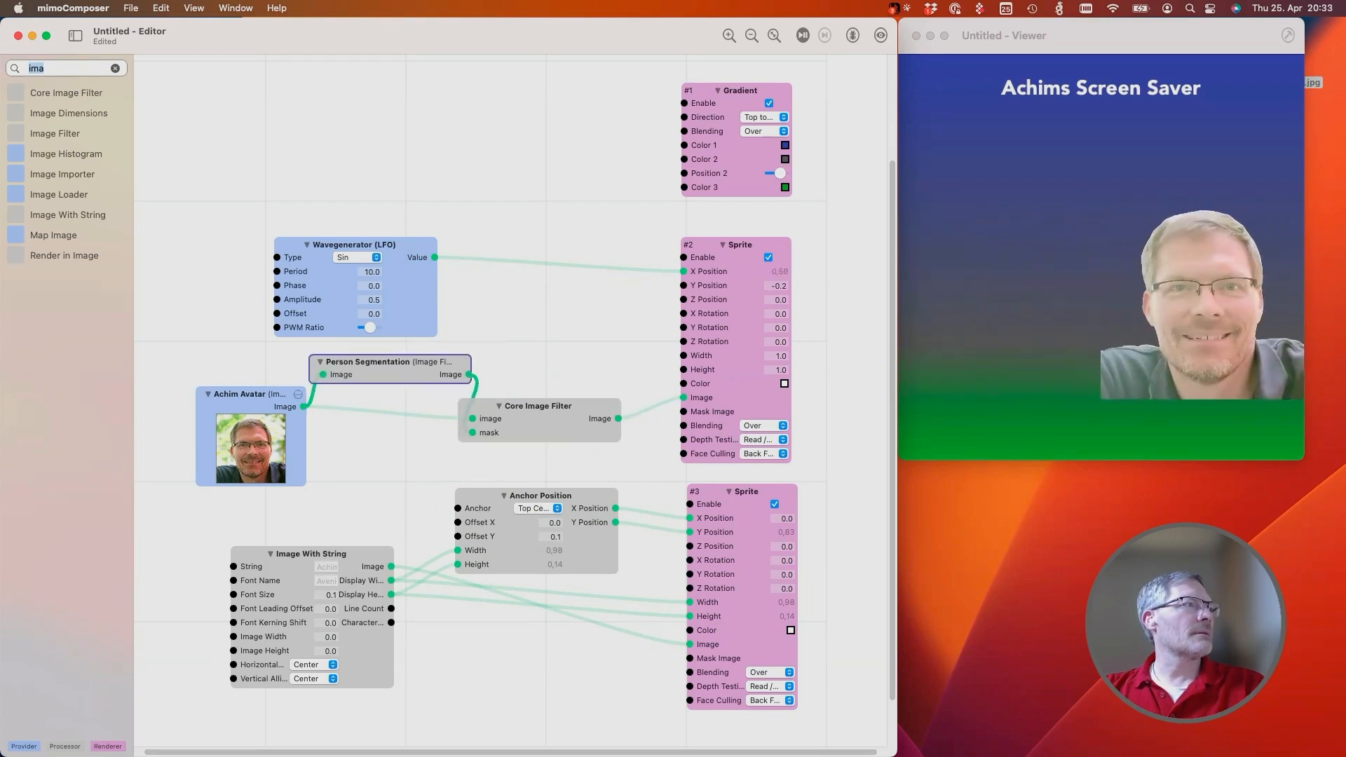
{"action": "left_click_drag", "start_coordinate": [246, 394], "coordinate": [208, 407]}
{"action": "left_click_drag", "start_coordinate": [424, 363], "coordinate": [403, 364]}
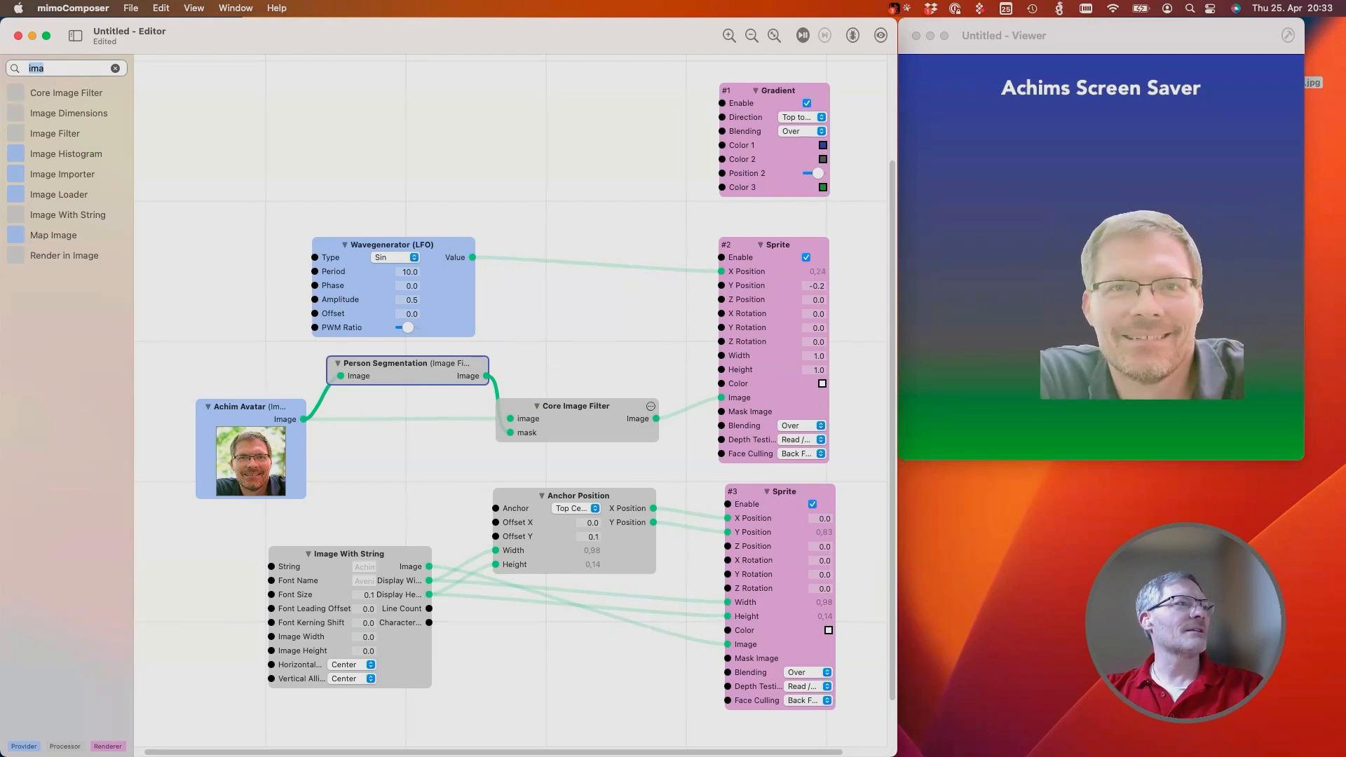
Examine the Core Image Filter's kernel code, covering the mask parameter, the scale calculation and the returned pixel expression
{"action": "left_click", "coordinate": [651, 407]}
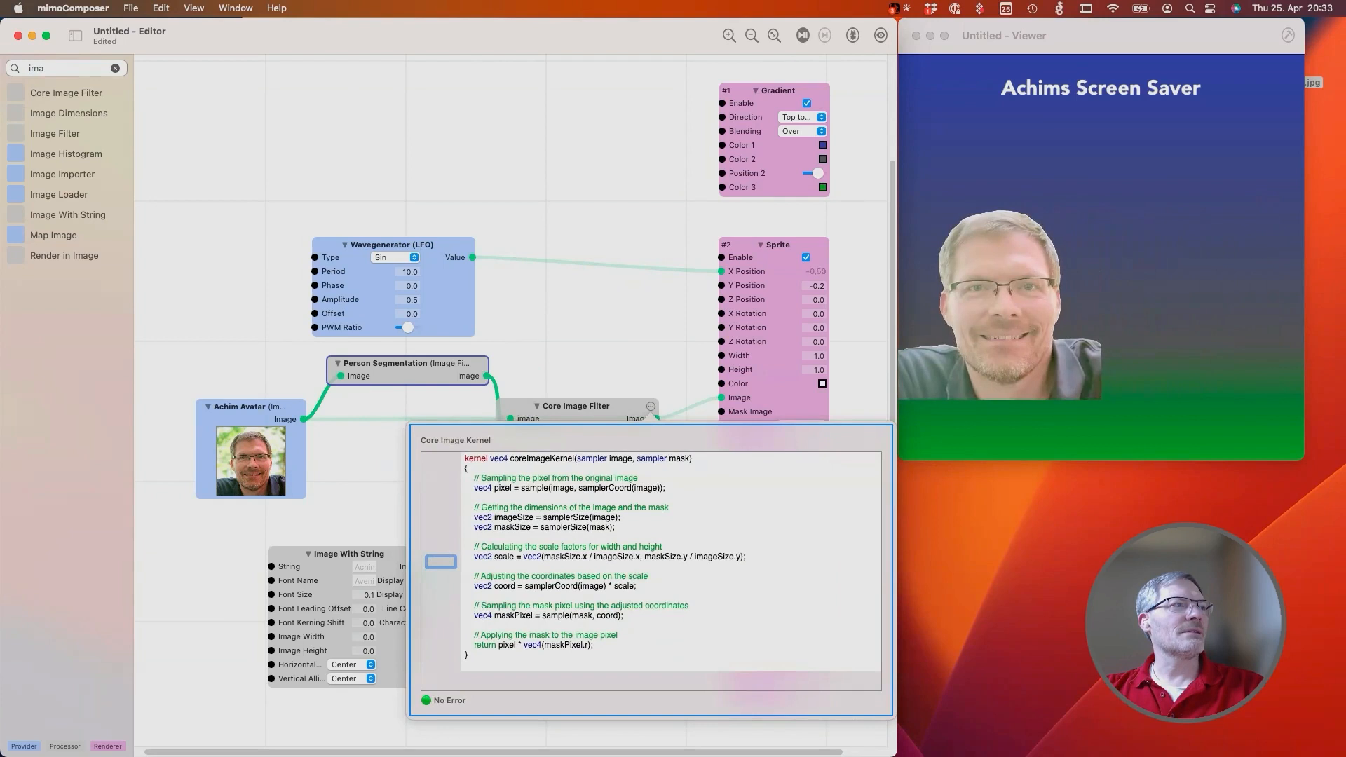
{"action": "double_click", "coordinate": [620, 458]}
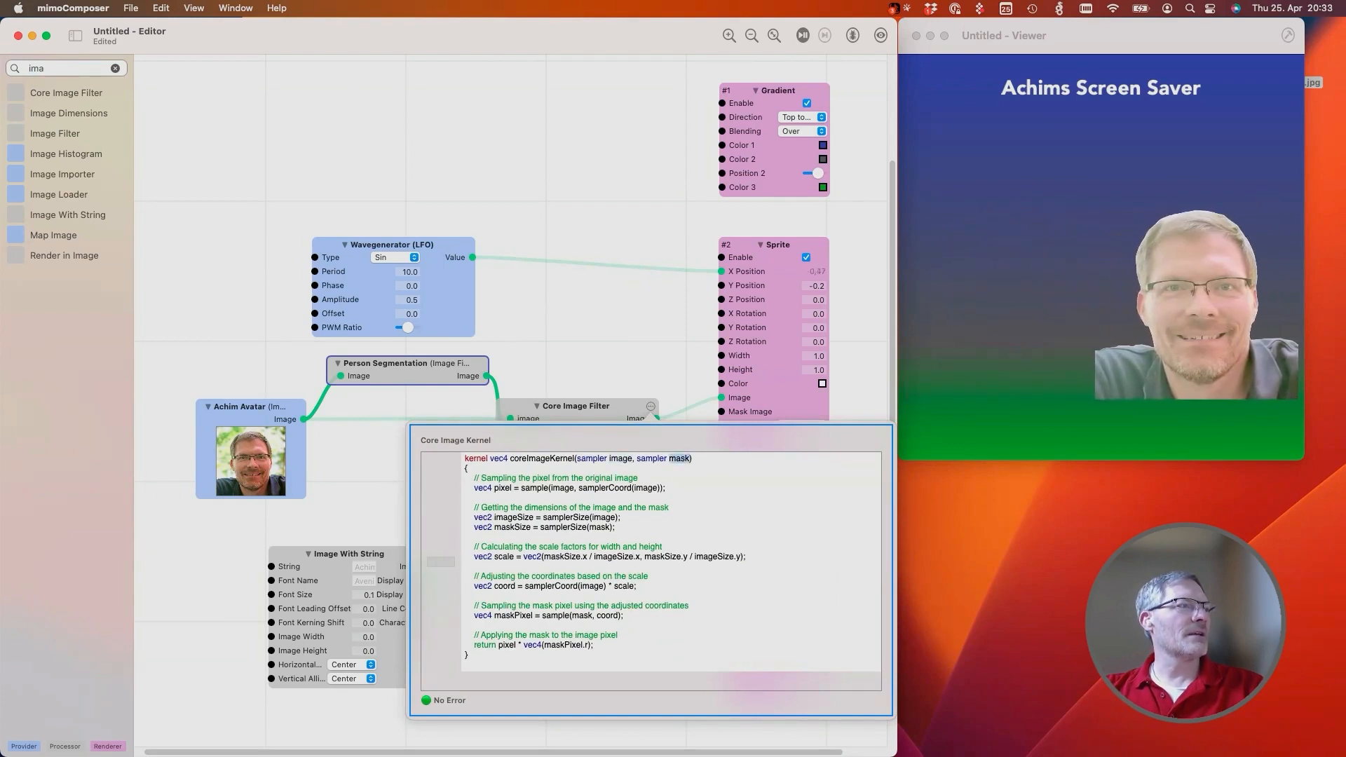
{"action": "double_click", "coordinate": [532, 556]}
{"action": "triple_click", "coordinate": [532, 557]}
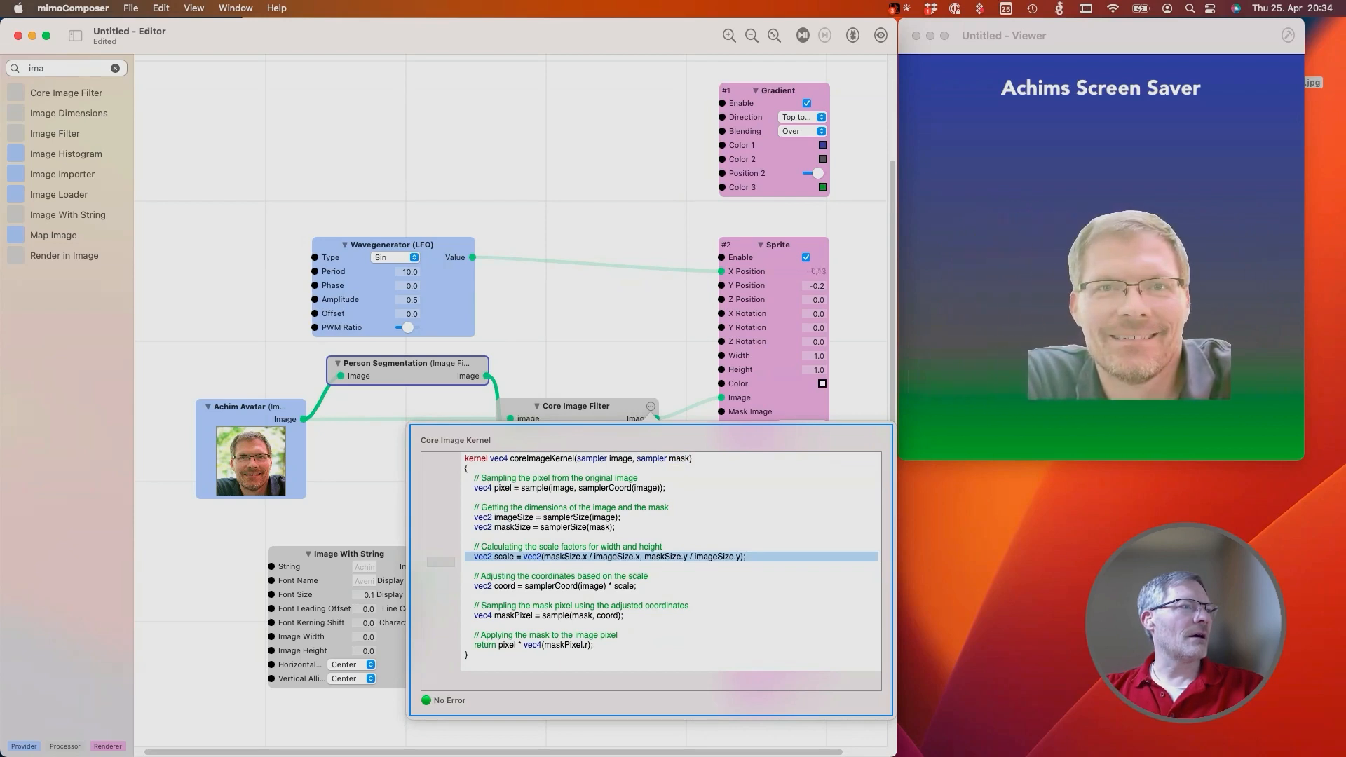
{"action": "left_click", "coordinate": [588, 645]}
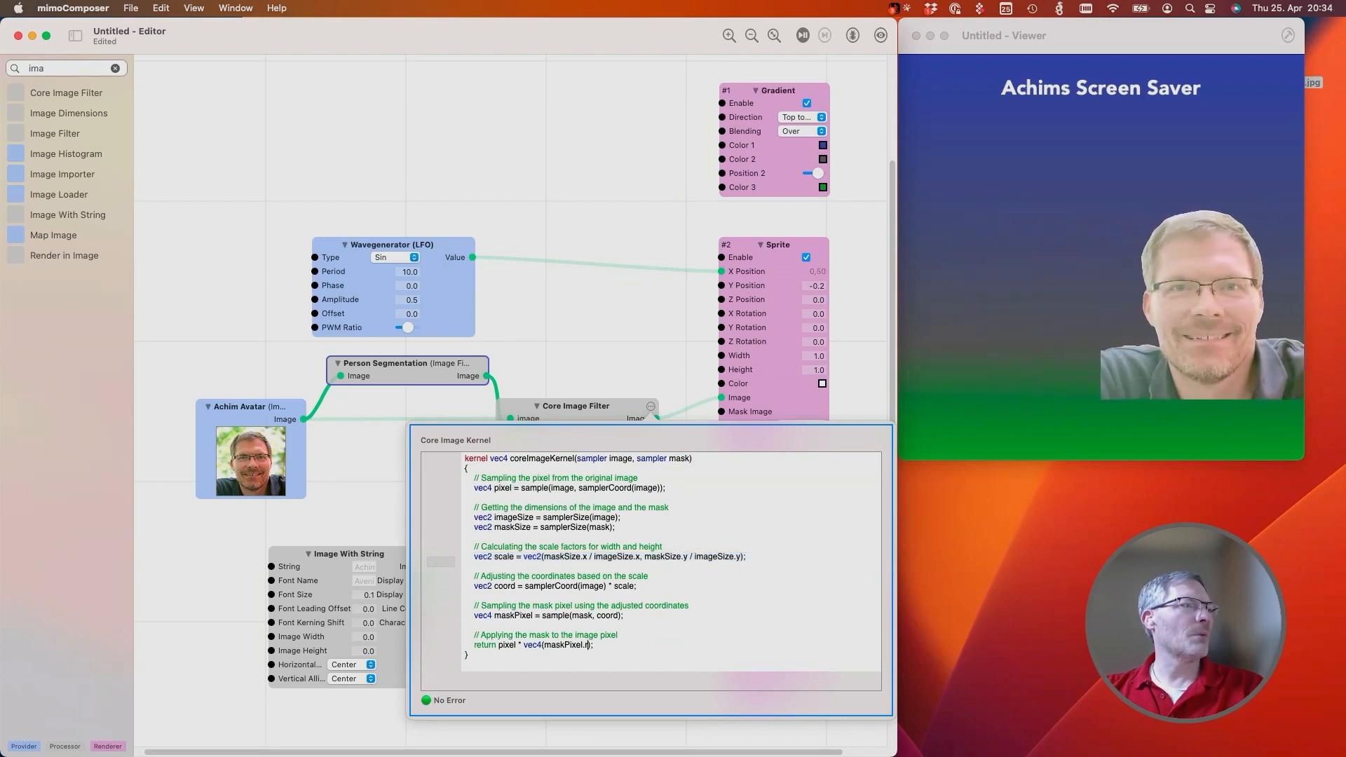
{"action": "double_click", "coordinate": [507, 645]}
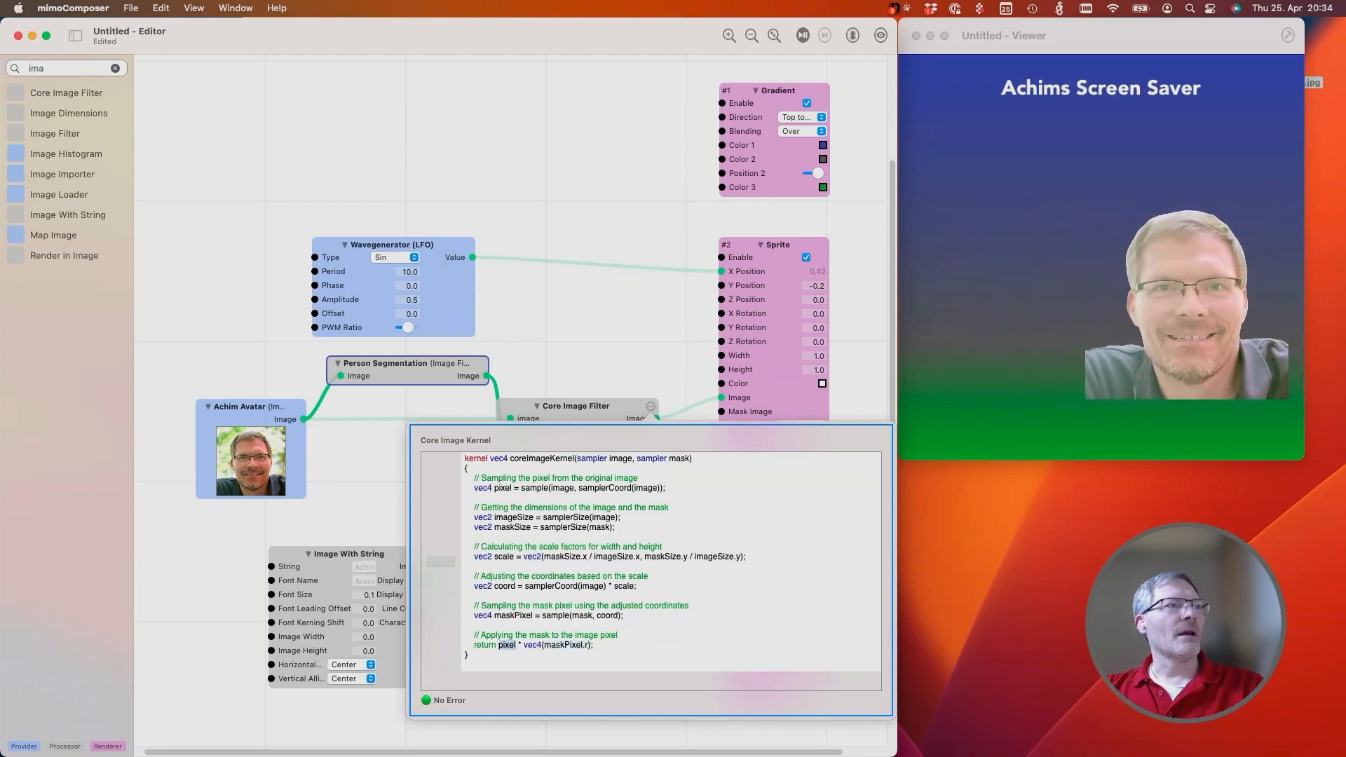
{"action": "key", "text": "Escape"}
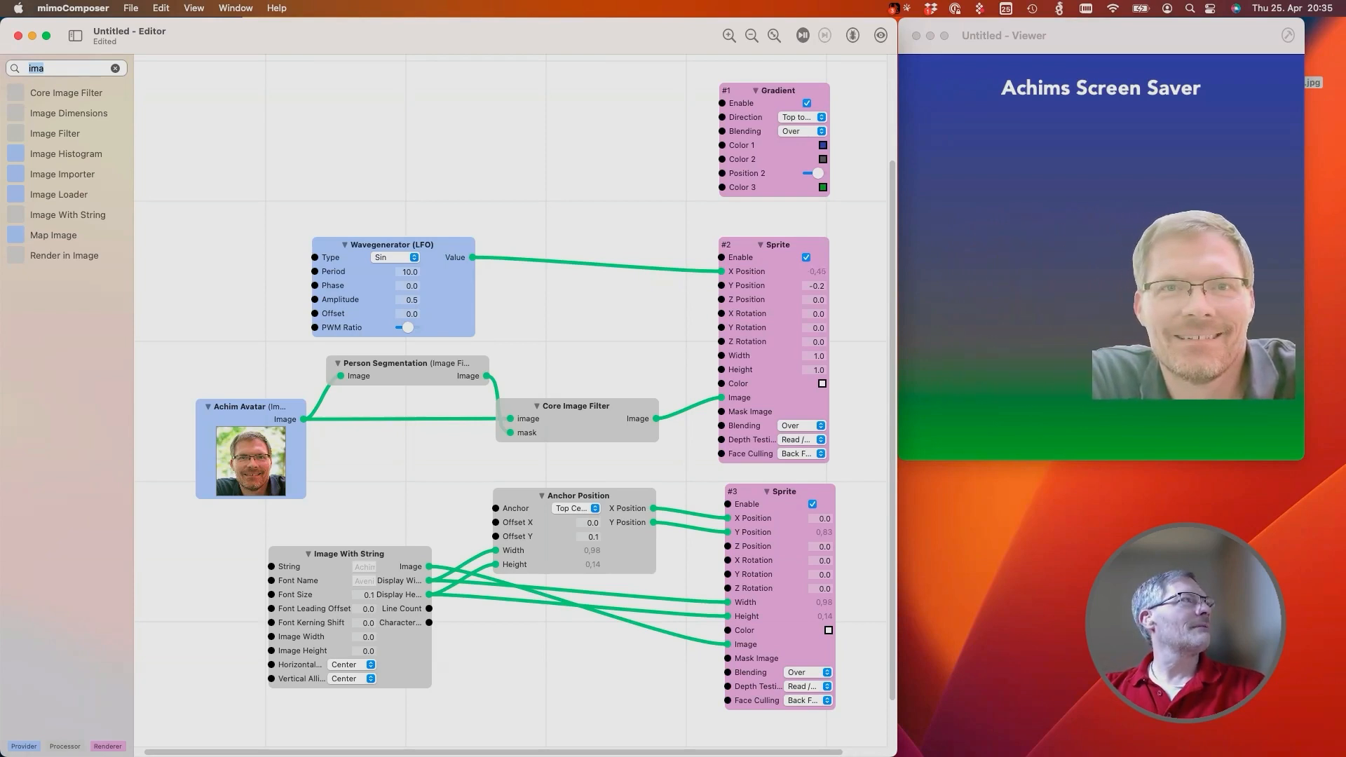
Save the composition to the Desktop as My Screensaver
{"action": "left_click", "coordinate": [131, 8]}
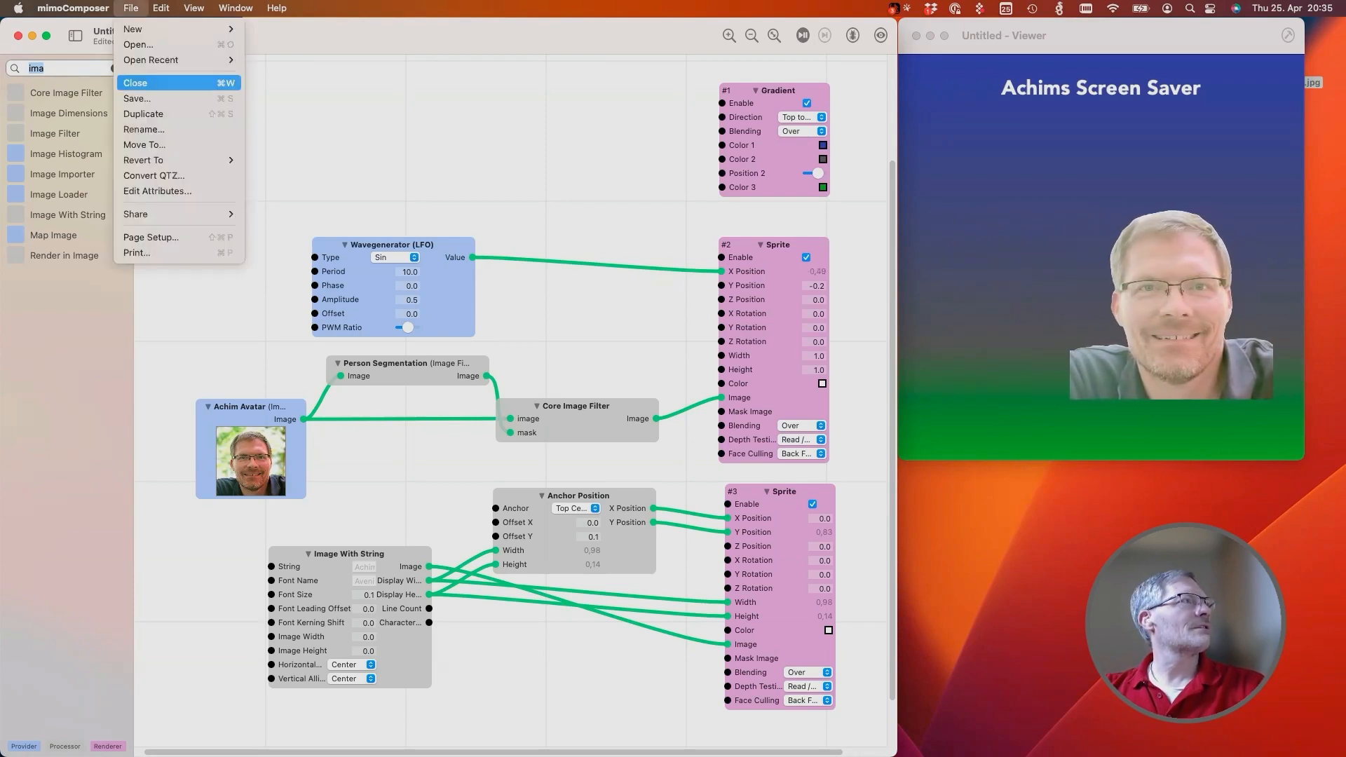
{"action": "left_click", "coordinate": [136, 98]}
{"action": "type", "text": "My Screensaver"}
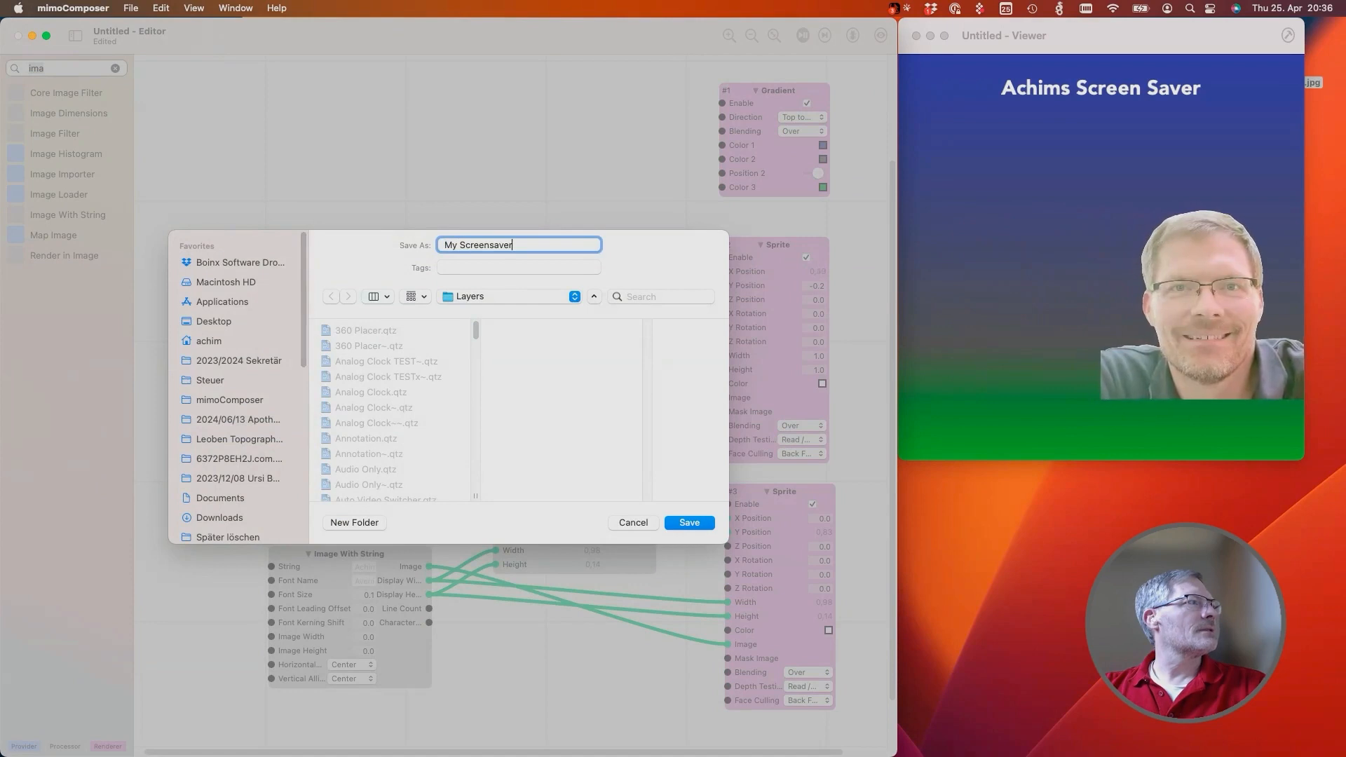
{"action": "key", "text": "super+d"}
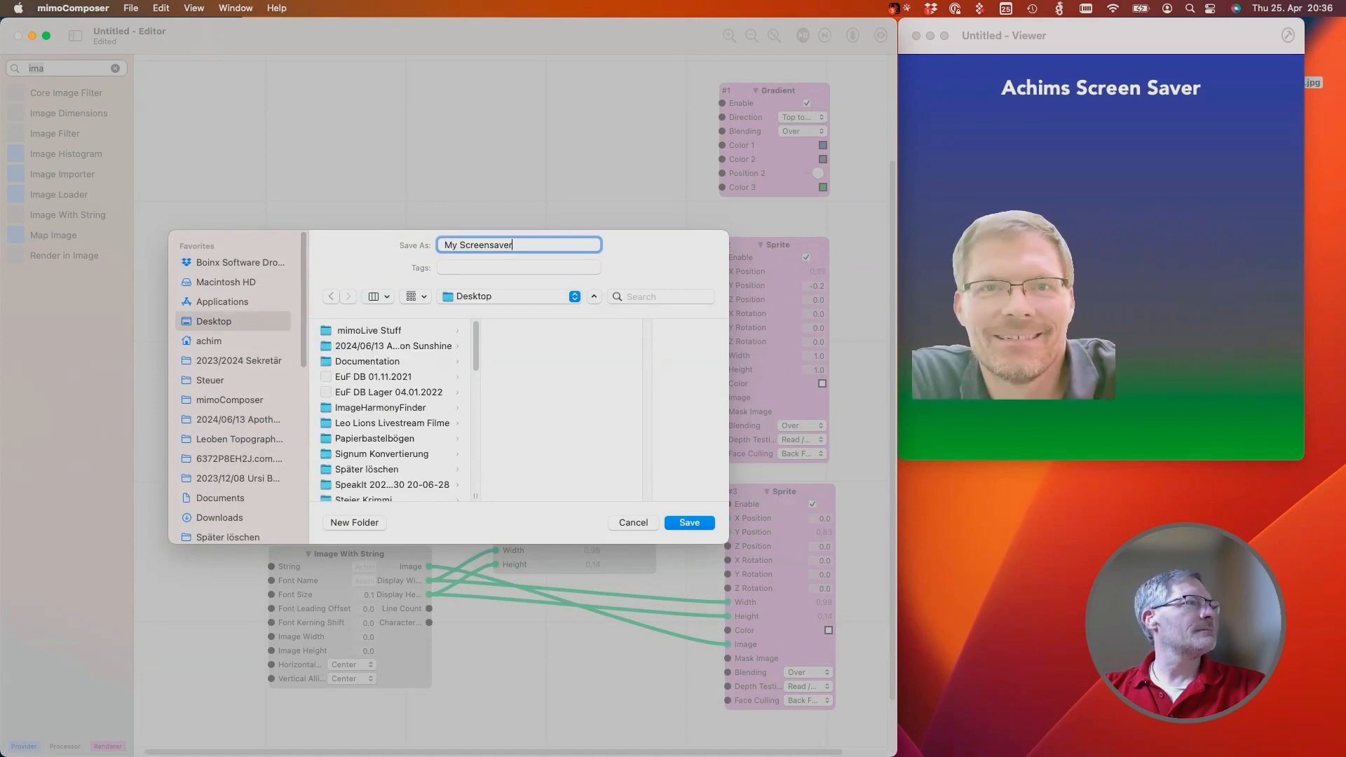
{"action": "key", "text": "Return"}
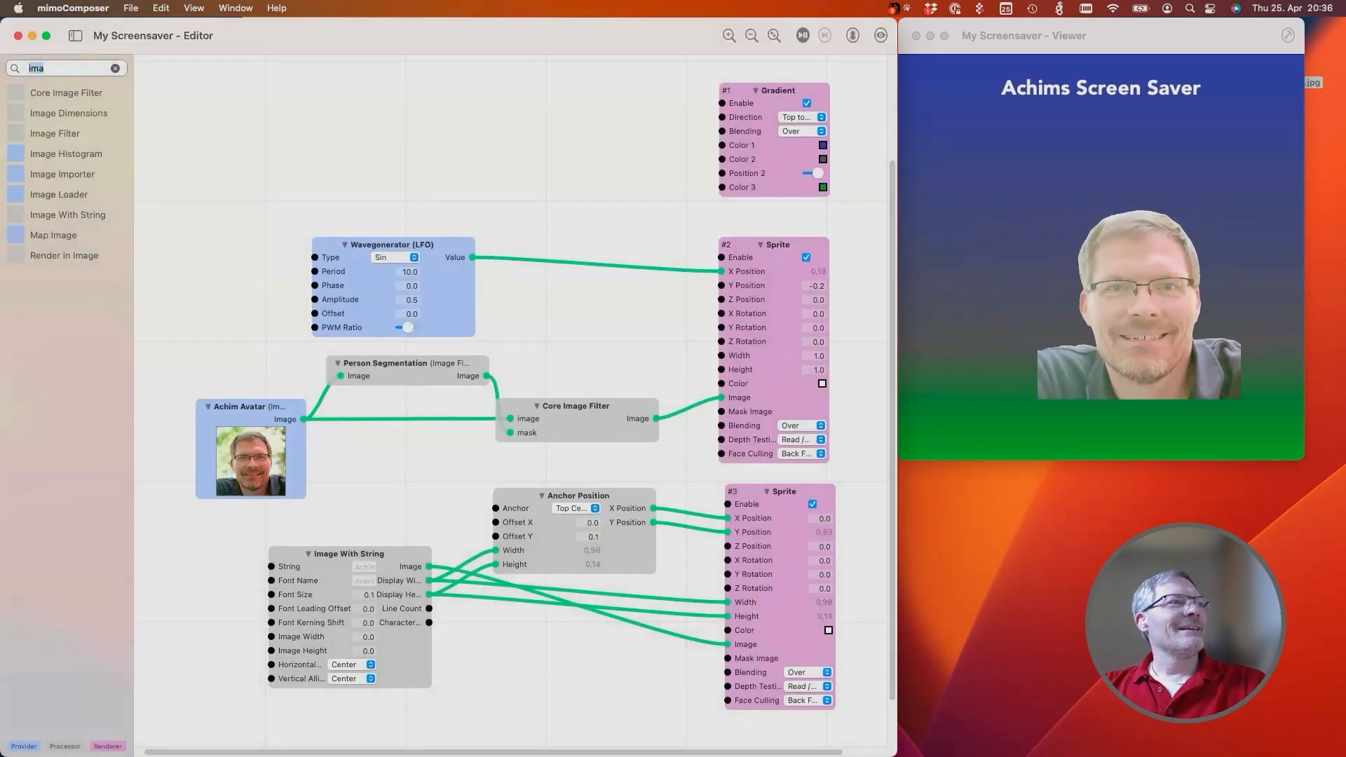
Quit mimoComposer and unpack mimoScreenSaver_1.0b8.saver.zip on the Desktop
{"action": "key", "text": "super+q"}
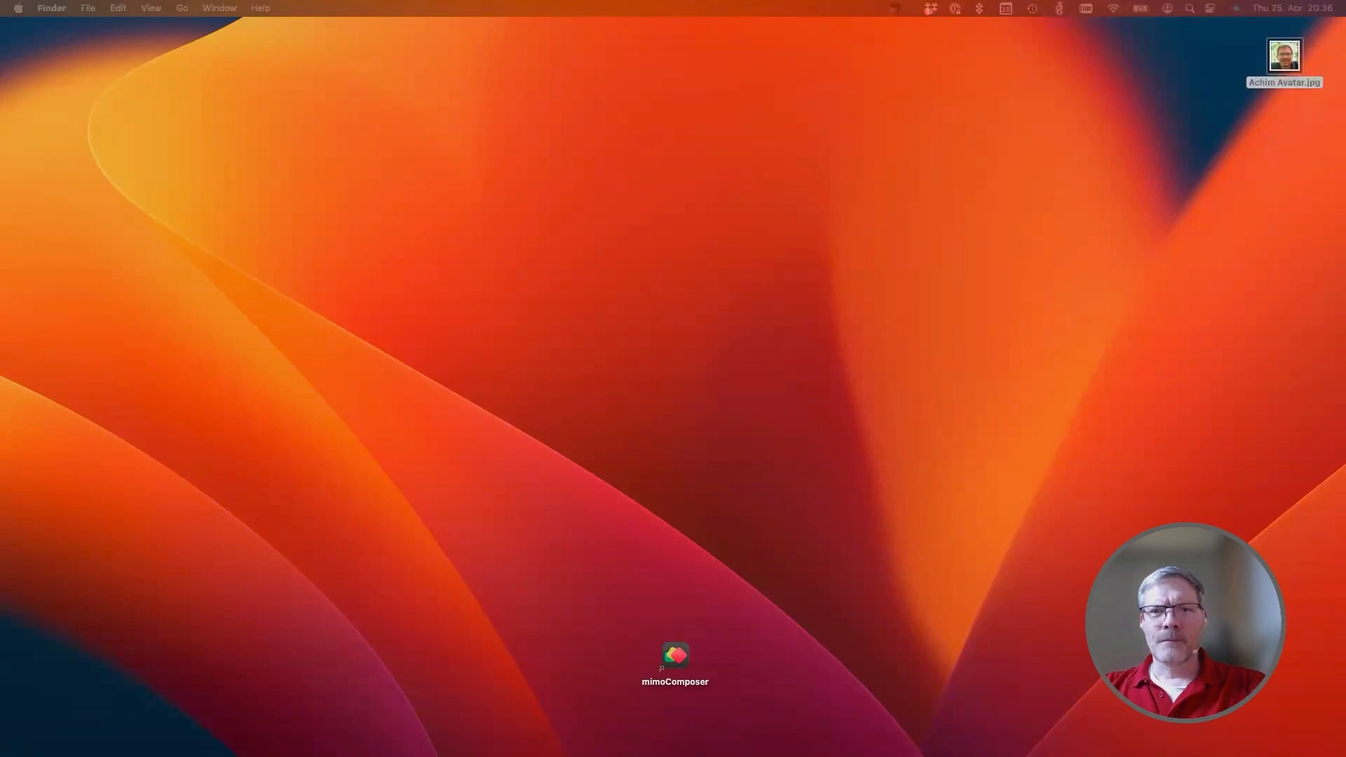
{"action": "left_click_drag", "start_coordinate": [1344, 354], "coordinate": [668, 376]}
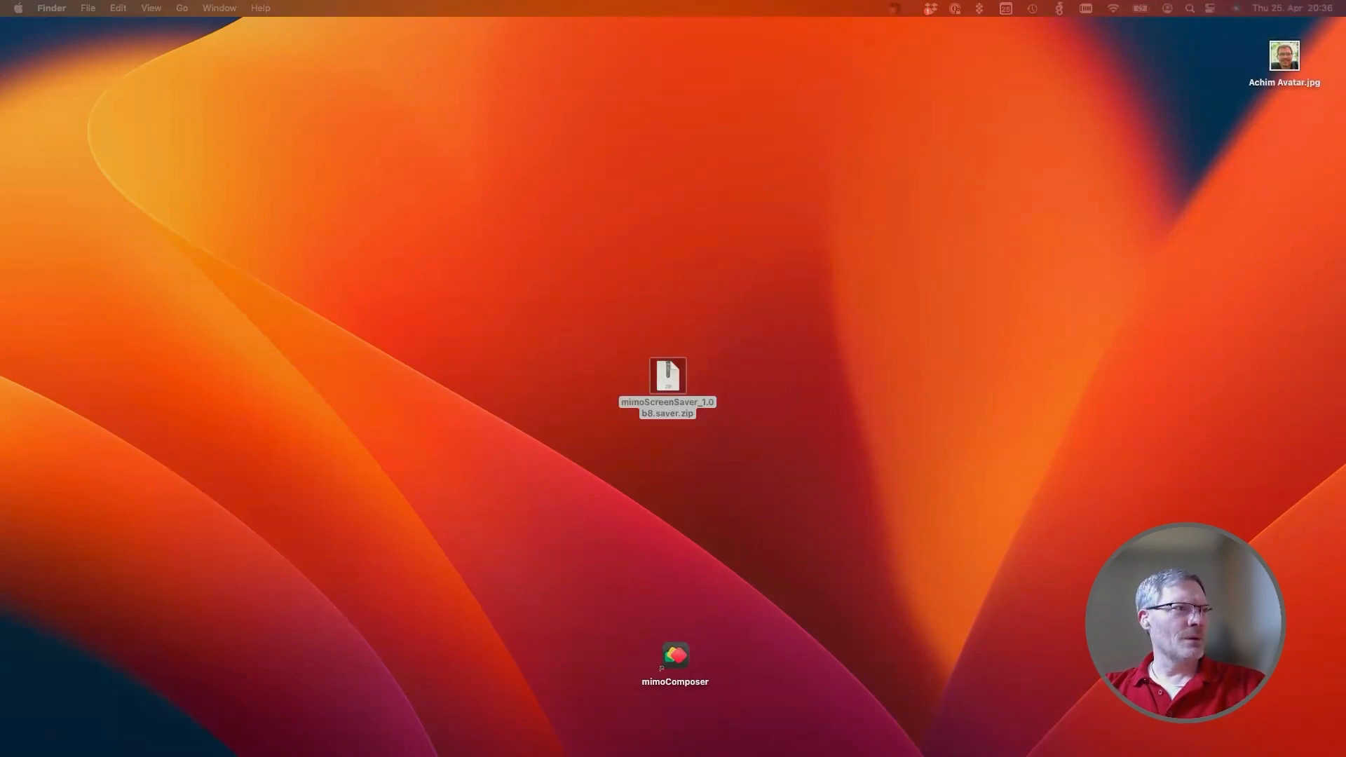
{"action": "left_click", "coordinate": [668, 376]}
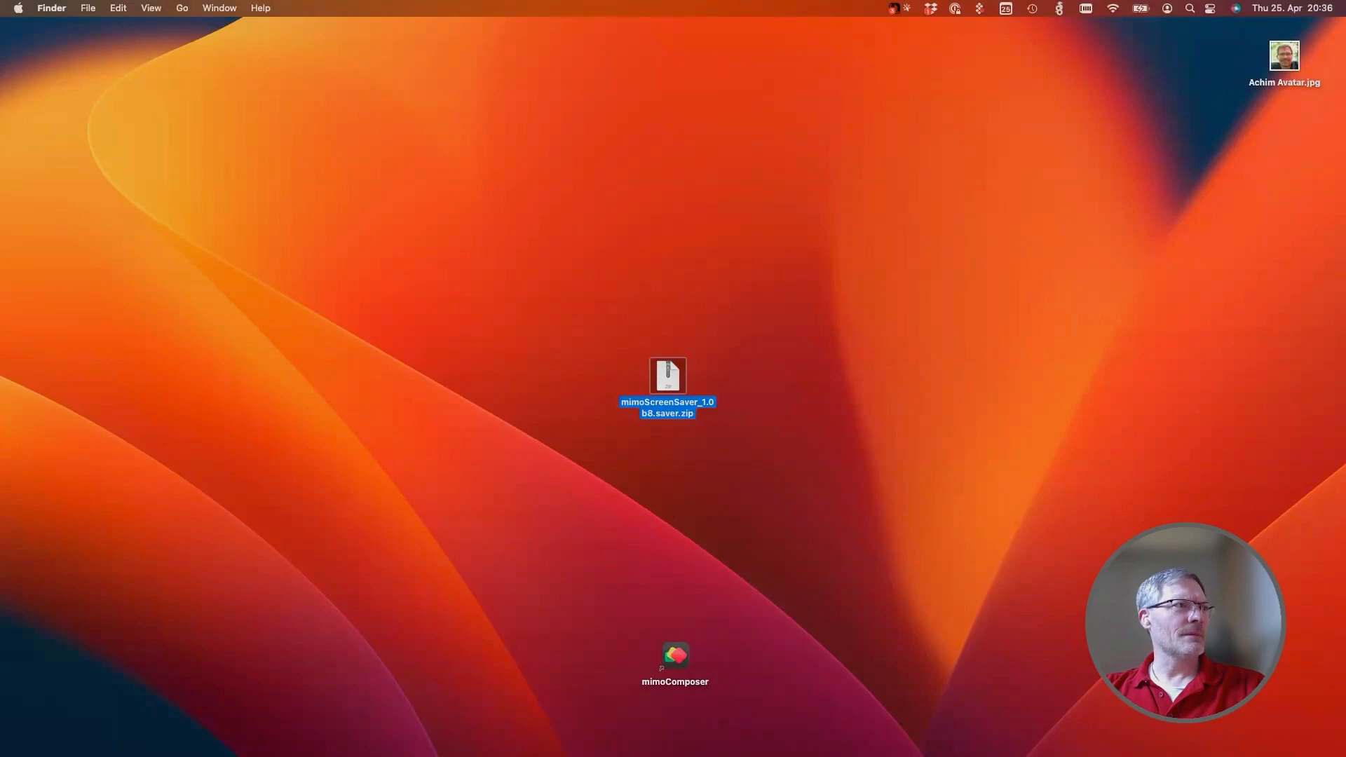
{"action": "double_click", "coordinate": [668, 377]}
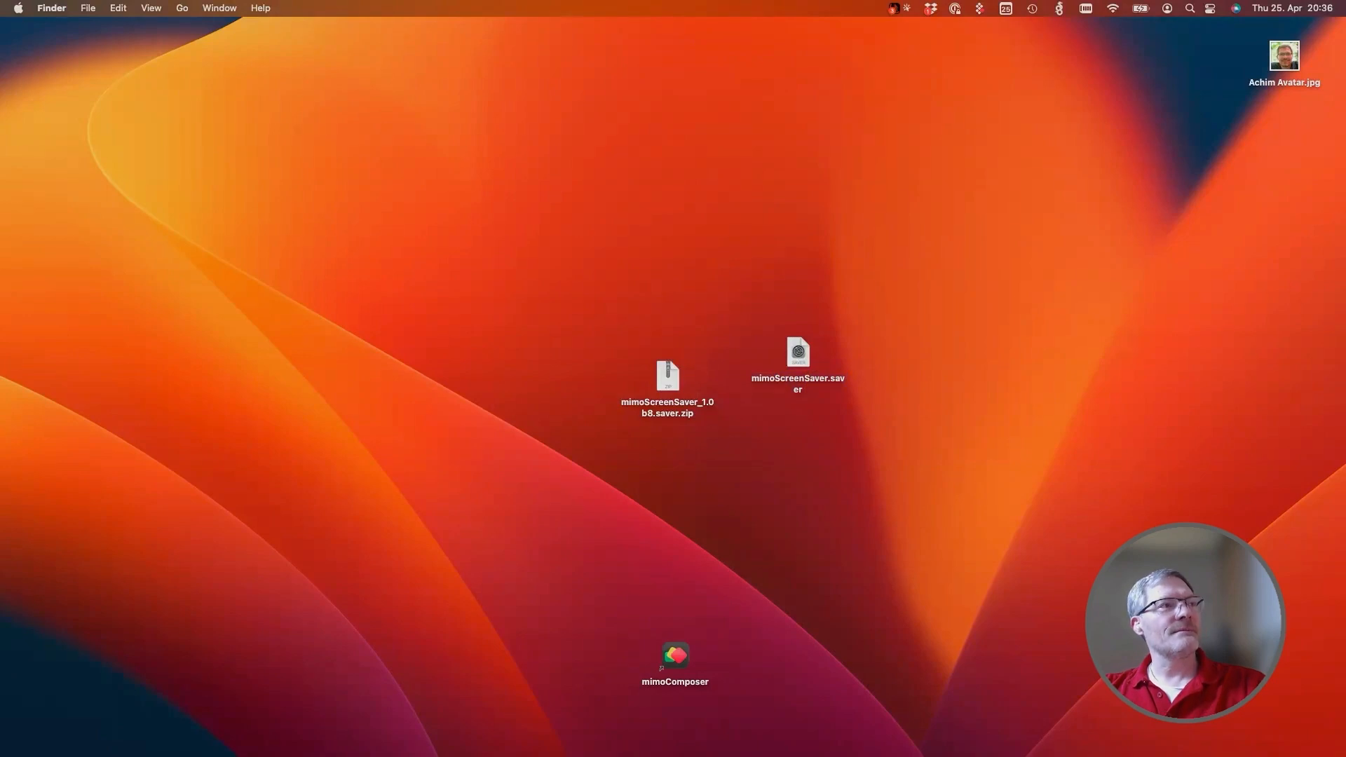
Install mimoScreenSaver.saver over the existing version and choose mimoScreenSaver as the system's screen saver
{"action": "double_click", "coordinate": [797, 353]}
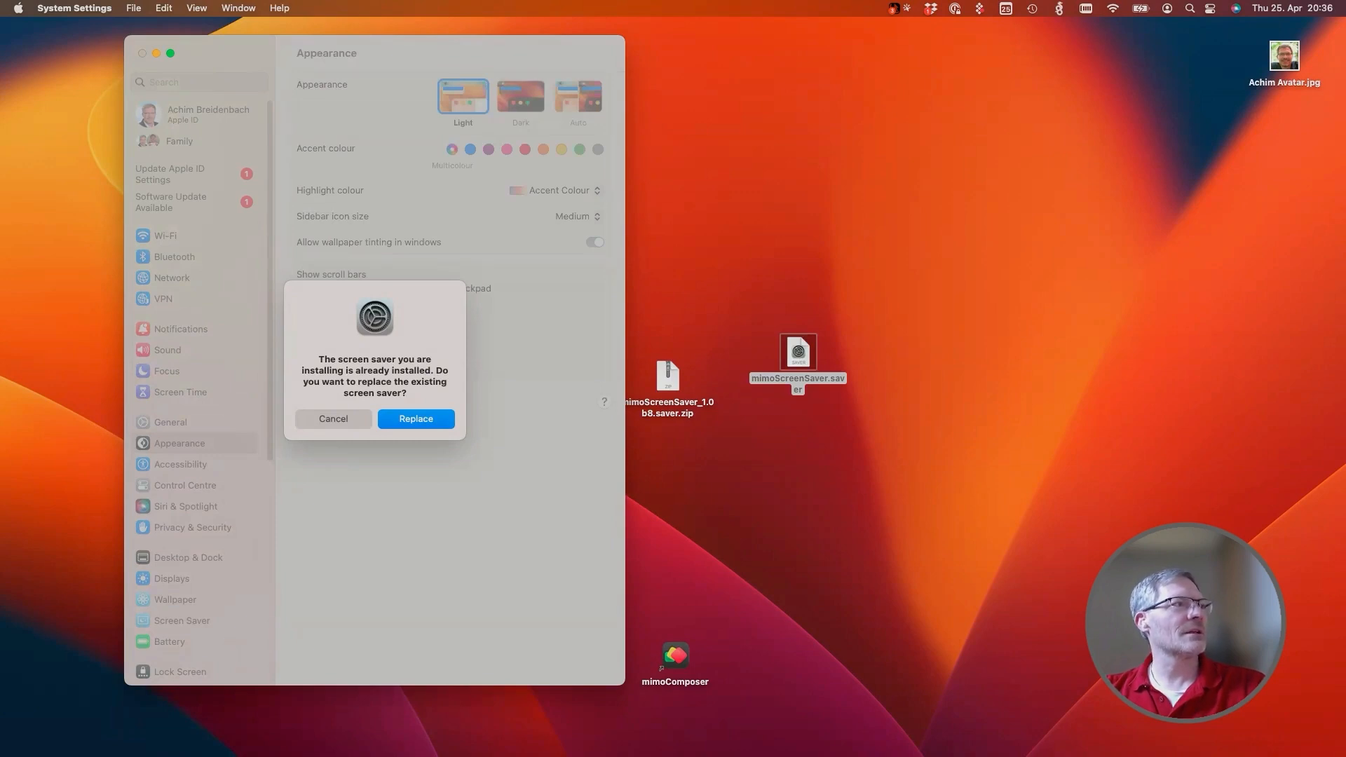
{"action": "key", "text": "Return"}
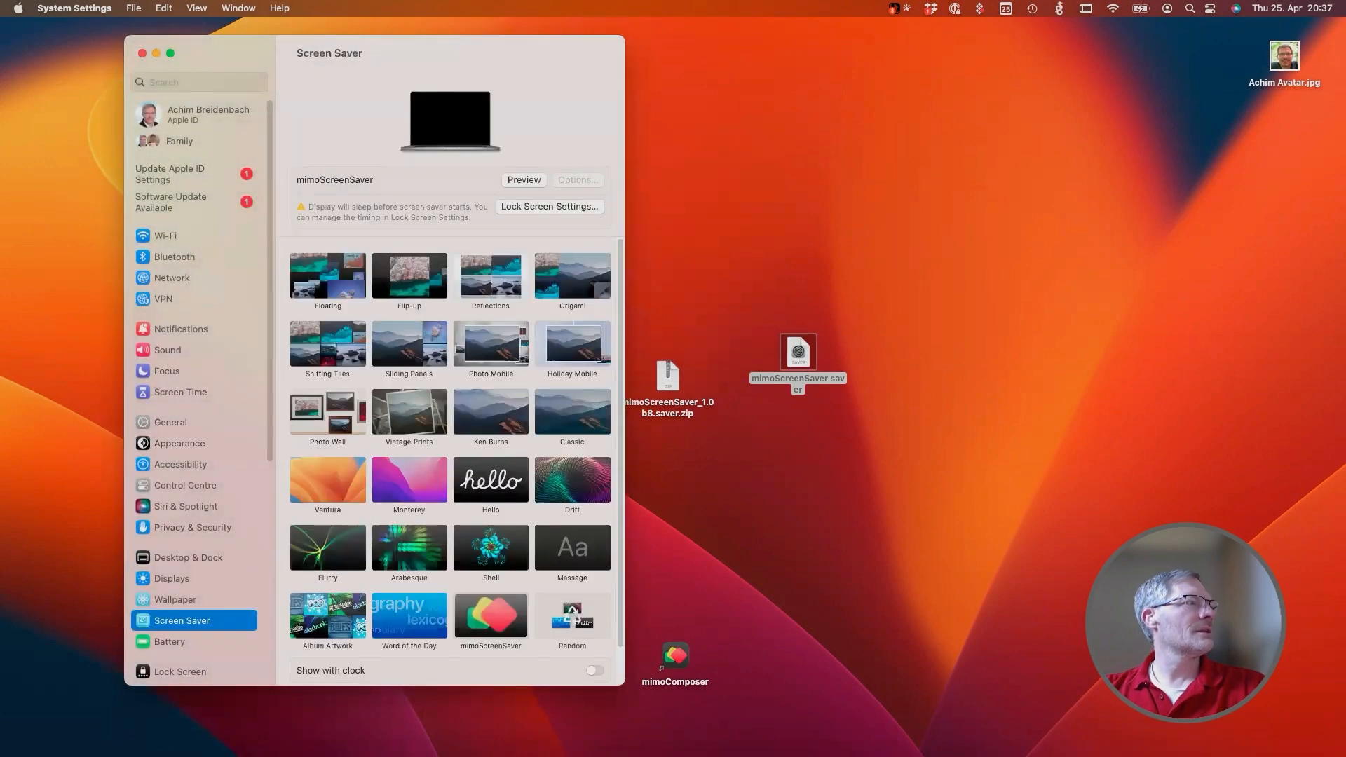
{"action": "scroll", "coordinate": [197, 385], "scroll_direction": "down", "scroll_amount": 3}
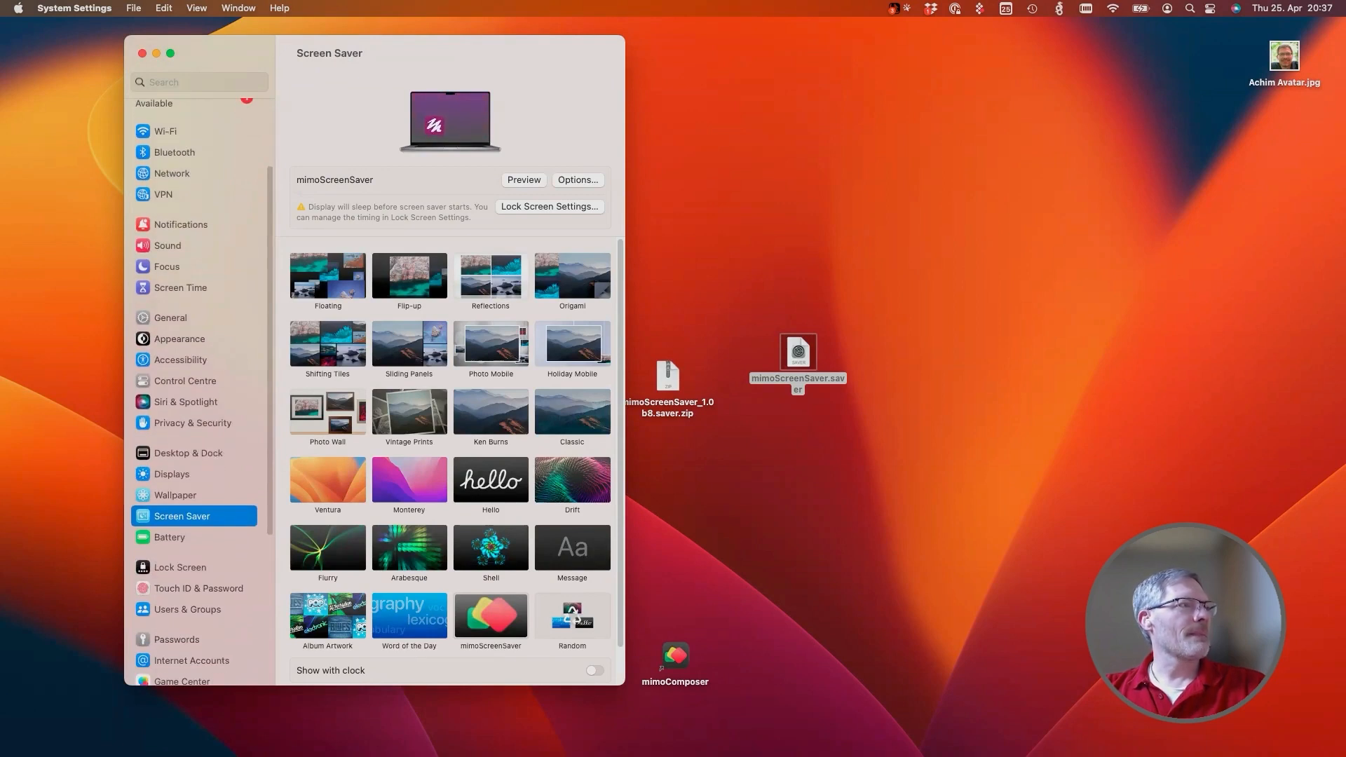
{"action": "scroll", "coordinate": [450, 449], "scroll_direction": "down", "scroll_amount": 1}
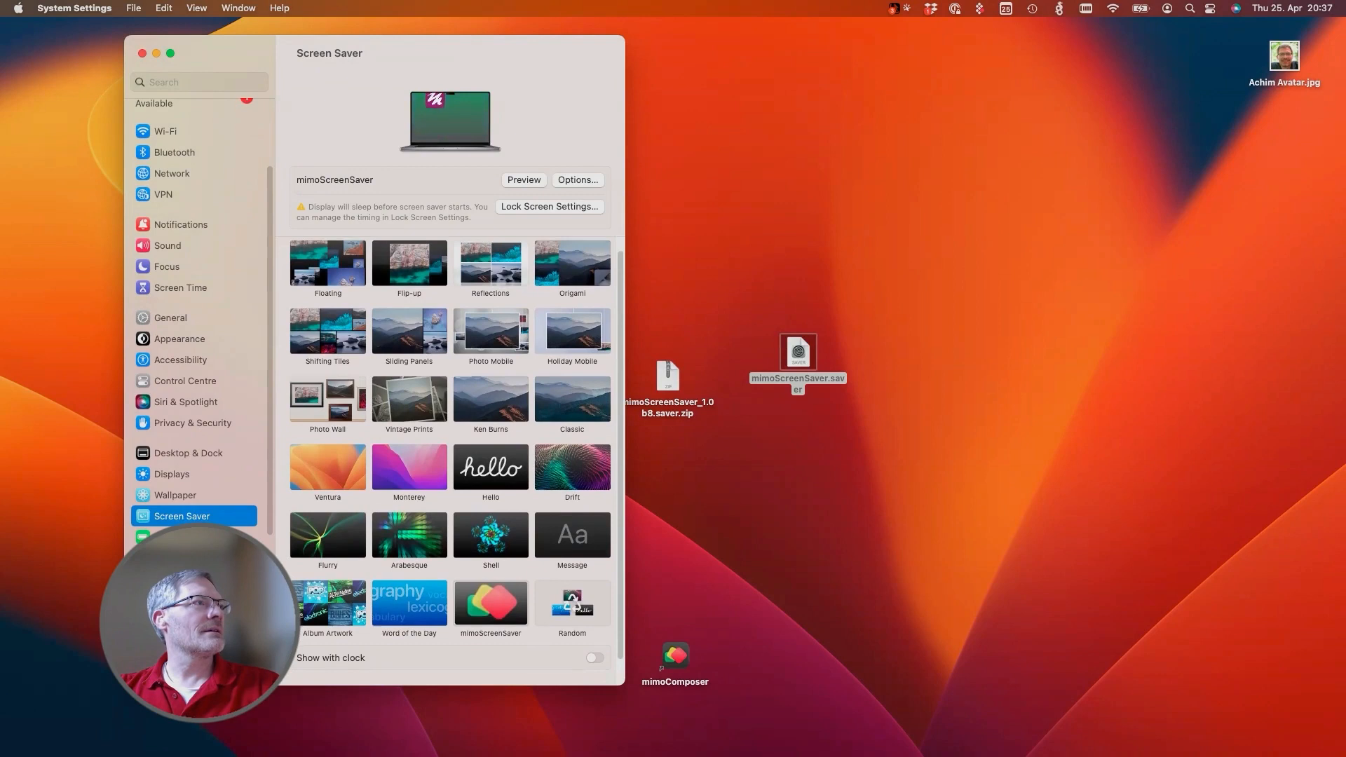
{"action": "scroll", "coordinate": [450, 448], "scroll_direction": "down", "scroll_amount": 2}
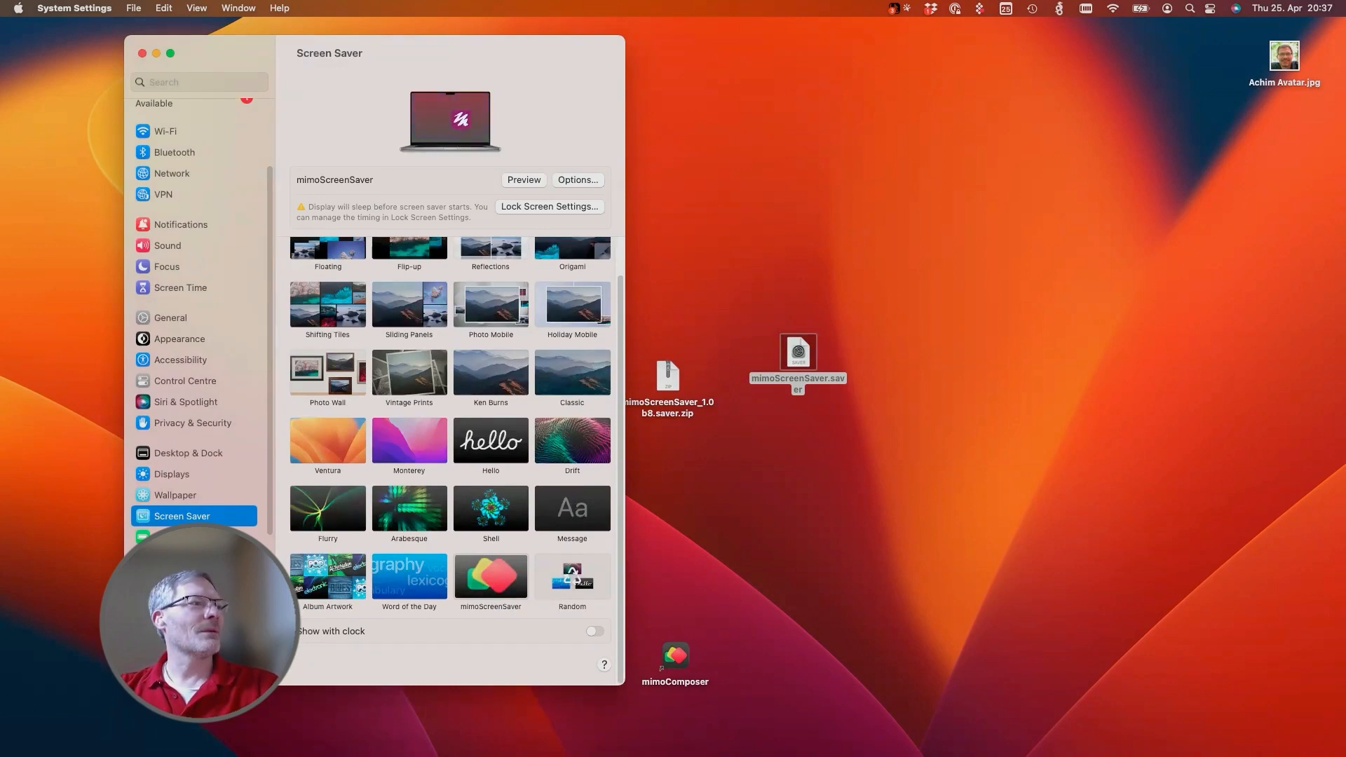
{"action": "left_click", "coordinate": [490, 577]}
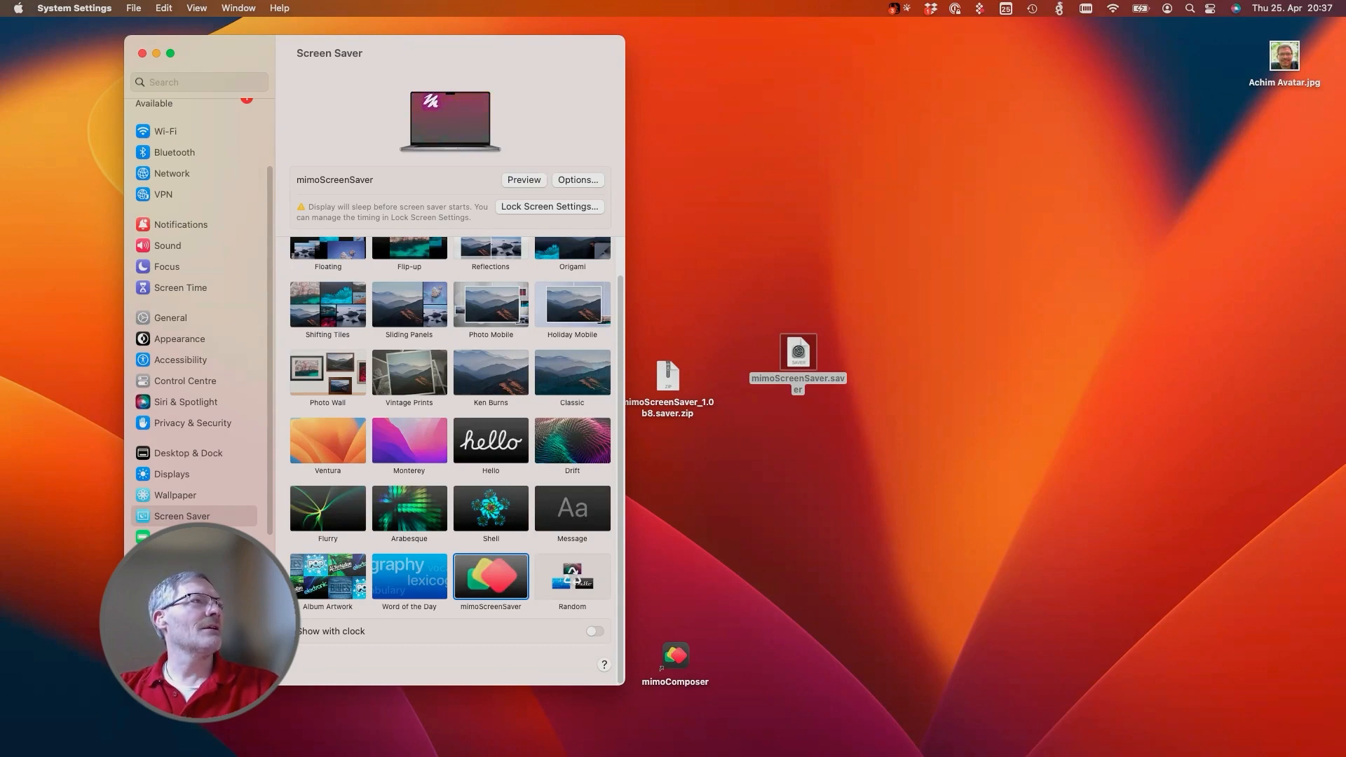
Load My Screensaver from the Desktop as the composition in the mimoScreenSaver options
{"action": "left_click", "coordinate": [578, 180]}
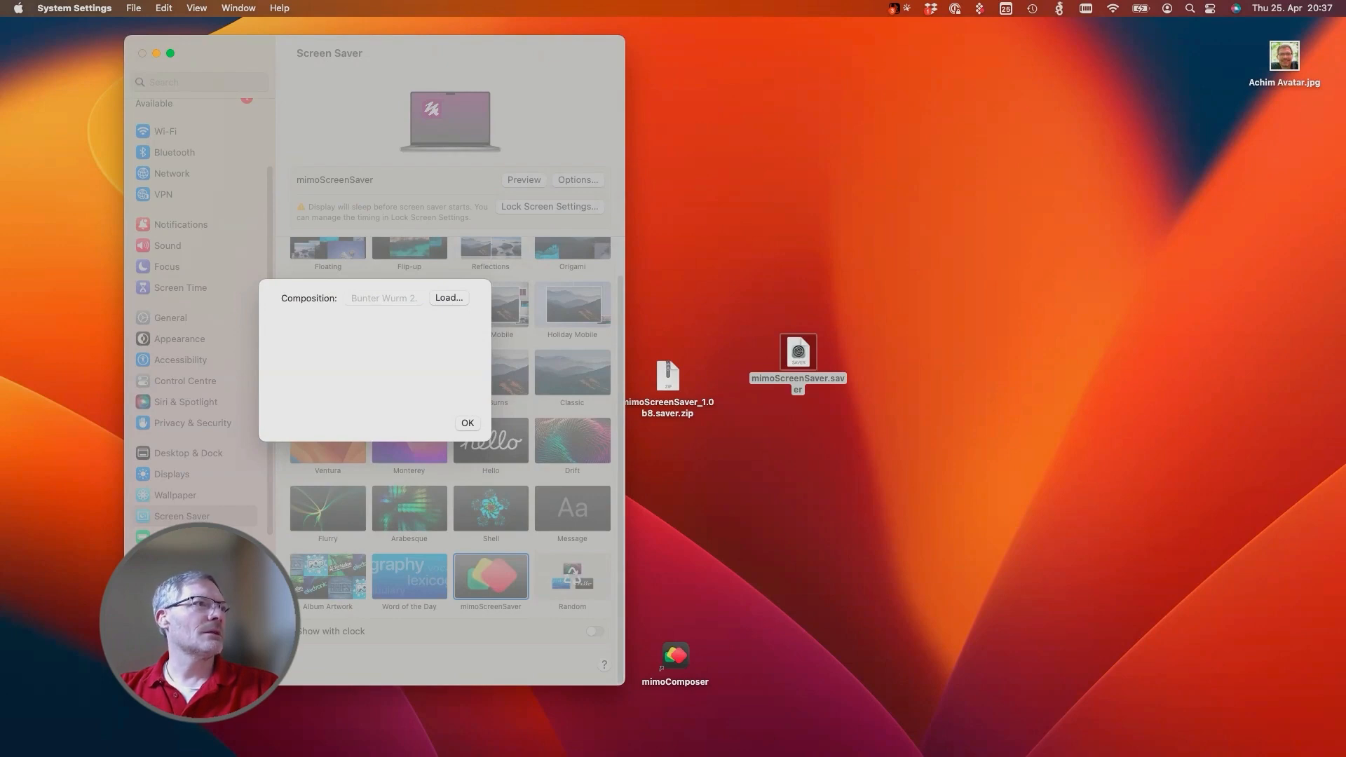
{"action": "left_click", "coordinate": [449, 298]}
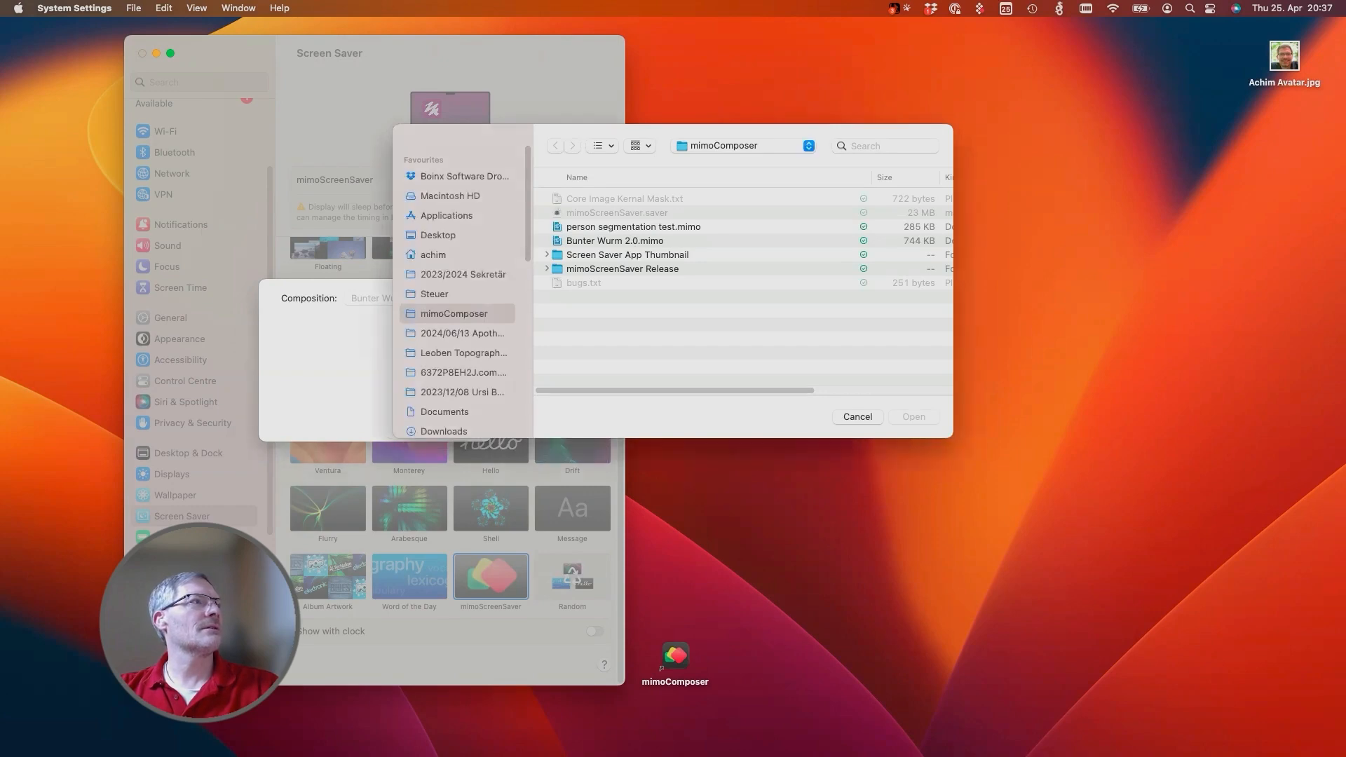
{"action": "left_click", "coordinate": [438, 235]}
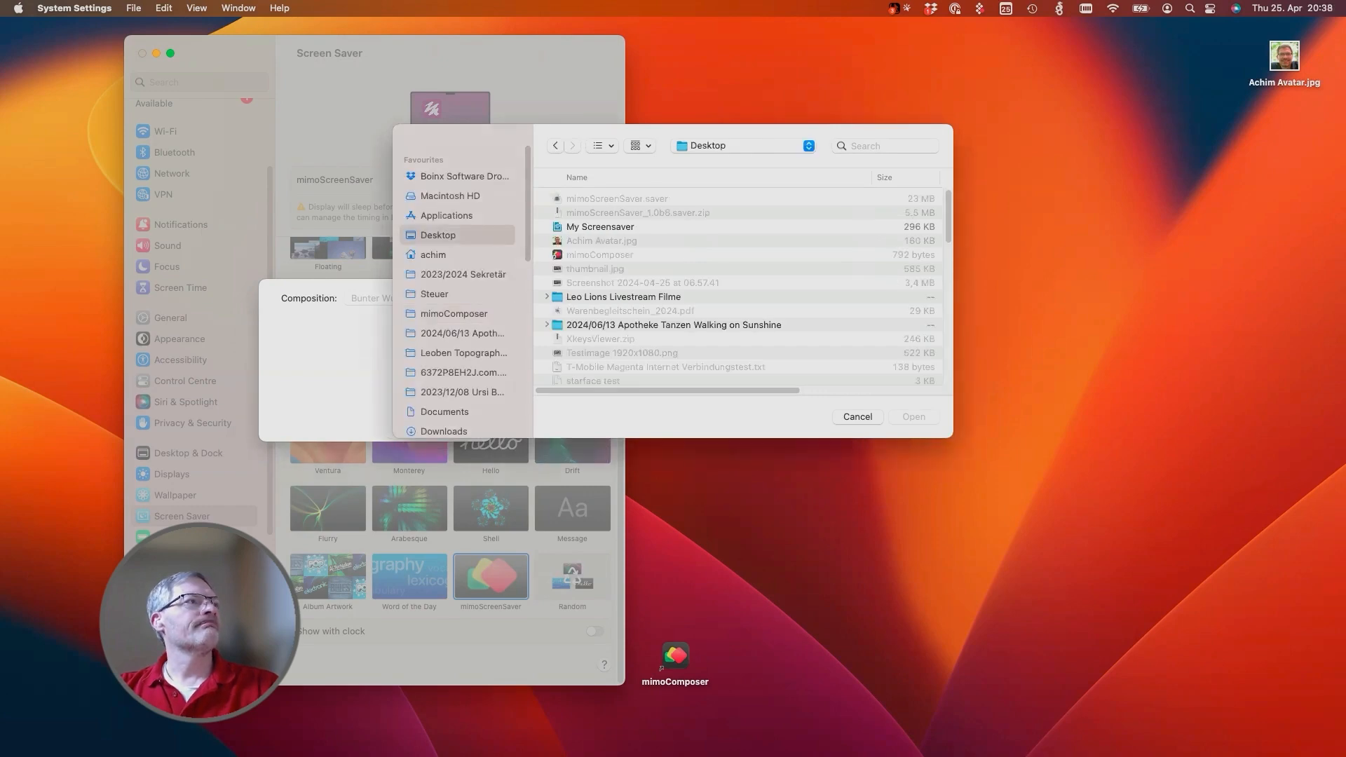
{"action": "left_click", "coordinate": [599, 227]}
{"action": "key", "text": "Return"}
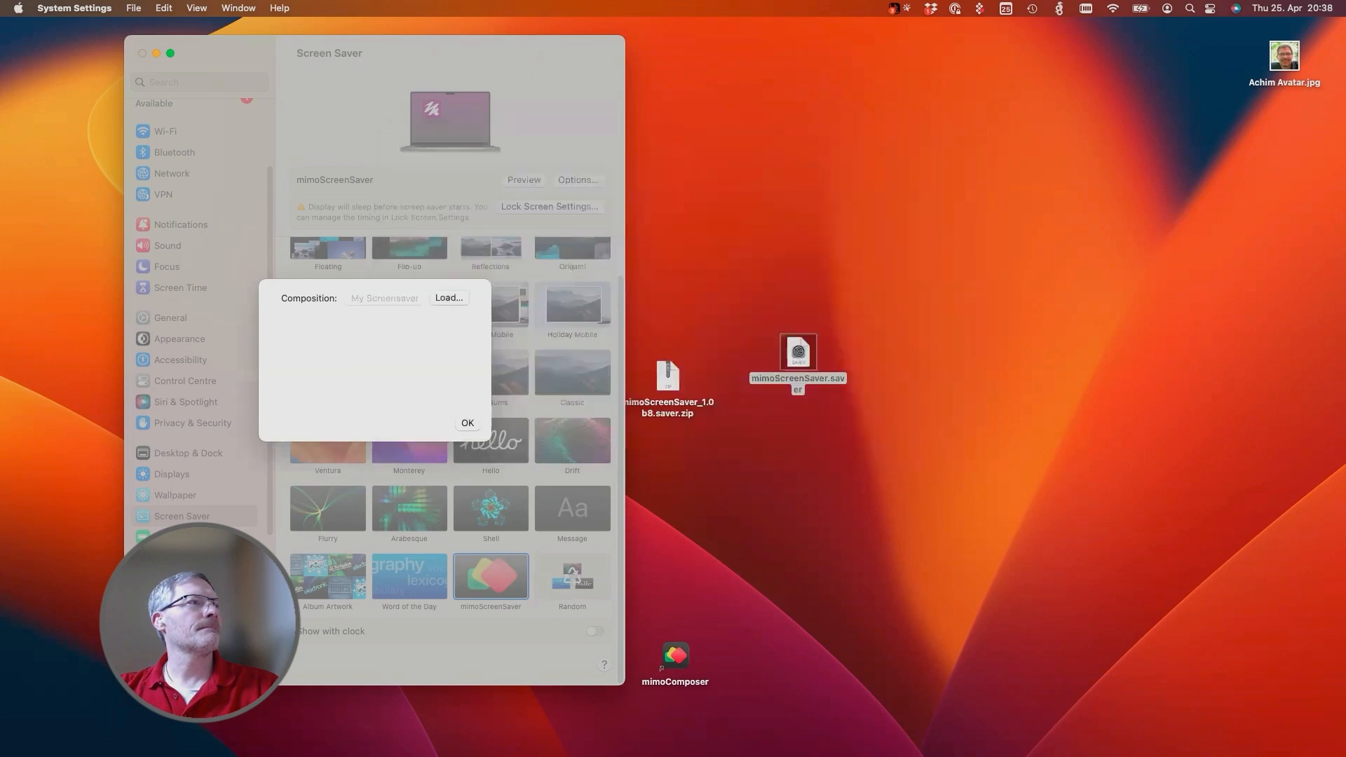
{"action": "left_click", "coordinate": [467, 423]}
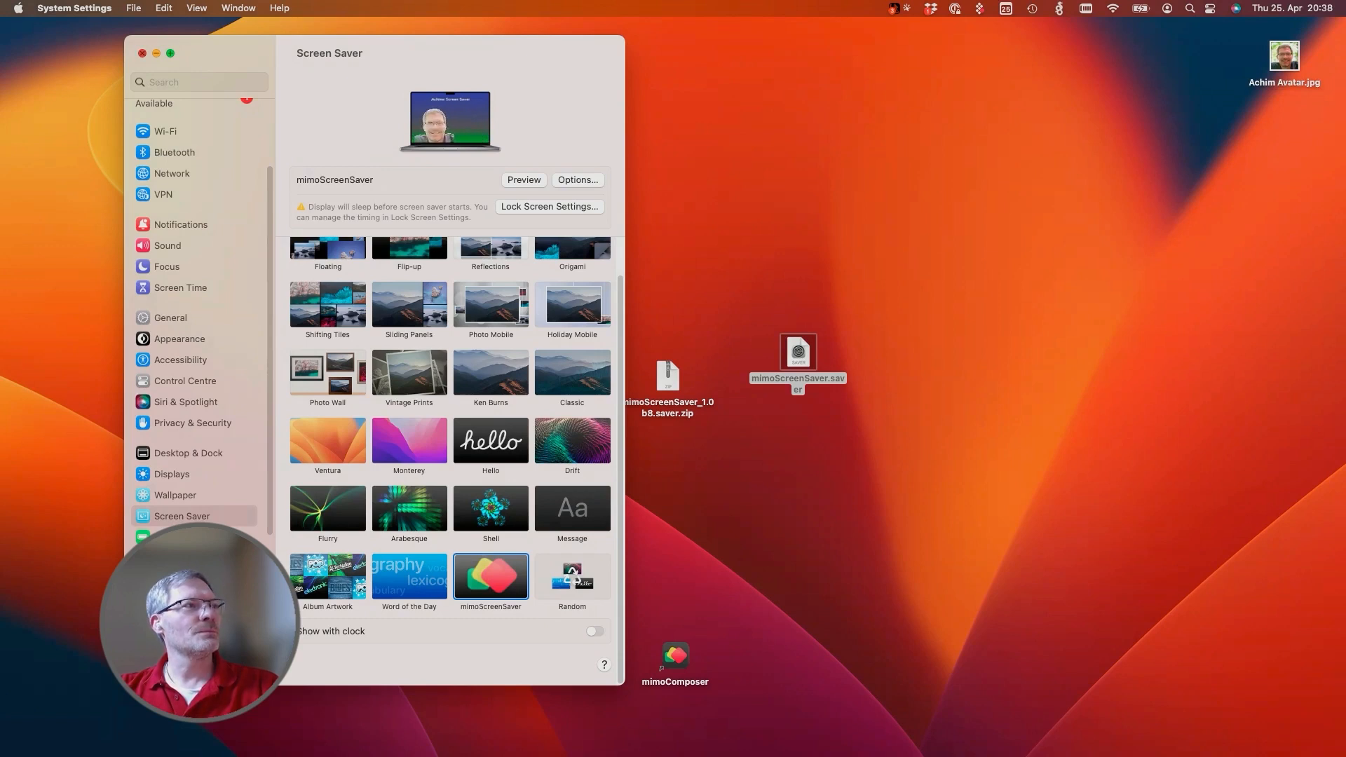
Close System Settings and move the mimoScreenSaver zip archive and the unpacked .saver file off the Desktop
{"action": "left_click", "coordinate": [142, 53]}
{"action": "left_click_drag", "start_coordinate": [602, 268], "coordinate": [948, 459]}
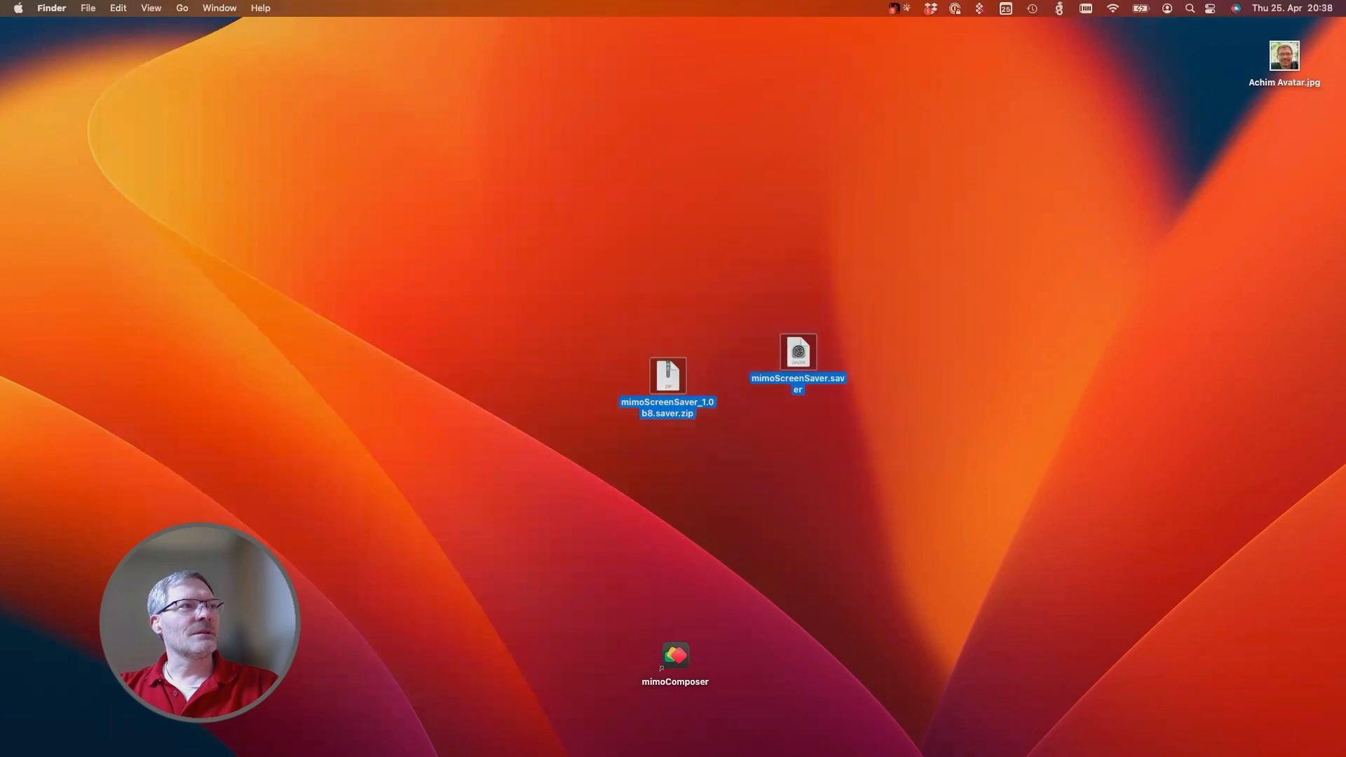
{"action": "left_click_drag", "start_coordinate": [667, 376], "coordinate": [1345, 663]}
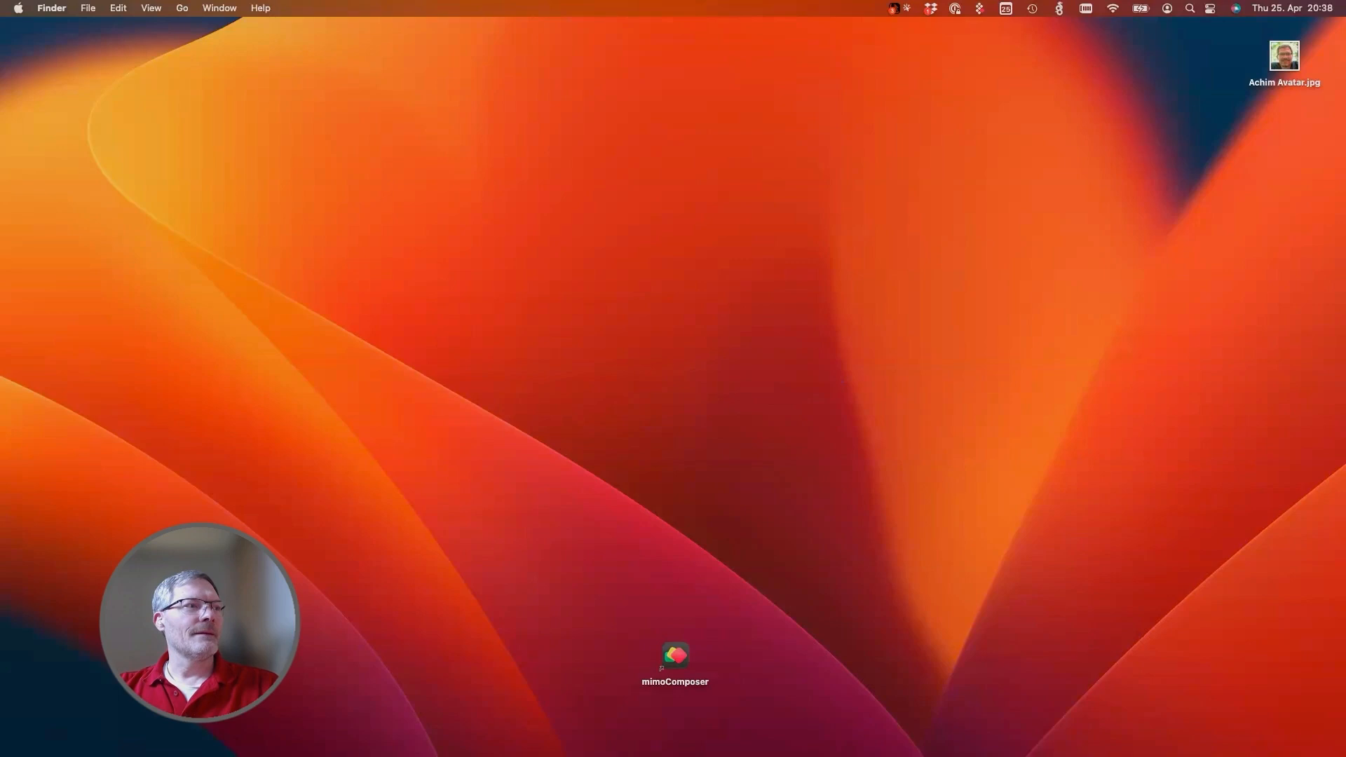
Reopen mimoComposer and convert the Quartz composition Placer.qtz from the Compositions folder, sorting the file list by name
{"action": "double_click", "coordinate": [675, 656]}
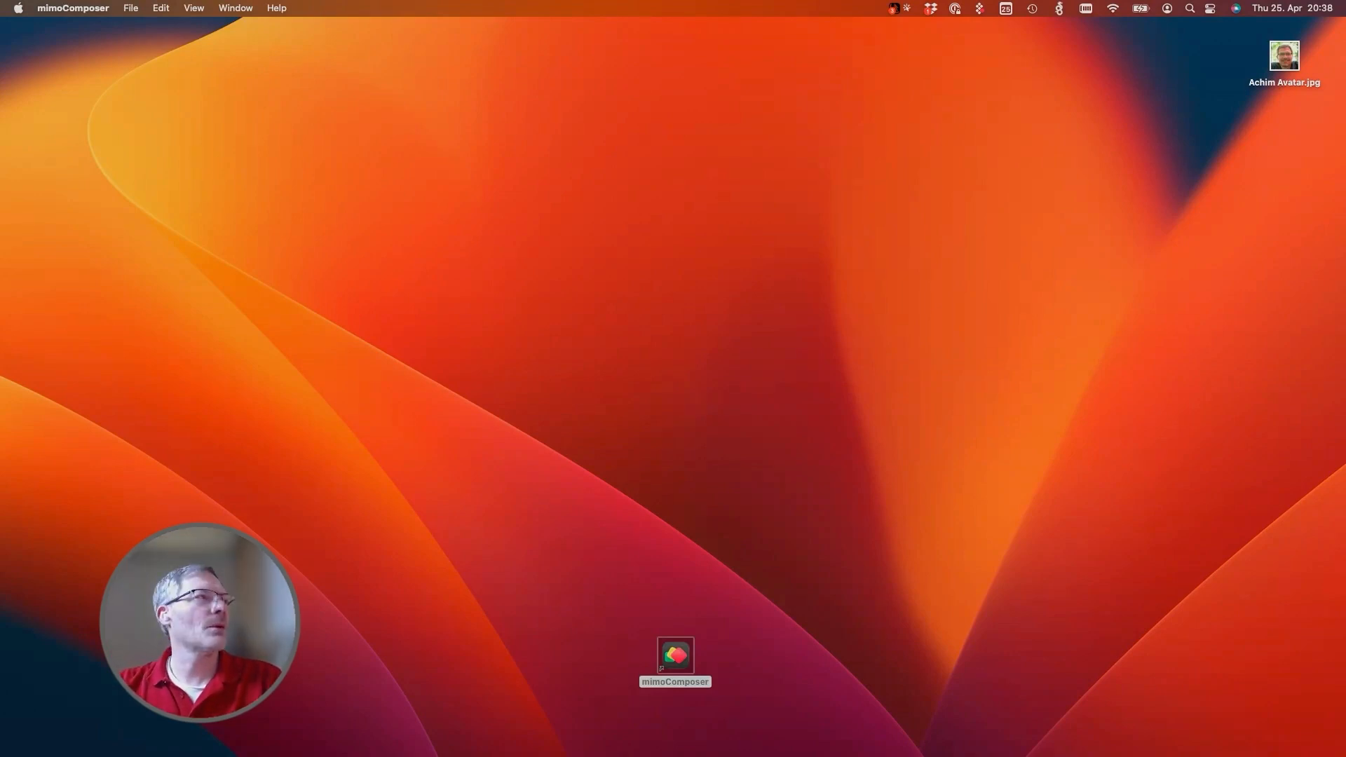
{"action": "left_click", "coordinate": [131, 9]}
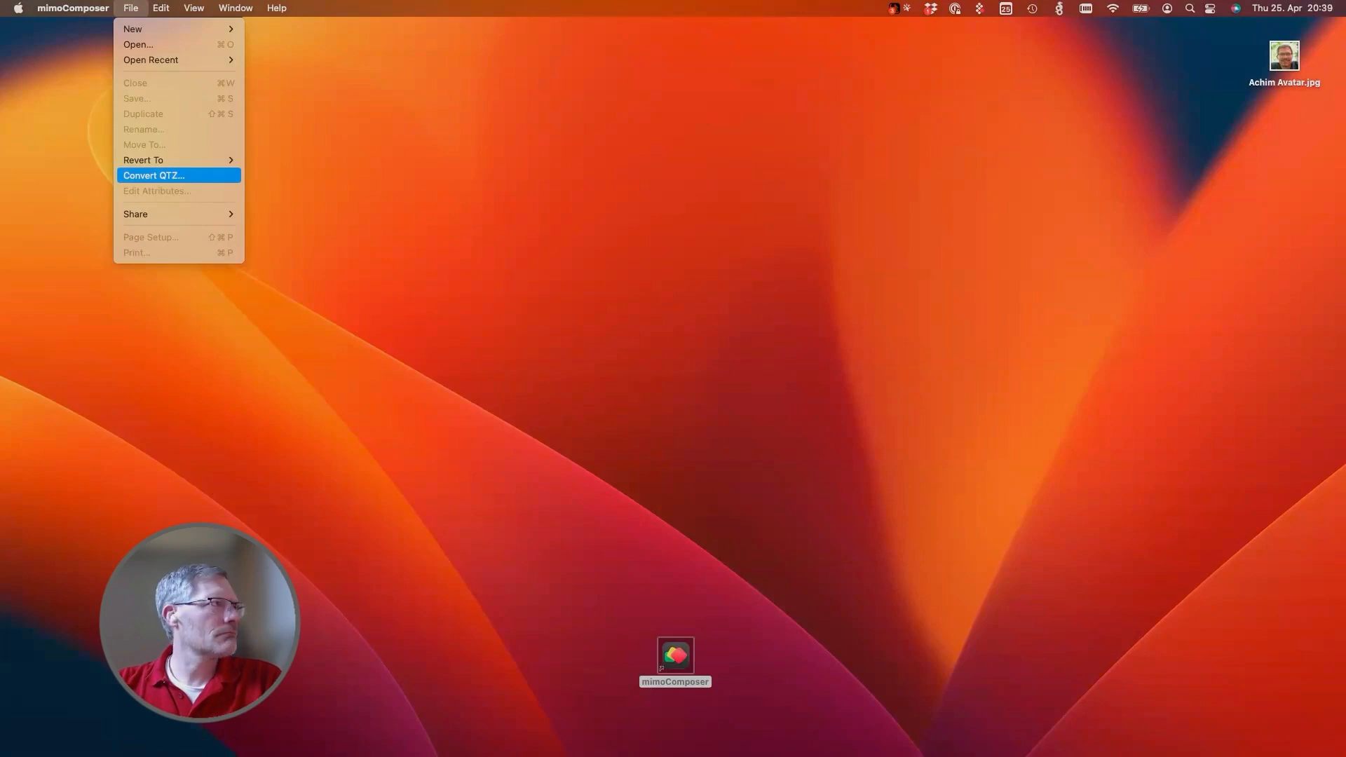
{"action": "left_click", "coordinate": [154, 175]}
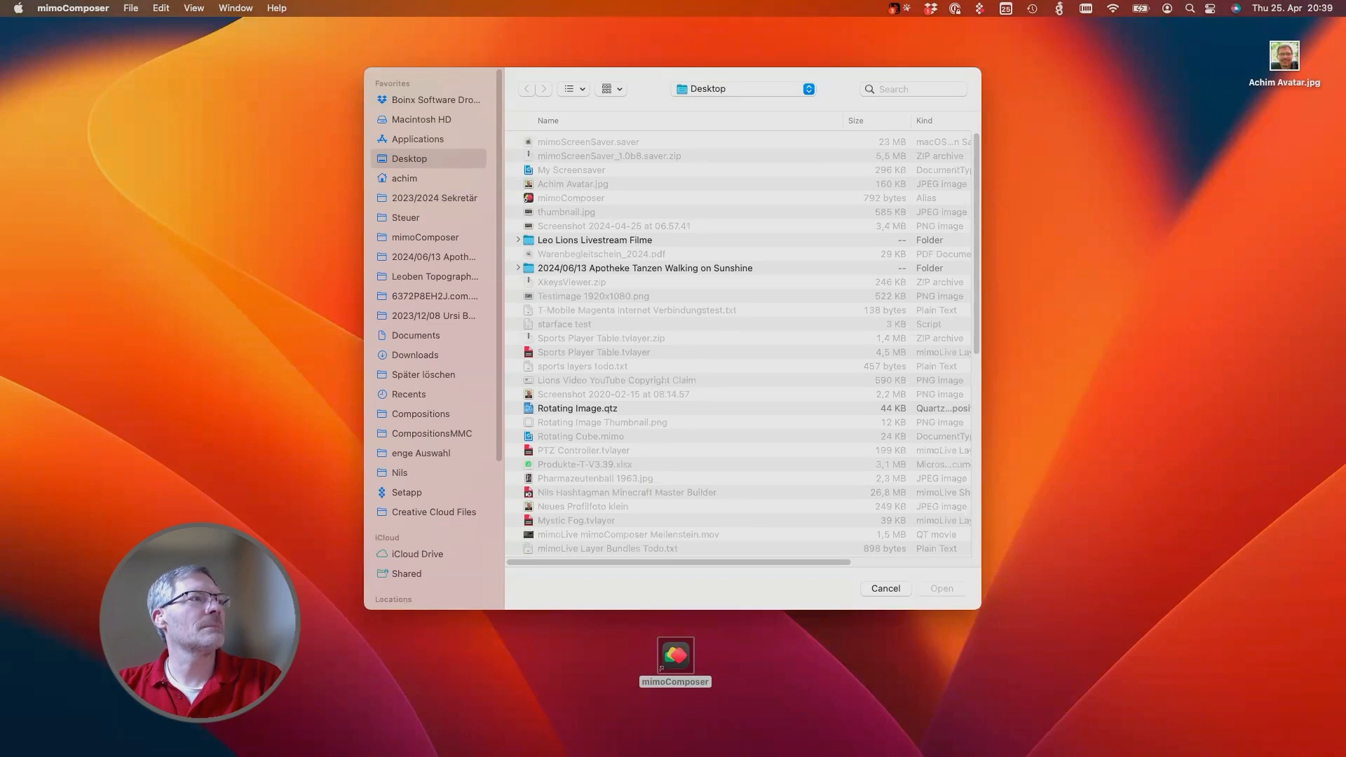
{"action": "left_click", "coordinate": [421, 414]}
{"action": "scroll", "coordinate": [738, 345], "scroll_direction": "down", "scroll_amount": 10}
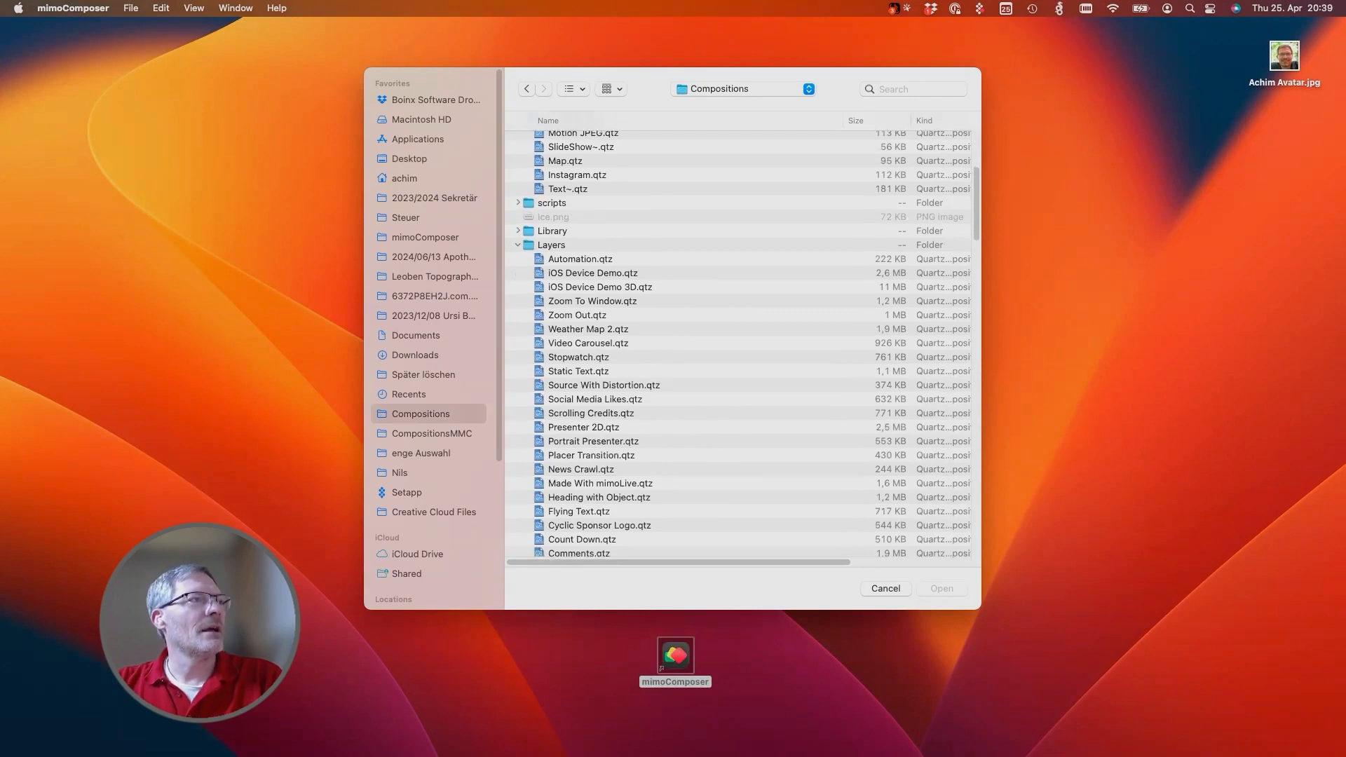
{"action": "scroll", "coordinate": [738, 345], "scroll_direction": "down", "scroll_amount": 15}
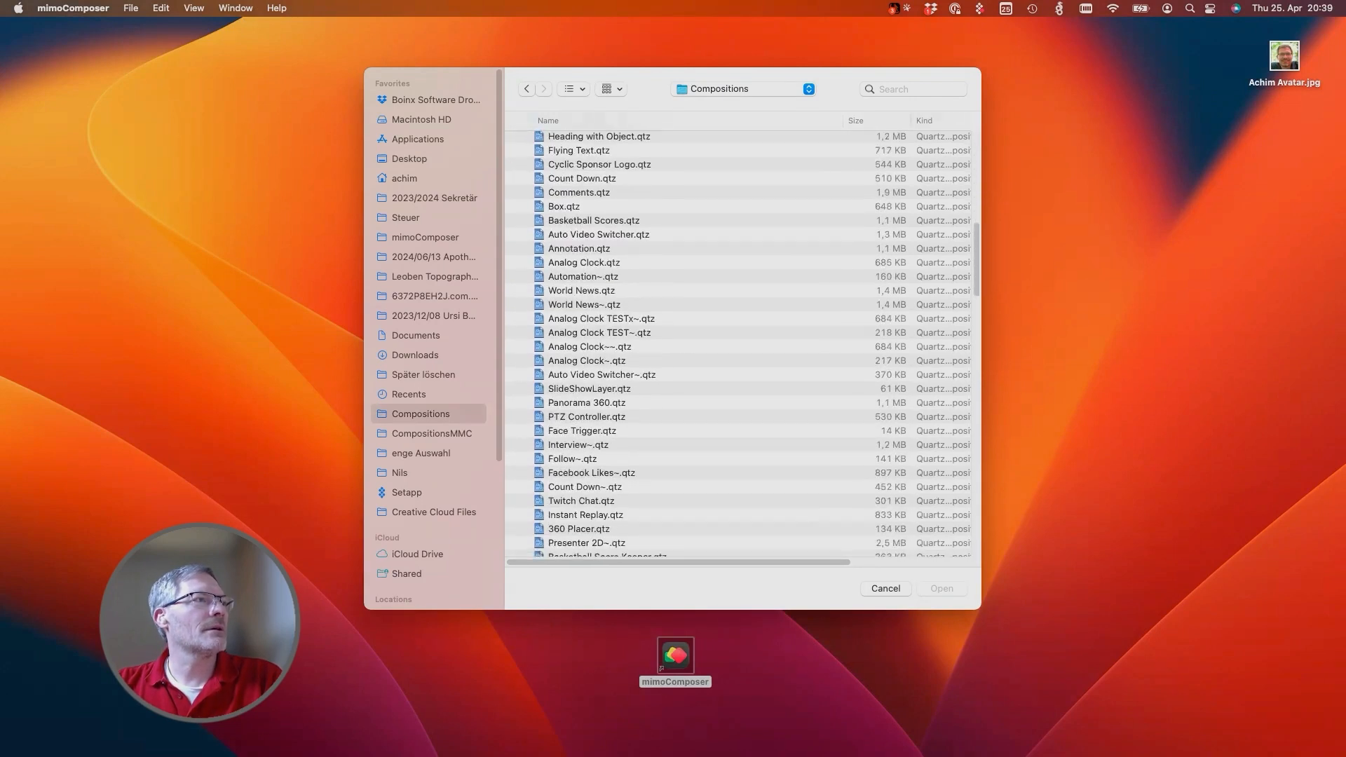
{"action": "scroll", "coordinate": [738, 345], "scroll_direction": "up", "scroll_amount": 20}
{"action": "left_click", "coordinate": [673, 120]}
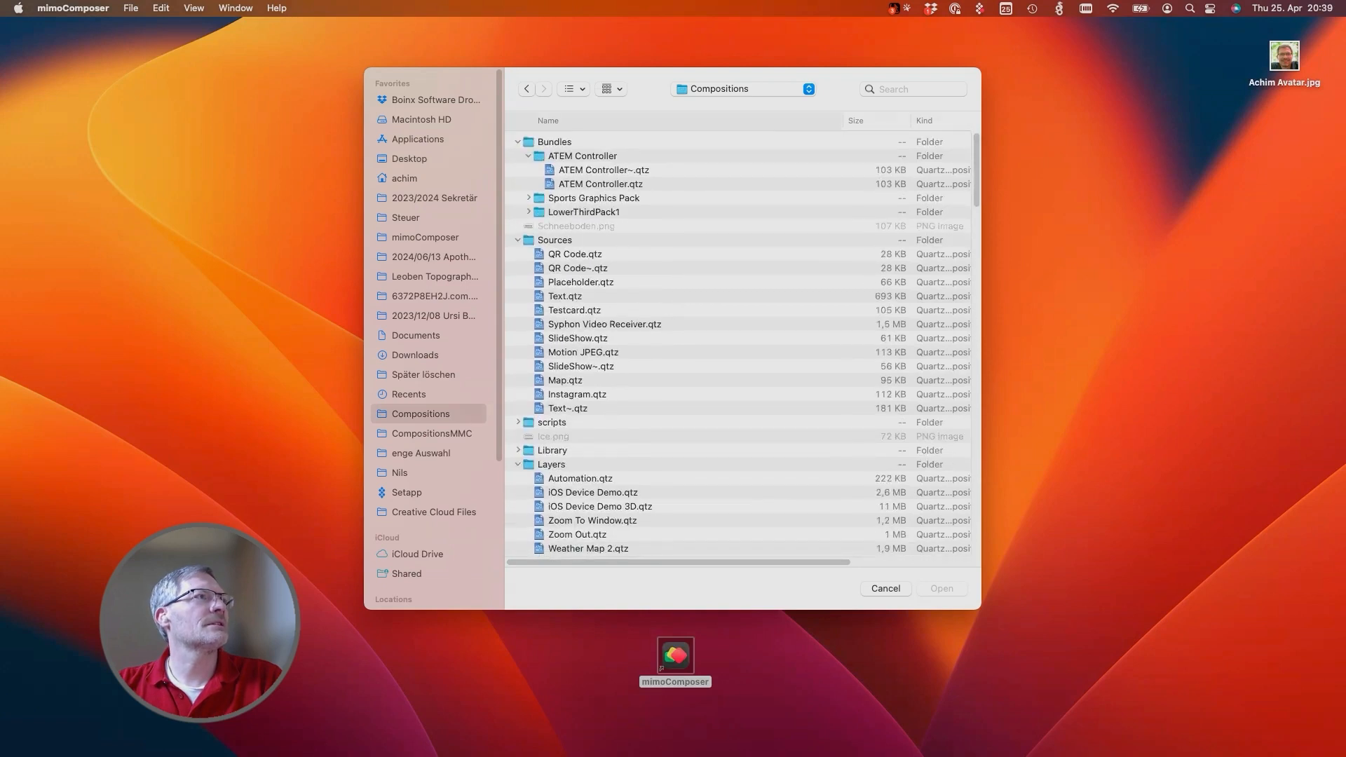
{"action": "scroll", "coordinate": [738, 345], "scroll_direction": "down", "scroll_amount": 20}
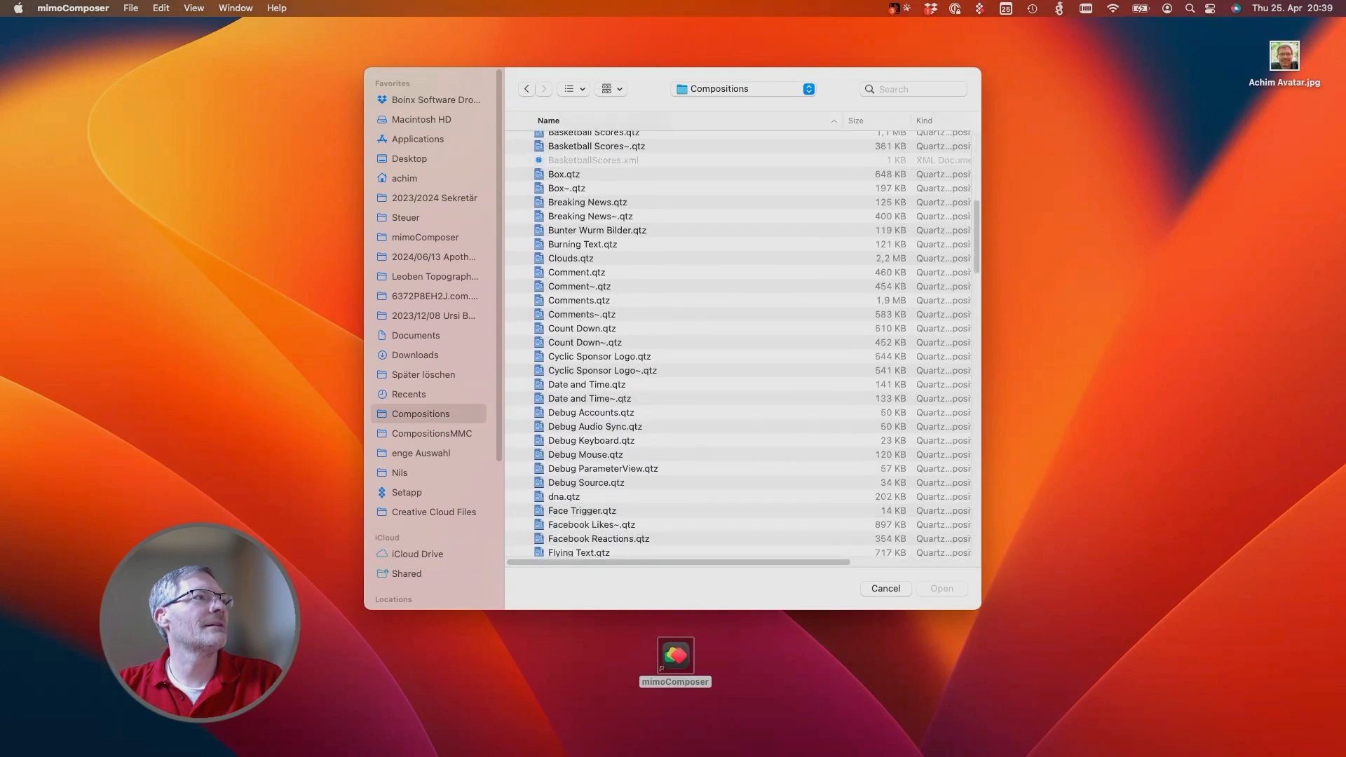
{"action": "scroll", "coordinate": [738, 345], "scroll_direction": "down", "scroll_amount": 15}
{"action": "left_click", "coordinate": [569, 416]}
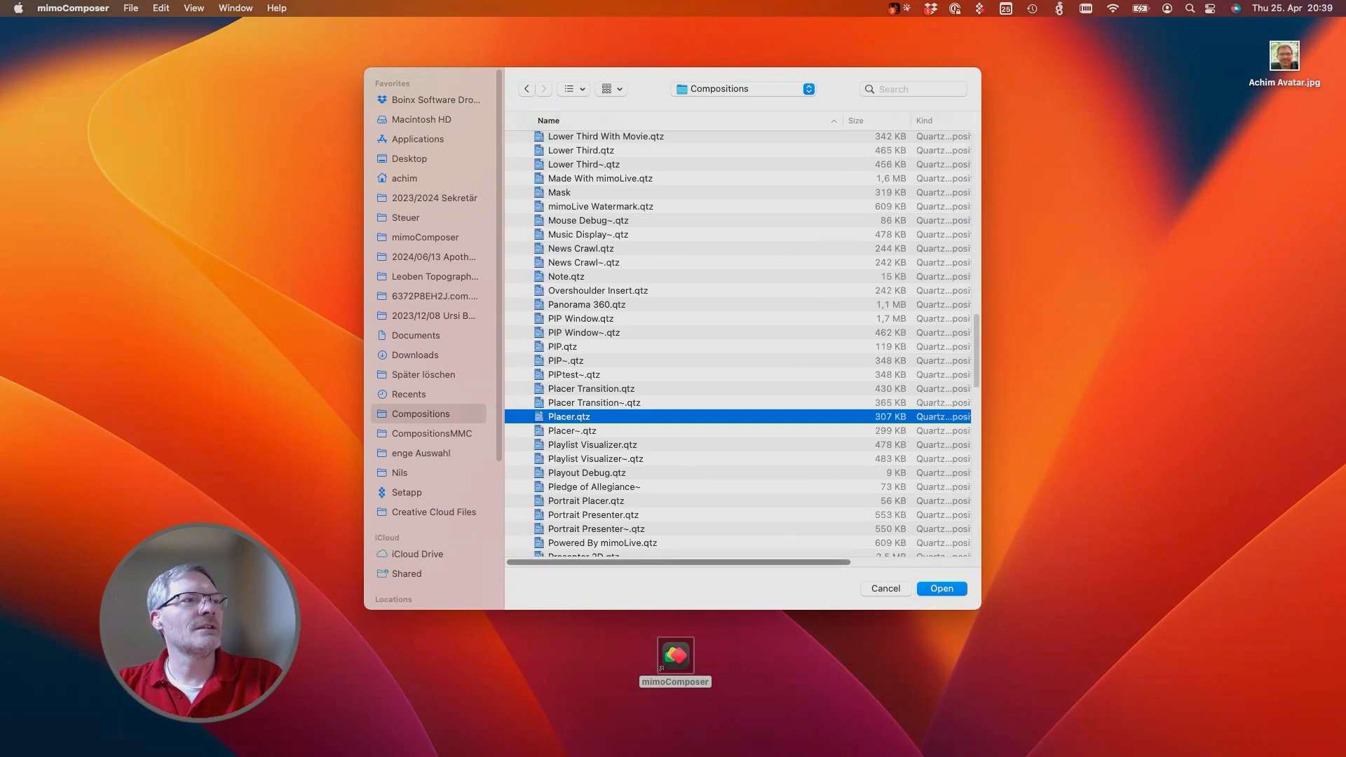
{"action": "left_click", "coordinate": [941, 589]}
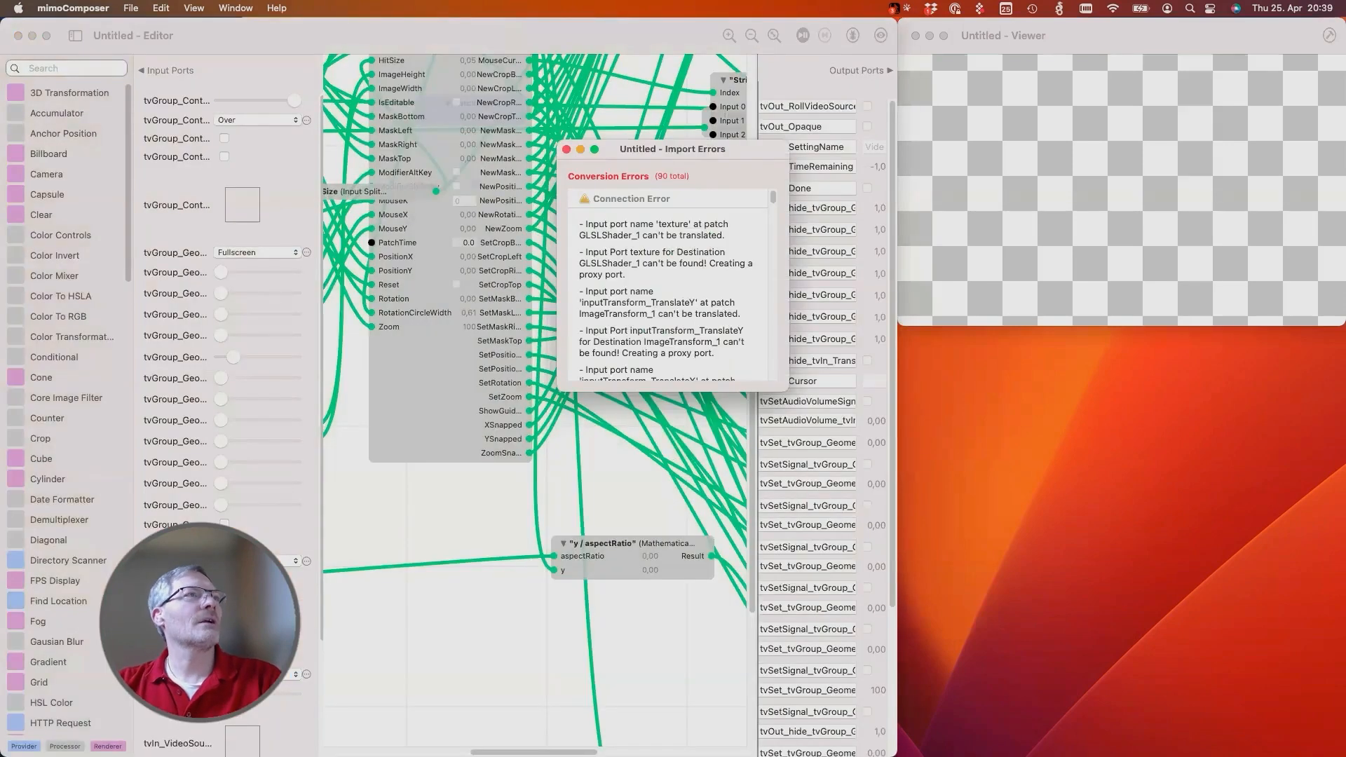
Enlarge the Import Errors window, examine its connection and missing-port errors through the end, and close it
{"action": "left_click_drag", "start_coordinate": [788, 391], "coordinate": [1013, 706]}
{"action": "scroll", "coordinate": [782, 449], "scroll_direction": "down", "scroll_amount": 20}
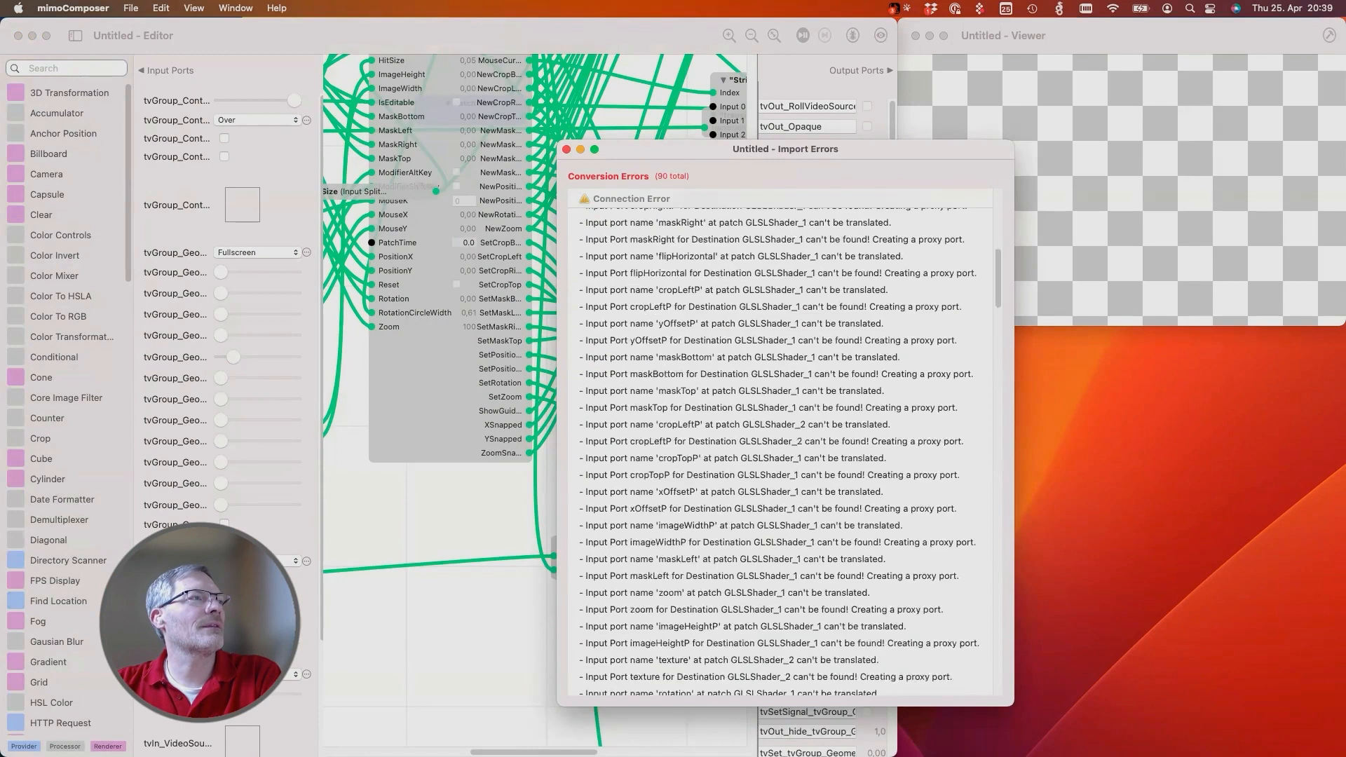
{"action": "scroll", "coordinate": [782, 448], "scroll_direction": "up", "scroll_amount": 20}
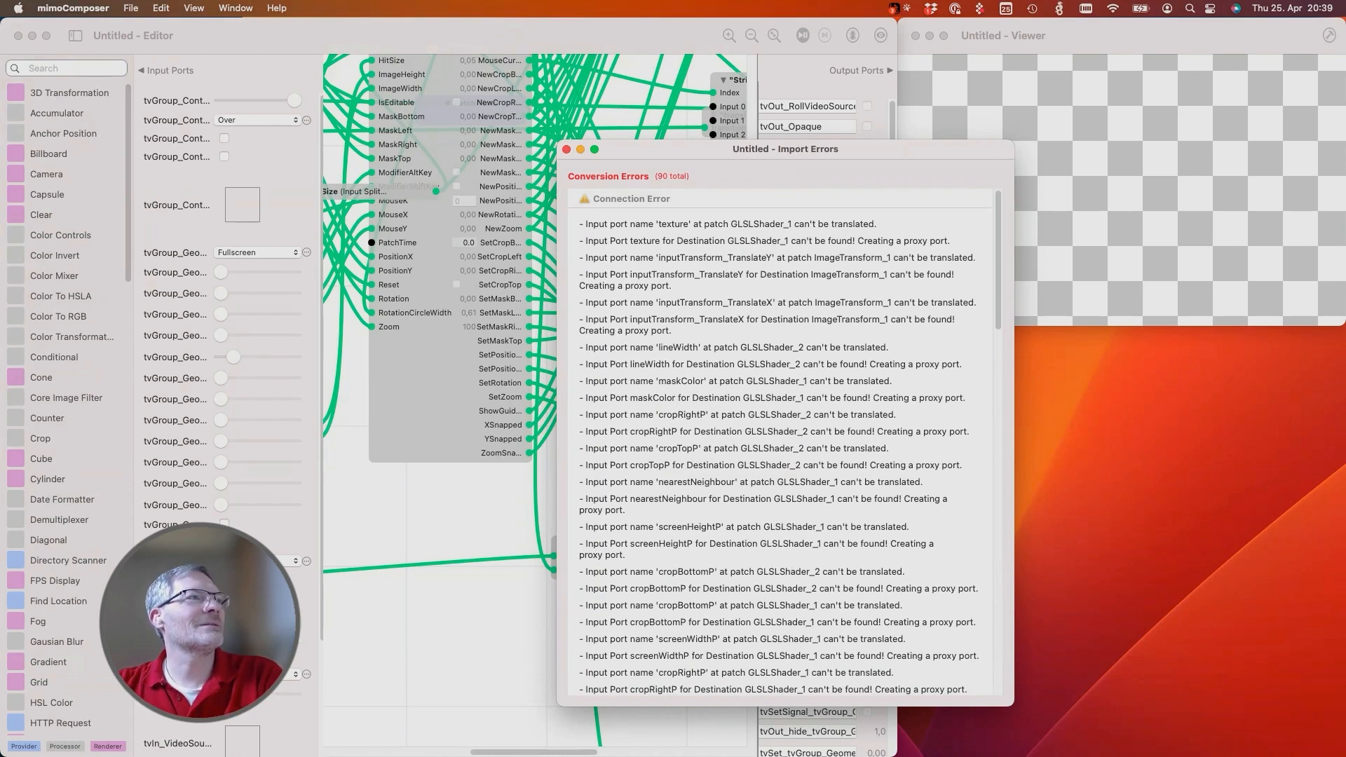
{"action": "scroll", "coordinate": [782, 448], "scroll_direction": "down", "scroll_amount": 5}
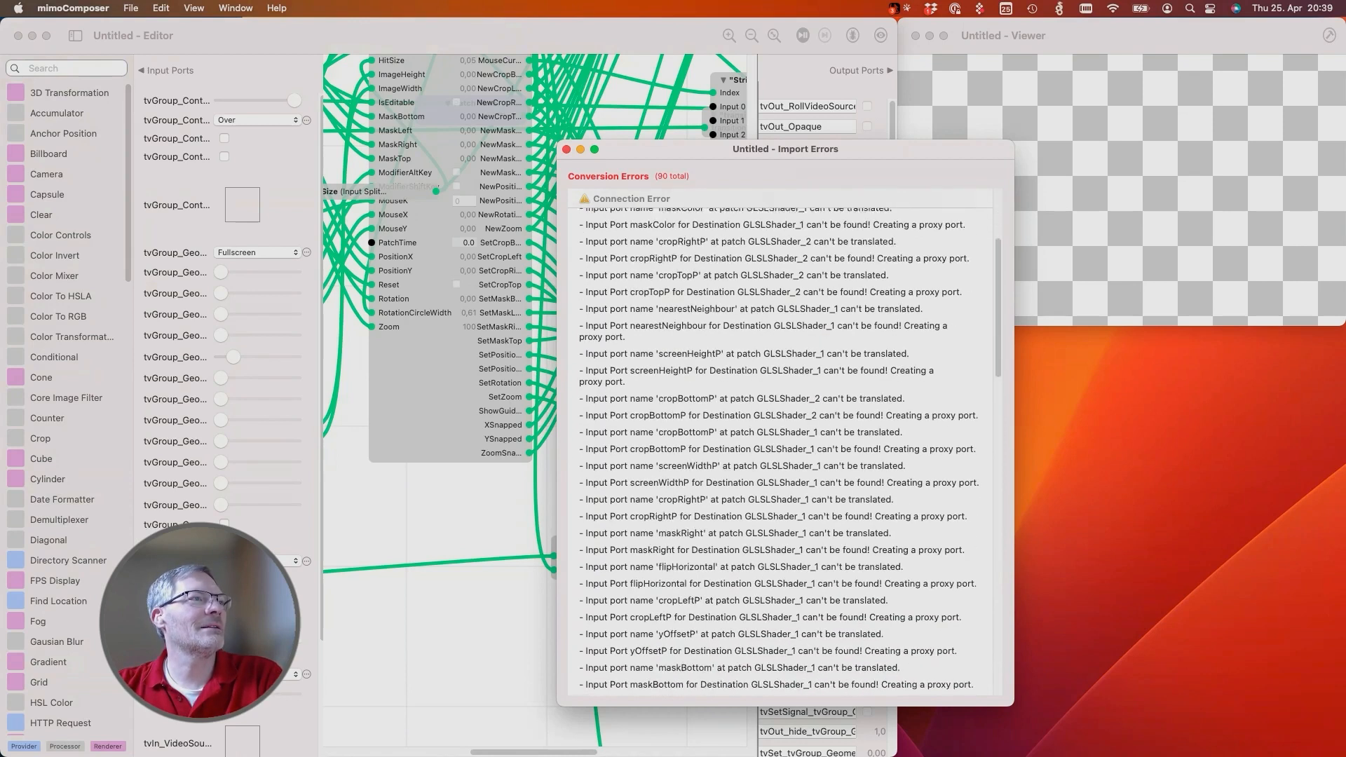
{"action": "scroll", "coordinate": [782, 449], "scroll_direction": "down", "scroll_amount": 10}
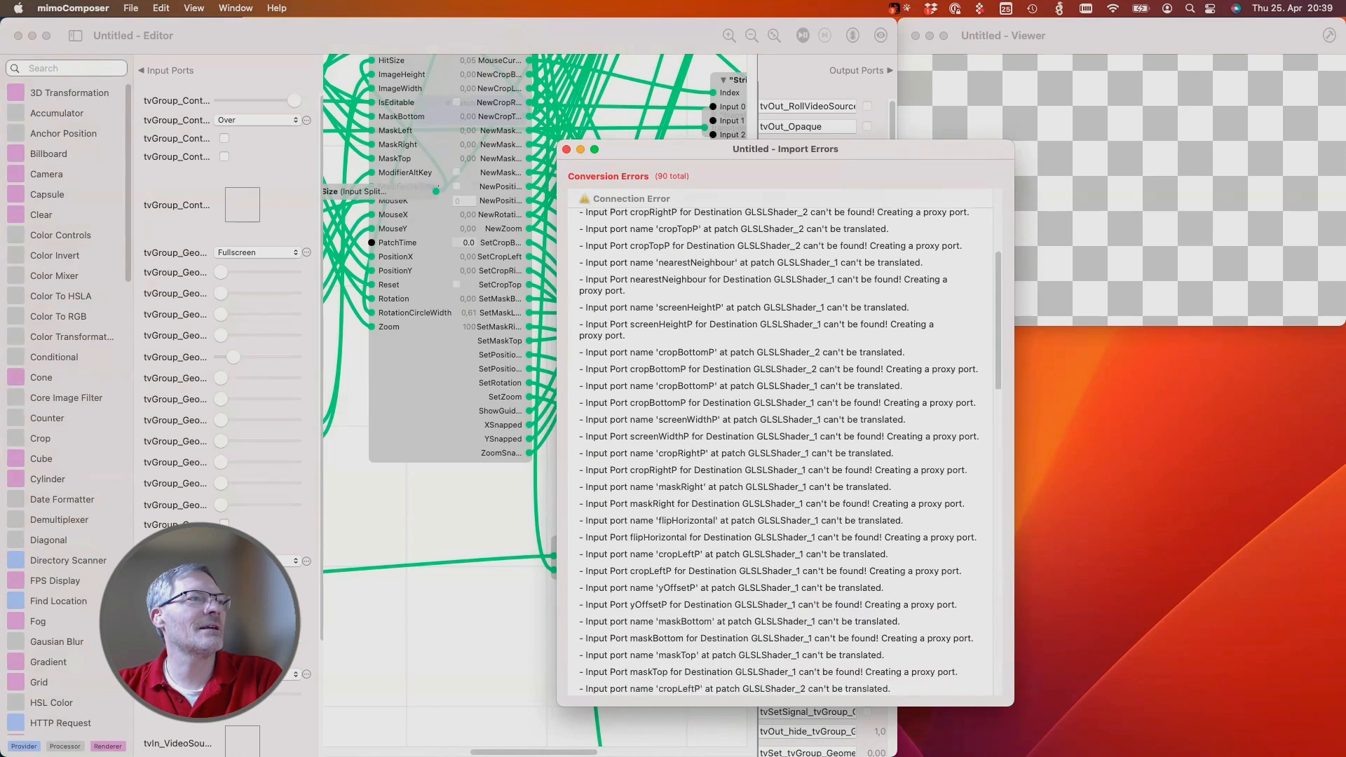
{"action": "scroll", "coordinate": [782, 449], "scroll_direction": "down", "scroll_amount": 8}
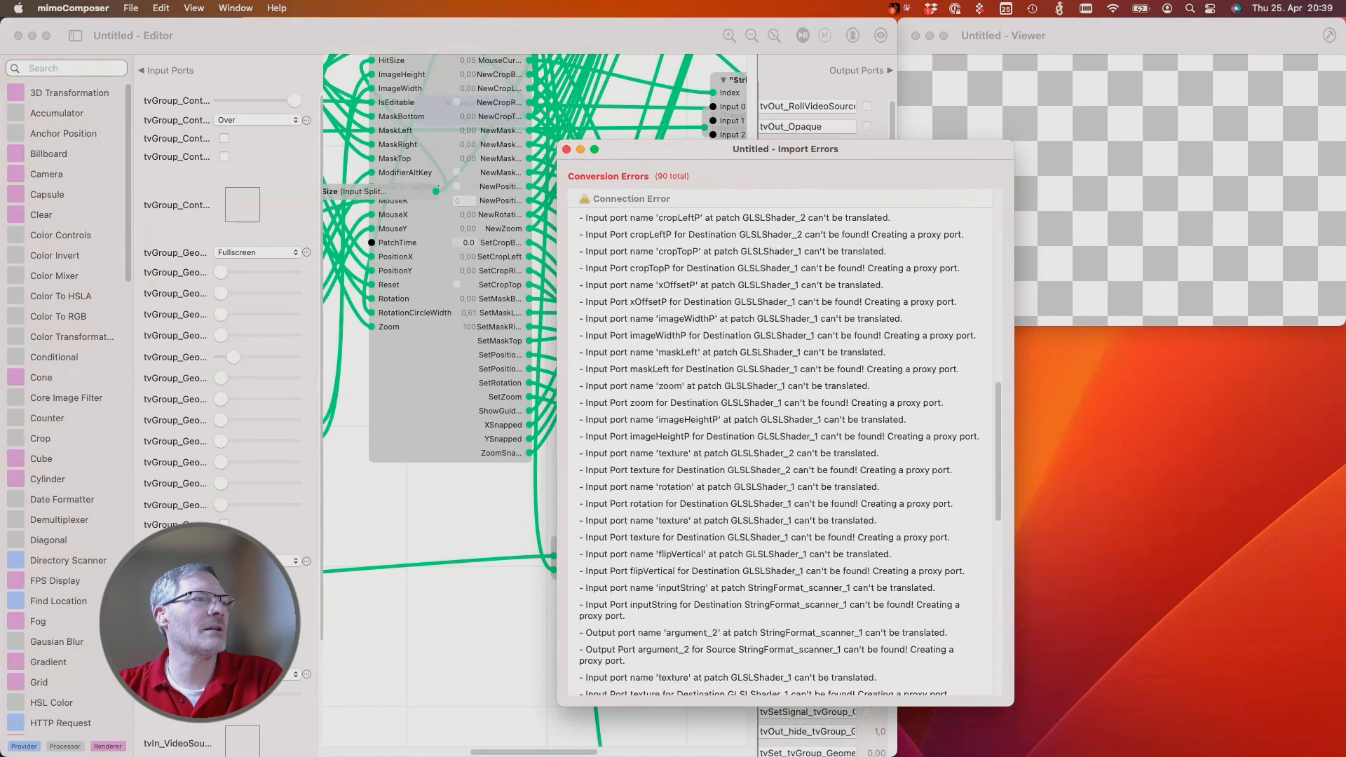
{"action": "scroll", "coordinate": [782, 448], "scroll_direction": "down", "scroll_amount": 10}
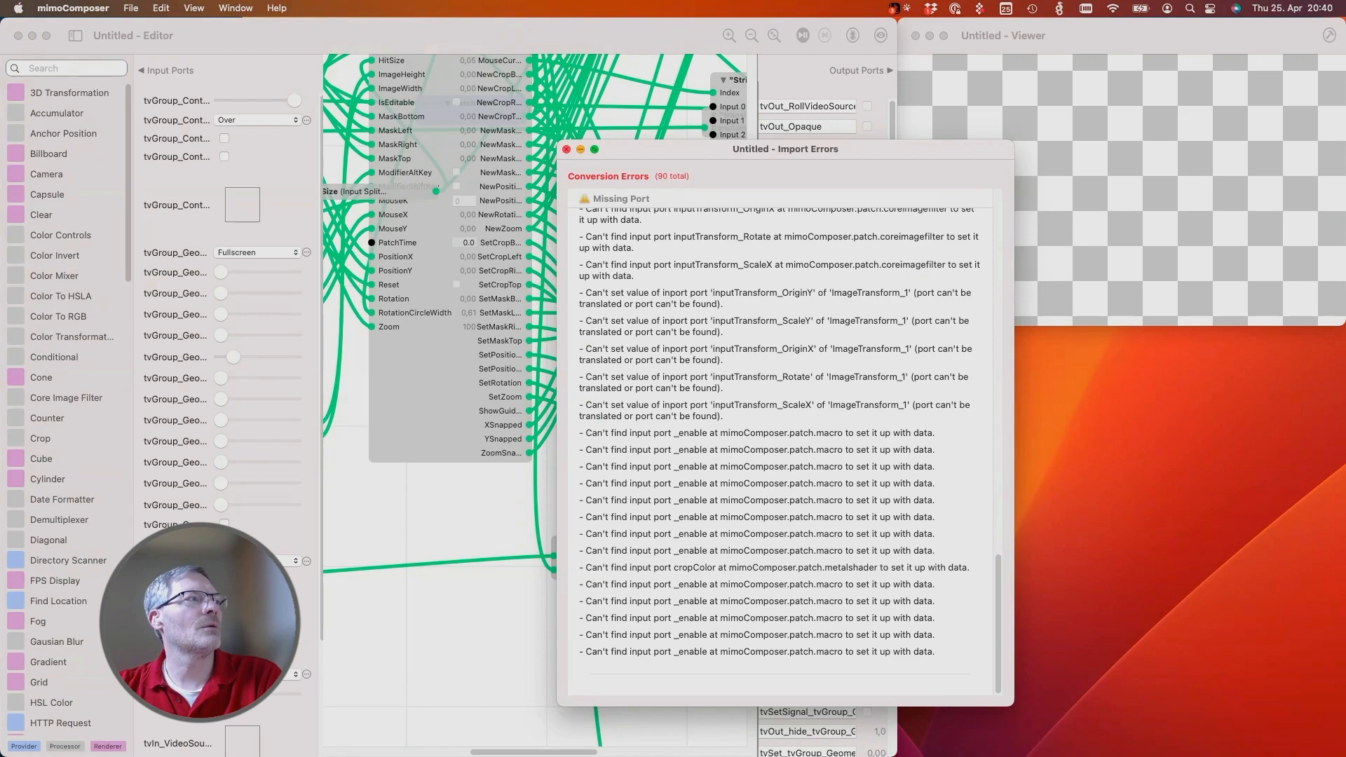
{"action": "left_click", "coordinate": [566, 150]}
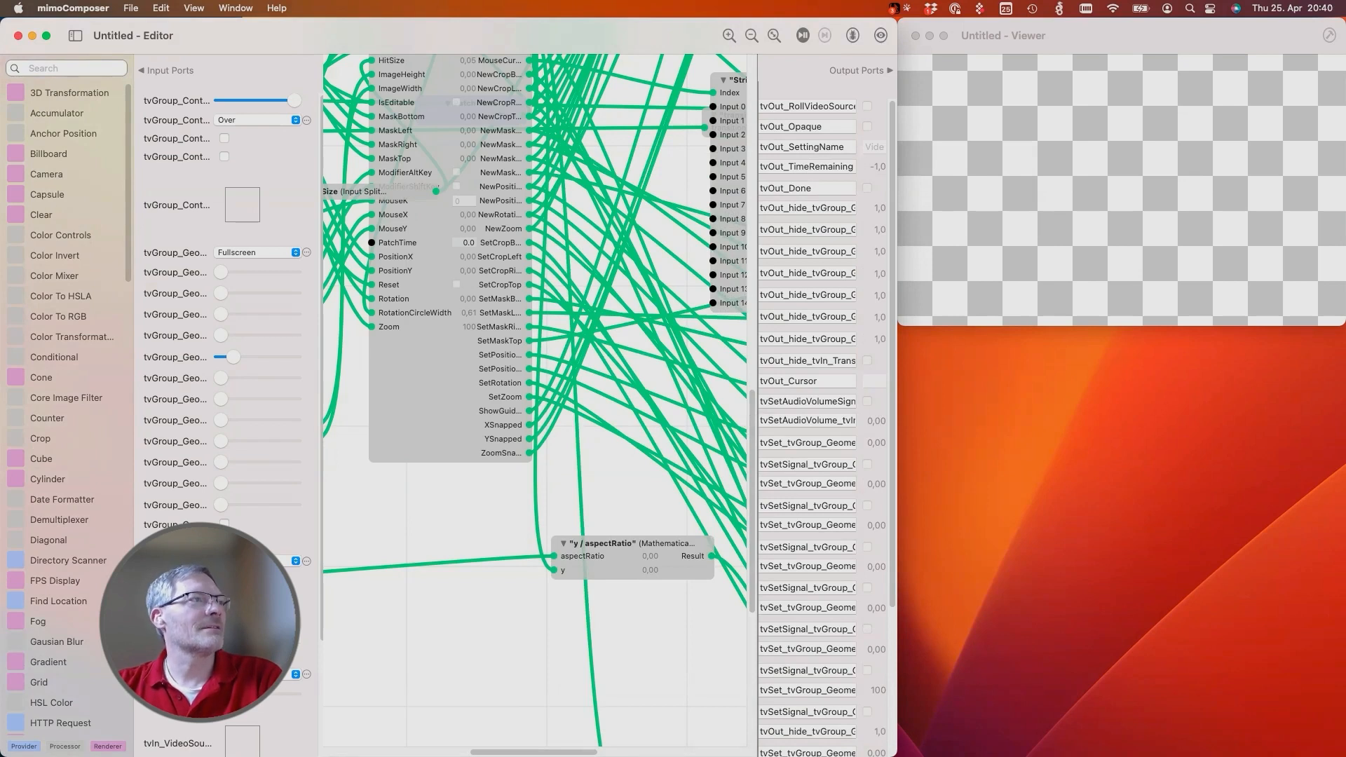
Spread out the overlapping renderer macros at the upper right of the converted Placer graph so each one stands separately
{"action": "scroll", "coordinate": [532, 399], "scroll_direction": "up", "scroll_amount": 2}
{"action": "scroll", "coordinate": [534, 399], "scroll_direction": "up", "scroll_amount": 10}
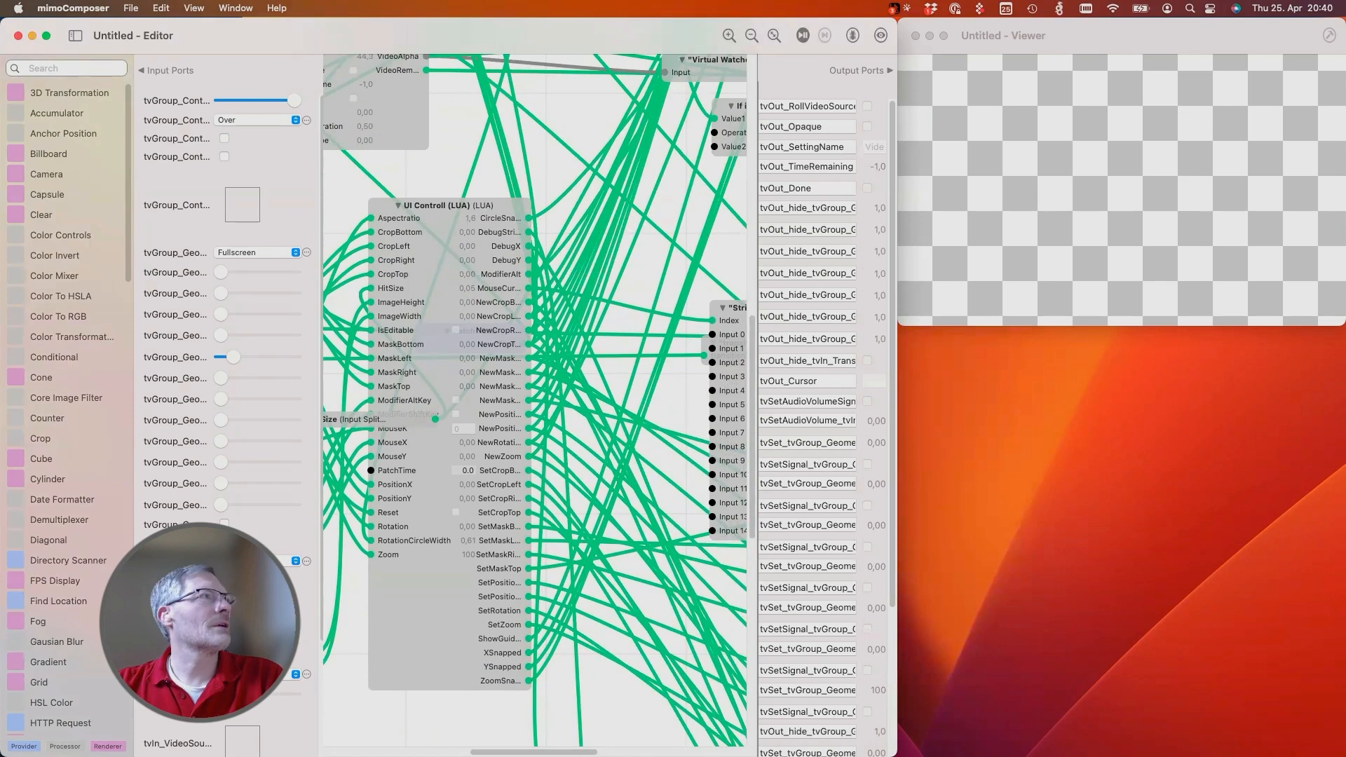
{"action": "left_click", "coordinate": [751, 35]}
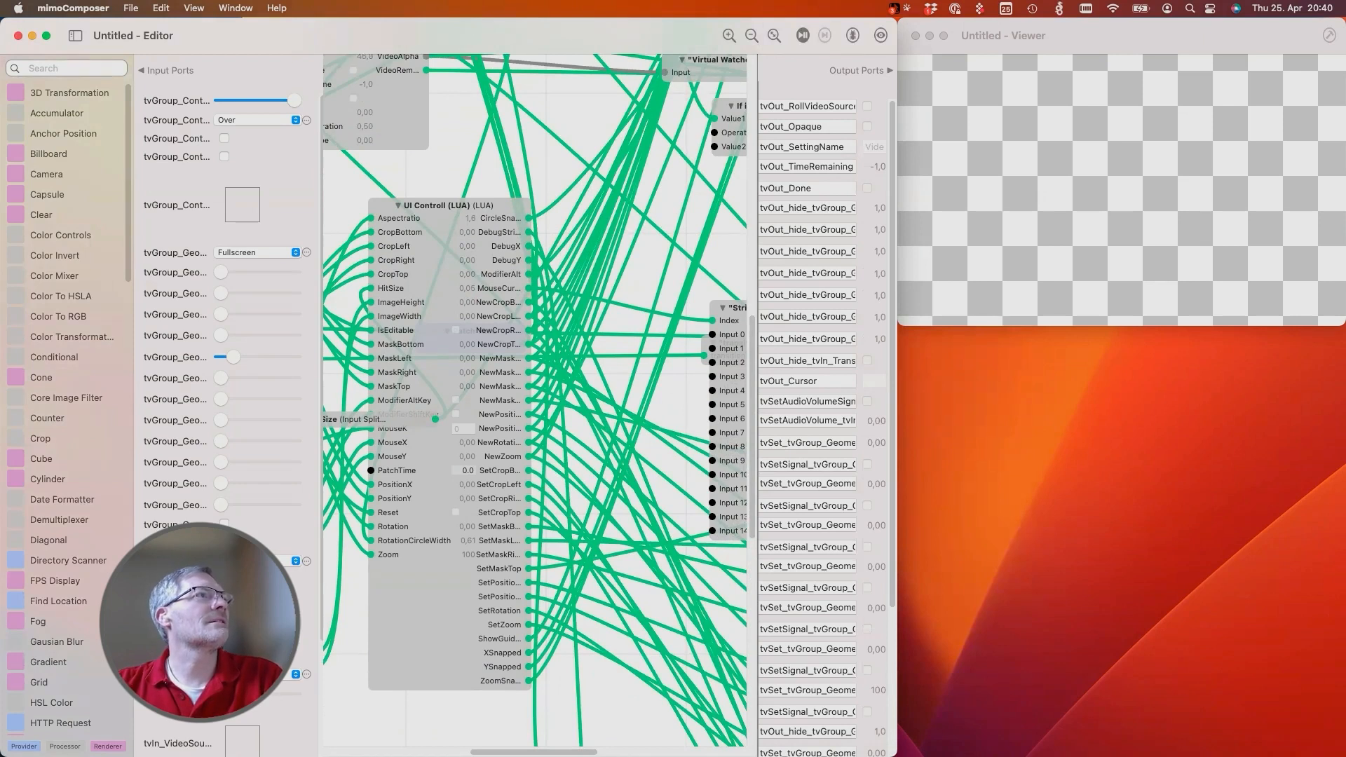
{"action": "left_click", "coordinate": [751, 35]}
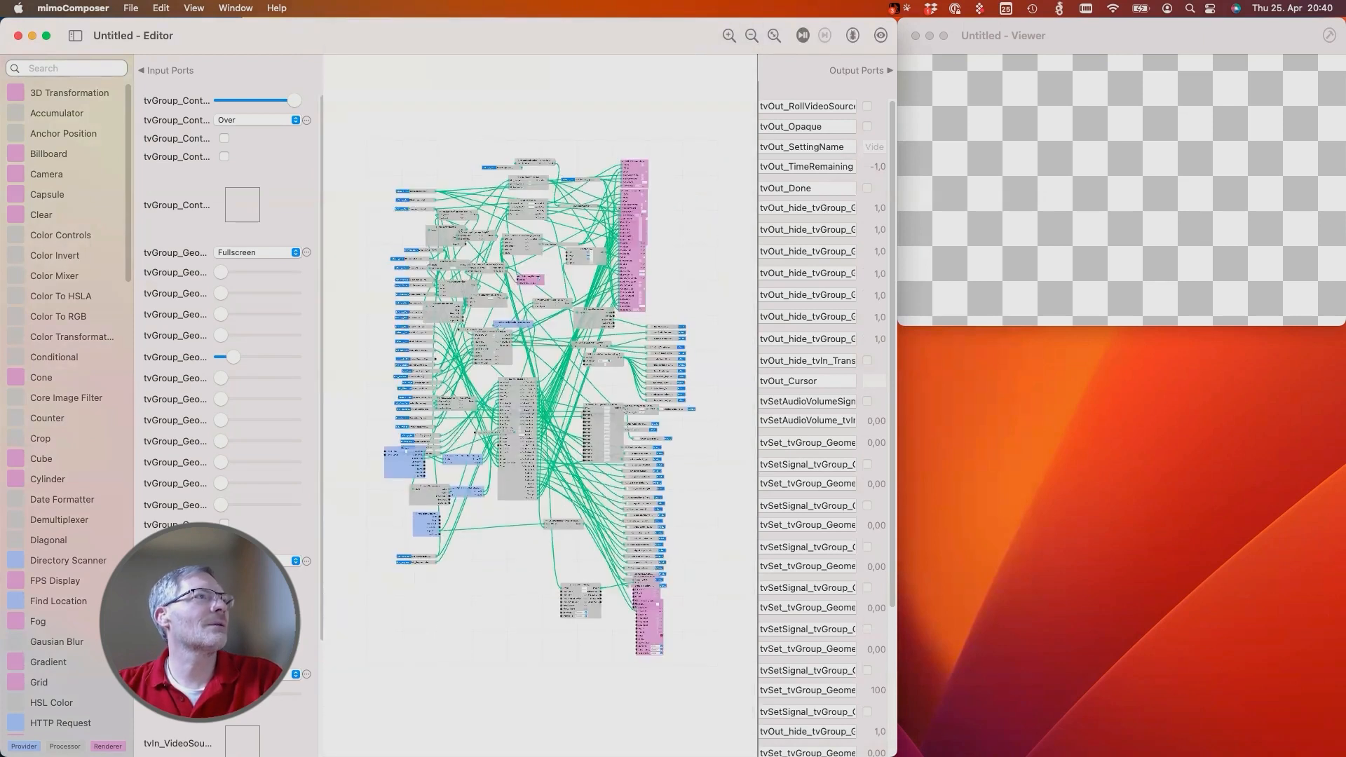
{"action": "left_click_drag", "start_coordinate": [634, 161], "coordinate": [636, 140]}
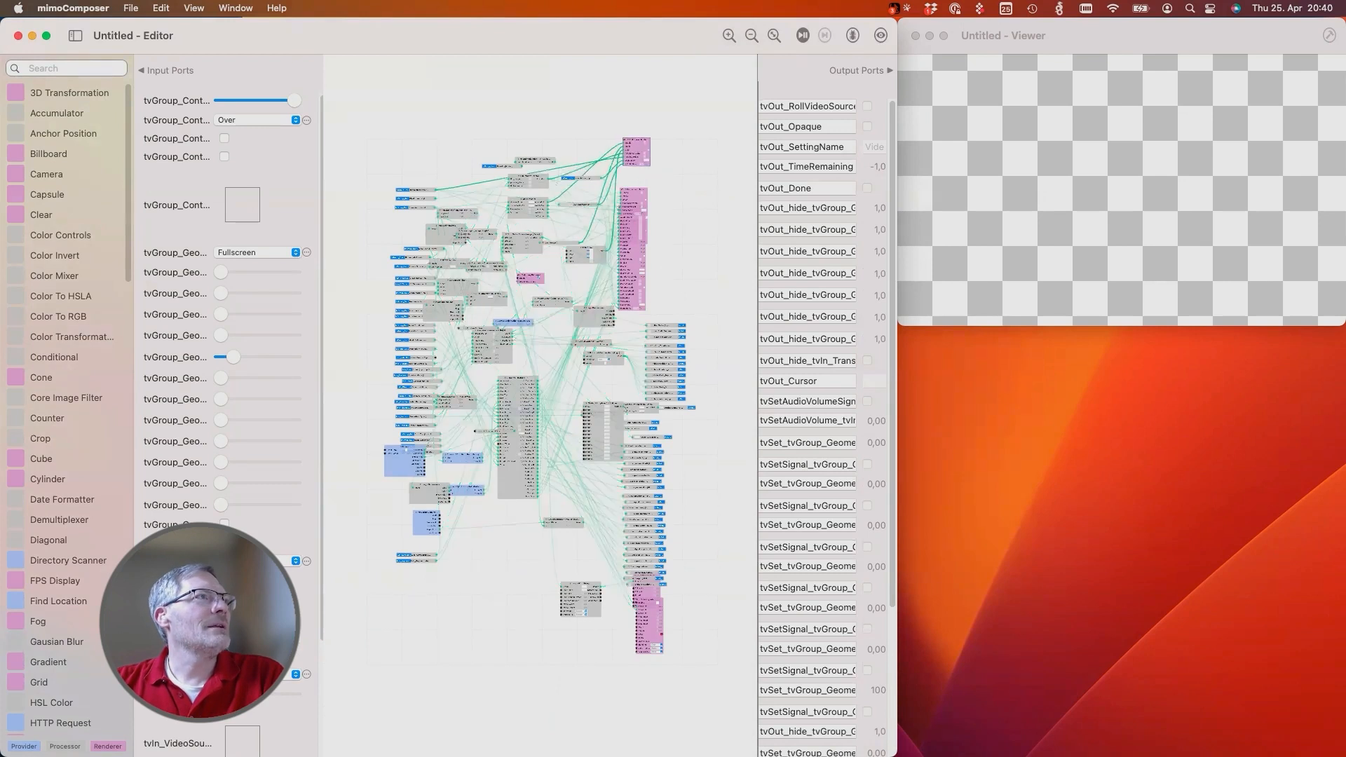
{"action": "left_click_drag", "start_coordinate": [633, 202], "coordinate": [635, 228]}
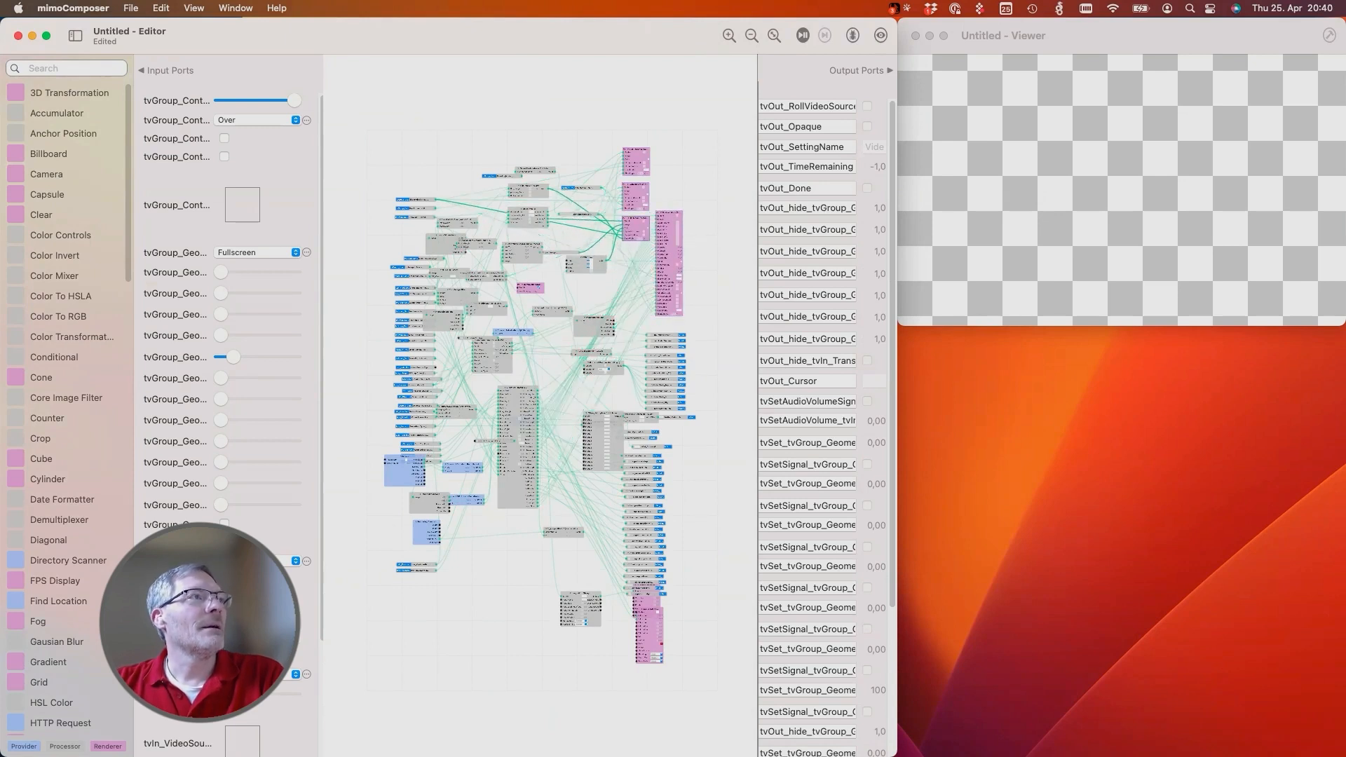
Open the Custom Mode macro and find the Metal Shader patch in its graph, following the dashed connections
{"action": "left_click", "coordinate": [668, 213]}
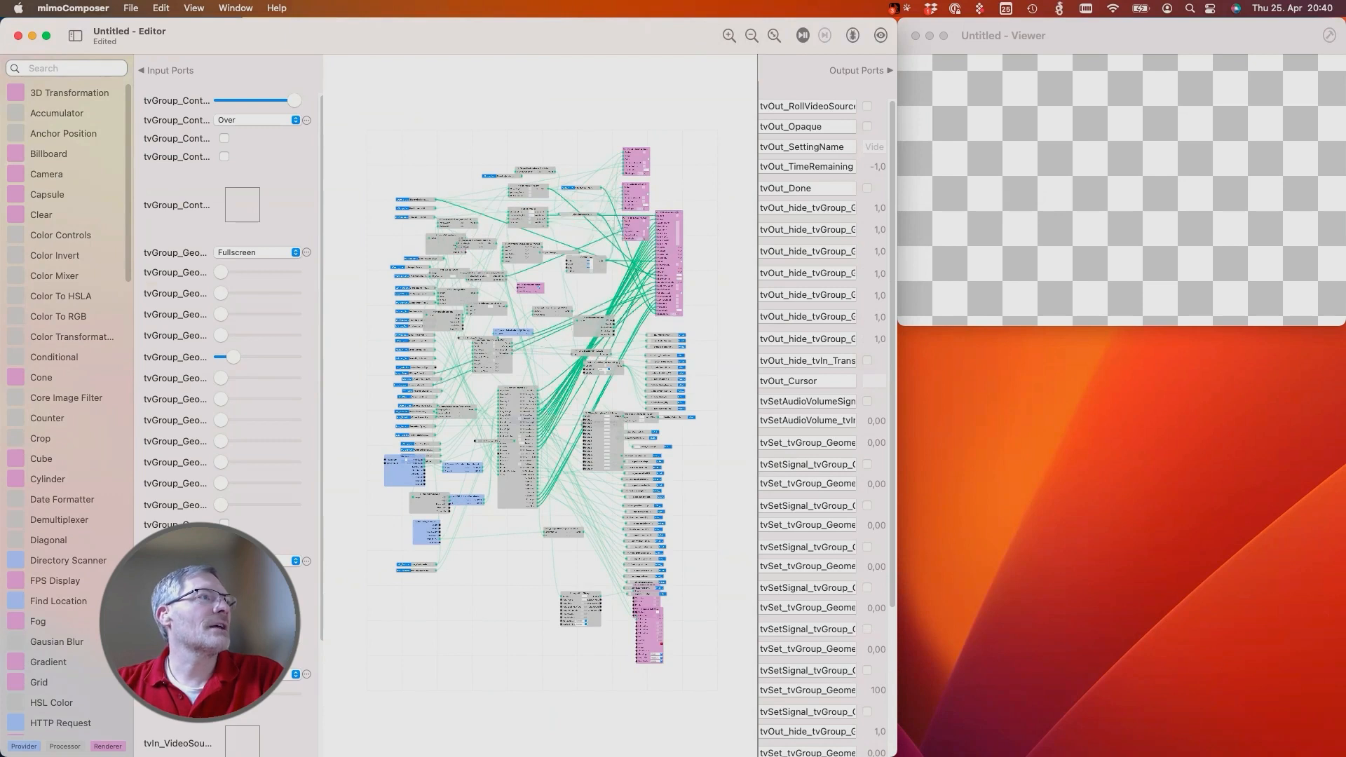
{"action": "double_click", "coordinate": [668, 213]}
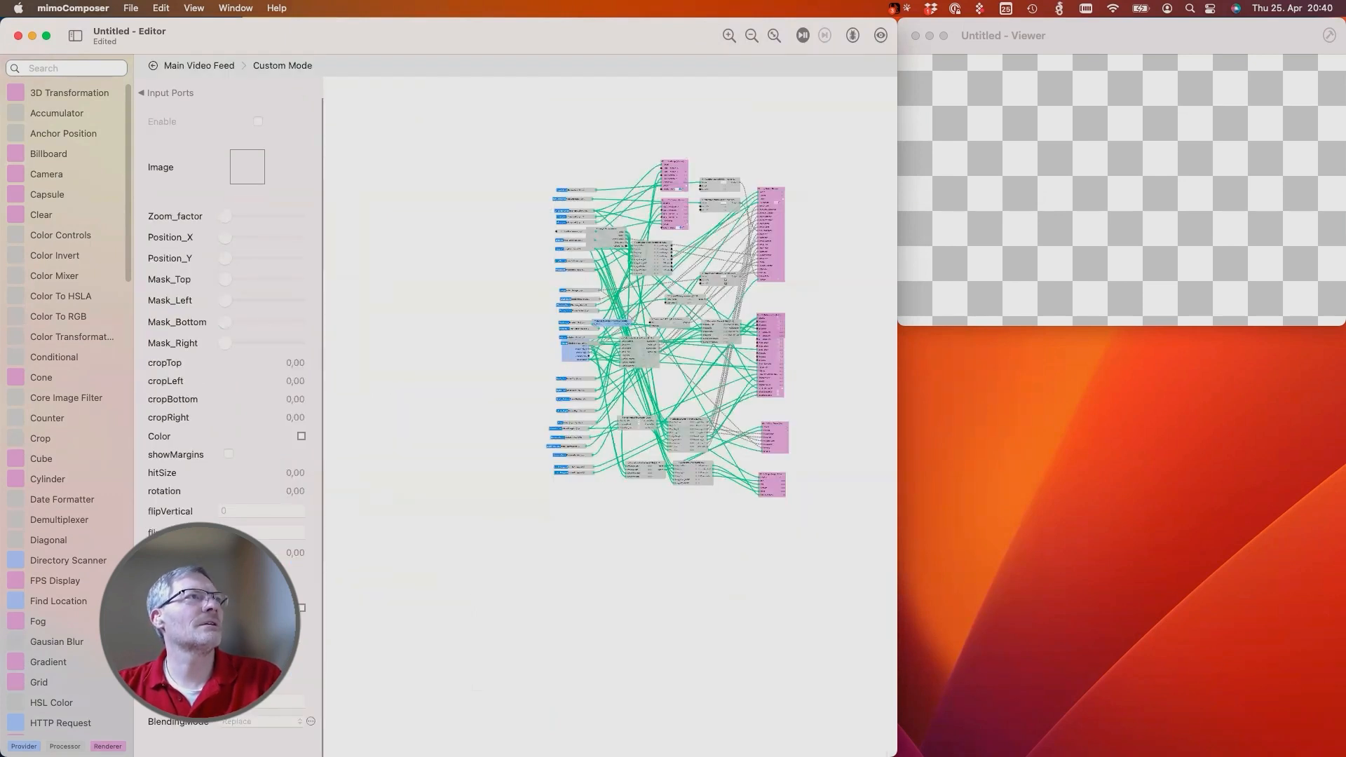
{"action": "key", "text": "super+minus"}
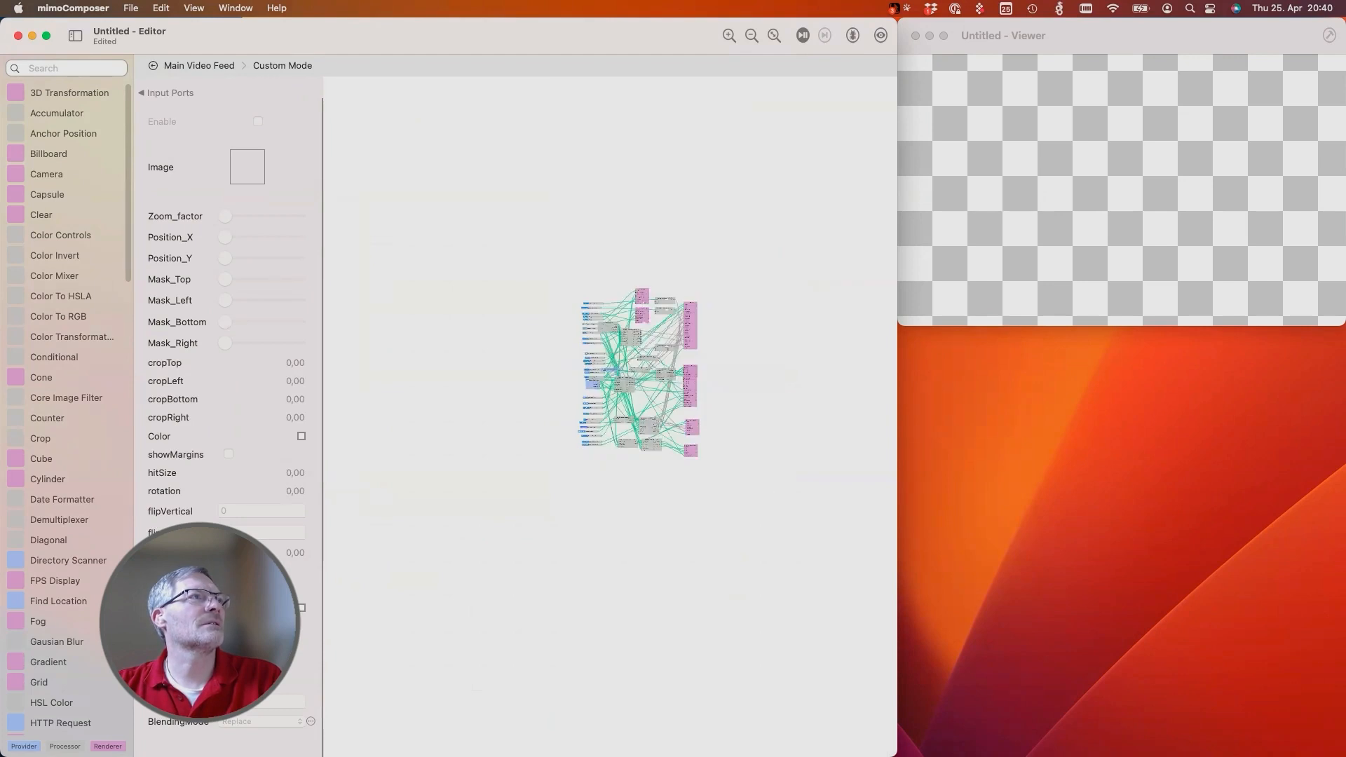
{"action": "left_click", "coordinate": [729, 35]}
{"action": "left_click", "coordinate": [729, 35]}
{"action": "left_click", "coordinate": [729, 35]}
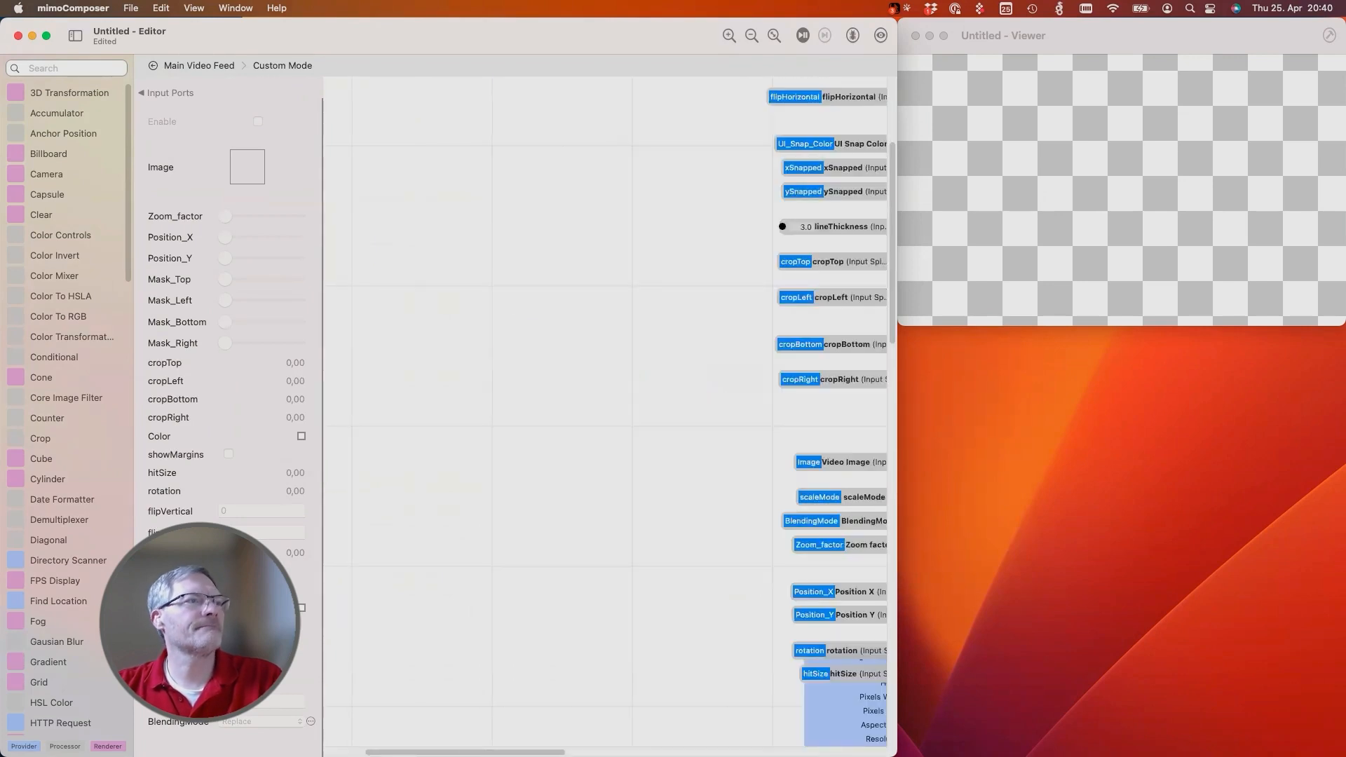
{"action": "scroll", "coordinate": [605, 414], "scroll_direction": "right", "scroll_amount": 5}
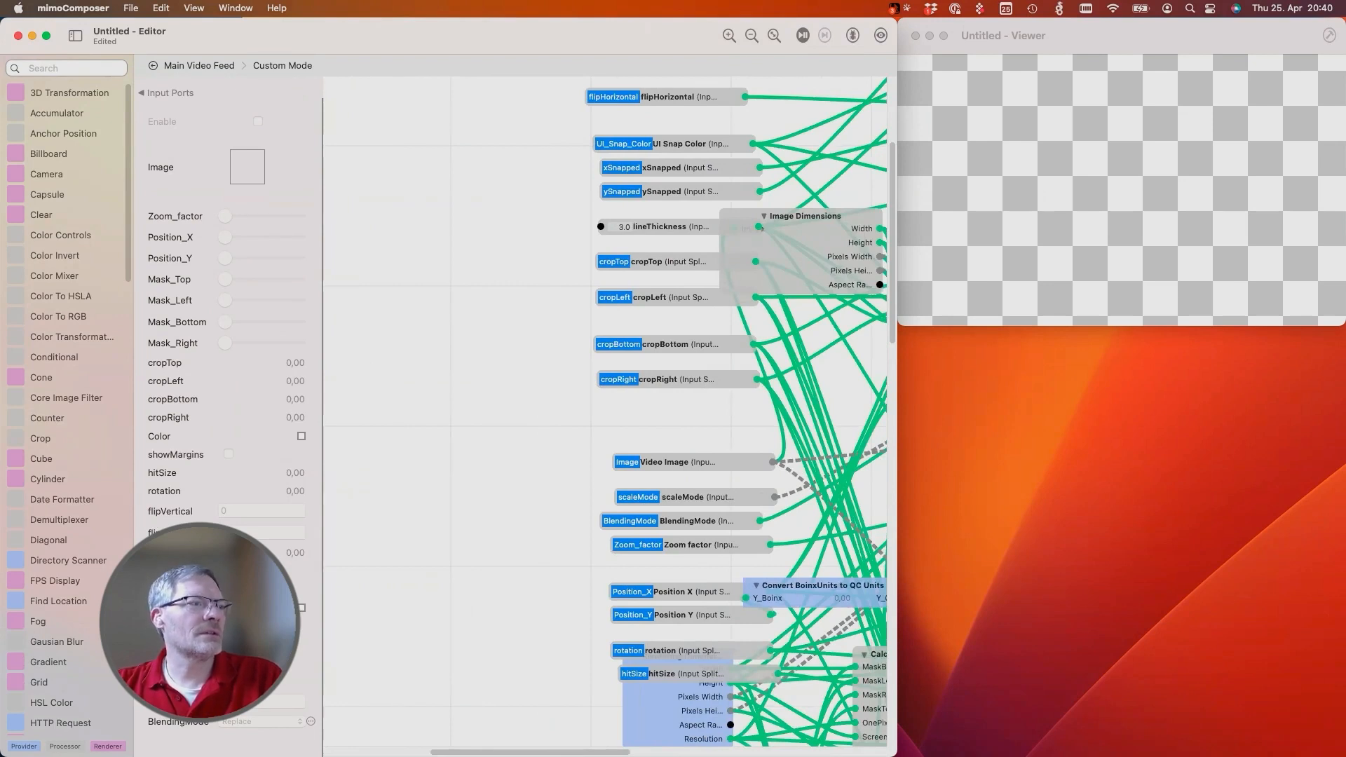
{"action": "scroll", "coordinate": [605, 414], "scroll_direction": "right", "scroll_amount": 12}
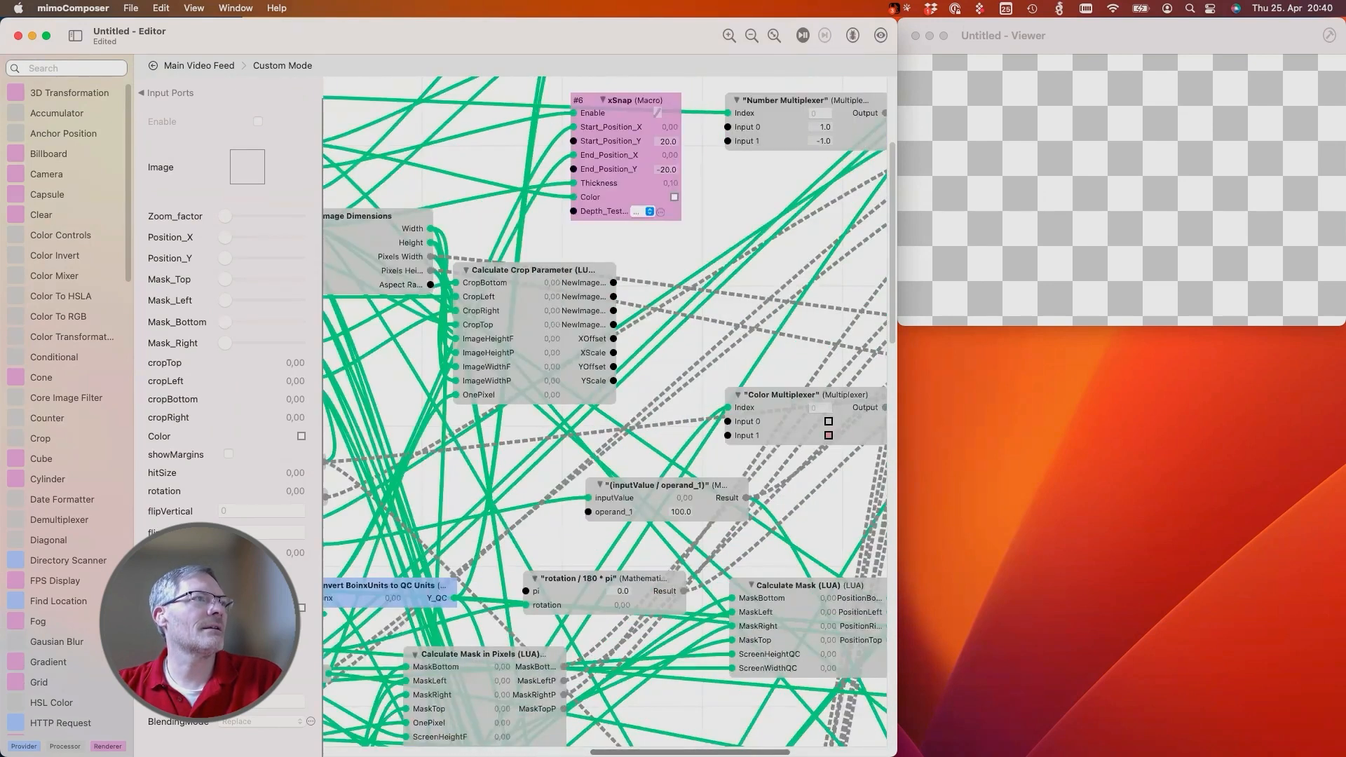
{"action": "scroll", "coordinate": [605, 413], "scroll_direction": "right", "scroll_amount": 4}
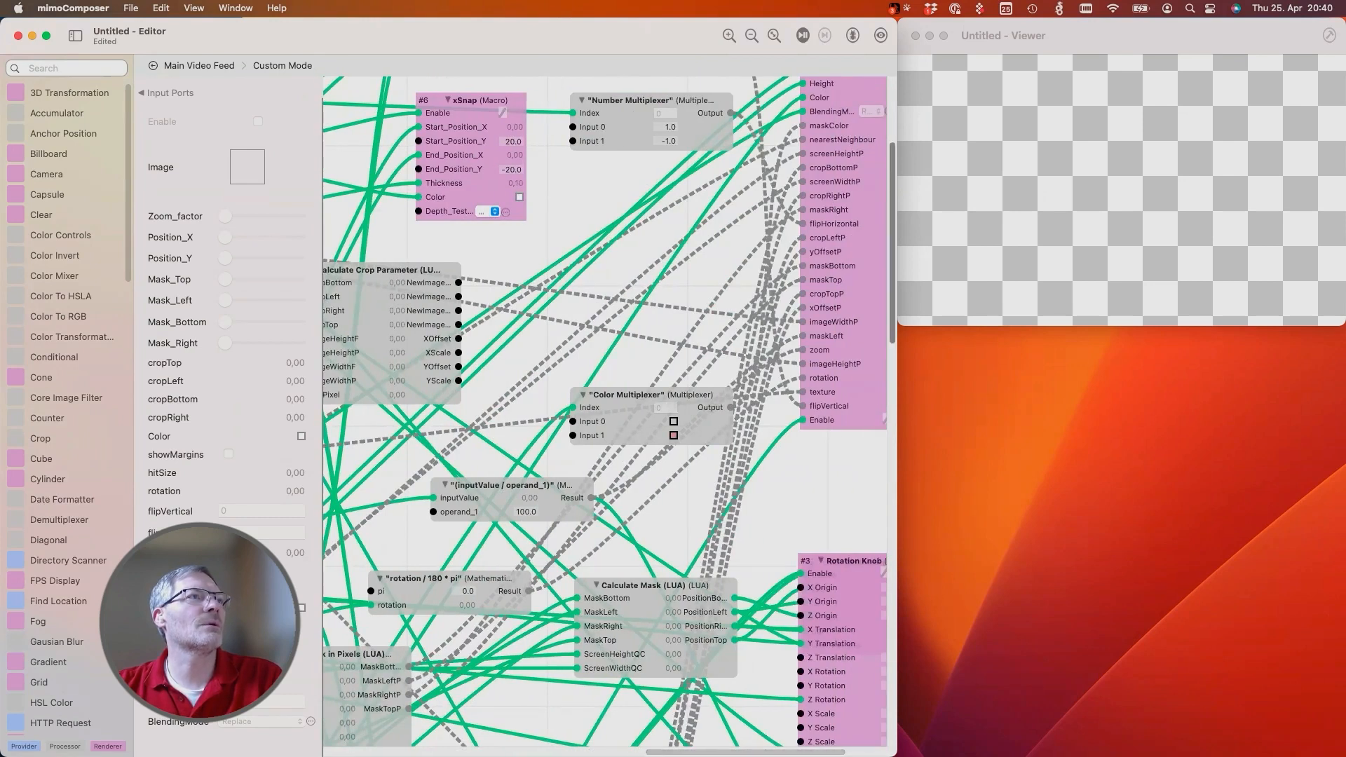
{"action": "scroll", "coordinate": [605, 413], "scroll_direction": "up", "scroll_amount": 3}
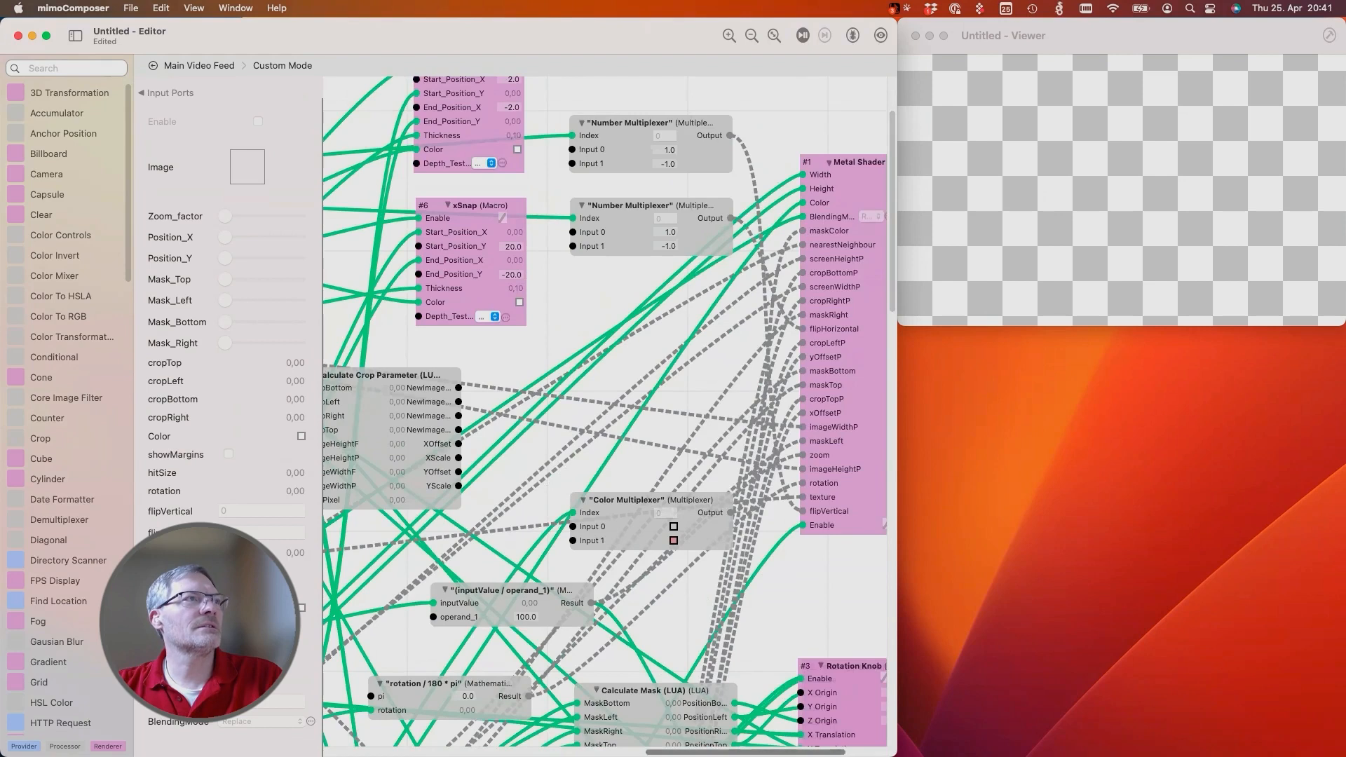
{"action": "scroll", "coordinate": [605, 410], "scroll_direction": "right", "scroll_amount": 3}
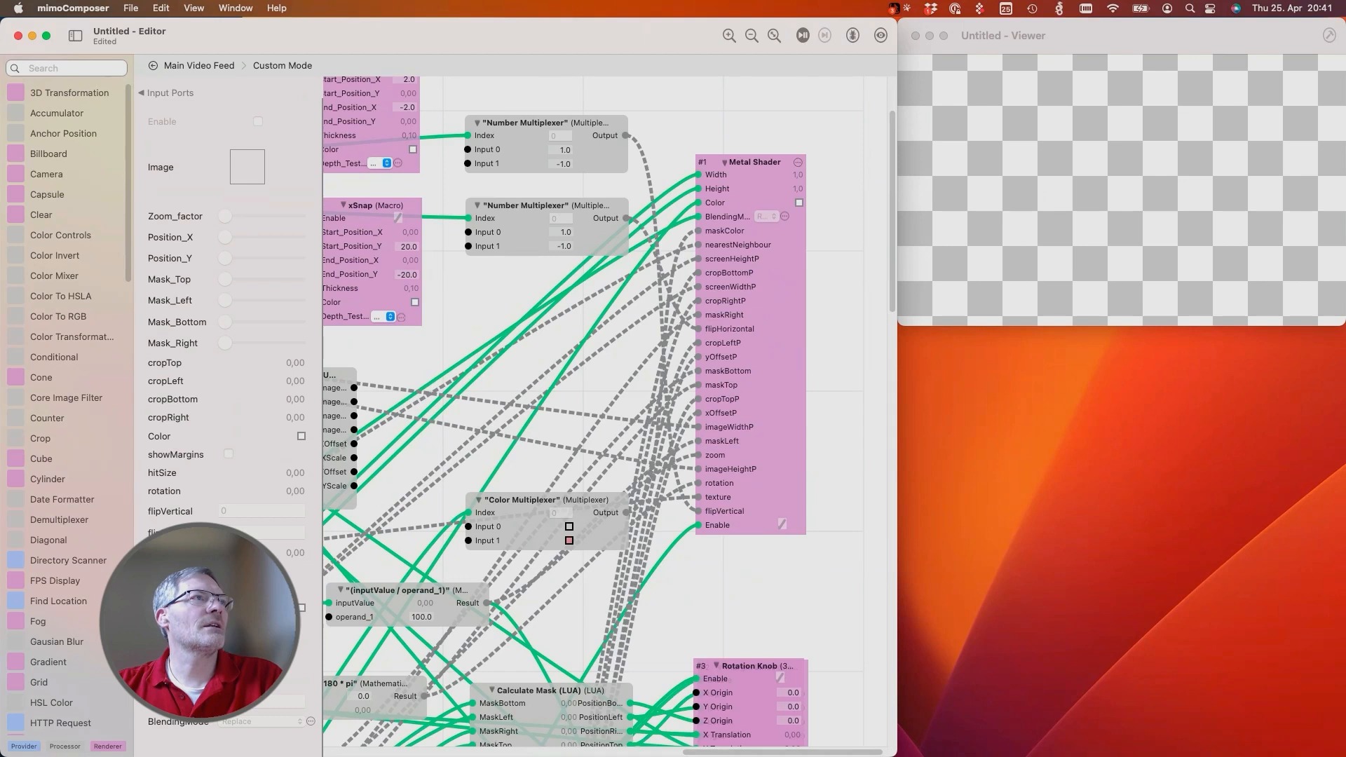
Open the Metal Shader patch's settings, examine the imported OpenGL vertex and fragment shader code through the end, and close them
{"action": "left_click", "coordinate": [798, 162]}
{"action": "scroll", "coordinate": [1051, 399], "scroll_direction": "down", "scroll_amount": 10}
{"action": "scroll", "coordinate": [1051, 406], "scroll_direction": "up", "scroll_amount": 10}
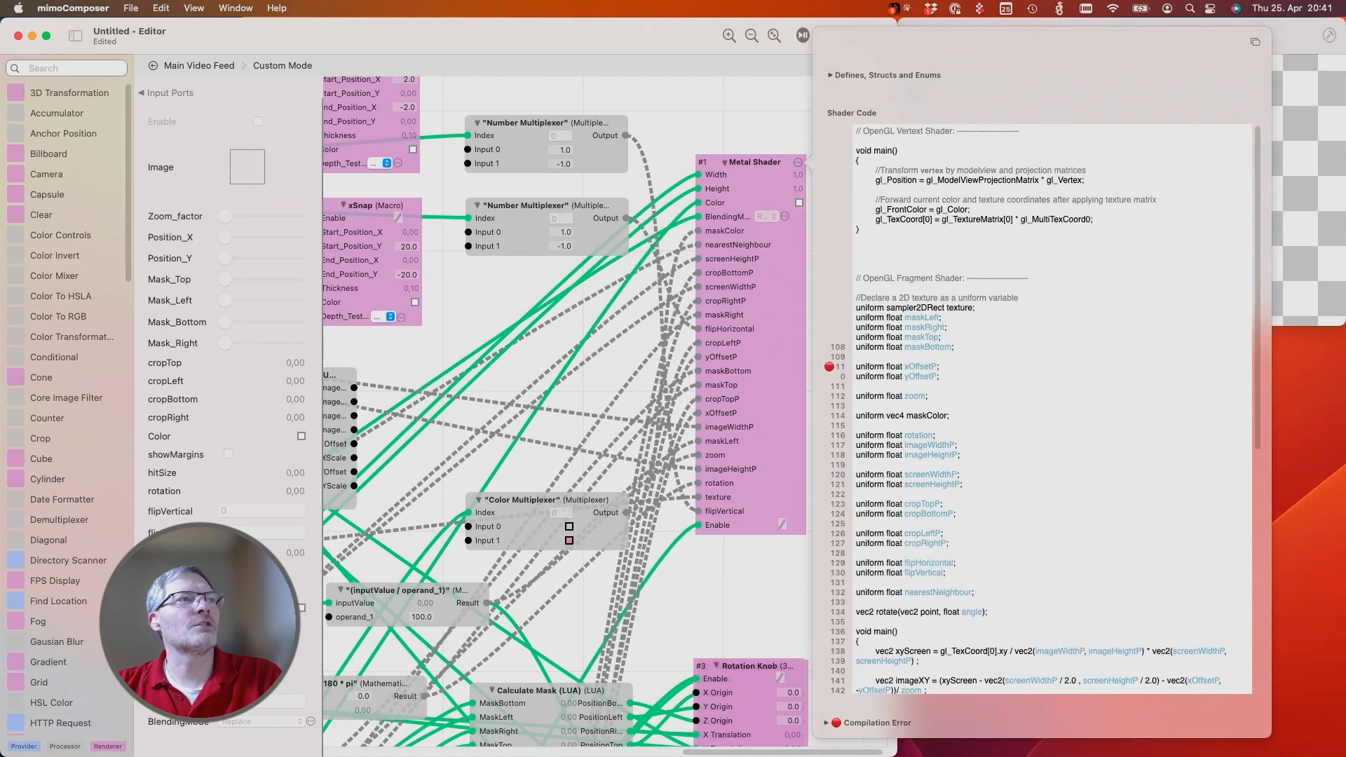
{"action": "scroll", "coordinate": [1051, 407], "scroll_direction": "down", "scroll_amount": 5}
{"action": "scroll", "coordinate": [1051, 406], "scroll_direction": "down", "scroll_amount": 3}
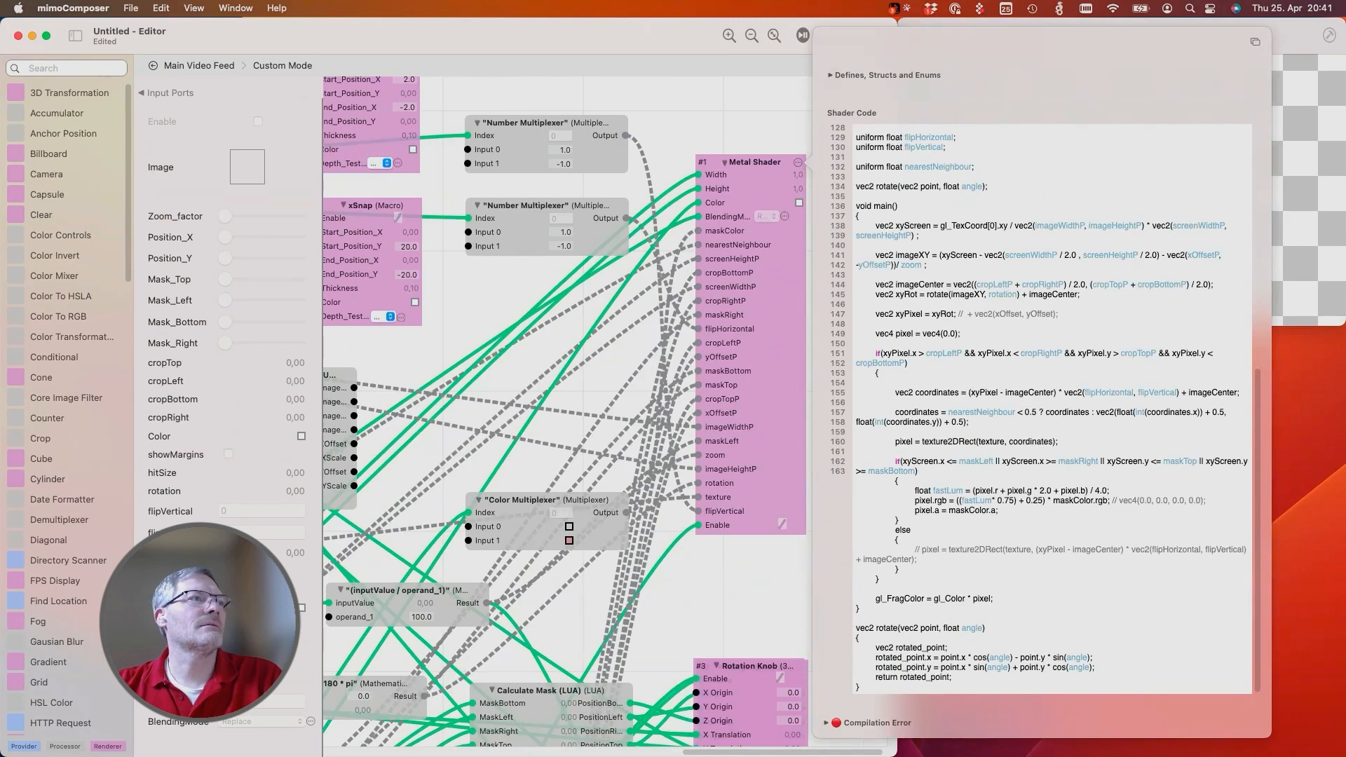
{"action": "key", "text": "Escape"}
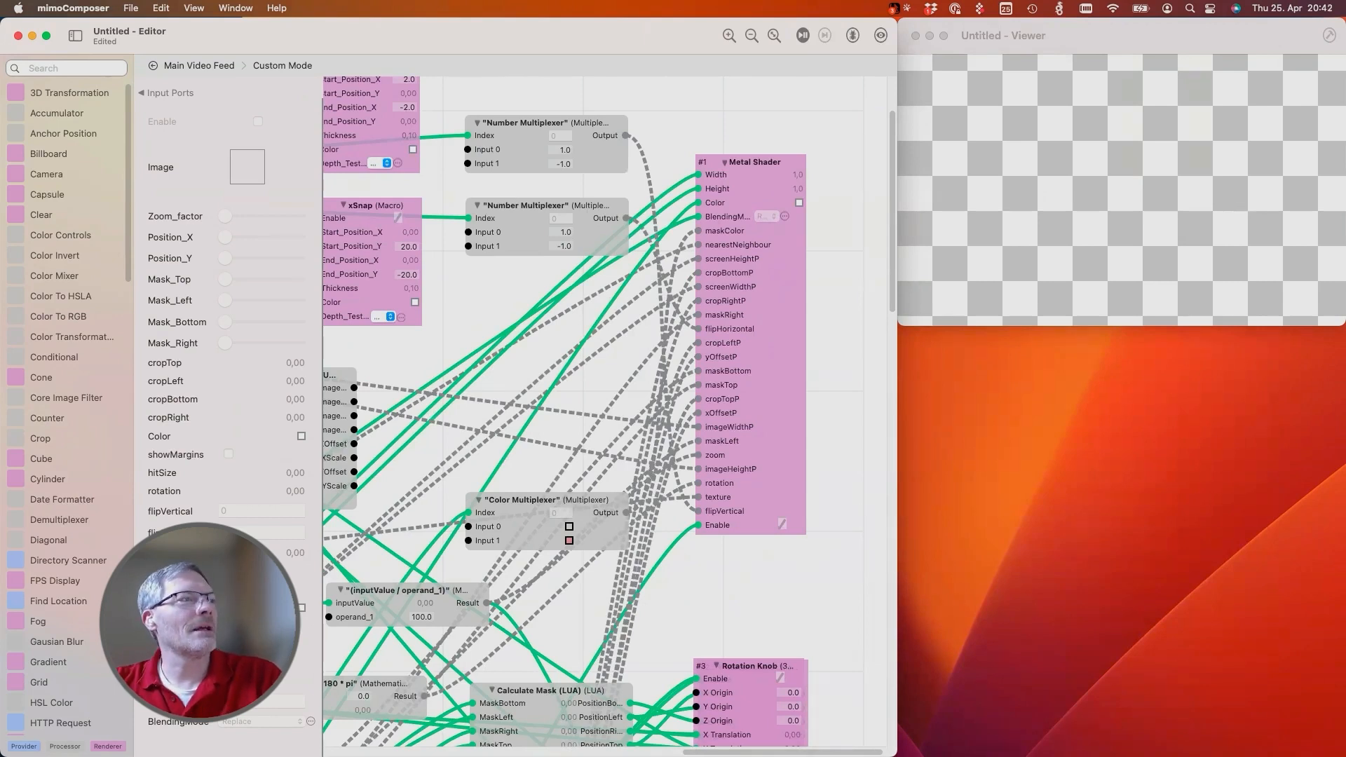
Return to the top level of the converted composition and close the document without saving it
{"action": "scroll", "coordinate": [603, 413], "scroll_direction": "left", "scroll_amount": 5}
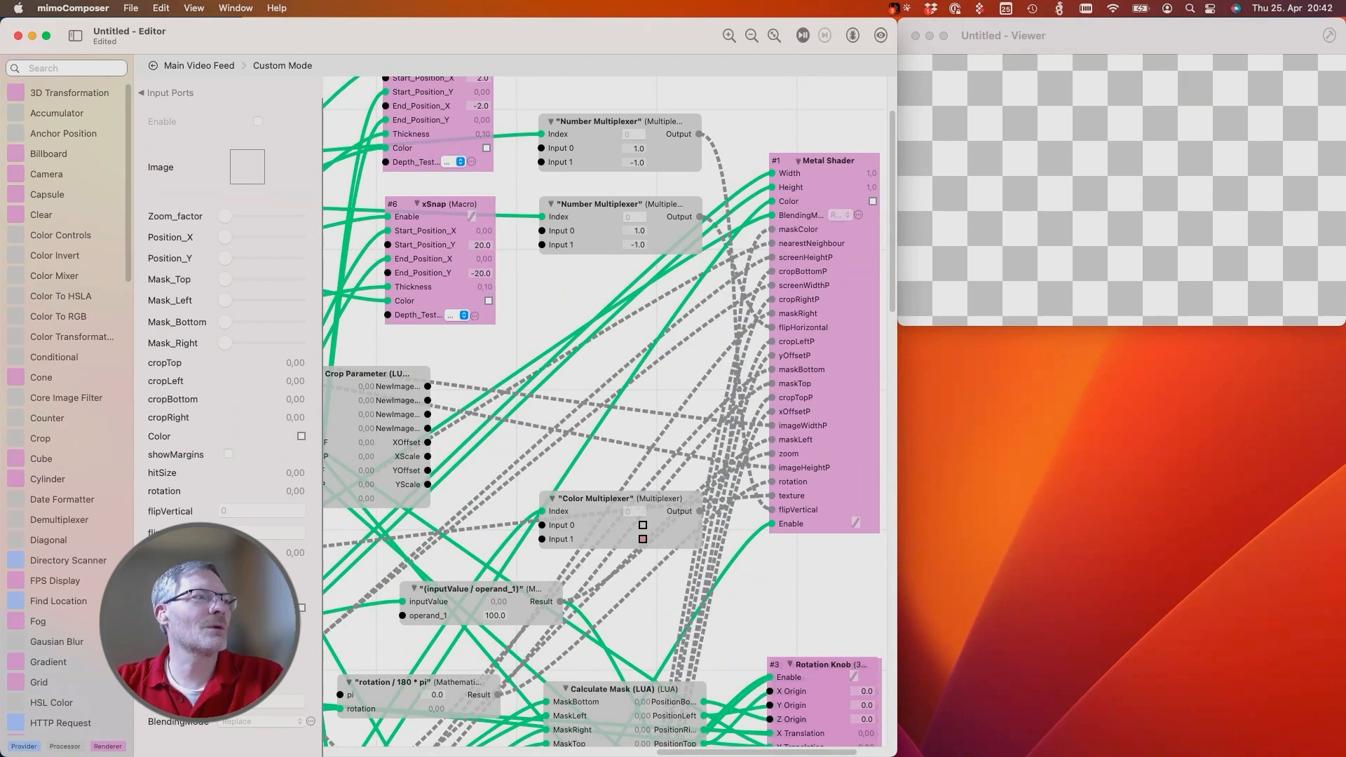
{"action": "scroll", "coordinate": [604, 414], "scroll_direction": "left", "scroll_amount": 4}
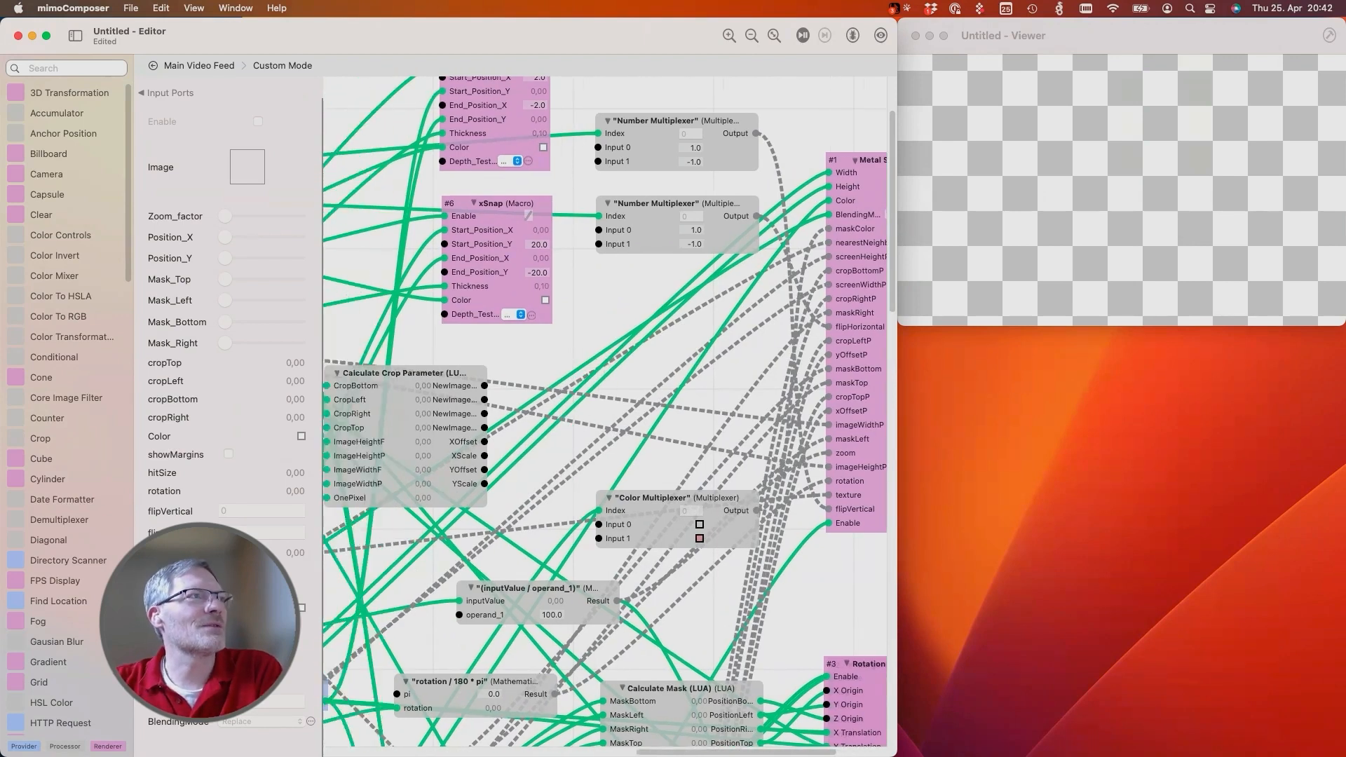
{"action": "scroll", "coordinate": [604, 414], "scroll_direction": "left", "scroll_amount": 5}
{"action": "scroll", "coordinate": [605, 414], "scroll_direction": "left", "scroll_amount": 10}
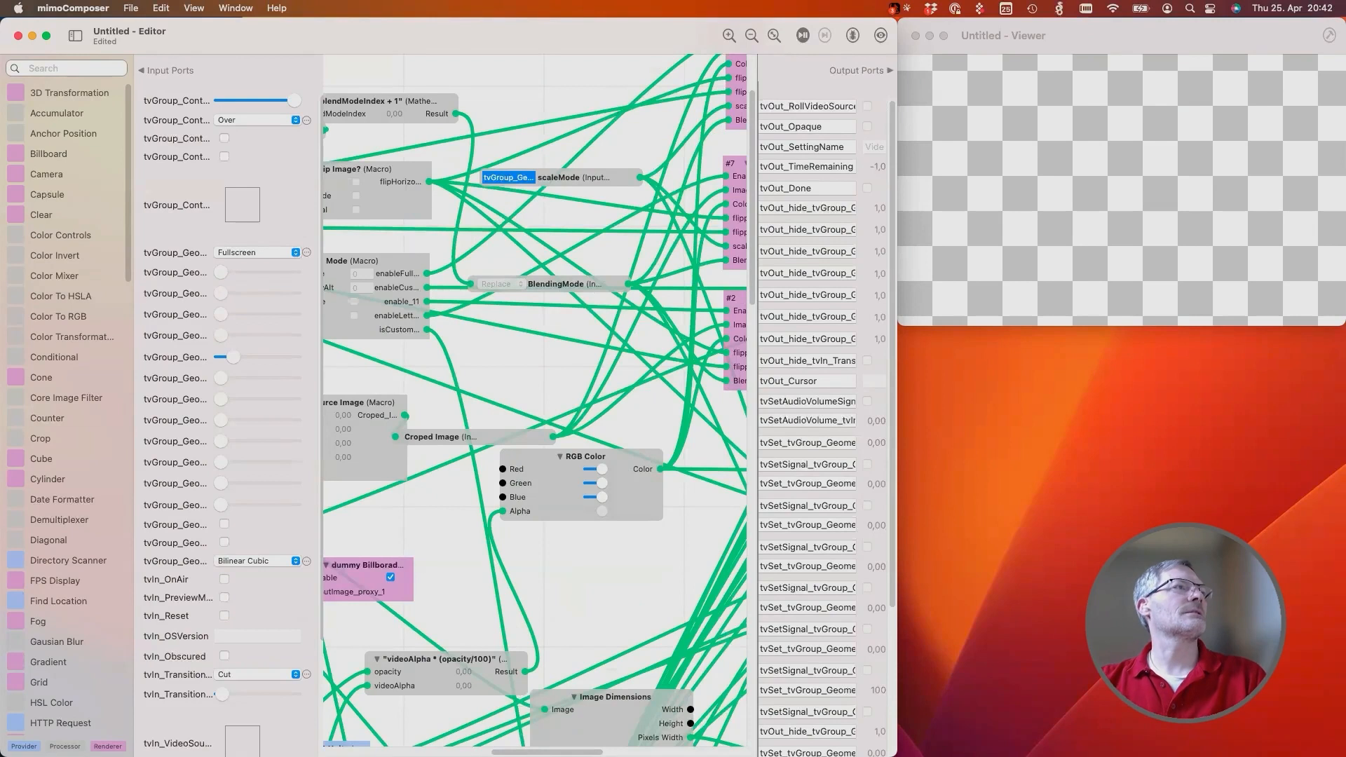
{"action": "scroll", "coordinate": [534, 400], "scroll_direction": "up", "scroll_amount": 5}
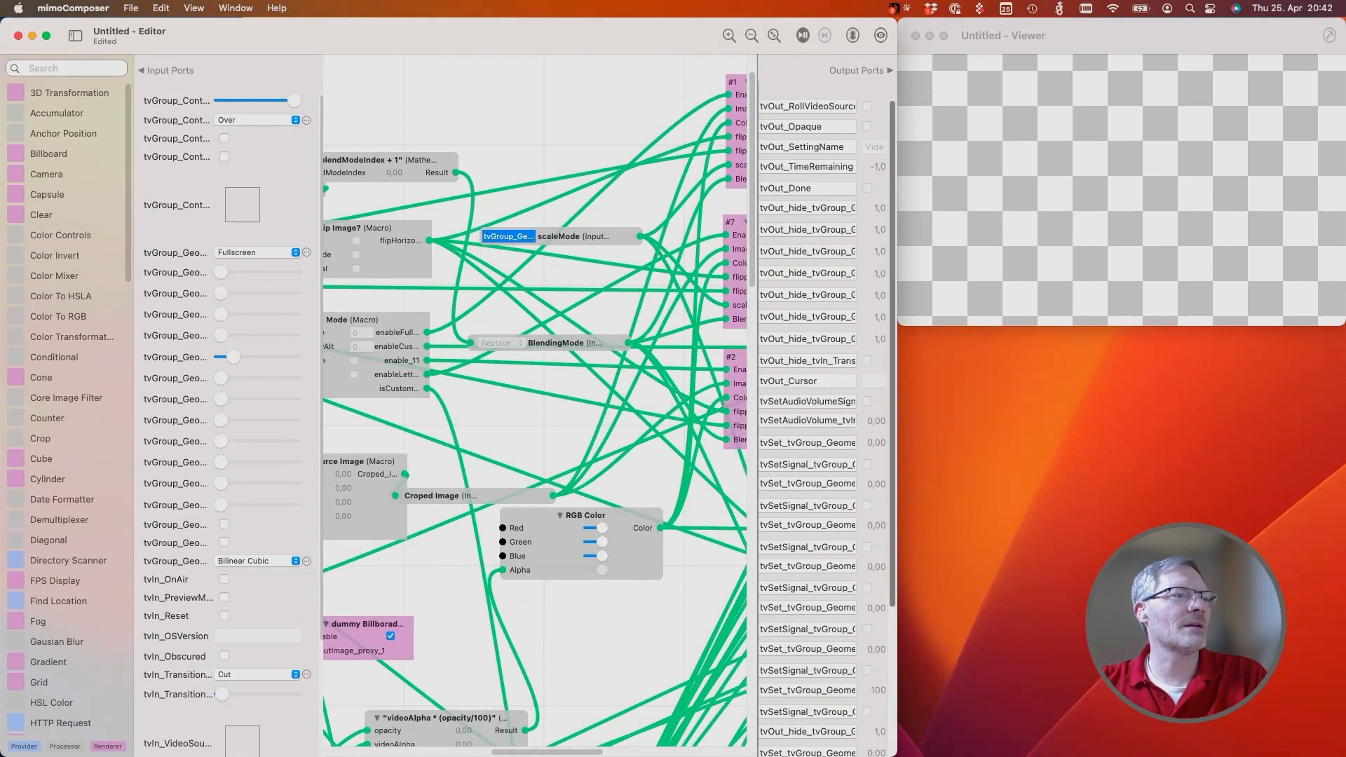
{"action": "scroll", "coordinate": [534, 410], "scroll_direction": "left", "scroll_amount": 3}
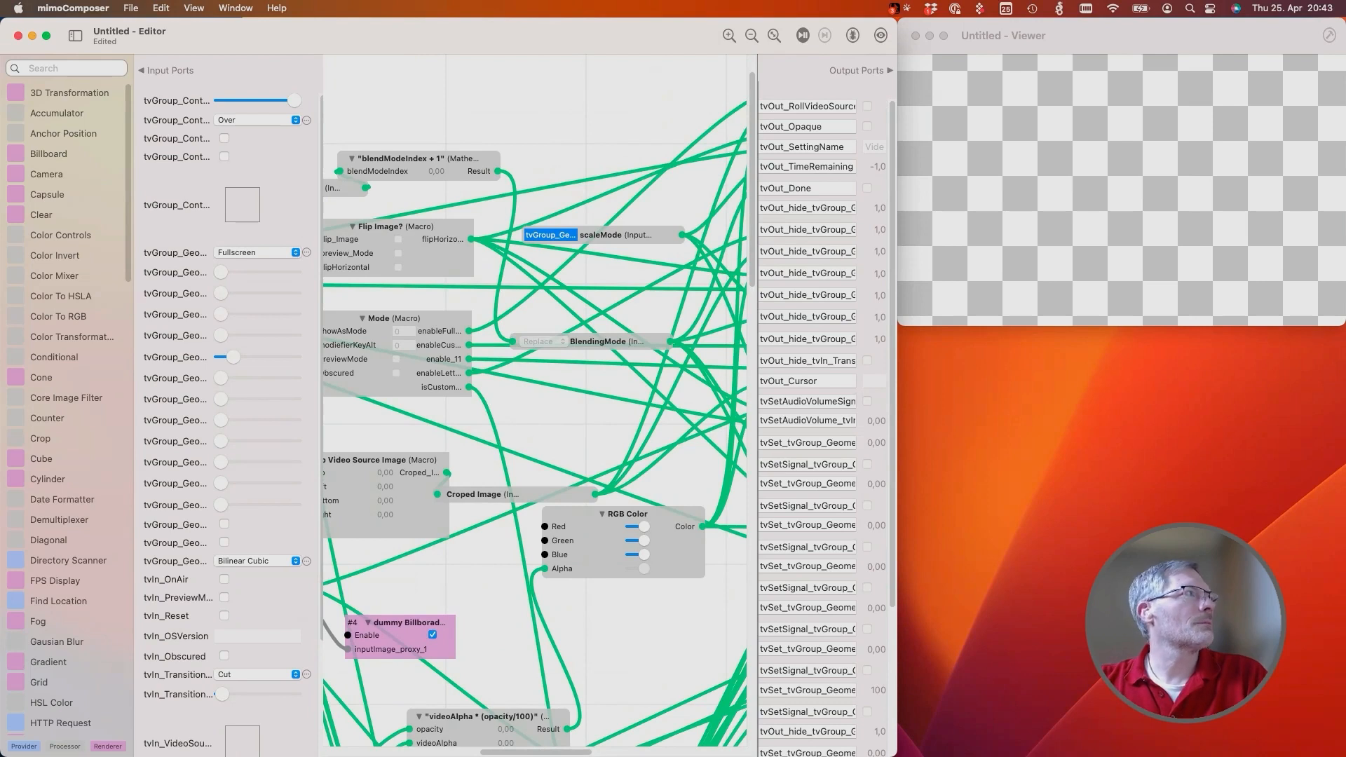
{"action": "key", "text": "super+w"}
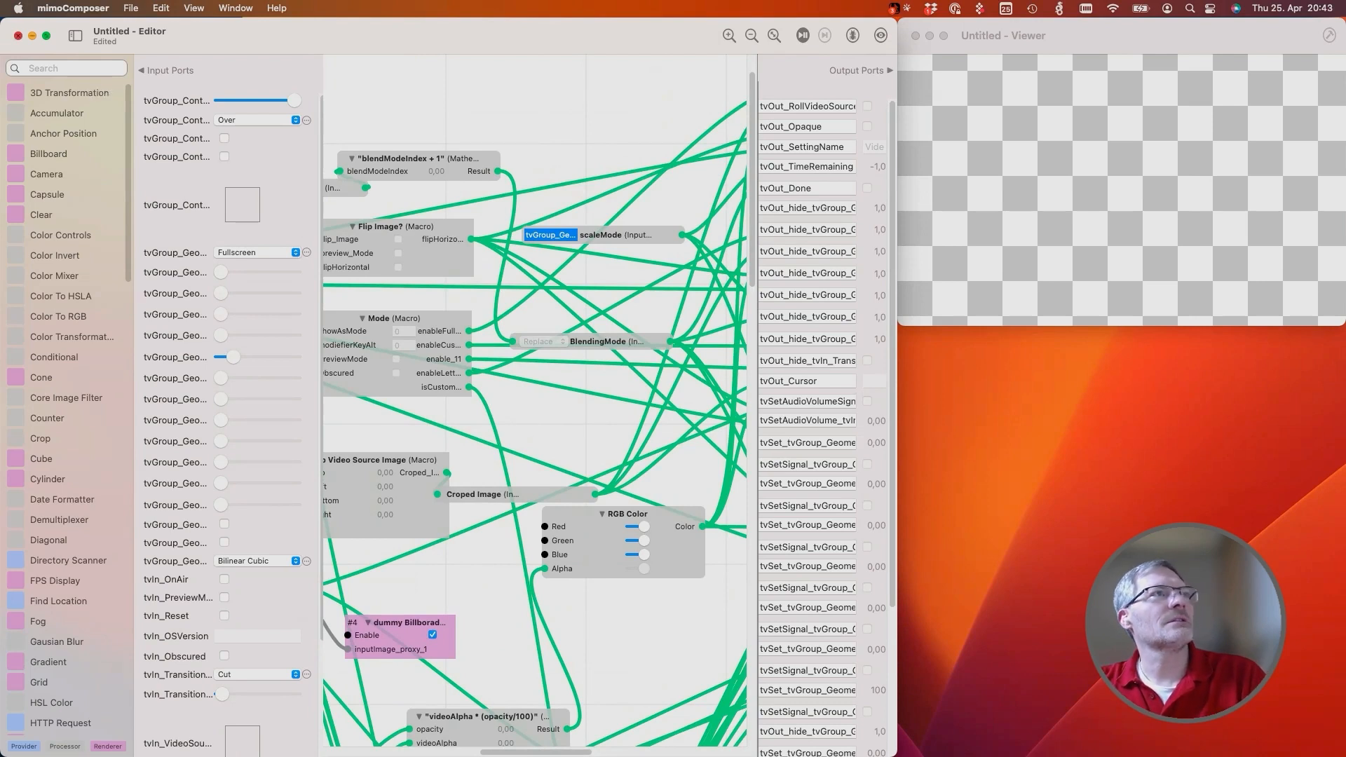
{"action": "key", "text": "super+BackSpace"}
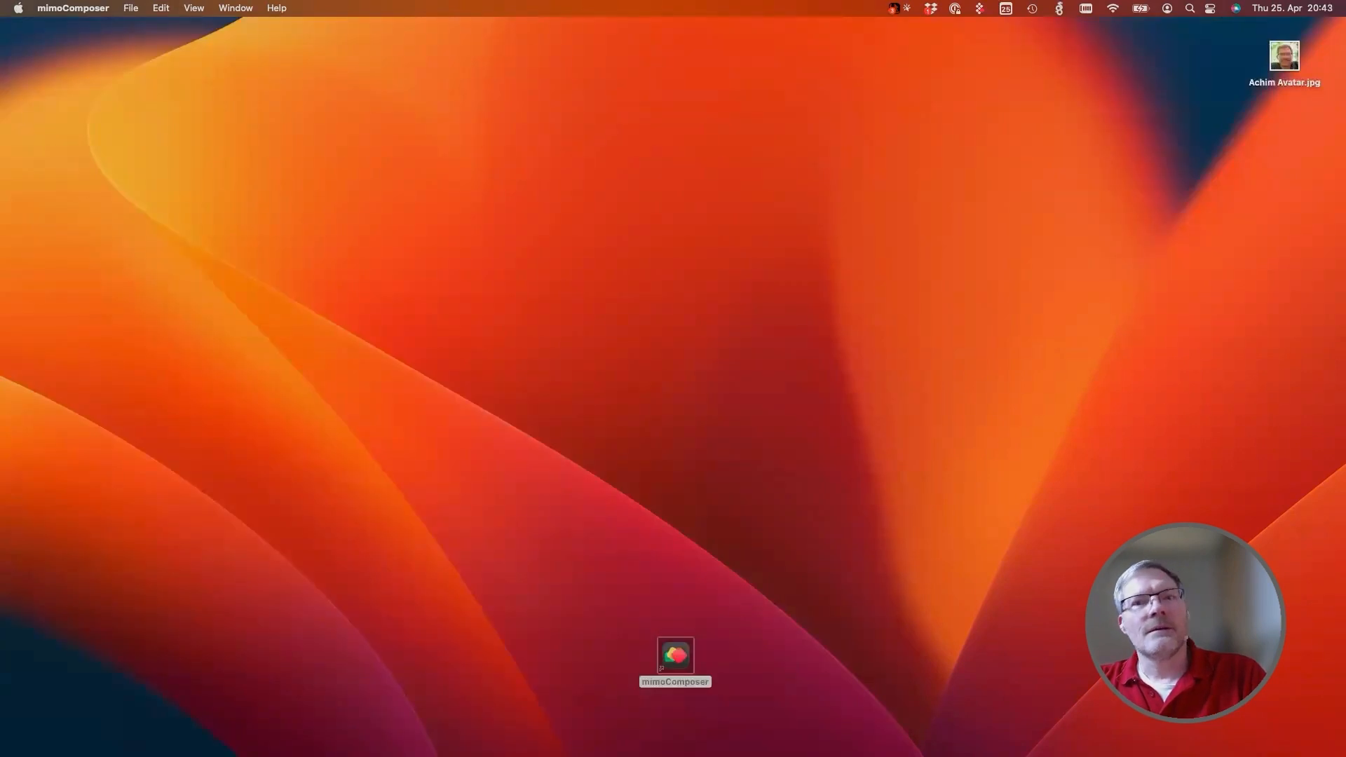